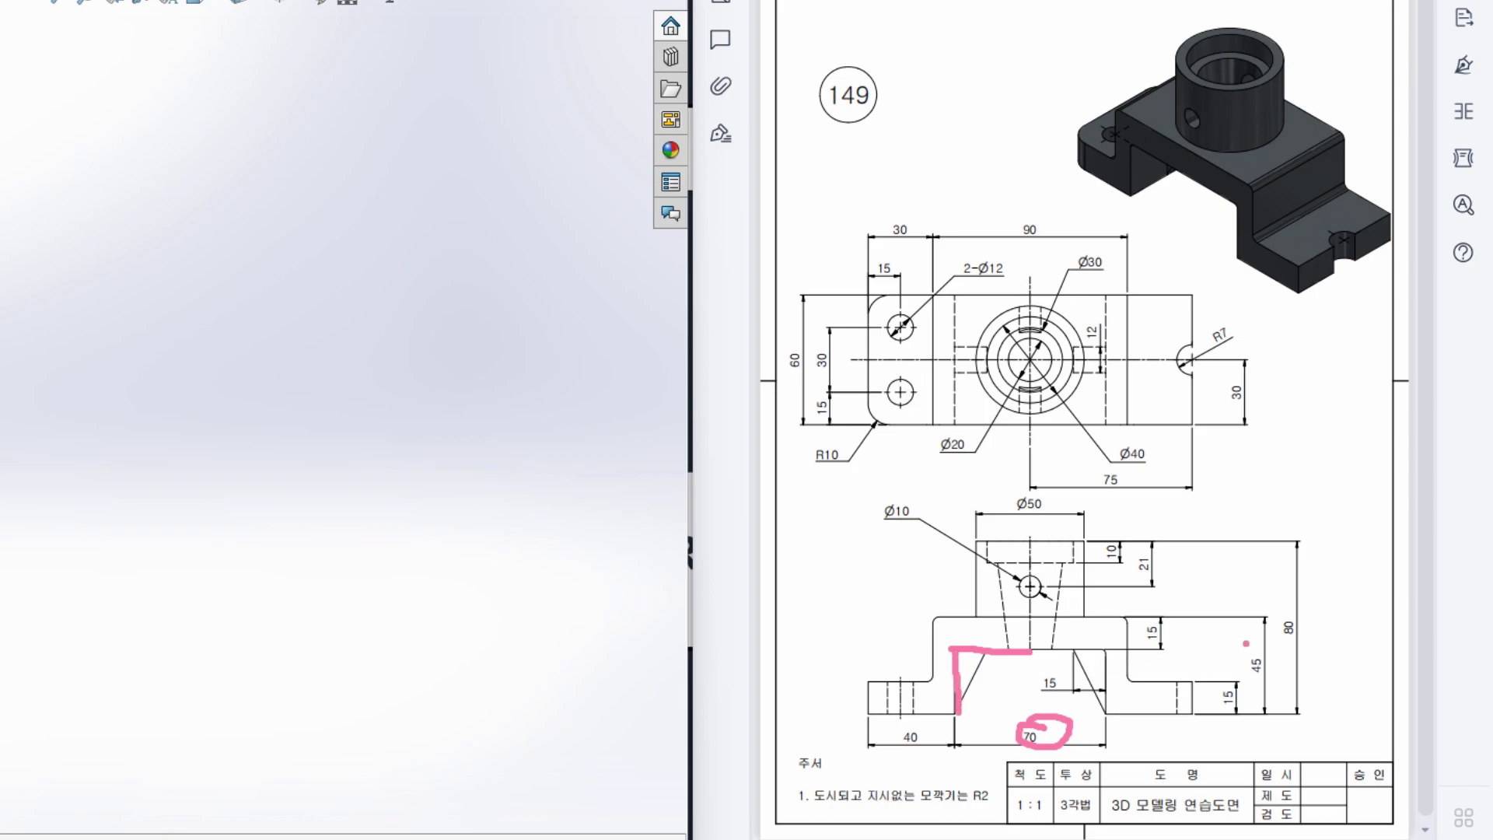
Trace the bracket's stepped front profile on the drawing and circle the length, height and width dimensions that define it
{"action": "mouse_move", "coordinate": [1263, 644]}
{"action": "left_mouse_down"}
{"action": "mouse_move", "coordinate": [1243, 671]}
{"action": "mouse_move", "coordinate": [1276, 678]}
{"action": "mouse_move", "coordinate": [1272, 645]}
{"action": "left_mouse_up"}
{"action": "mouse_move", "coordinate": [1173, 616]}
{"action": "left_mouse_down"}
{"action": "mouse_move", "coordinate": [1145, 631]}
{"action": "mouse_move", "coordinate": [1163, 649]}
{"action": "mouse_move", "coordinate": [1174, 618]}
{"action": "left_mouse_up"}
{"action": "mouse_move", "coordinate": [959, 714]}
{"action": "left_mouse_down"}
{"action": "mouse_move", "coordinate": [865, 717]}
{"action": "mouse_move", "coordinate": [917, 724]}
{"action": "mouse_move", "coordinate": [890, 733]}
{"action": "mouse_move", "coordinate": [927, 755]}
{"action": "mouse_move", "coordinate": [932, 731]}
{"action": "mouse_move", "coordinate": [868, 683]}
{"action": "left_mouse_up"}
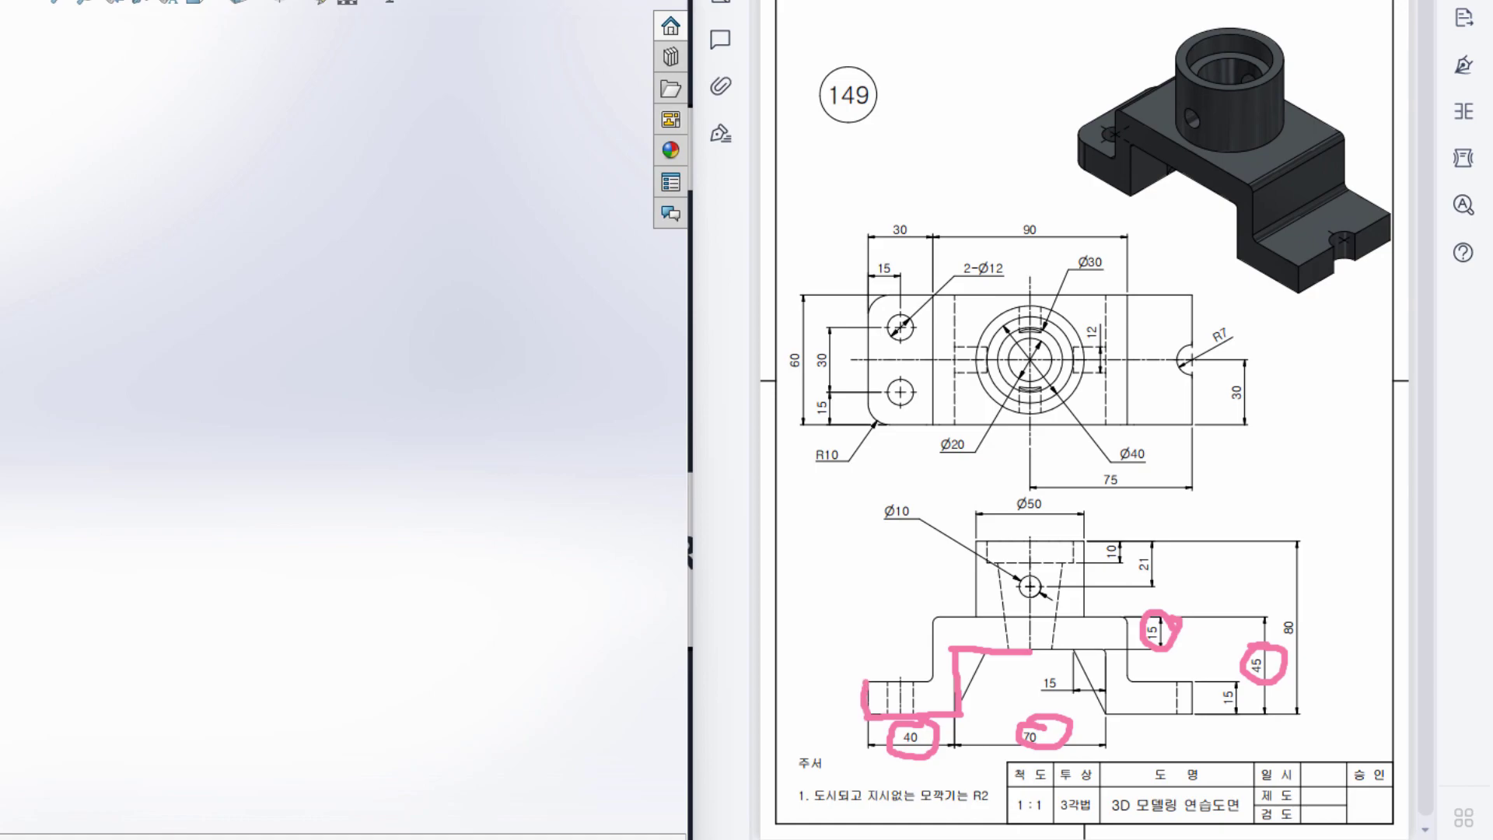
{"action": "mouse_move", "coordinate": [1244, 689]}
{"action": "left_mouse_down"}
{"action": "mouse_move", "coordinate": [1222, 684]}
{"action": "mouse_move", "coordinate": [1232, 714]}
{"action": "mouse_move", "coordinate": [1239, 677]}
{"action": "left_mouse_up"}
{"action": "left_click_drag", "start_coordinate": [868, 683], "coordinate": [924, 684]}
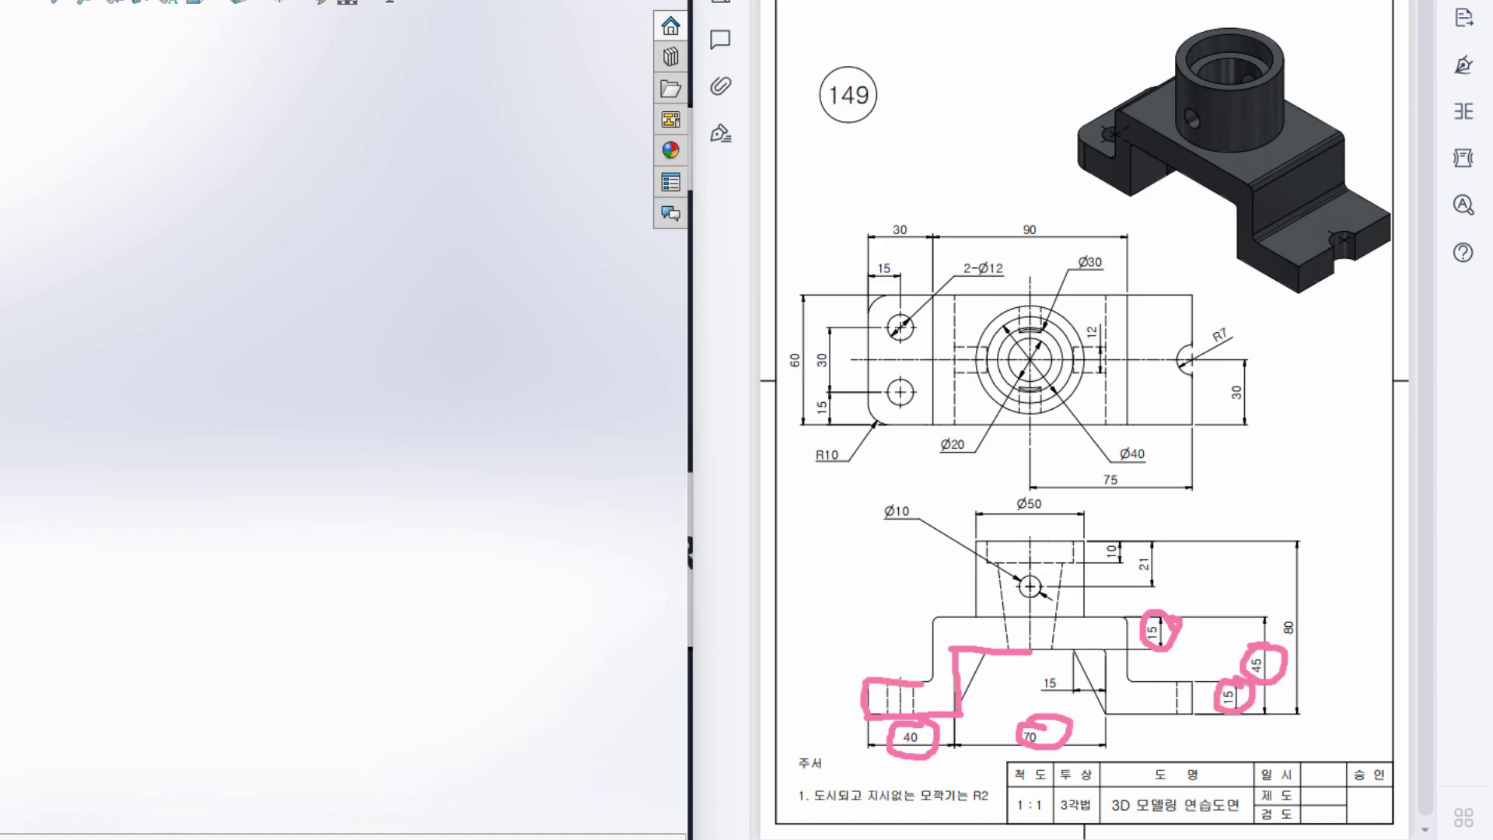
{"action": "mouse_move", "coordinate": [909, 215]}
{"action": "left_mouse_down"}
{"action": "mouse_move", "coordinate": [877, 235]}
{"action": "mouse_move", "coordinate": [894, 242]}
{"action": "mouse_move", "coordinate": [904, 208]}
{"action": "left_mouse_up"}
{"action": "left_click_drag", "start_coordinate": [935, 679], "coordinate": [937, 618]}
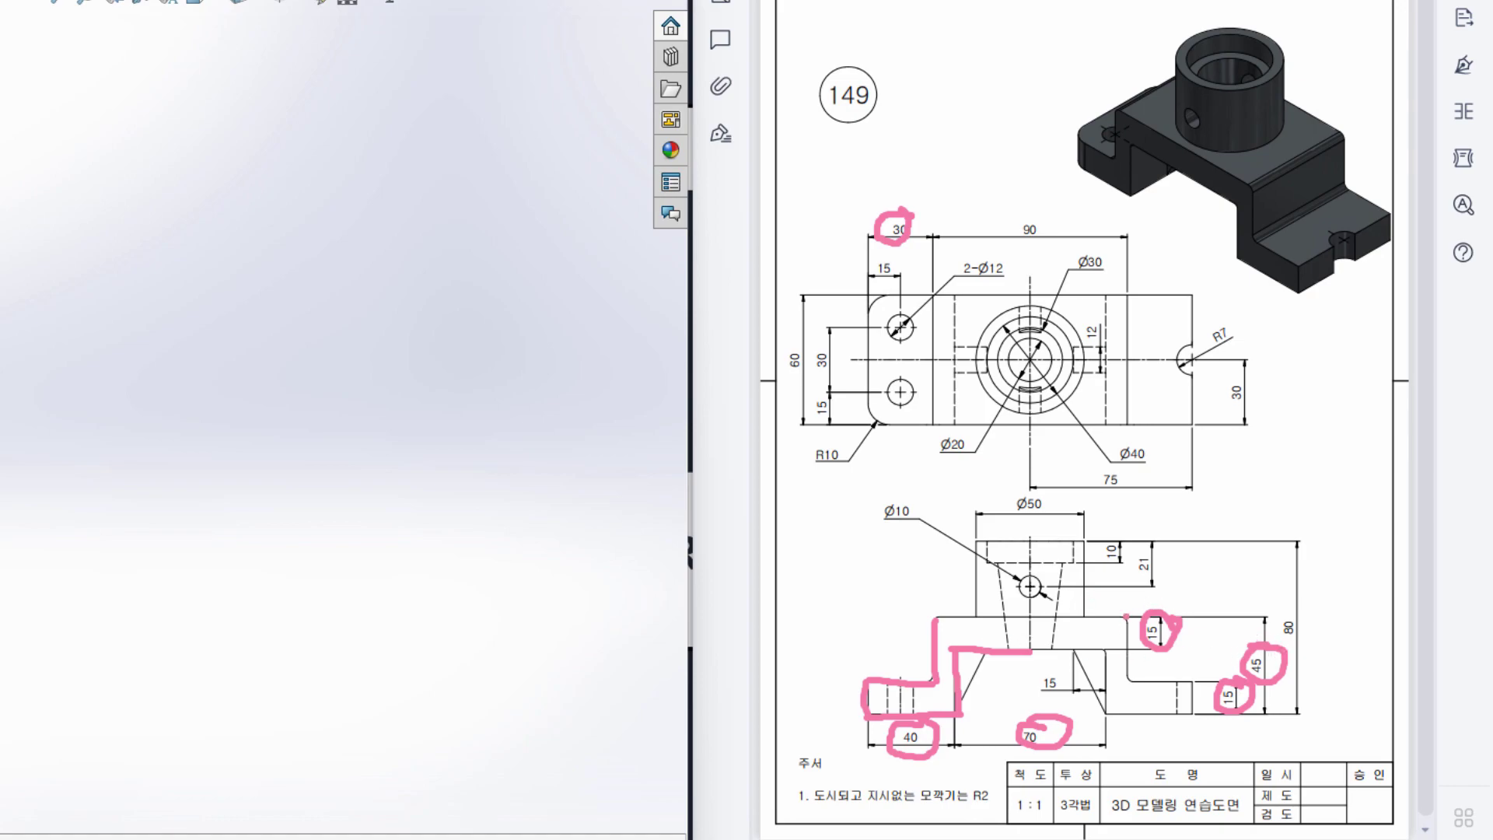
{"action": "left_click_drag", "start_coordinate": [939, 618], "coordinate": [1129, 620]}
{"action": "mouse_move", "coordinate": [1060, 210]}
{"action": "left_mouse_down"}
{"action": "mouse_move", "coordinate": [999, 230]}
{"action": "mouse_move", "coordinate": [1034, 255]}
{"action": "mouse_move", "coordinate": [1069, 204]}
{"action": "left_mouse_up"}
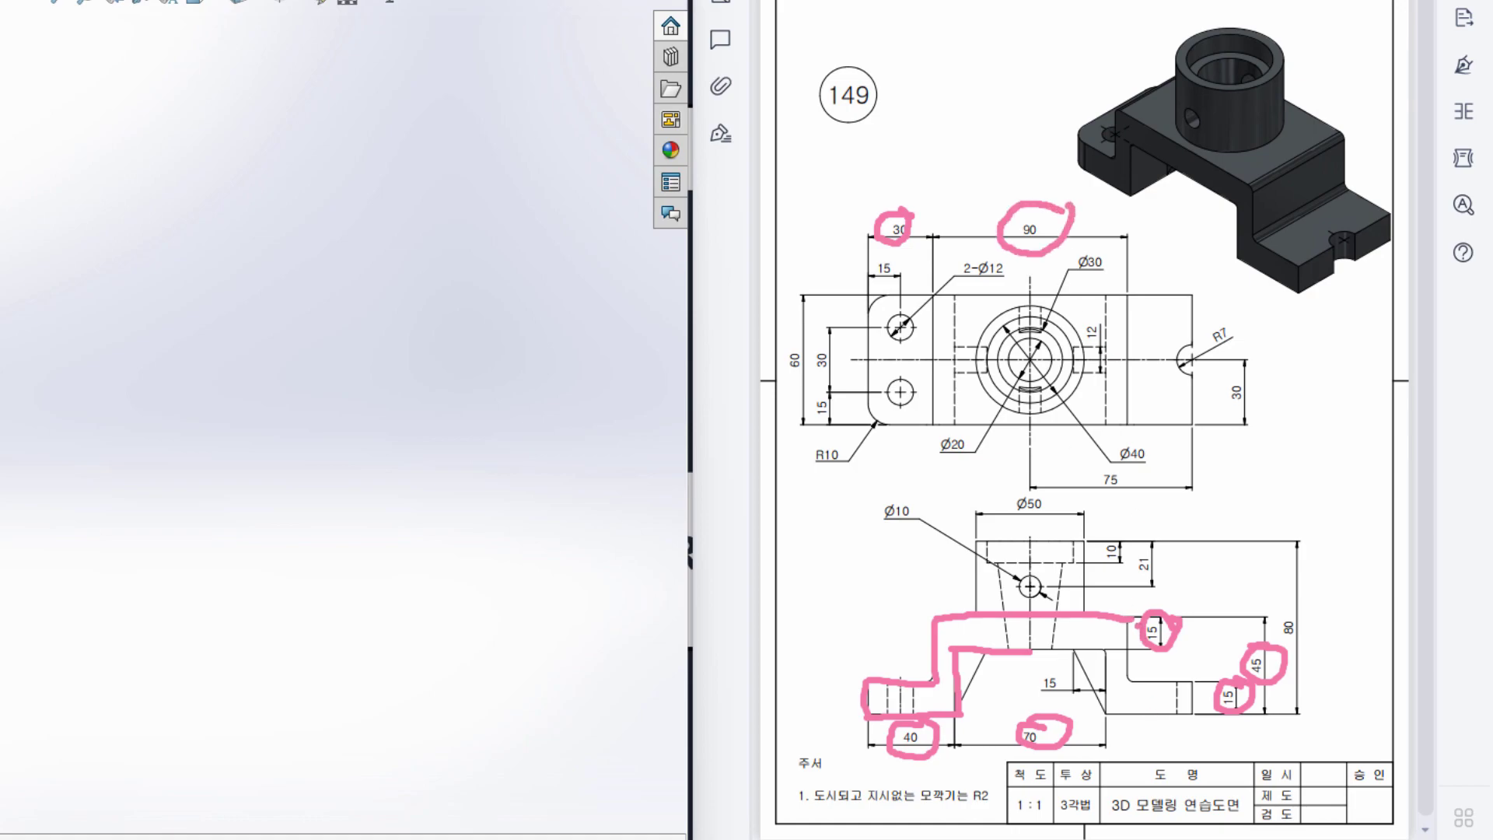
{"action": "mouse_move", "coordinate": [1133, 624]}
{"action": "left_mouse_down"}
{"action": "mouse_move", "coordinate": [1136, 677]}
{"action": "mouse_move", "coordinate": [1189, 676]}
{"action": "mouse_move", "coordinate": [1195, 712]}
{"action": "mouse_move", "coordinate": [1092, 714]}
{"action": "mouse_move", "coordinate": [1096, 650]}
{"action": "mouse_move", "coordinate": [1035, 645]}
{"action": "left_mouse_up"}
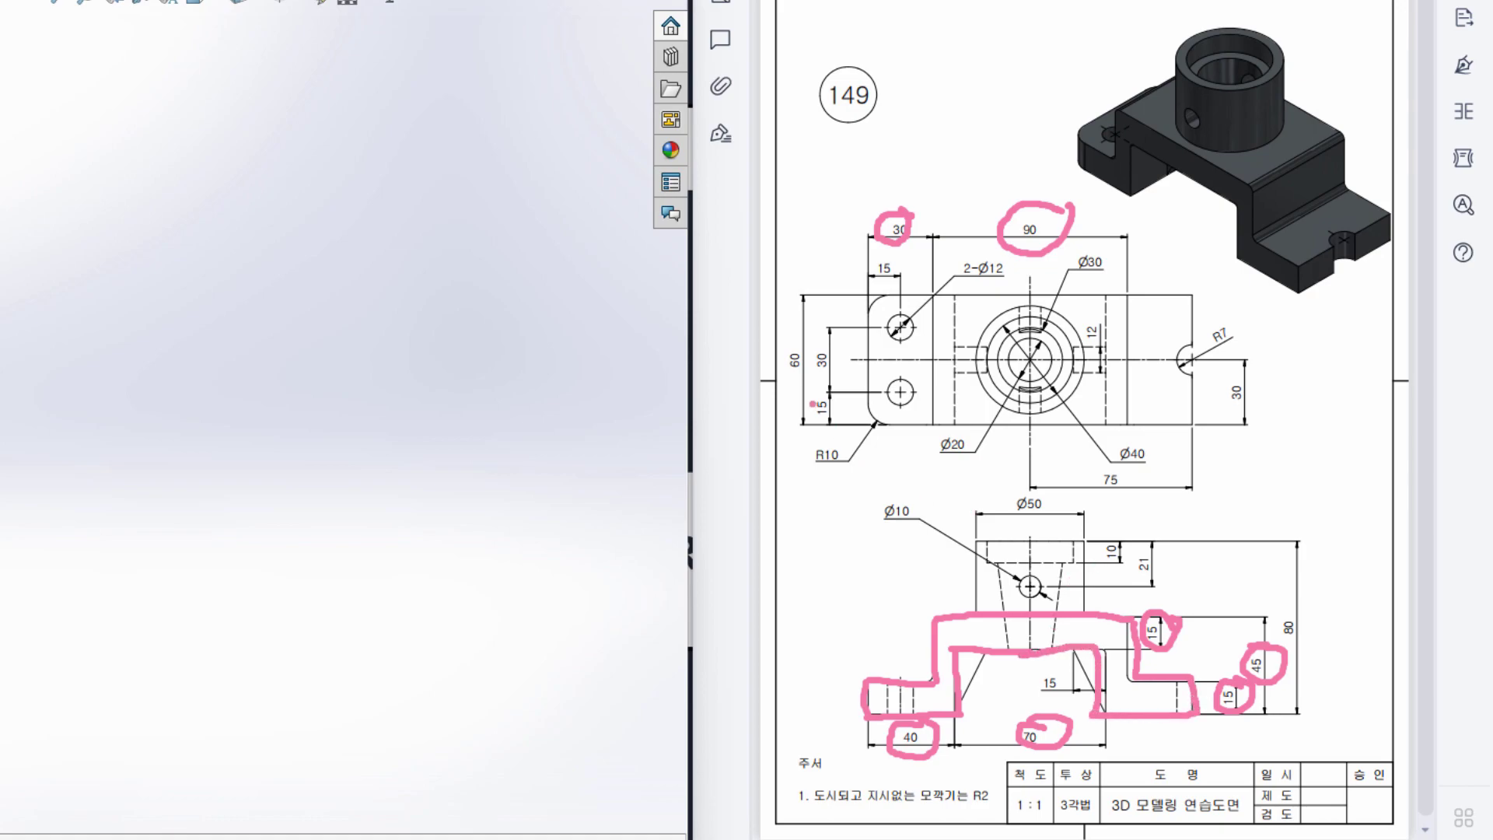
{"action": "mouse_move", "coordinate": [815, 365]}
{"action": "left_mouse_down"}
{"action": "mouse_move", "coordinate": [781, 342]}
{"action": "mouse_move", "coordinate": [777, 380]}
{"action": "mouse_move", "coordinate": [786, 390]}
{"action": "mouse_move", "coordinate": [813, 358]}
{"action": "left_mouse_up"}
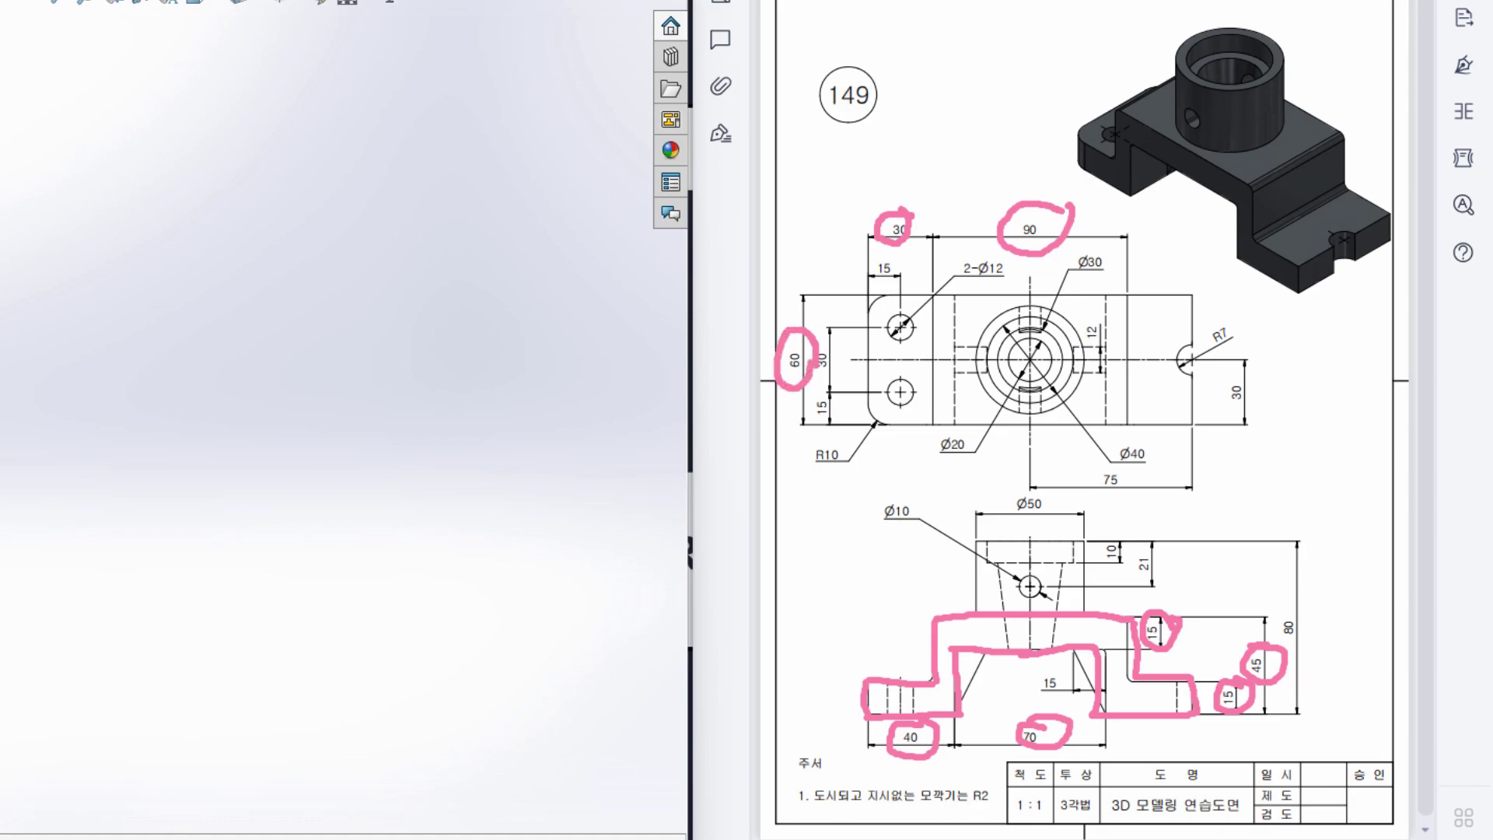
{"action": "left_click", "coordinate": [1031, 140]}
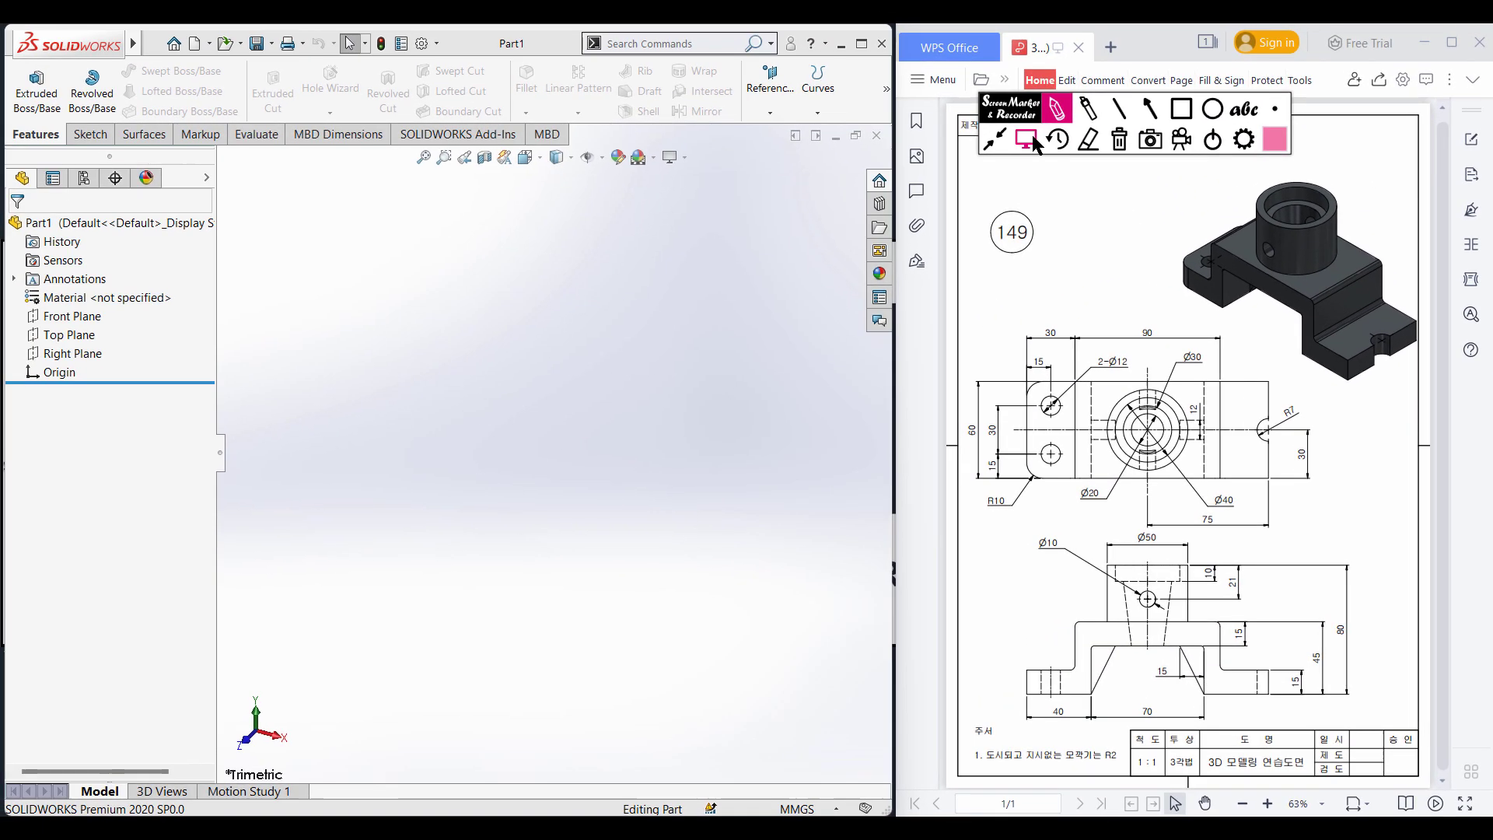
Start a sketch on the Front Plane and draw a line 70/2 mm left from the origin, followed by one 45-15 mm down
{"action": "left_click", "coordinate": [70, 319]}
{"action": "left_click", "coordinate": [71, 318]}
{"action": "right_click", "coordinate": [71, 318]}
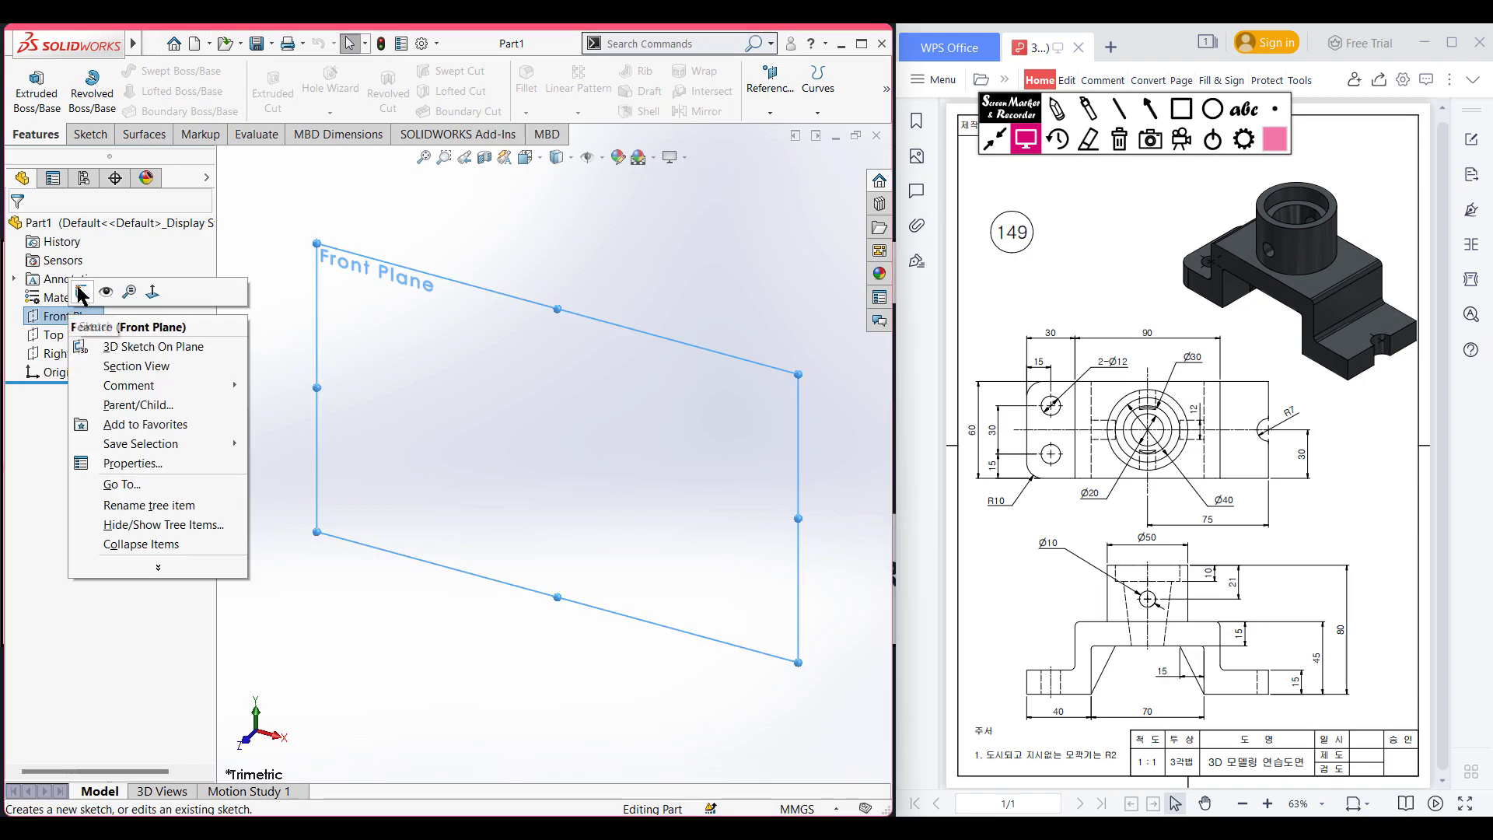
{"action": "left_click", "coordinate": [229, 296]}
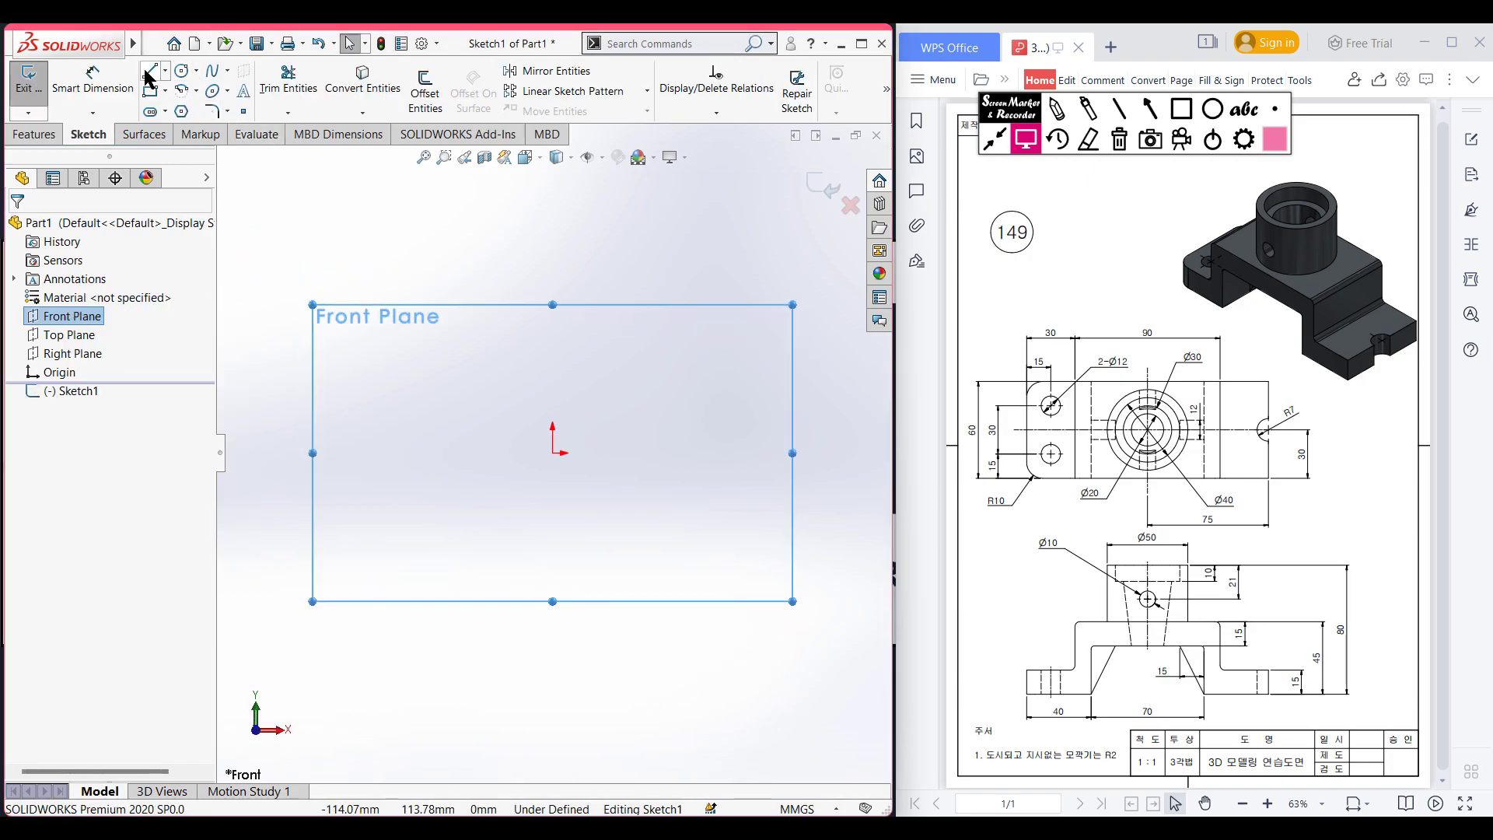
{"action": "key", "text": "l"}
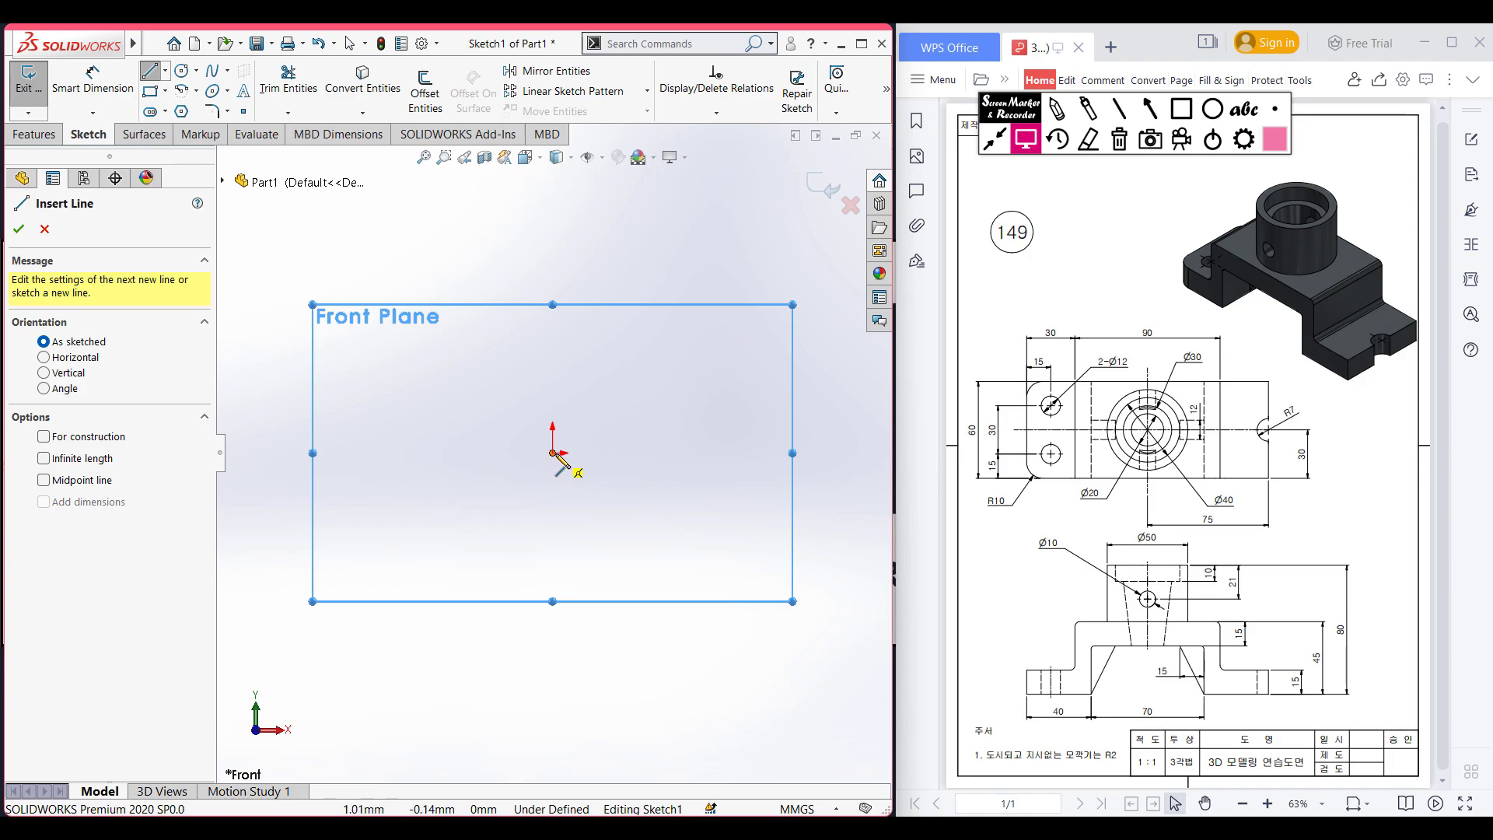
{"action": "left_click", "coordinate": [553, 453]}
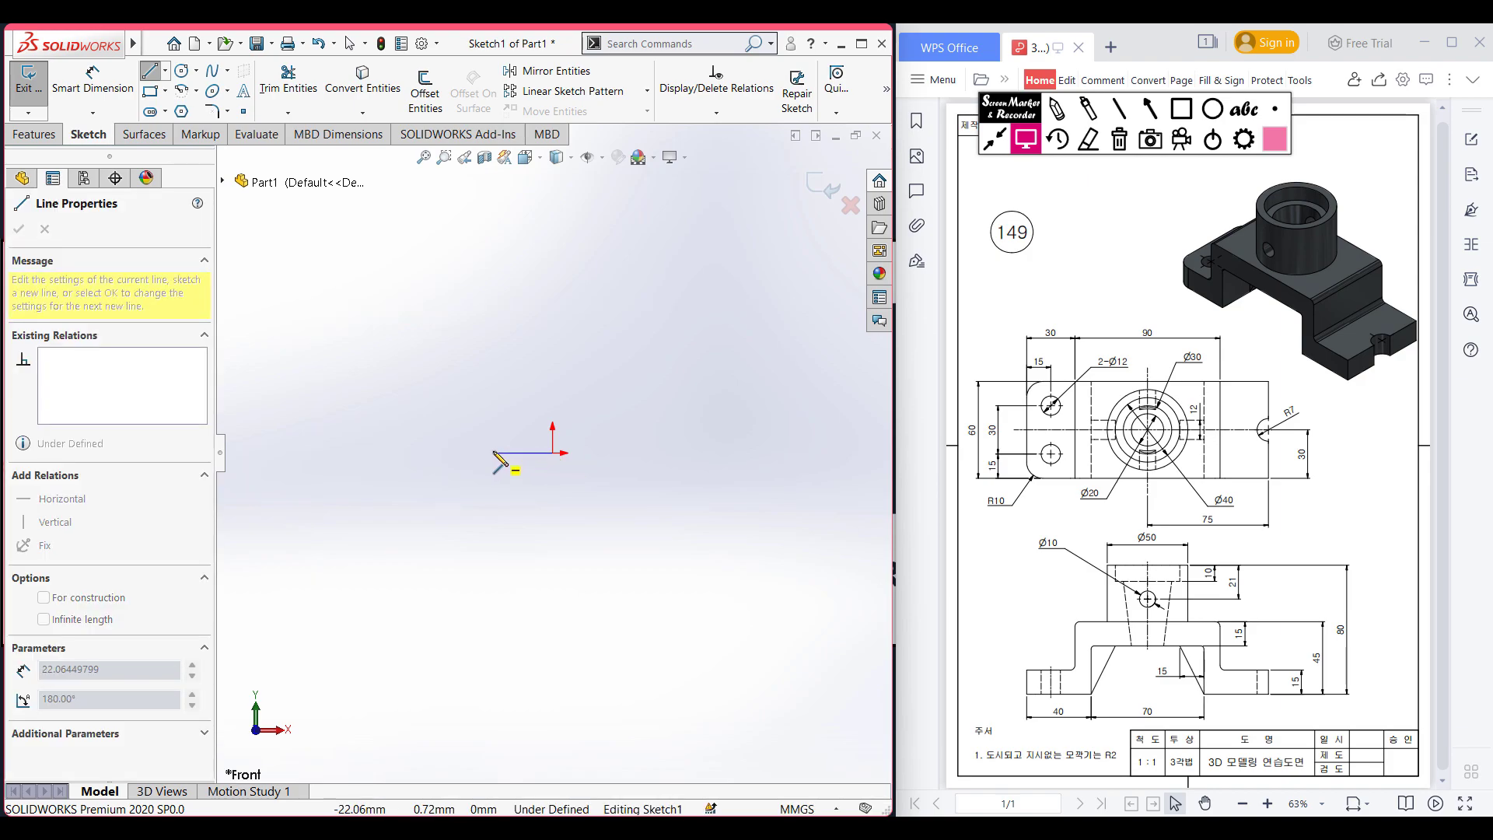
{"action": "type", "text": "70/2"}
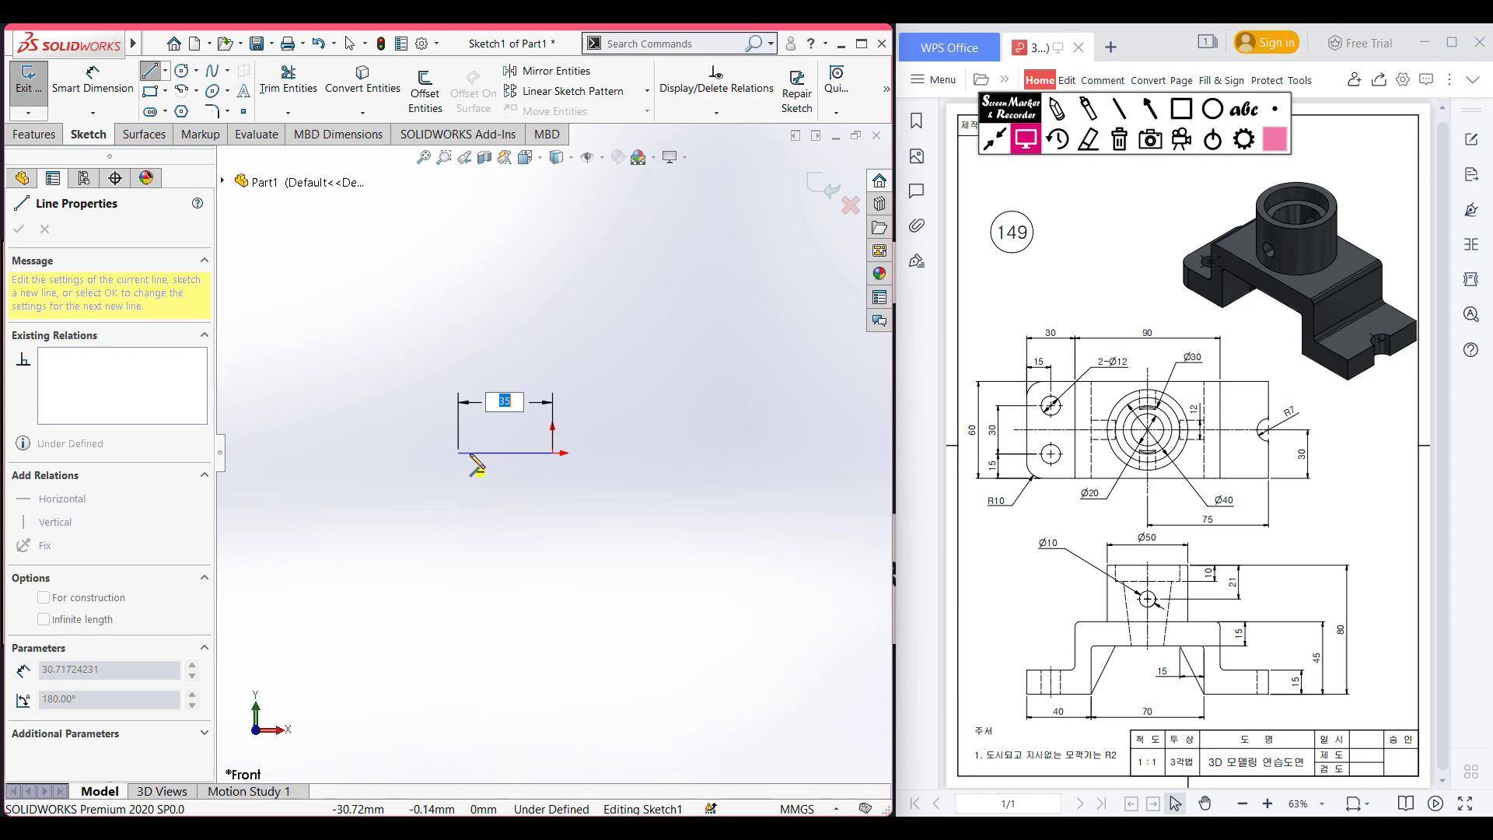
{"action": "key", "text": "Return"}
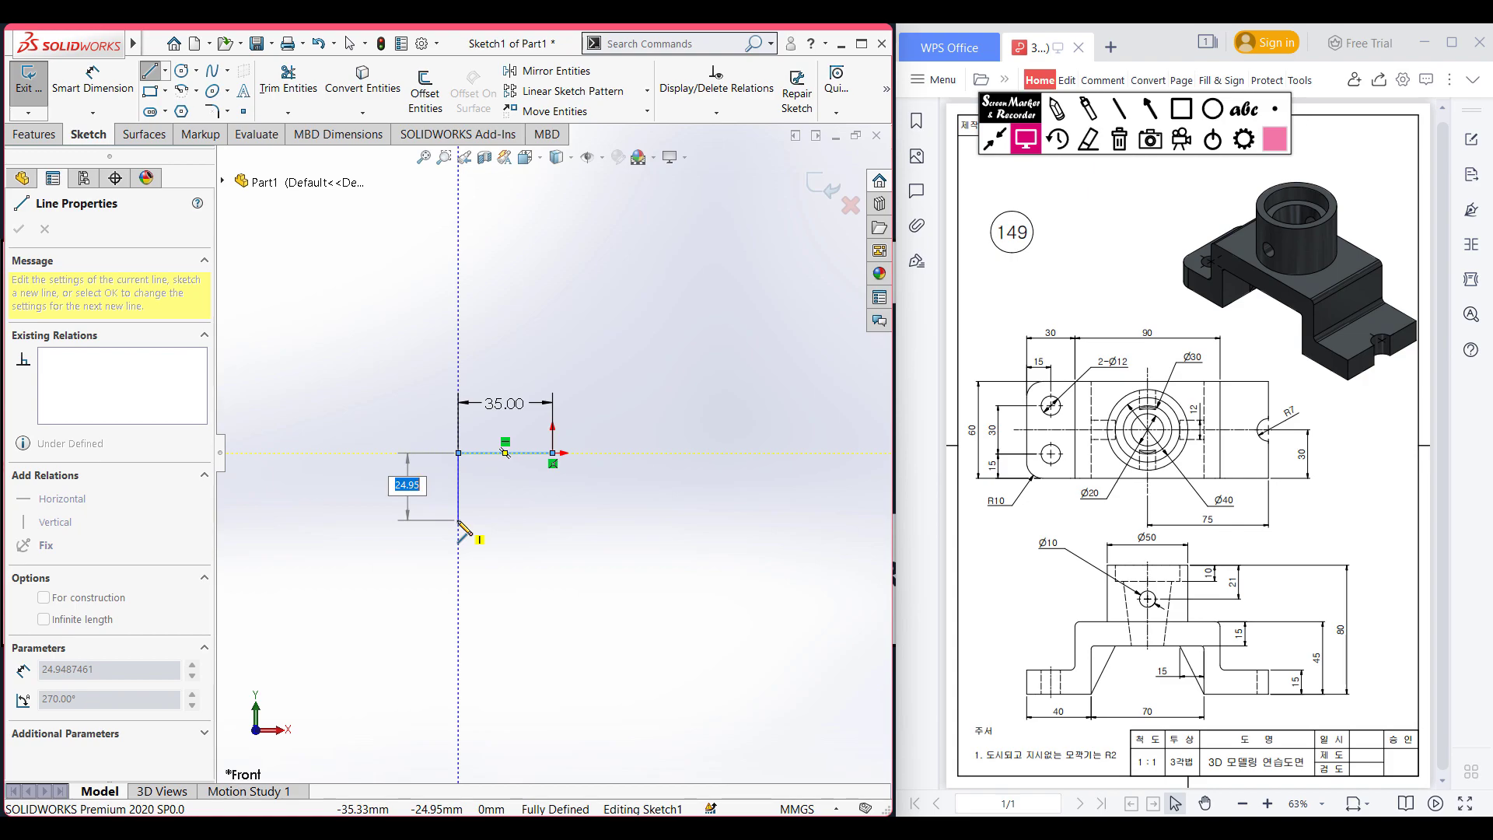
{"action": "type", "text": "45-15"}
{"action": "key", "text": "Return"}
{"action": "left_click", "coordinate": [458, 534]}
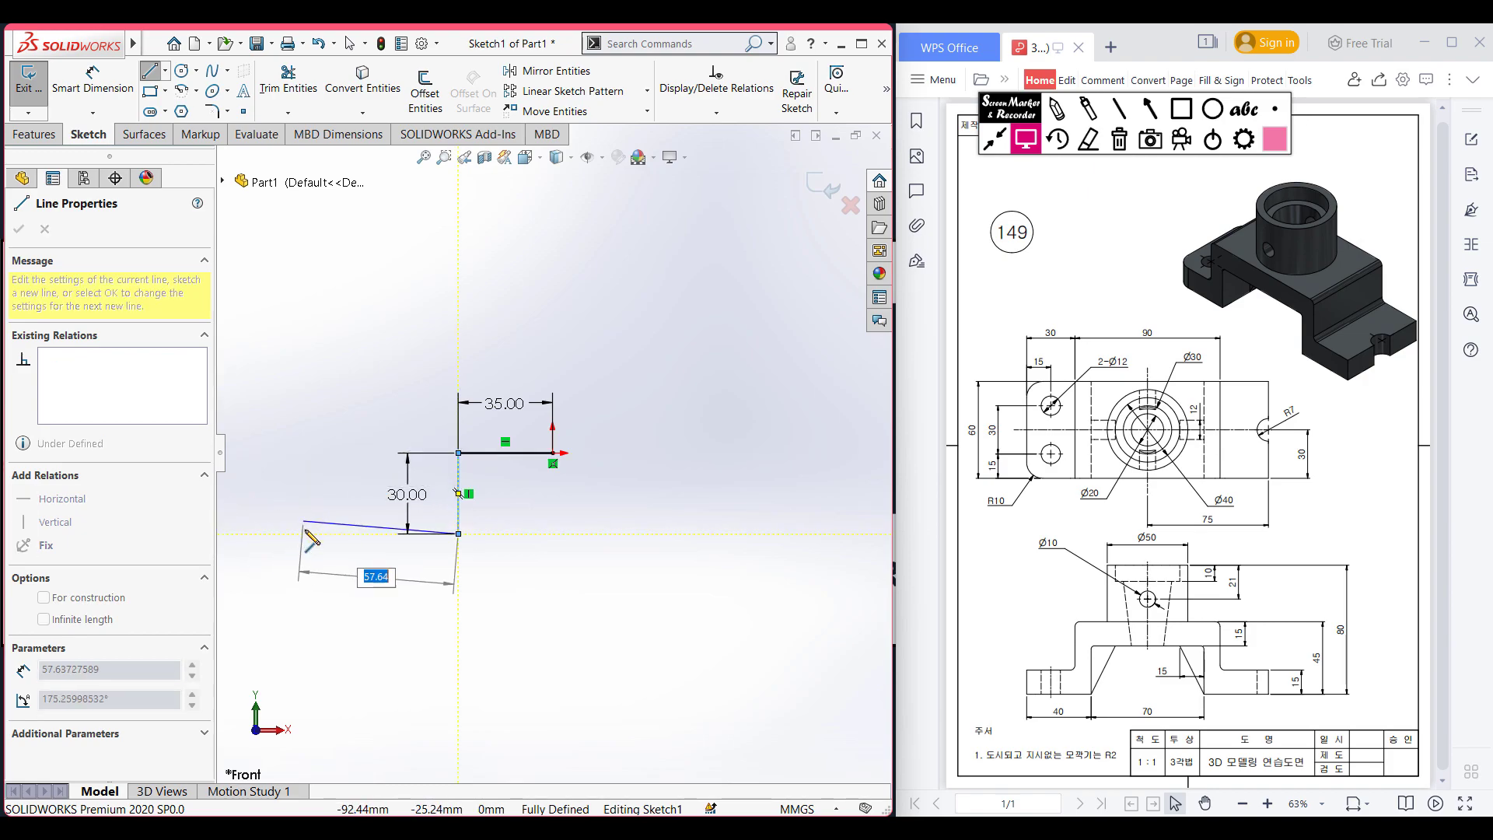
Continue the profile around the left foot with lines 40 mm left, 15 mm up and 30 mm right
{"action": "type", "text": "40"}
{"action": "key", "text": "Return"}
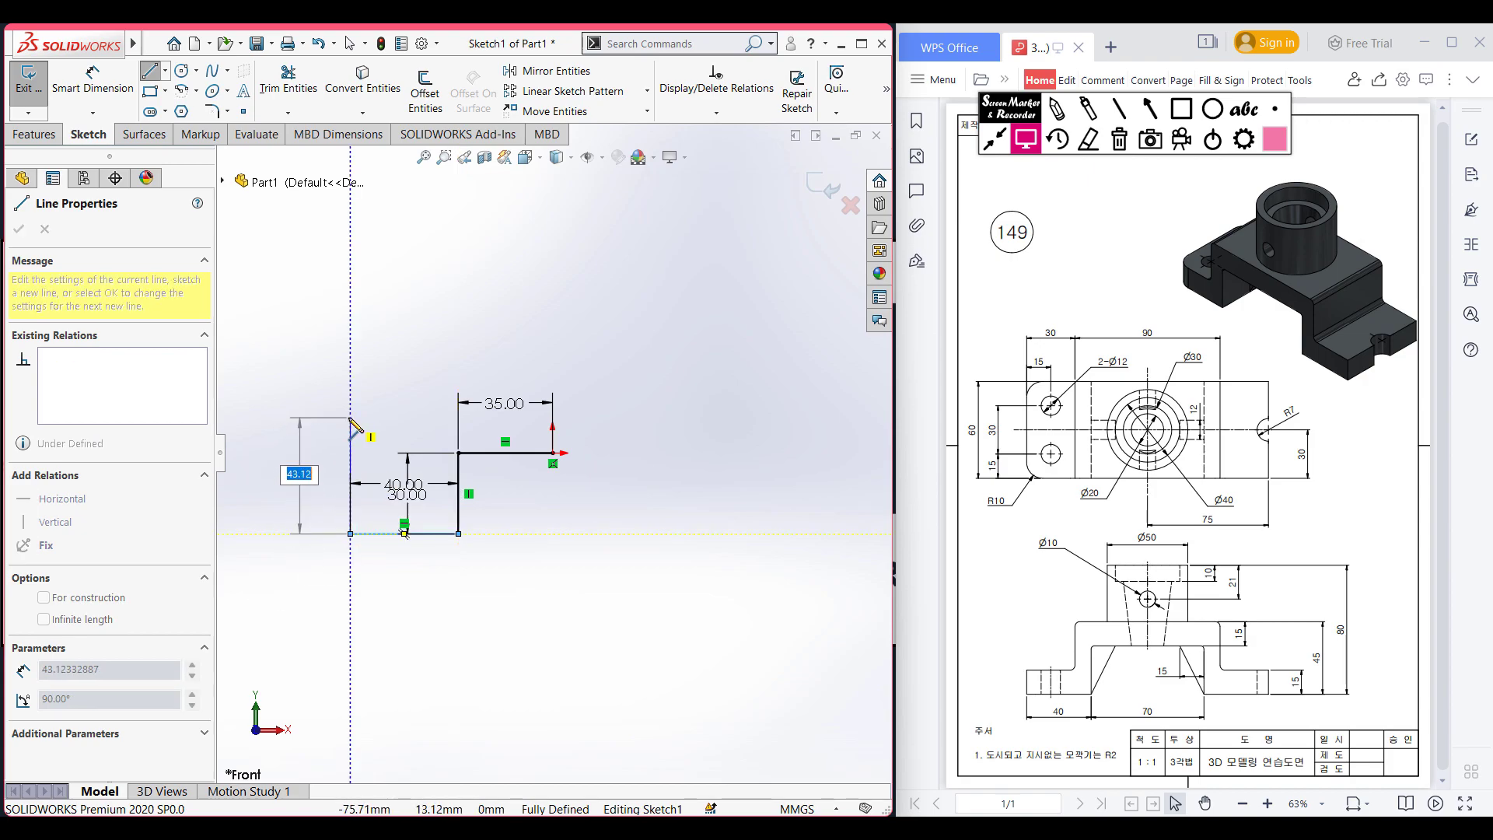
{"action": "type", "text": "15"}
{"action": "key", "text": "Return"}
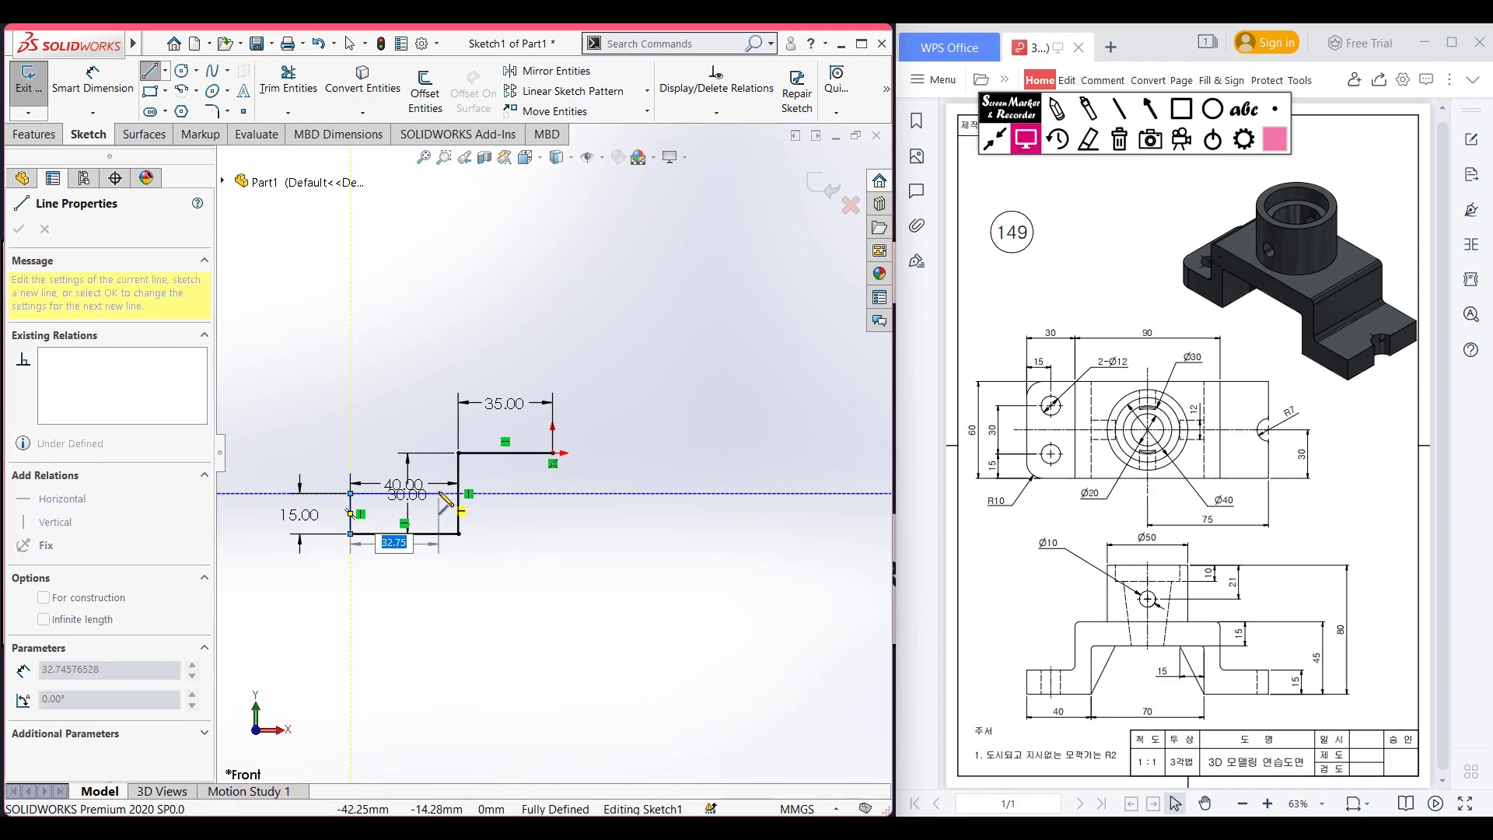
{"action": "type", "text": "30"}
{"action": "key", "text": "Return"}
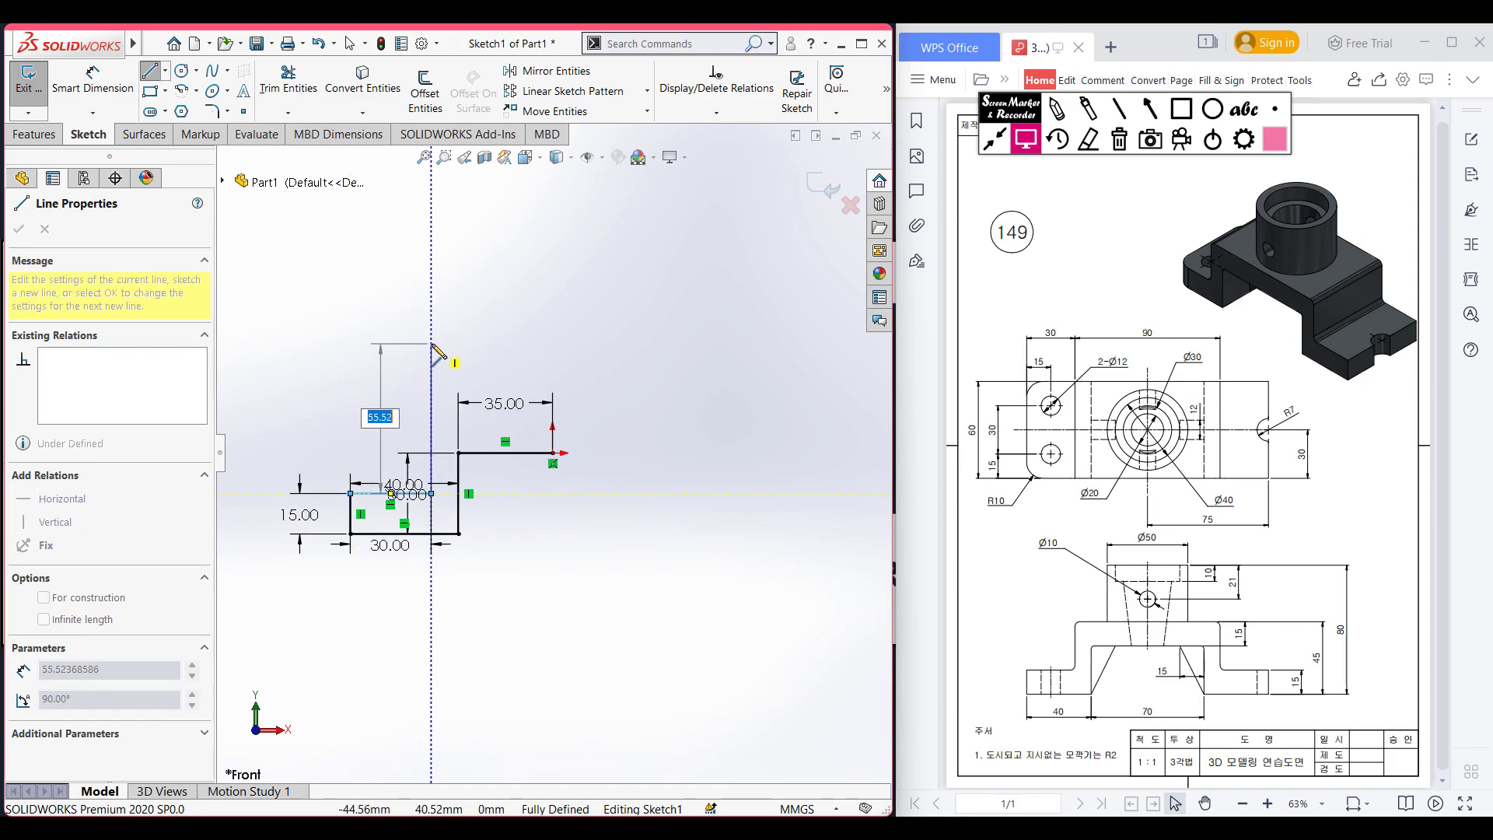
Outline the raised middle section with lines 30 mm up, 90 mm right and 30 mm down
{"action": "type", "text": "30"}
{"action": "key", "text": "Return"}
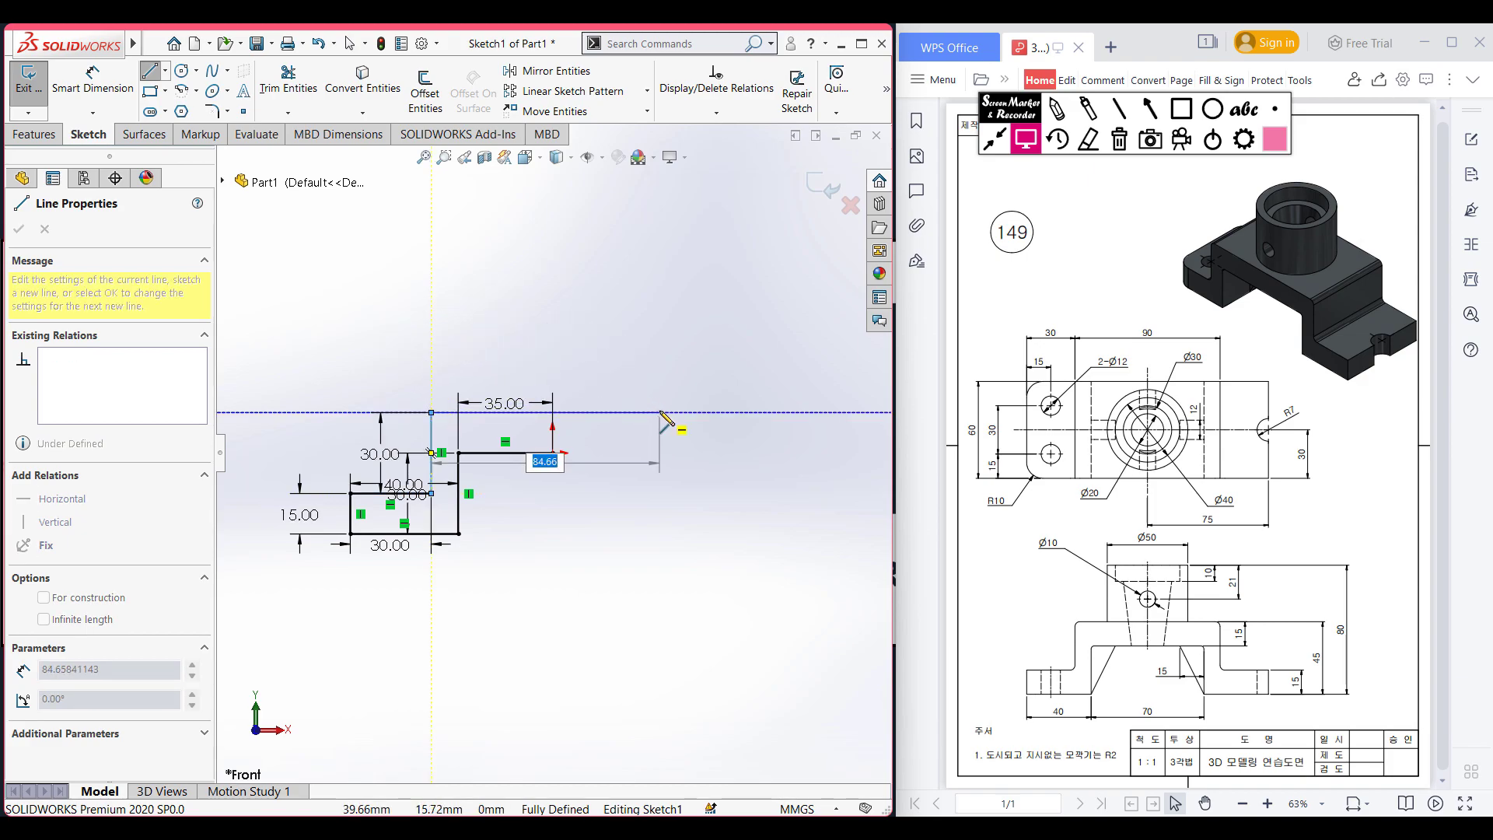
{"action": "type", "text": "90"}
{"action": "key", "text": "Return"}
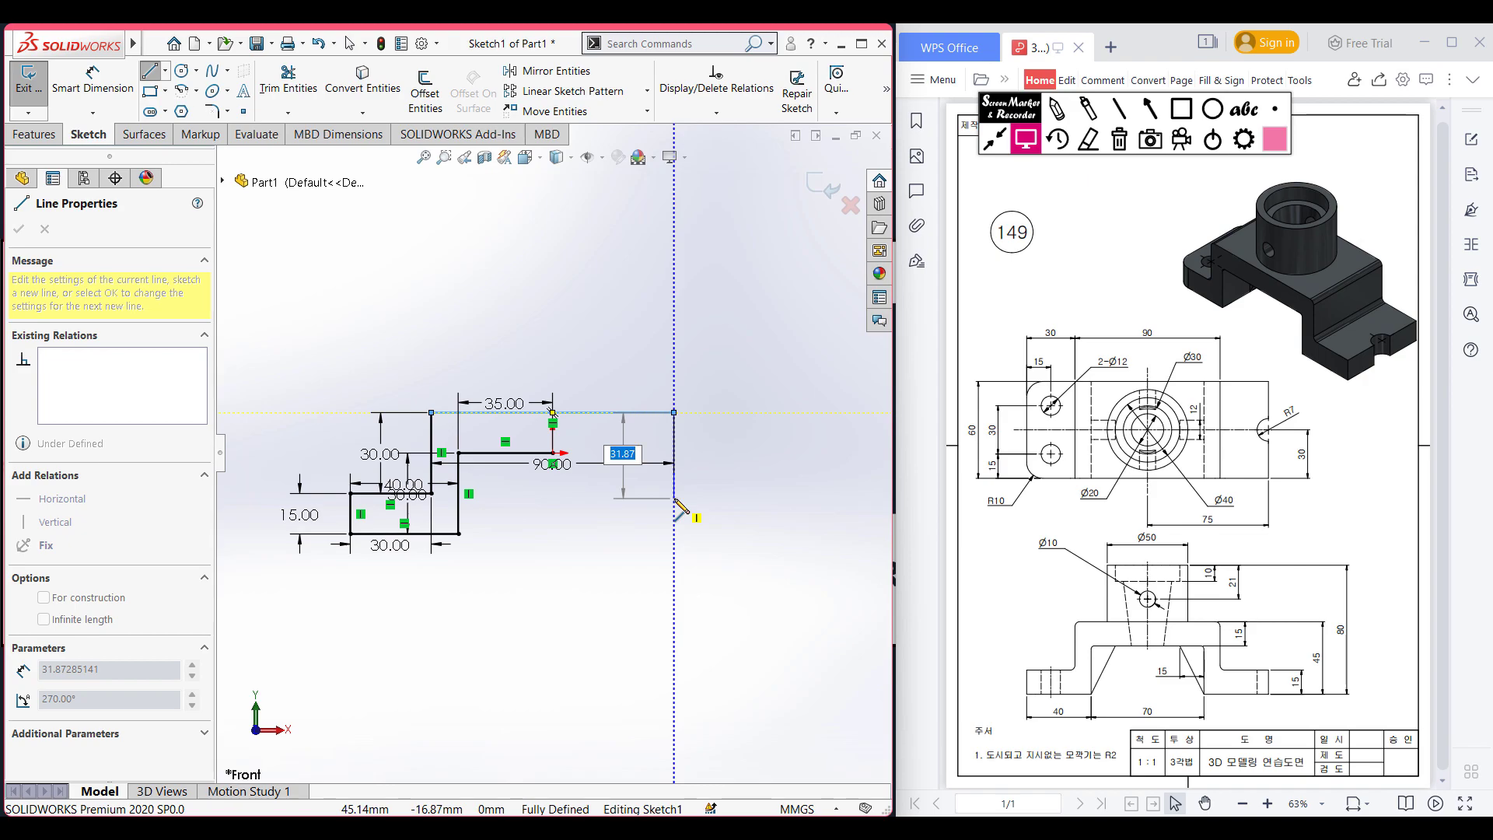
{"action": "type", "text": "45"}
{"action": "key", "text": "BackSpace"}
{"action": "key", "text": "BackSpace"}
{"action": "type", "text": "30"}
{"action": "key", "text": "Return"}
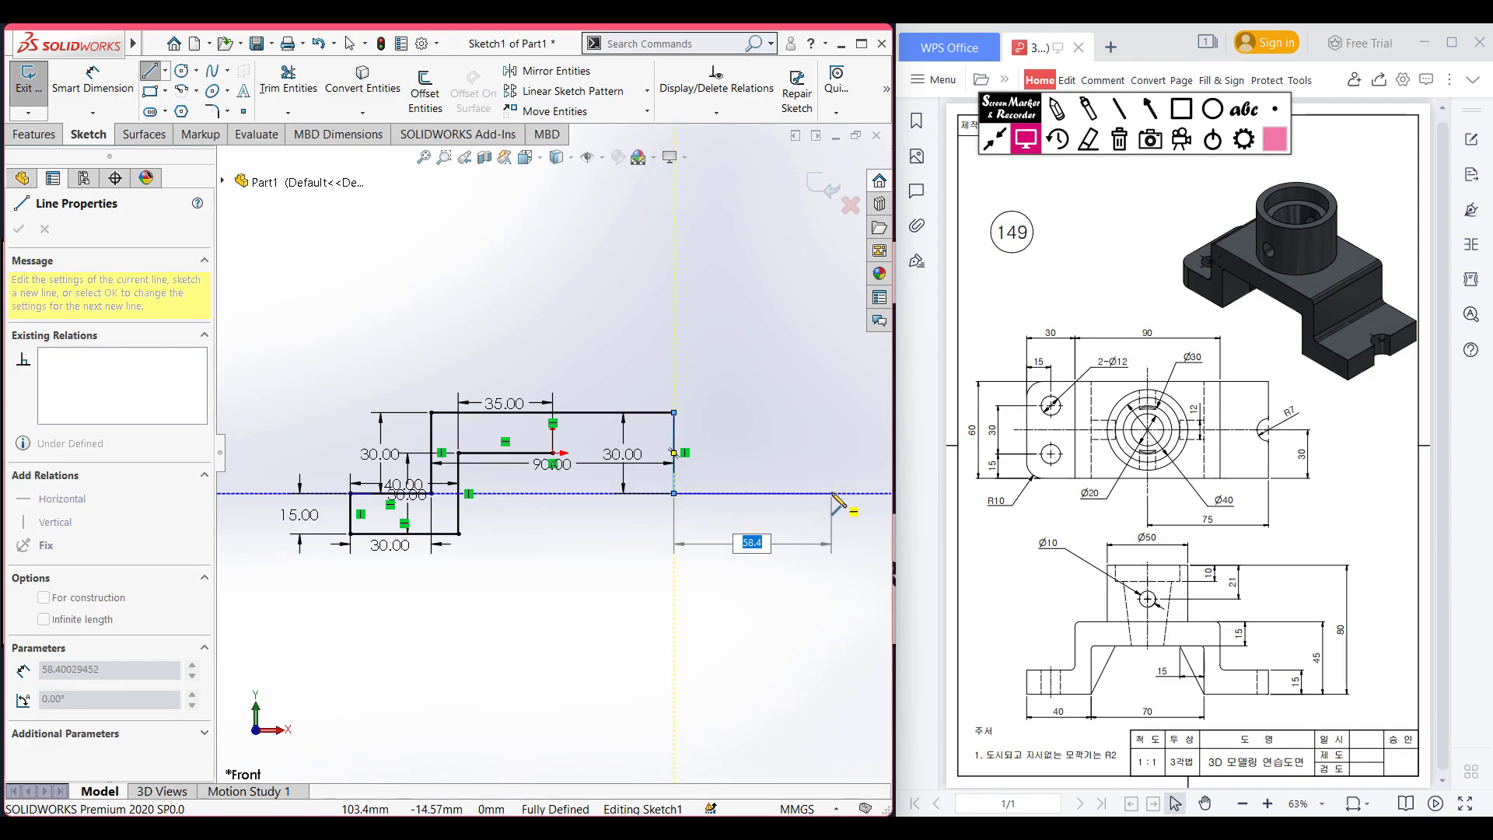
Outline the right foot with lines 30 mm right, 15 mm down and 40 mm left
{"action": "type", "text": "30"}
{"action": "key", "text": "Return"}
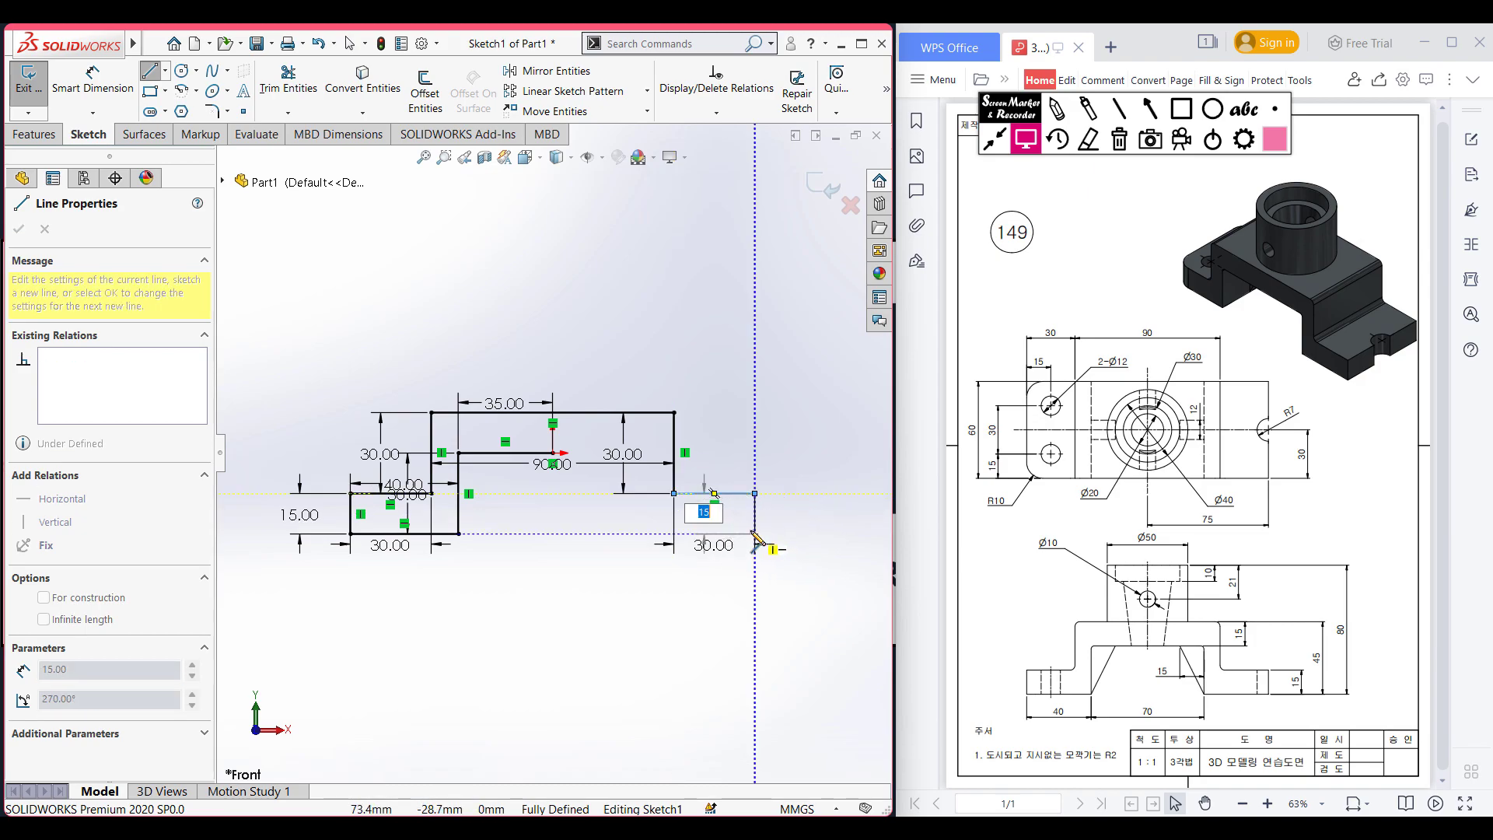
{"action": "type", "text": "15"}
{"action": "key", "text": "Return"}
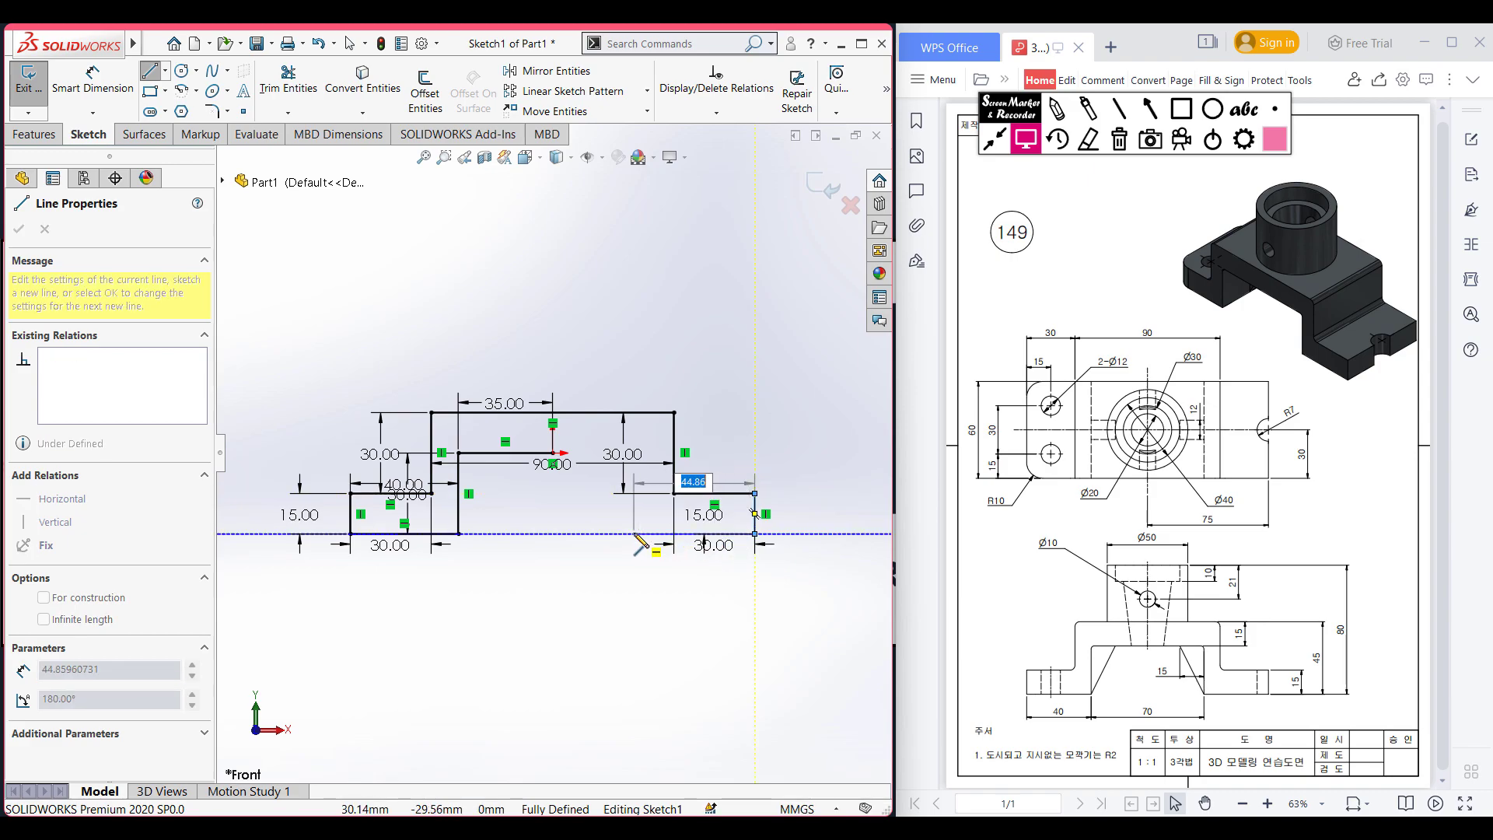
{"action": "type", "text": "40"}
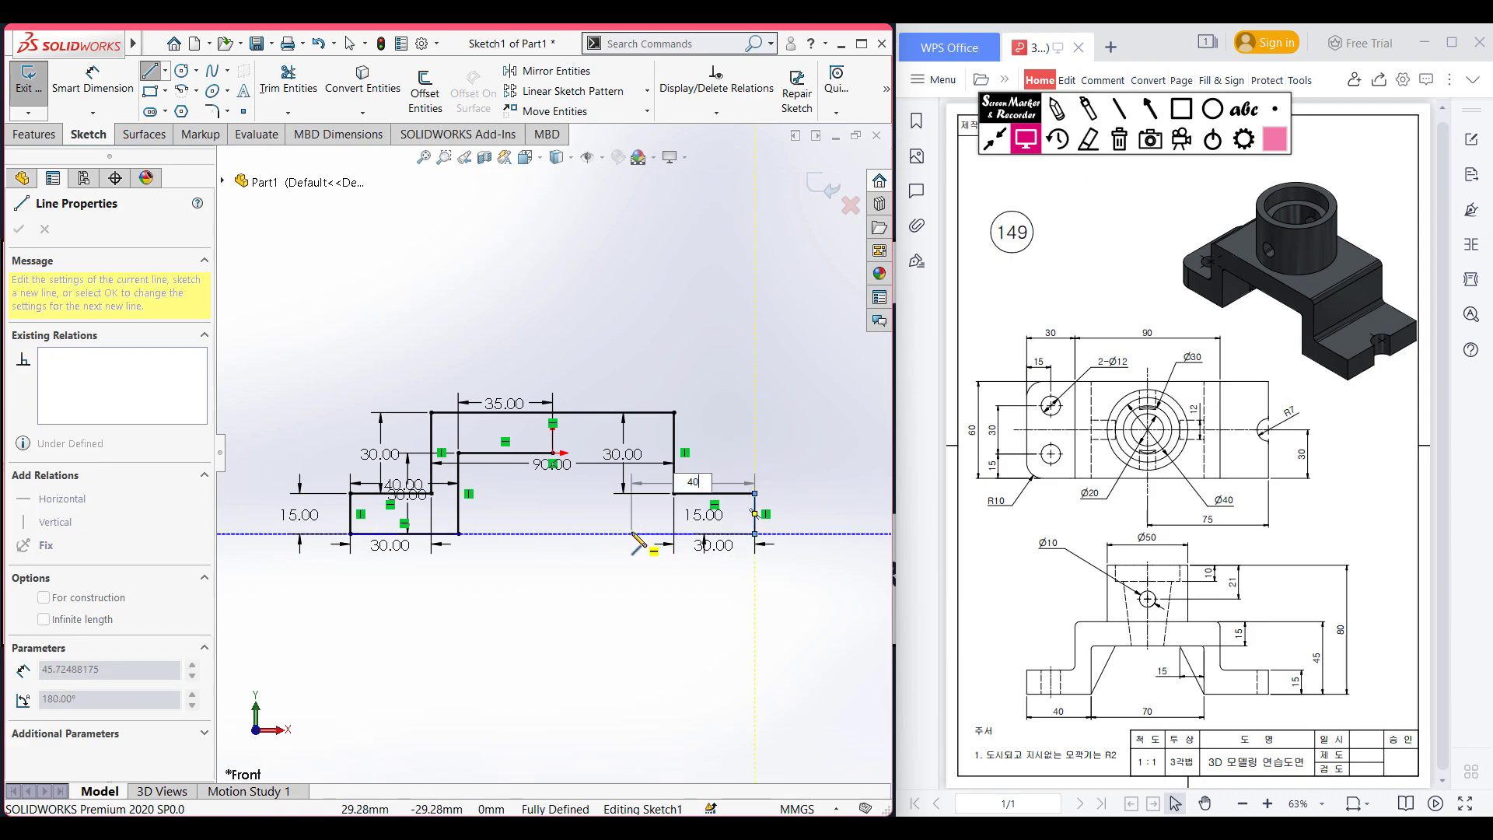
{"action": "key", "text": "Return"}
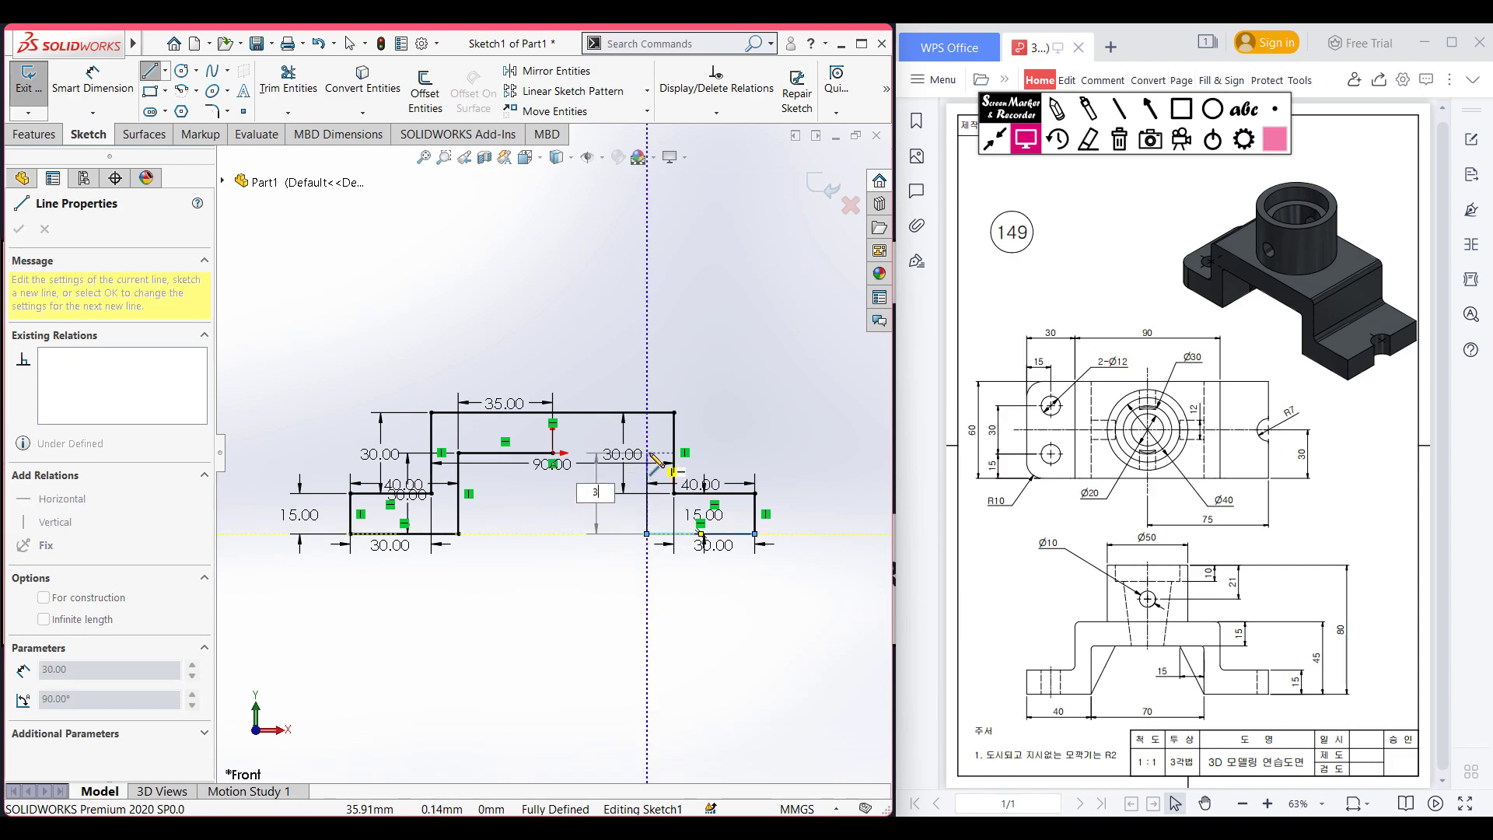
Draw the right inner leg edge 30 mm up and close the profile with a horizontal line back to the origin
{"action": "key", "text": "Return"}
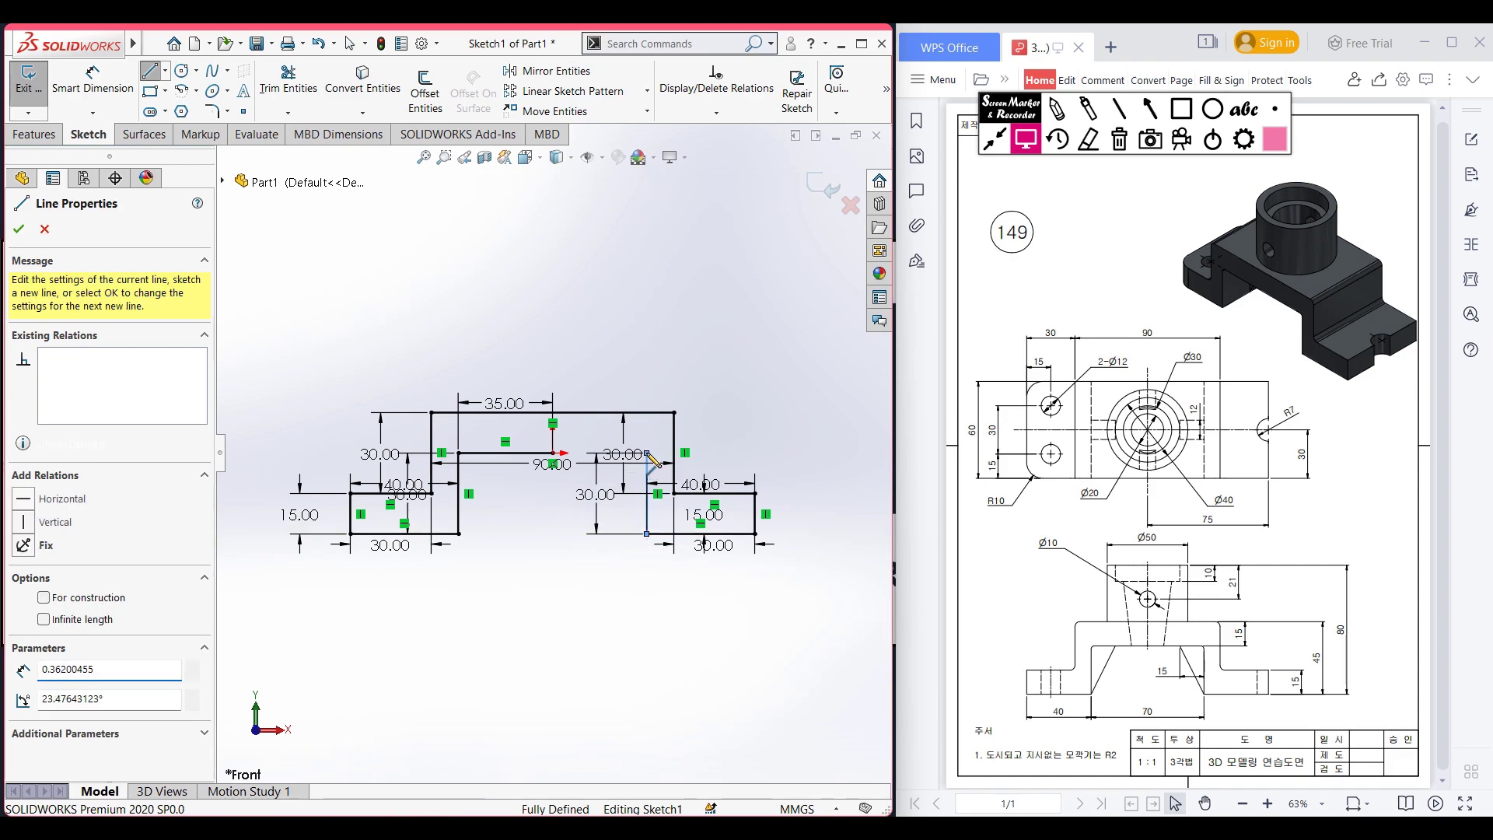
{"action": "key", "text": "Return"}
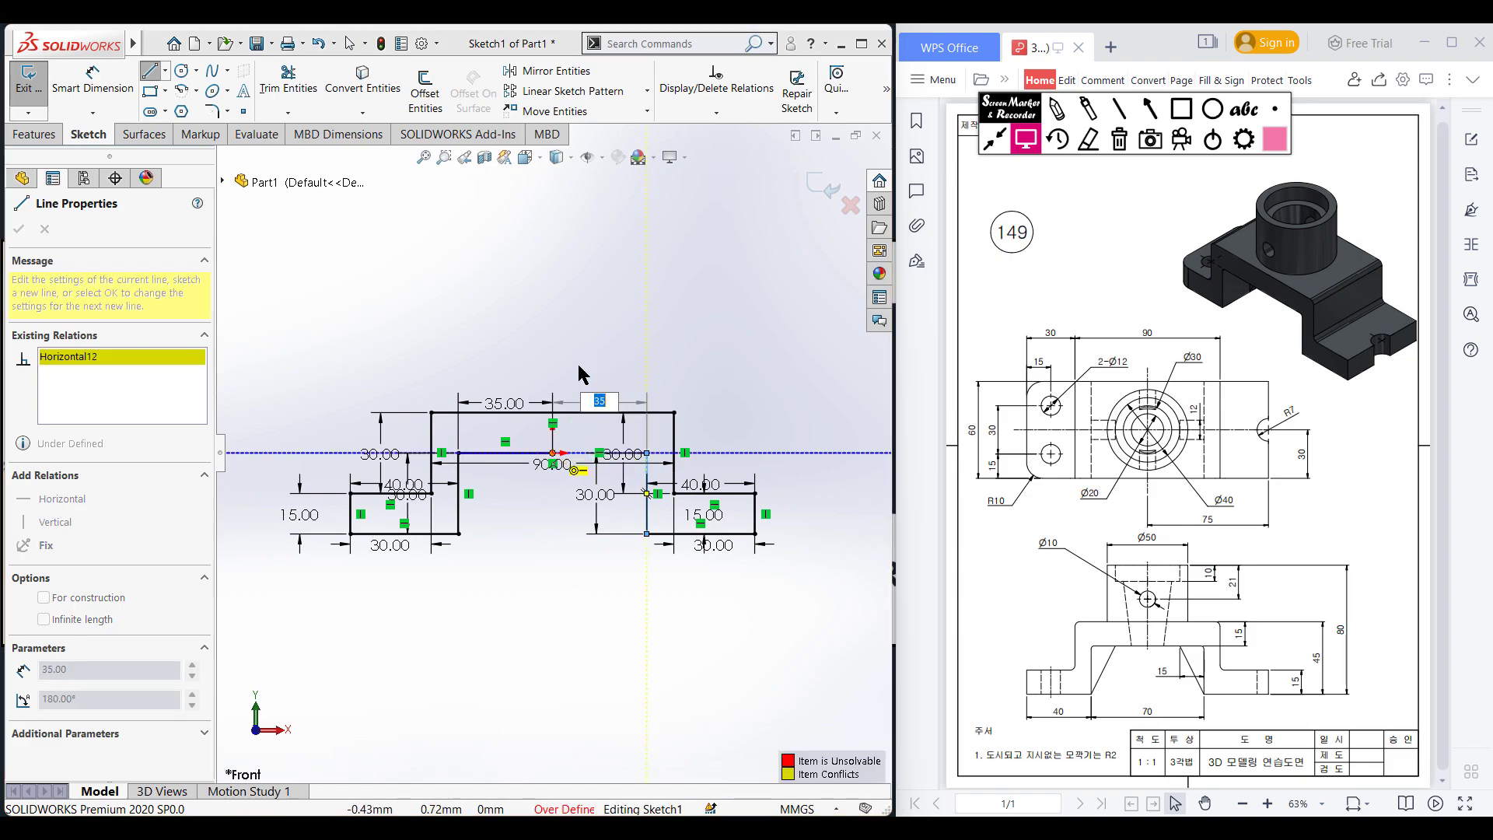
{"action": "left_click", "coordinate": [866, 432]}
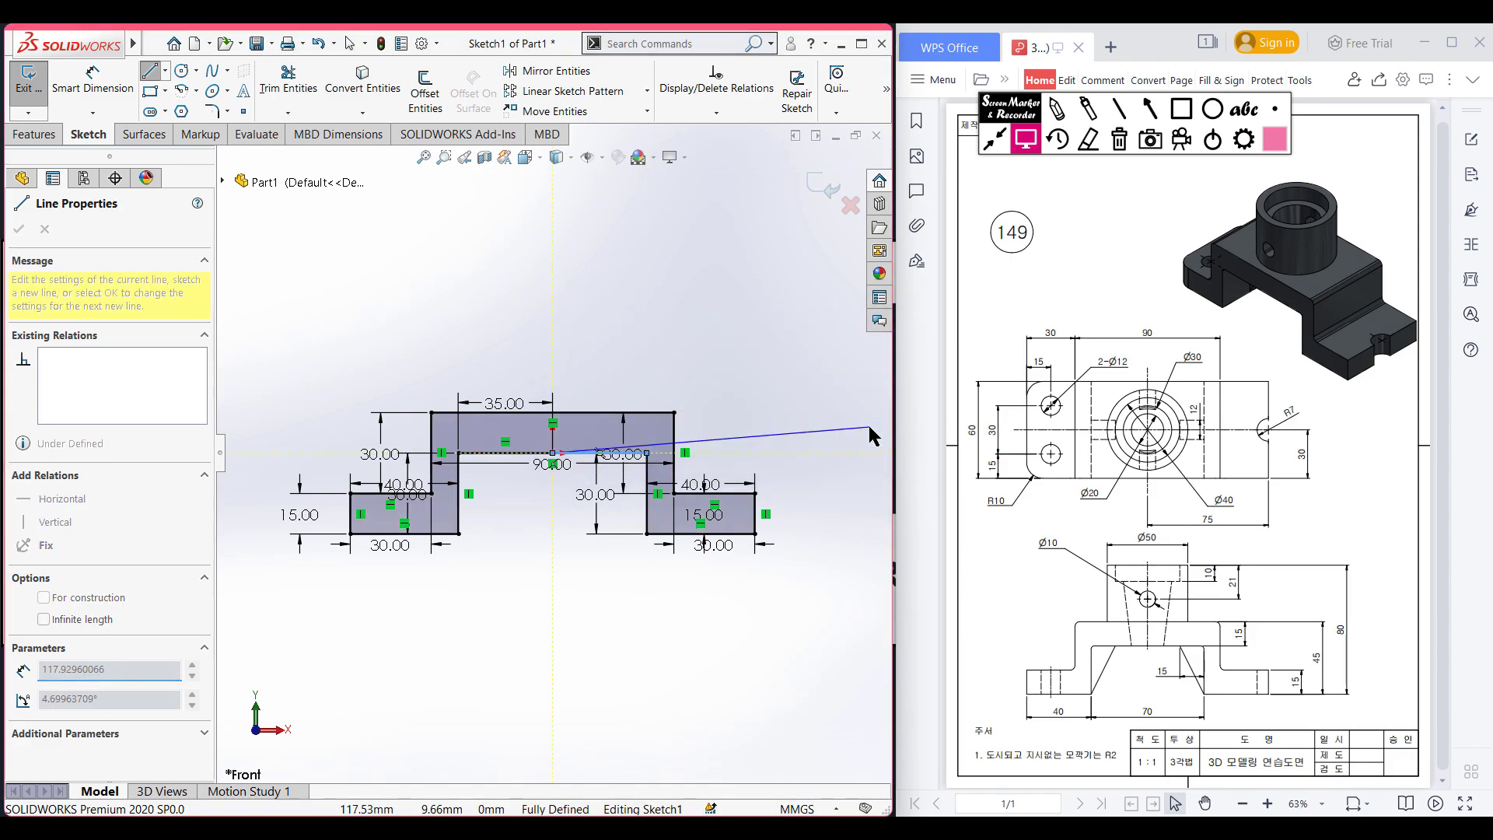
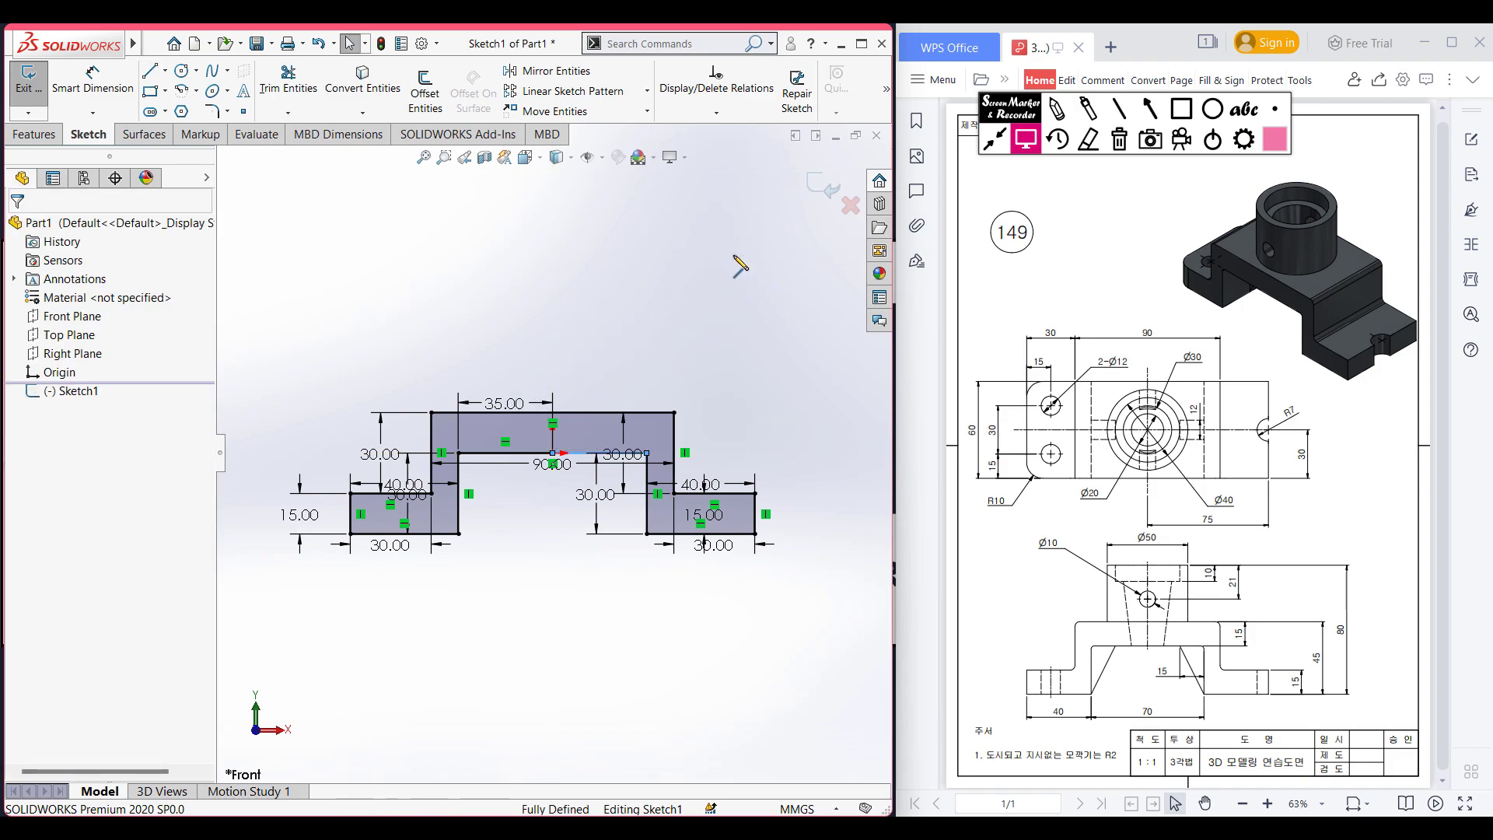
Extrude the closed bracket profile as a boss 60 mm deep with the Mid Plane end condition
{"action": "key", "text": "ctrl+7"}
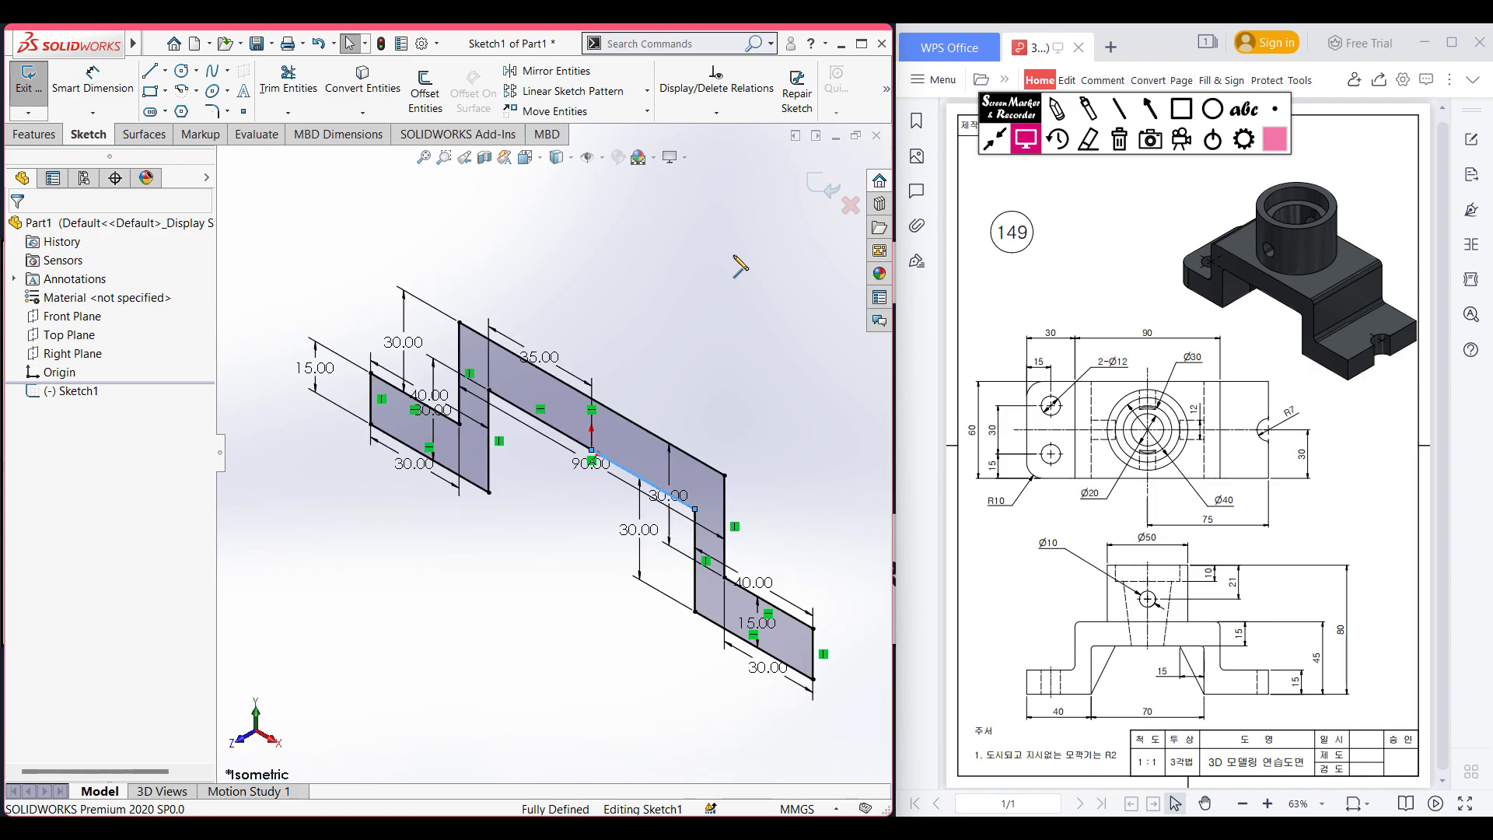
{"action": "left_click", "coordinate": [34, 134]}
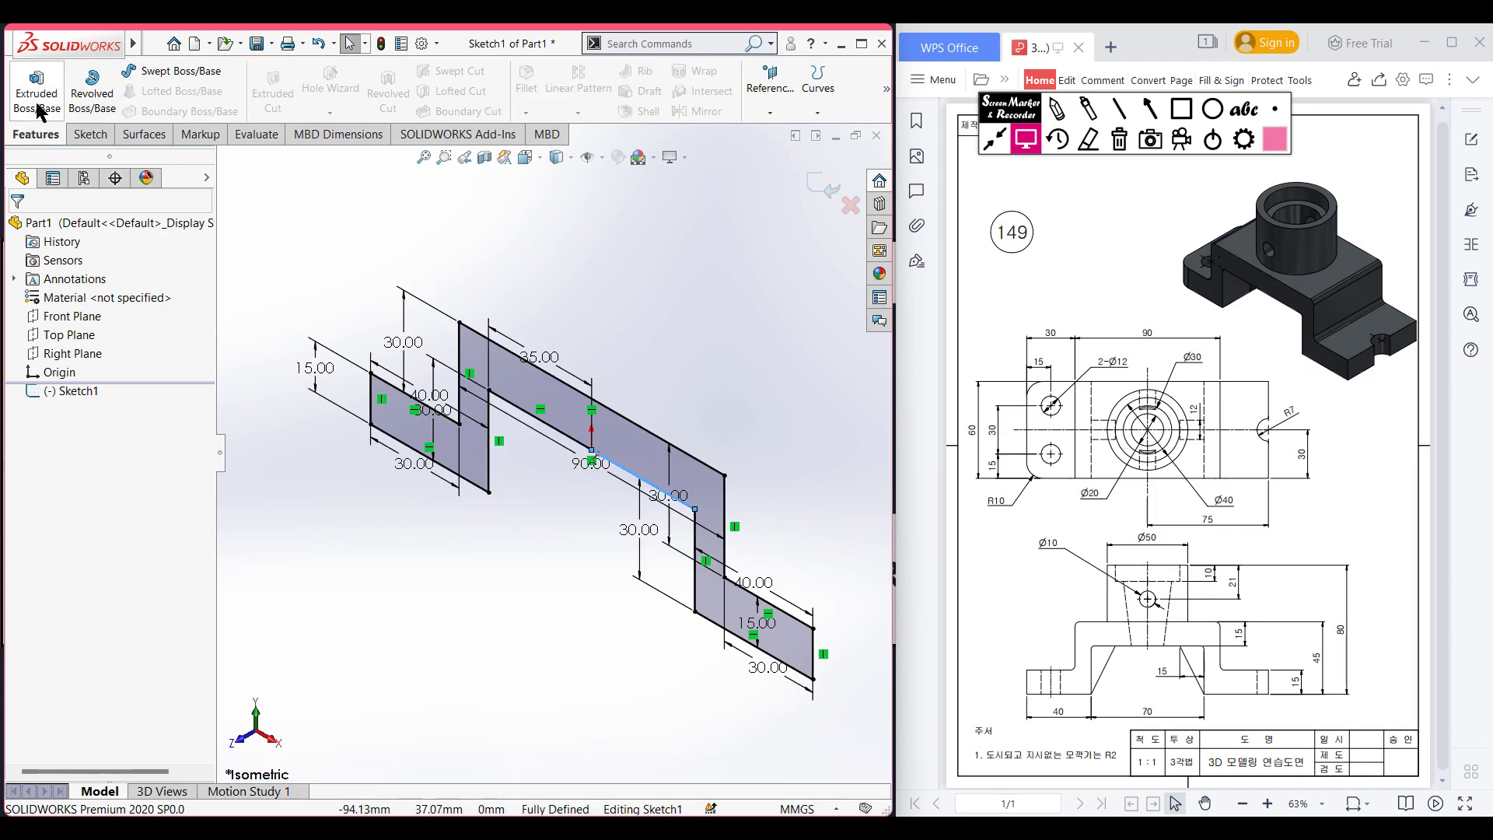
{"action": "left_click", "coordinate": [37, 110]}
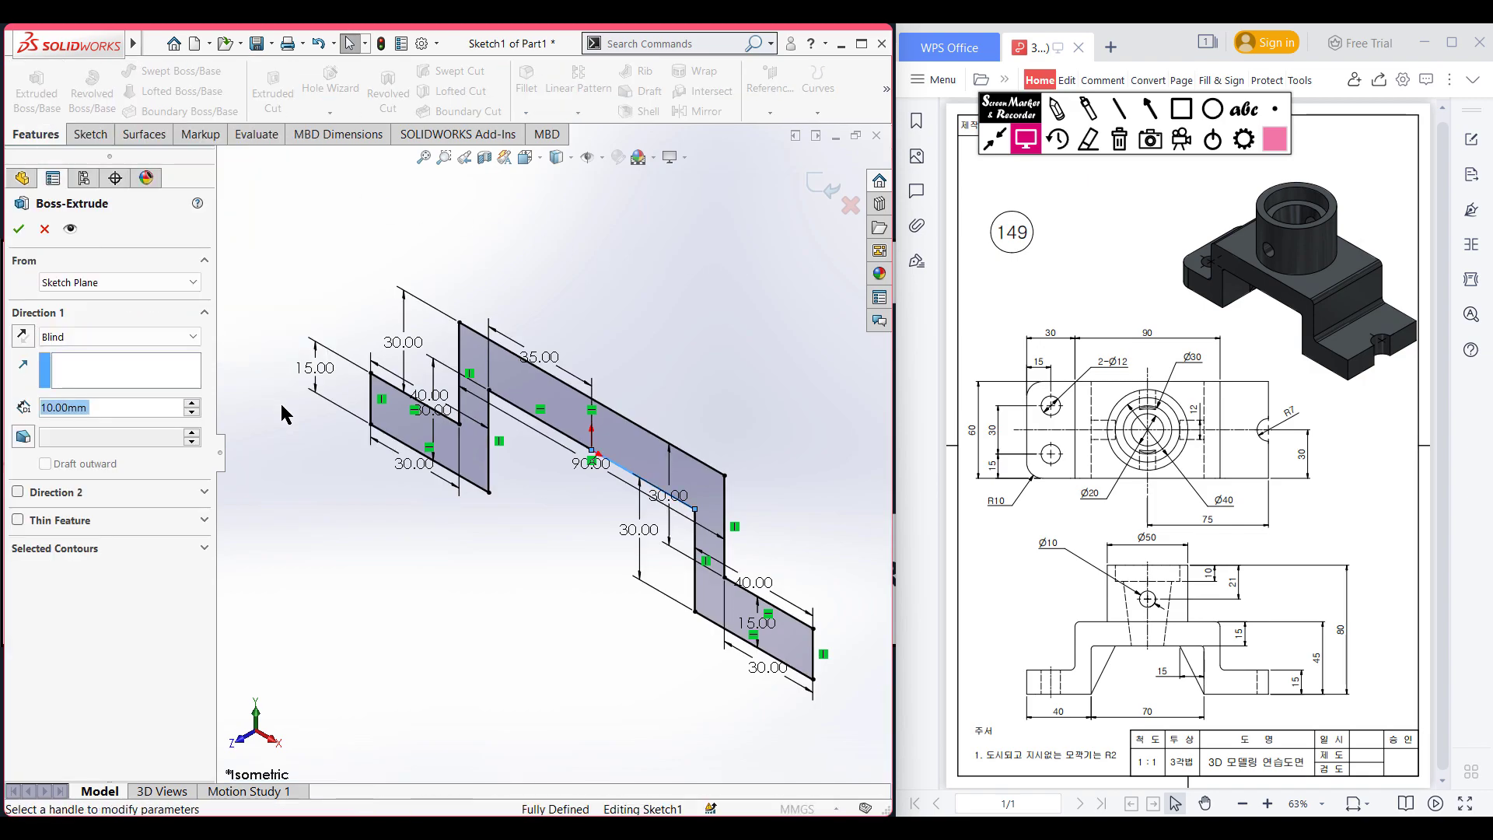
{"action": "type", "text": "60"}
{"action": "key", "text": "Return"}
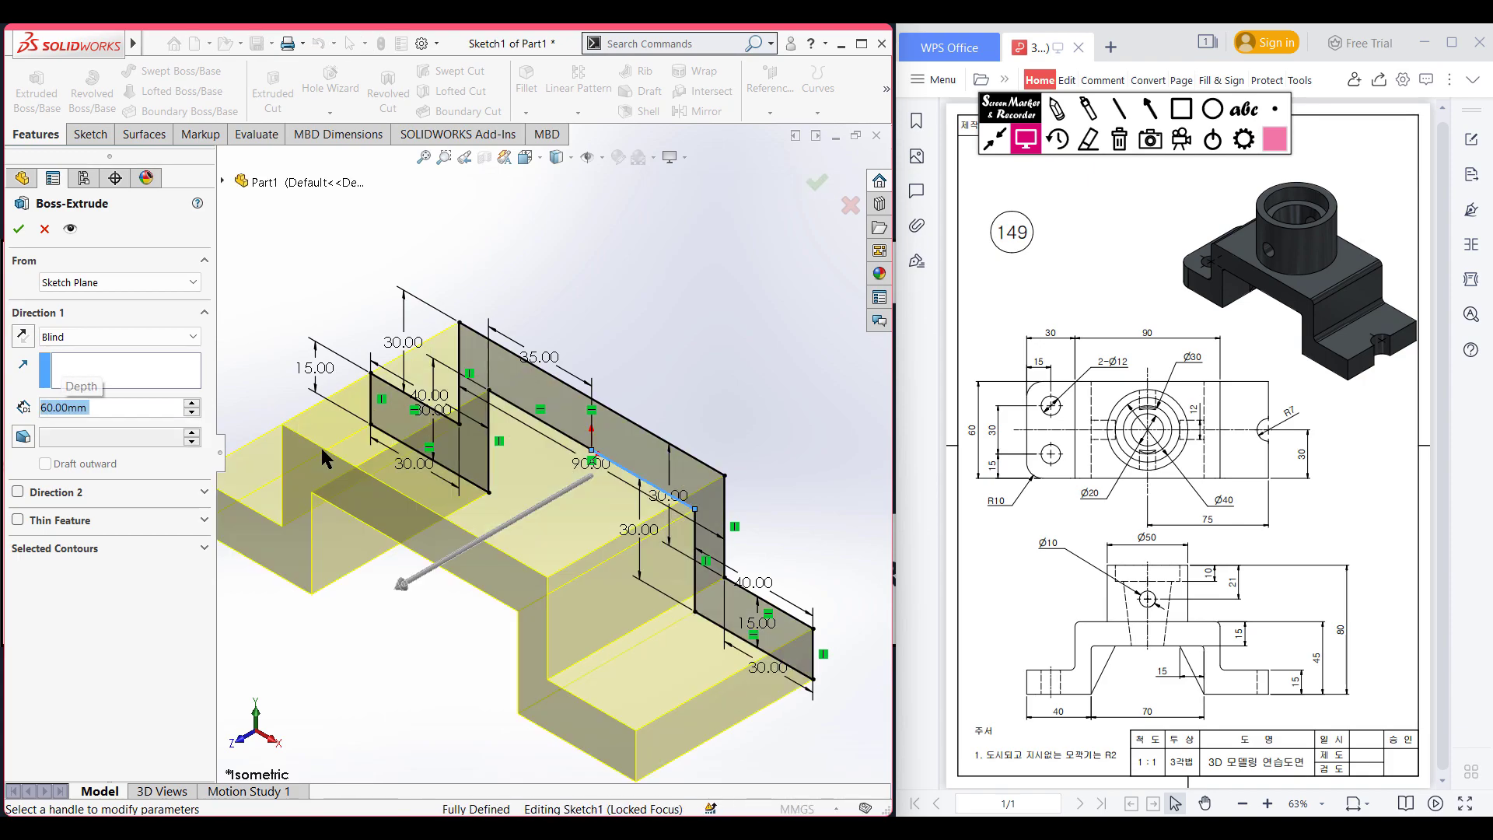
{"action": "left_click", "coordinate": [178, 336]}
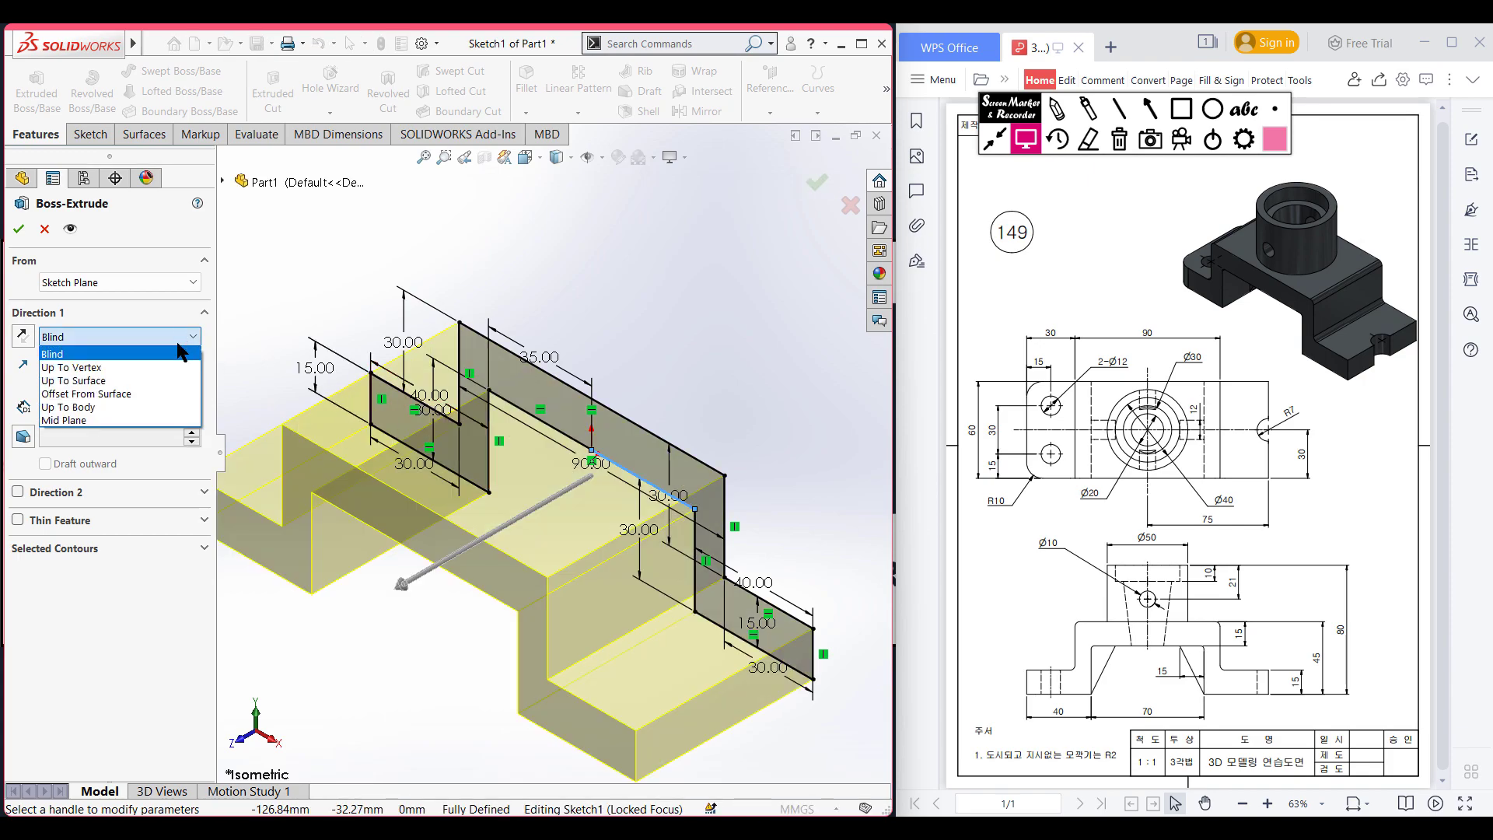
{"action": "left_click", "coordinate": [64, 419]}
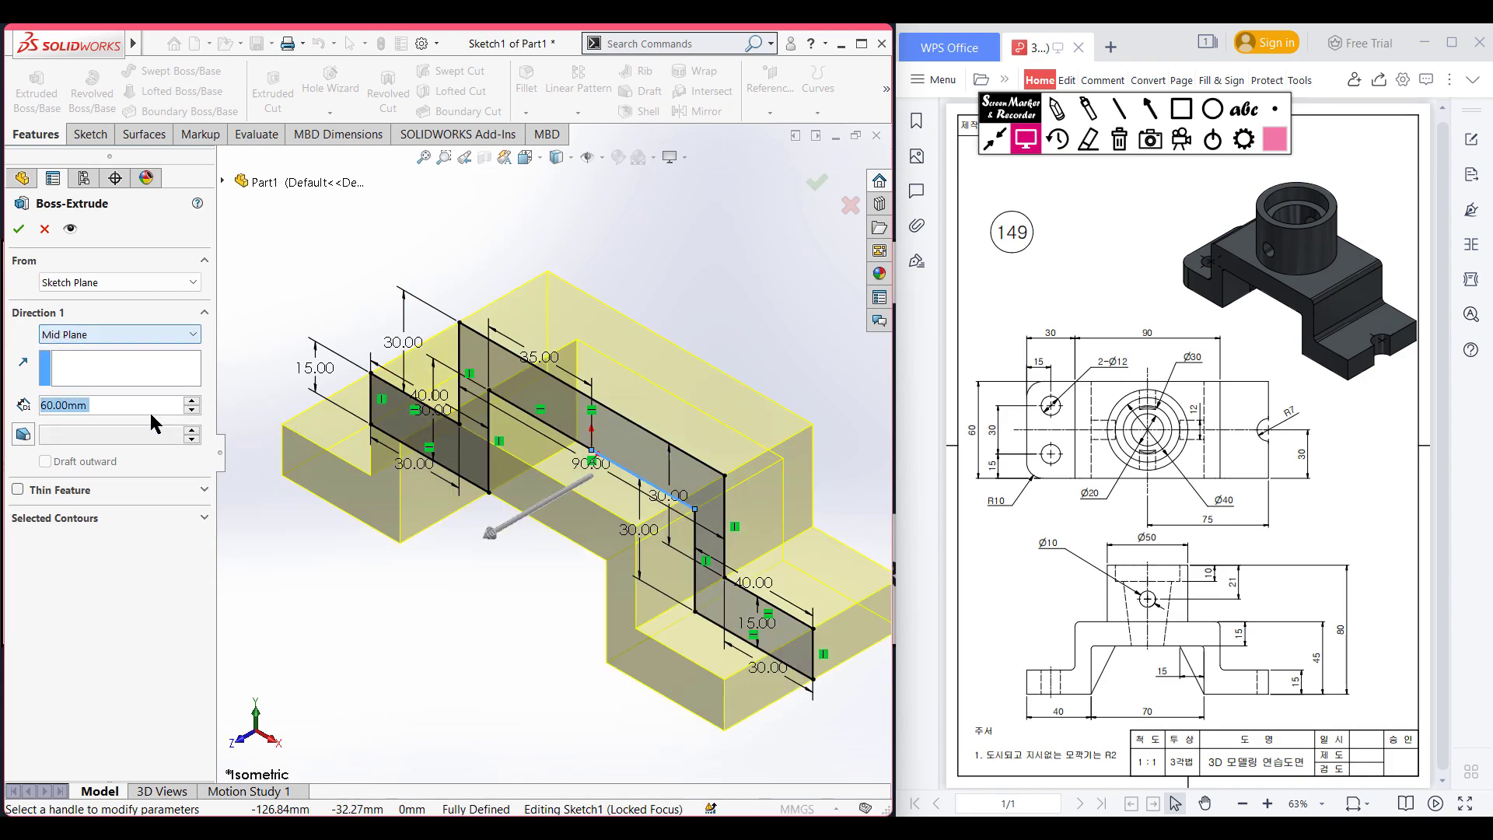
{"action": "left_click", "coordinate": [17, 230]}
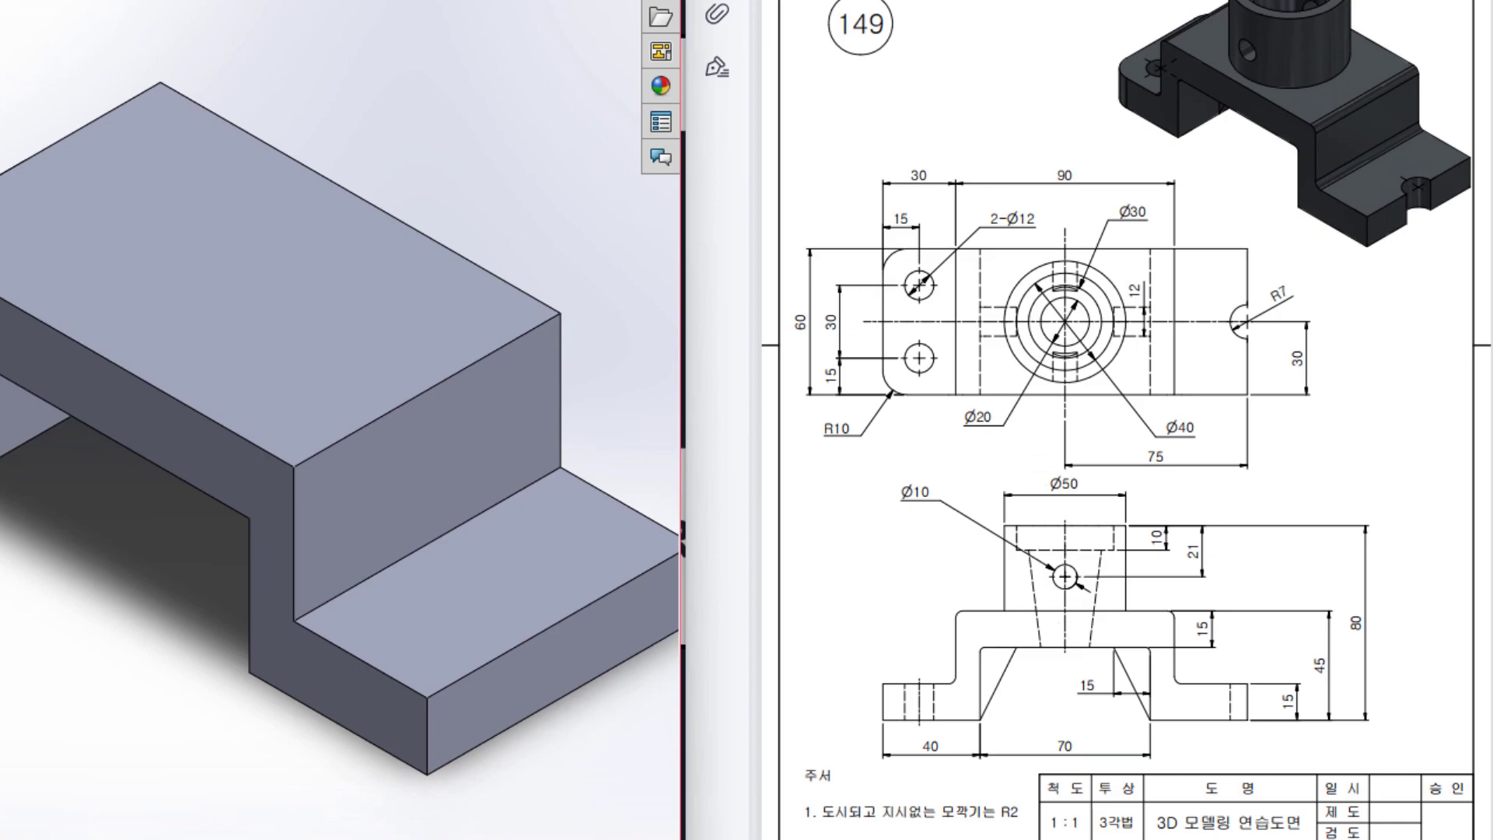
Examine the drawing's front and top views for the cylindrical boss's outline, diameter and height dimensions
{"action": "mouse_move", "coordinate": [1013, 527]}
{"action": "left_mouse_down"}
{"action": "mouse_move", "coordinate": [1000, 567]}
{"action": "mouse_move", "coordinate": [1014, 603]}
{"action": "mouse_move", "coordinate": [1135, 607]}
{"action": "mouse_move", "coordinate": [1146, 555]}
{"action": "mouse_move", "coordinate": [1139, 515]}
{"action": "mouse_move", "coordinate": [1018, 530]}
{"action": "left_mouse_up"}
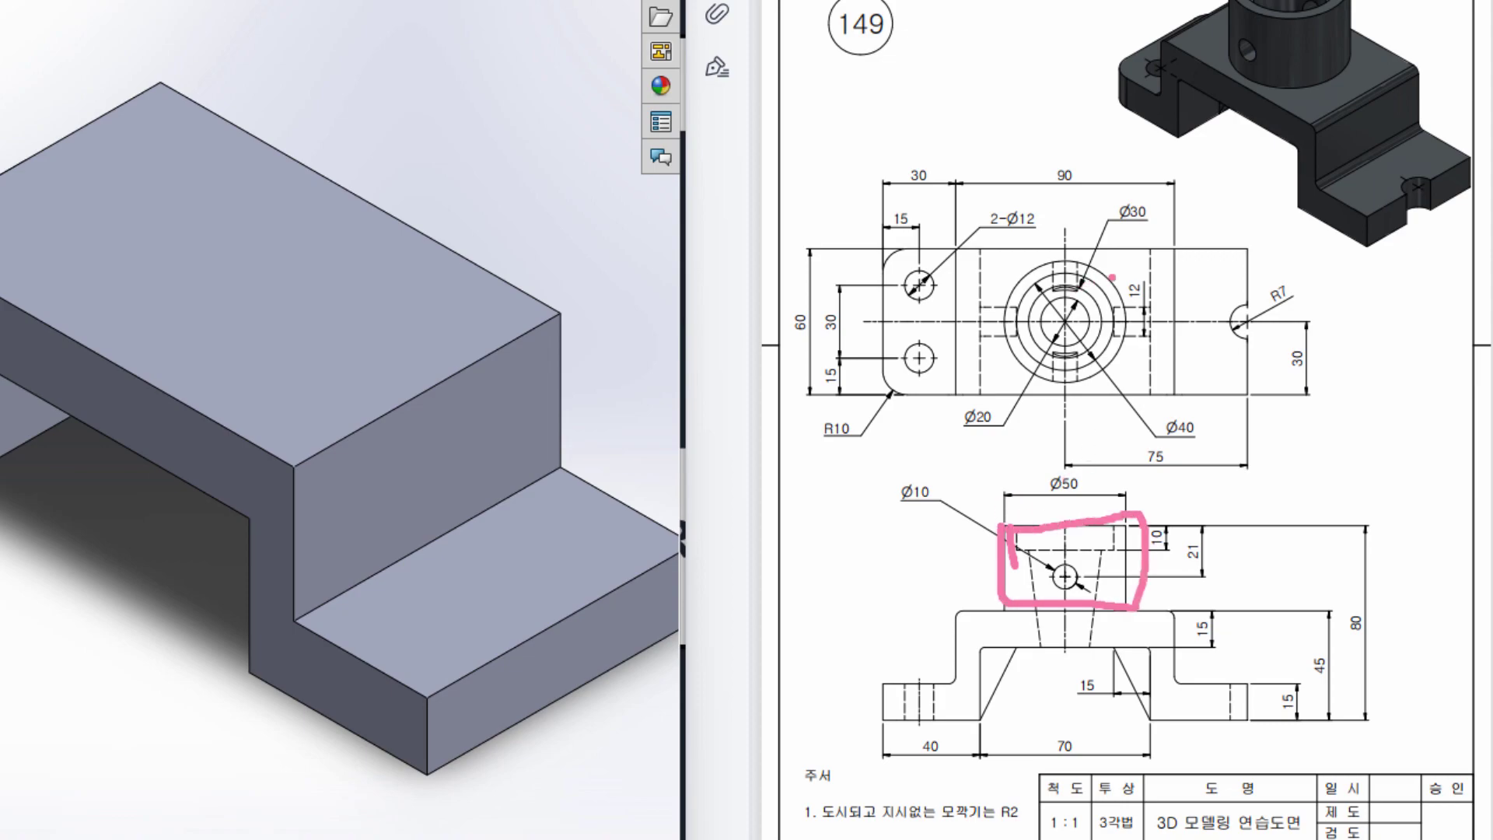
{"action": "mouse_move", "coordinate": [1110, 272]}
{"action": "left_mouse_down"}
{"action": "mouse_move", "coordinate": [1062, 258]}
{"action": "mouse_move", "coordinate": [1010, 281]}
{"action": "mouse_move", "coordinate": [1006, 354]}
{"action": "mouse_move", "coordinate": [1021, 370]}
{"action": "mouse_move", "coordinate": [1111, 364]}
{"action": "mouse_move", "coordinate": [1124, 272]}
{"action": "left_mouse_up"}
{"action": "mouse_move", "coordinate": [1089, 460]}
{"action": "left_mouse_down"}
{"action": "mouse_move", "coordinate": [1042, 462]}
{"action": "mouse_move", "coordinate": [1031, 509]}
{"action": "mouse_move", "coordinate": [1090, 505]}
{"action": "mouse_move", "coordinate": [1083, 467]}
{"action": "left_mouse_up"}
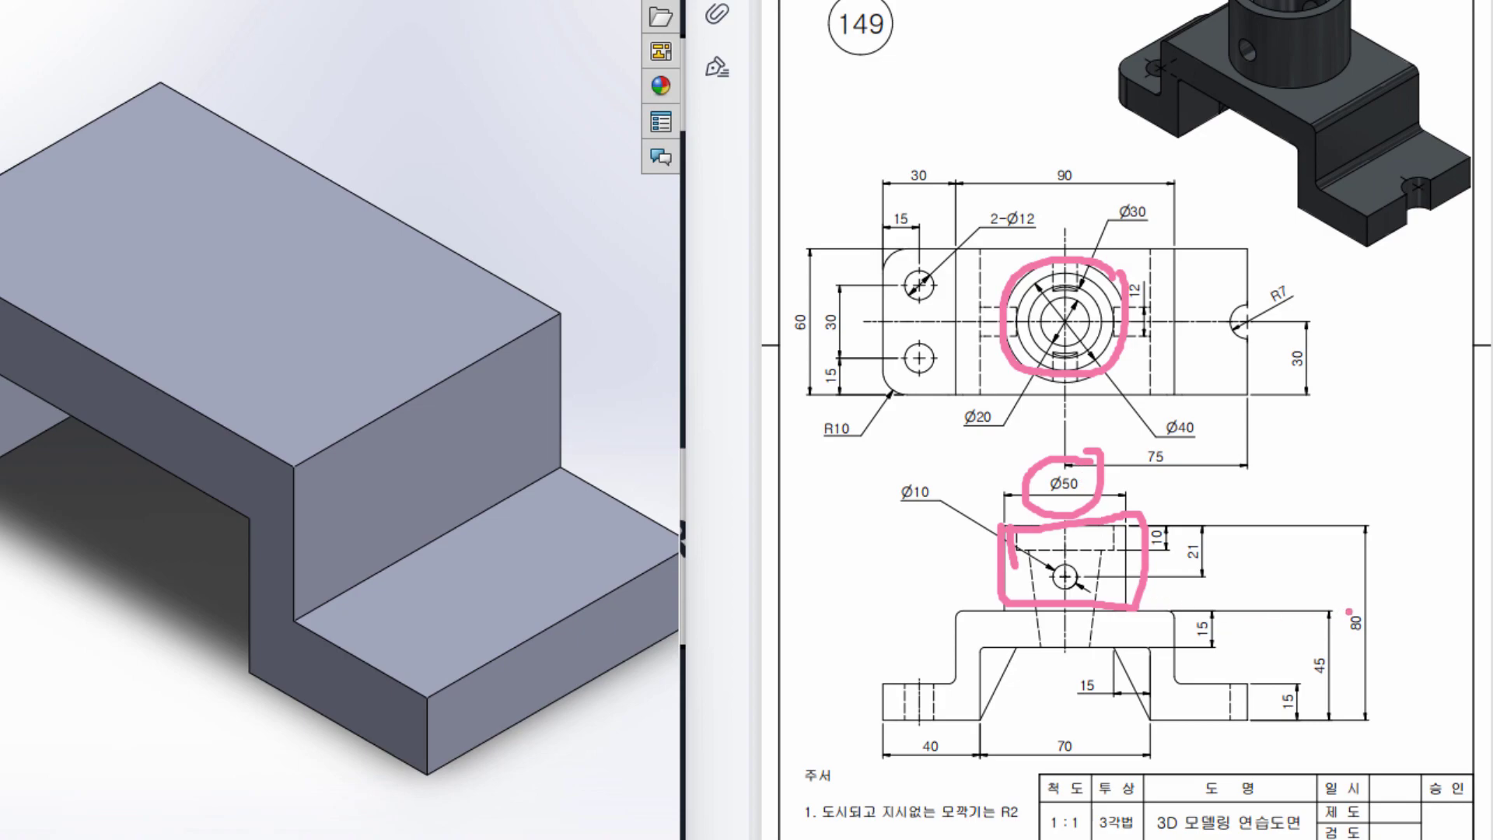
{"action": "mouse_move", "coordinate": [1370, 601]}
{"action": "left_mouse_down"}
{"action": "mouse_move", "coordinate": [1340, 605]}
{"action": "mouse_move", "coordinate": [1350, 633]}
{"action": "mouse_move", "coordinate": [1384, 638]}
{"action": "mouse_move", "coordinate": [1374, 599]}
{"action": "left_mouse_up"}
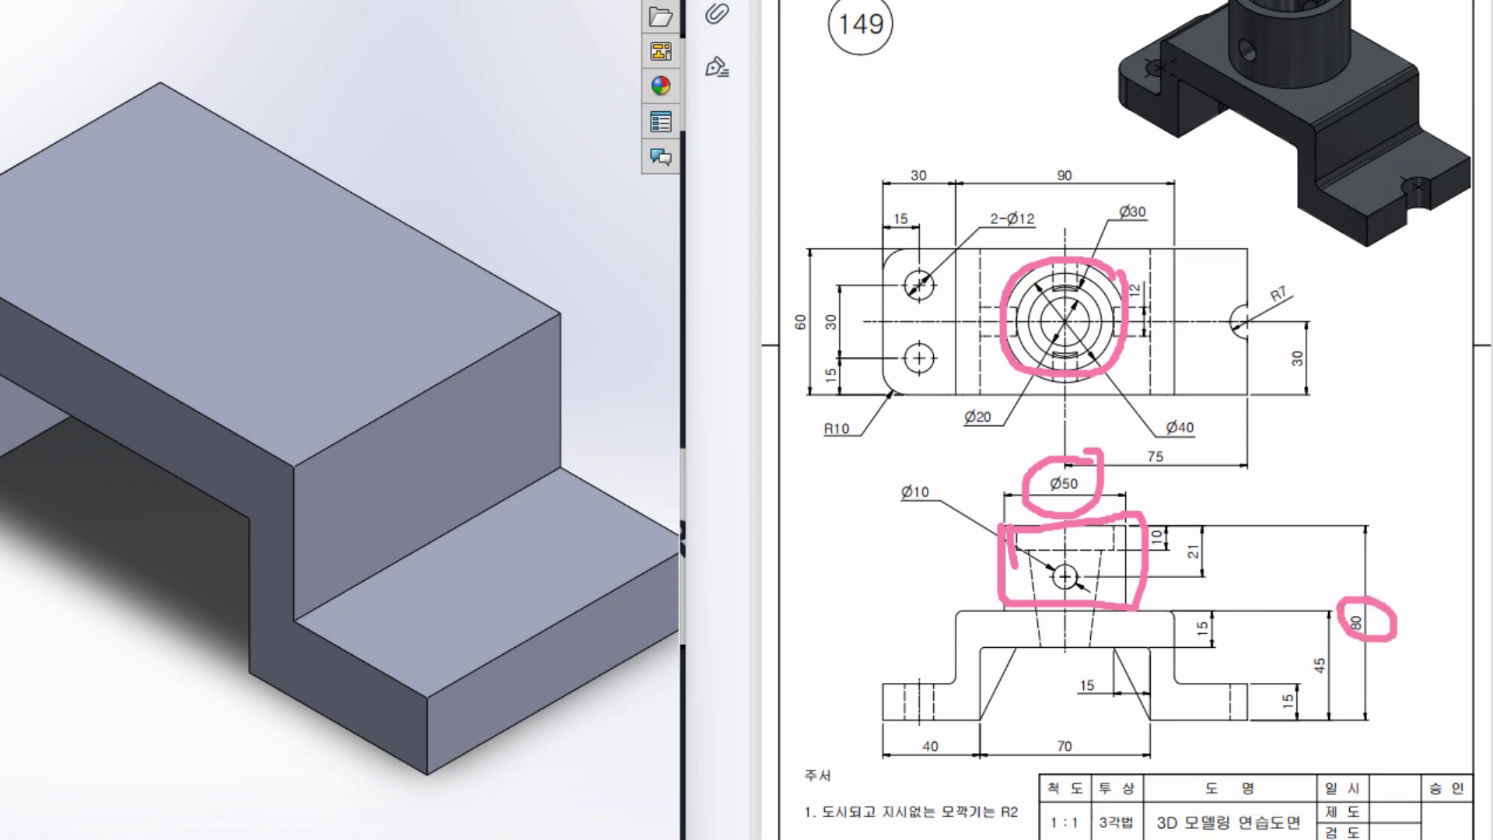
{"action": "mouse_move", "coordinate": [1205, 528]}
{"action": "left_mouse_down"}
{"action": "mouse_move", "coordinate": [1227, 606]}
{"action": "mouse_move", "coordinate": [1206, 536]}
{"action": "left_mouse_up"}
{"action": "mouse_move", "coordinate": [1341, 665]}
{"action": "left_mouse_down"}
{"action": "mouse_move", "coordinate": [1308, 641]}
{"action": "mouse_move", "coordinate": [1303, 675]}
{"action": "mouse_move", "coordinate": [1339, 657]}
{"action": "left_mouse_up"}
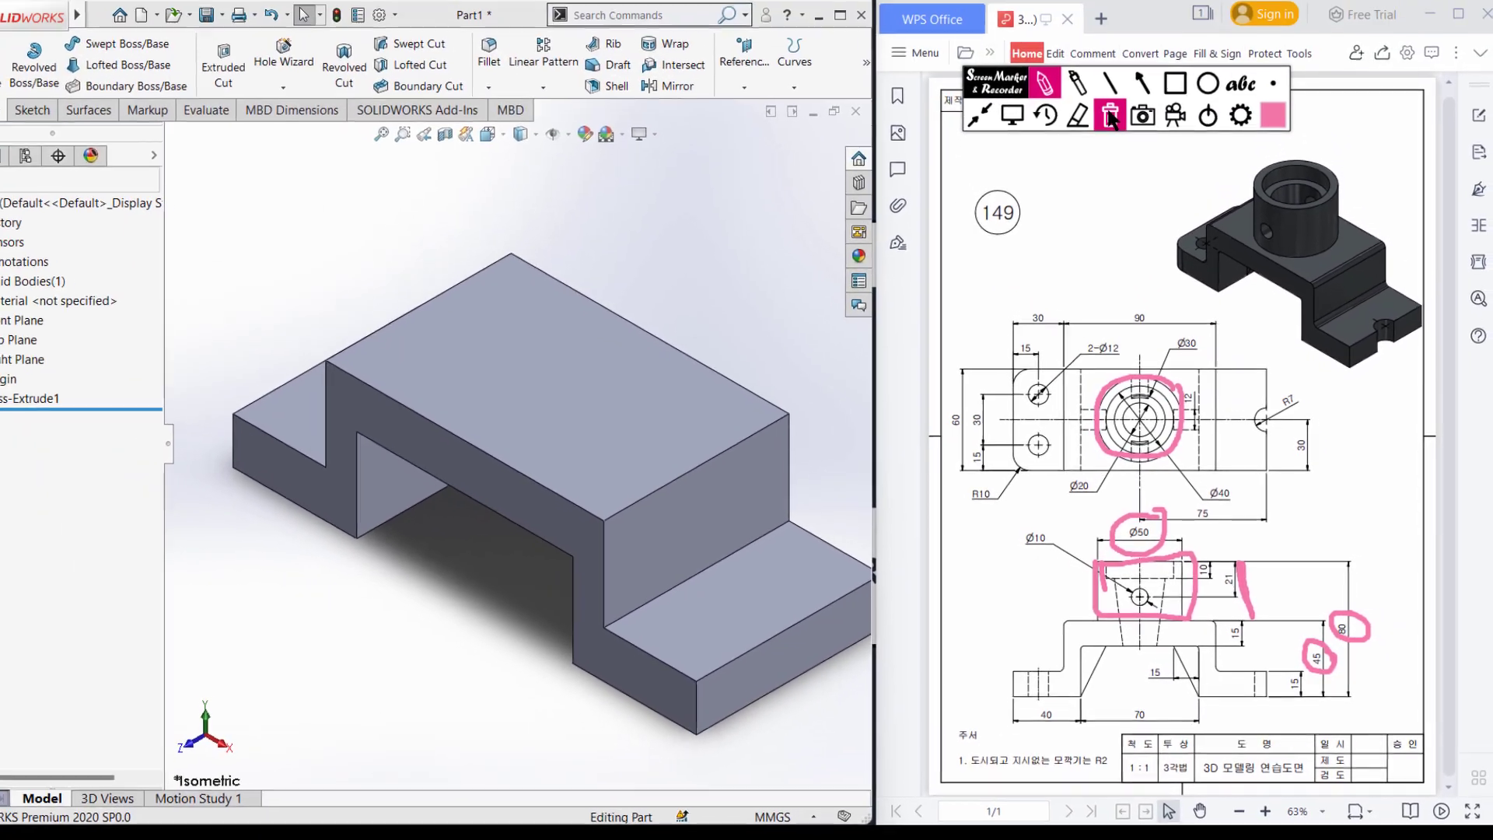
{"action": "left_click", "coordinate": [1108, 113]}
{"action": "left_click", "coordinate": [1015, 117]}
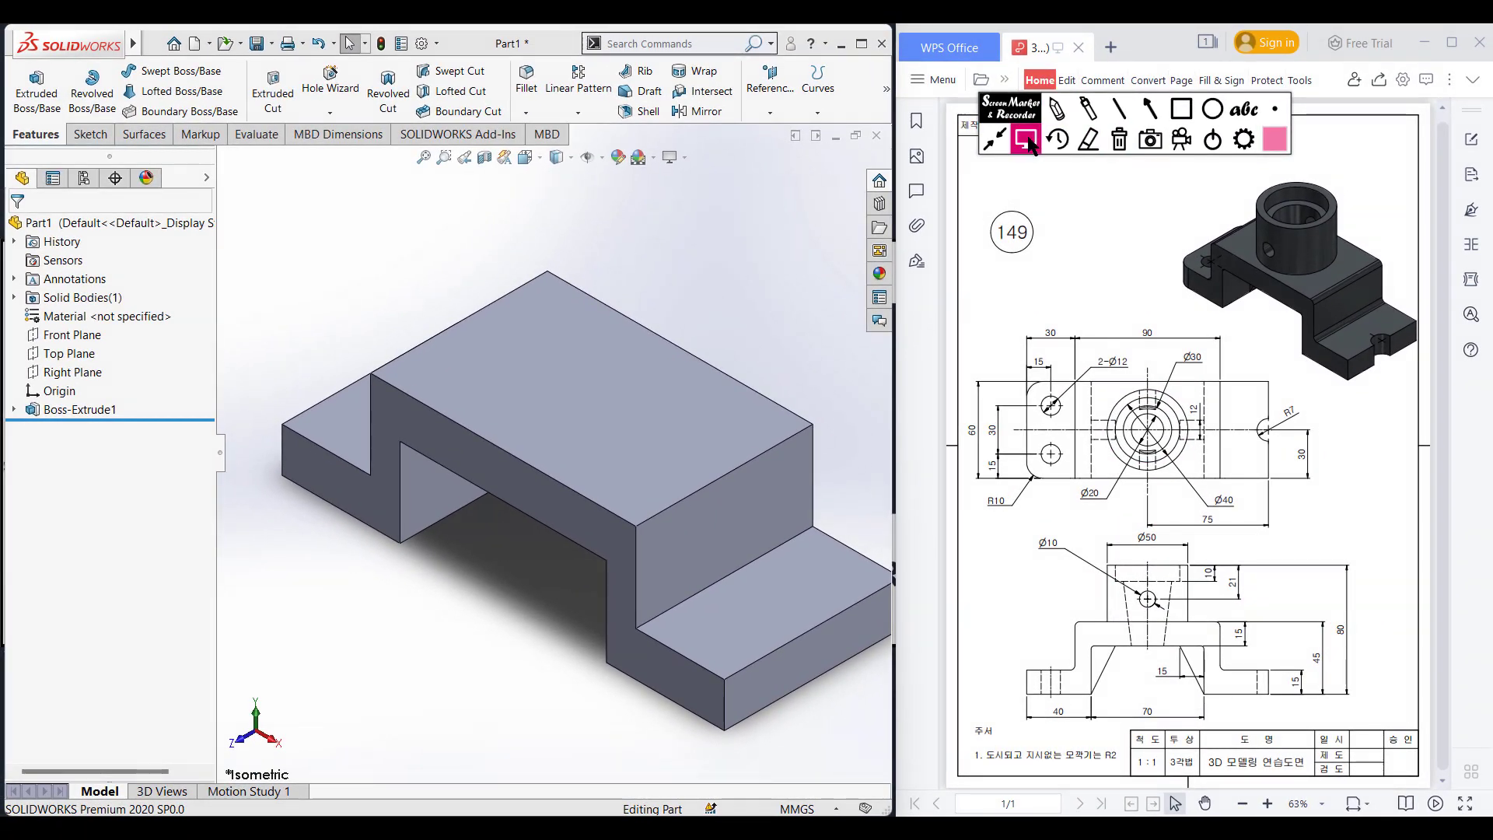
Sketch a 50 mm diameter circle centred on the origin on the top face of the raised middle section
{"action": "right_click", "coordinate": [602, 384]}
{"action": "left_click", "coordinate": [642, 365]}
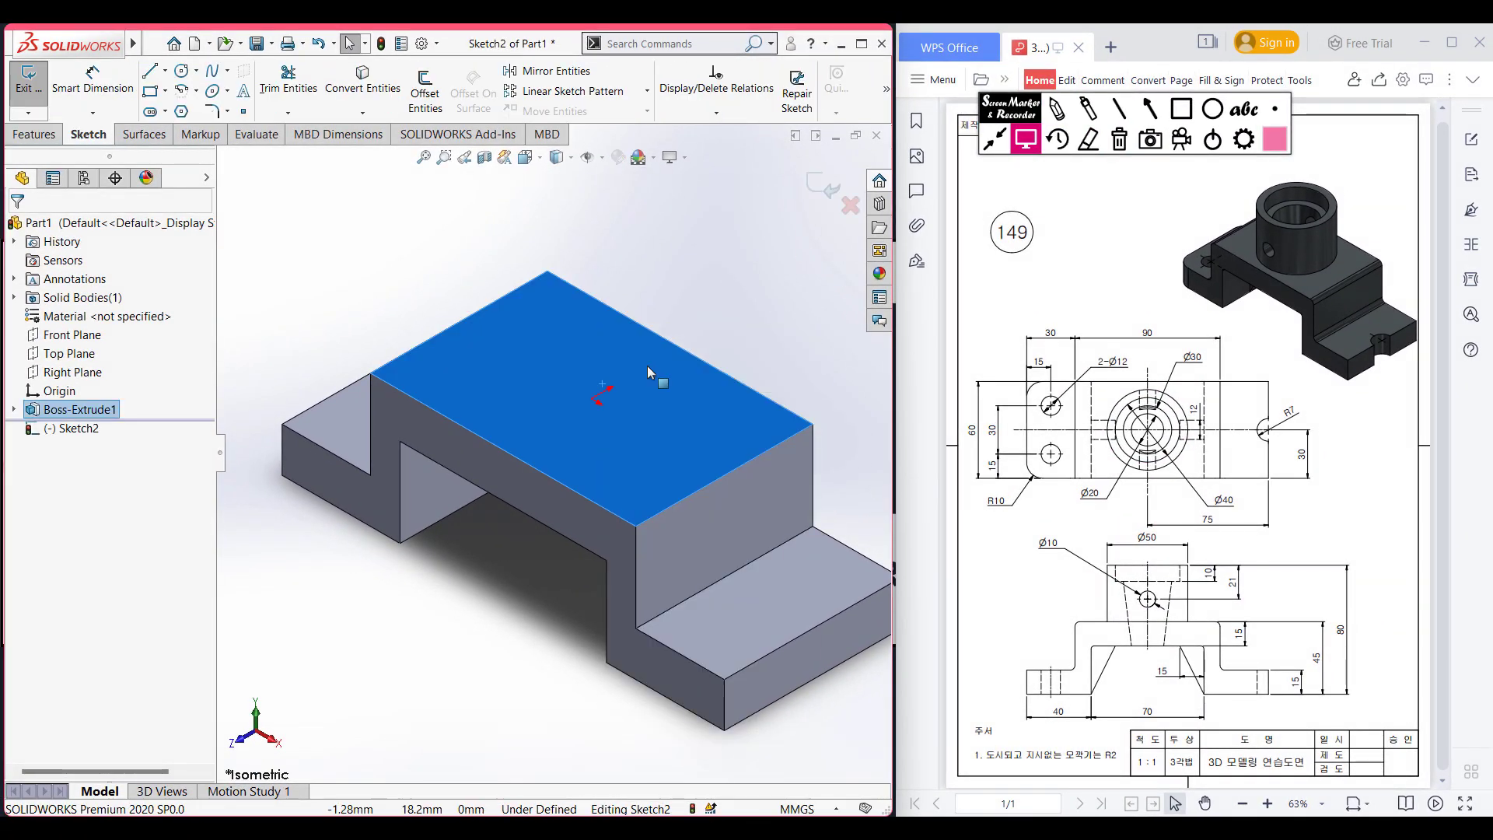
{"action": "key", "text": "ctrl+8"}
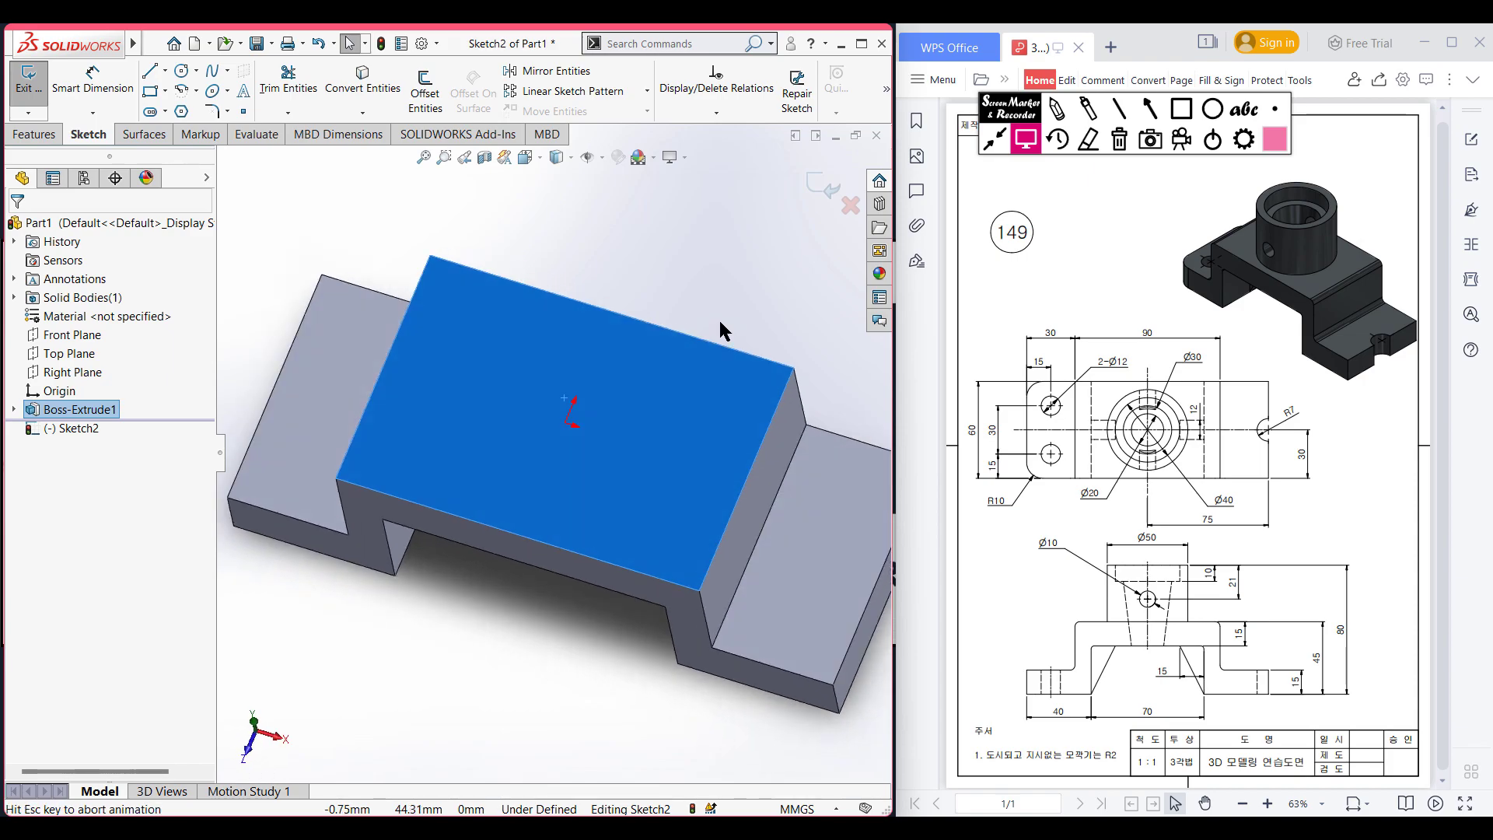
{"action": "left_click", "coordinate": [646, 258]}
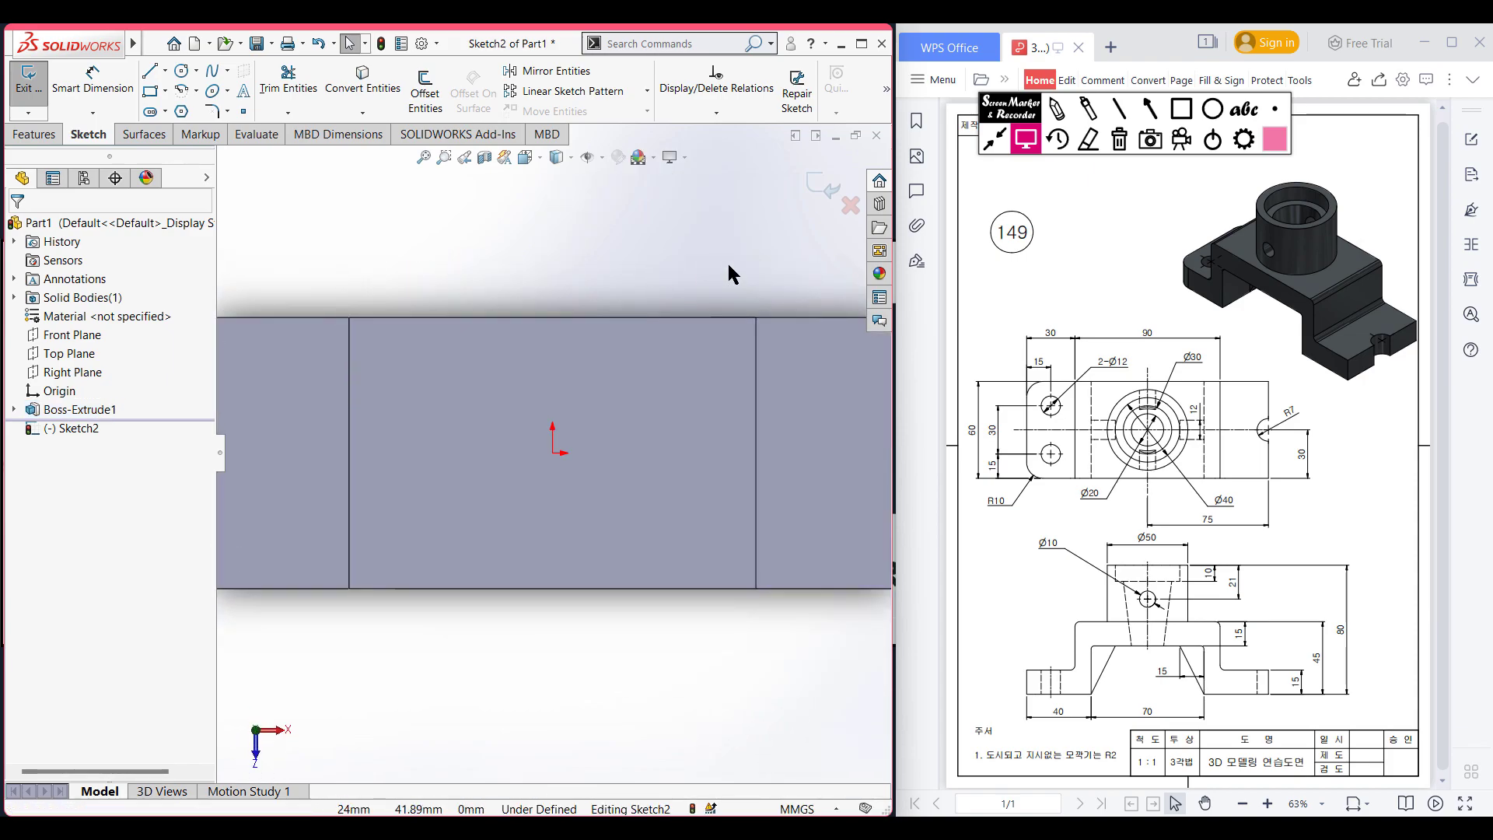
{"action": "key", "text": "c"}
{"action": "left_click", "coordinate": [552, 453]}
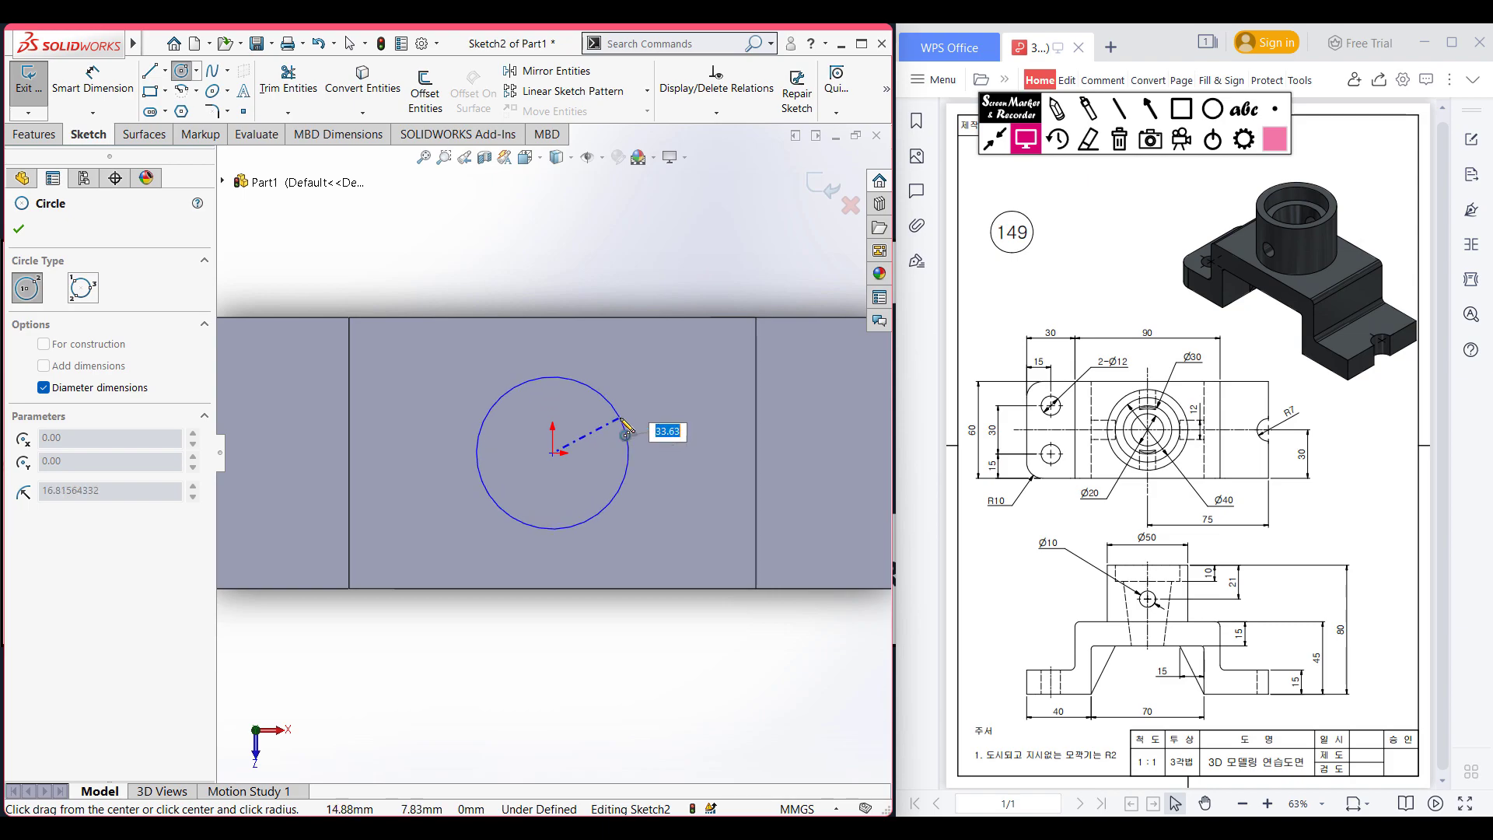
{"action": "type", "text": "50"}
{"action": "key", "text": "Return"}
{"action": "key", "text": "ctrl+7"}
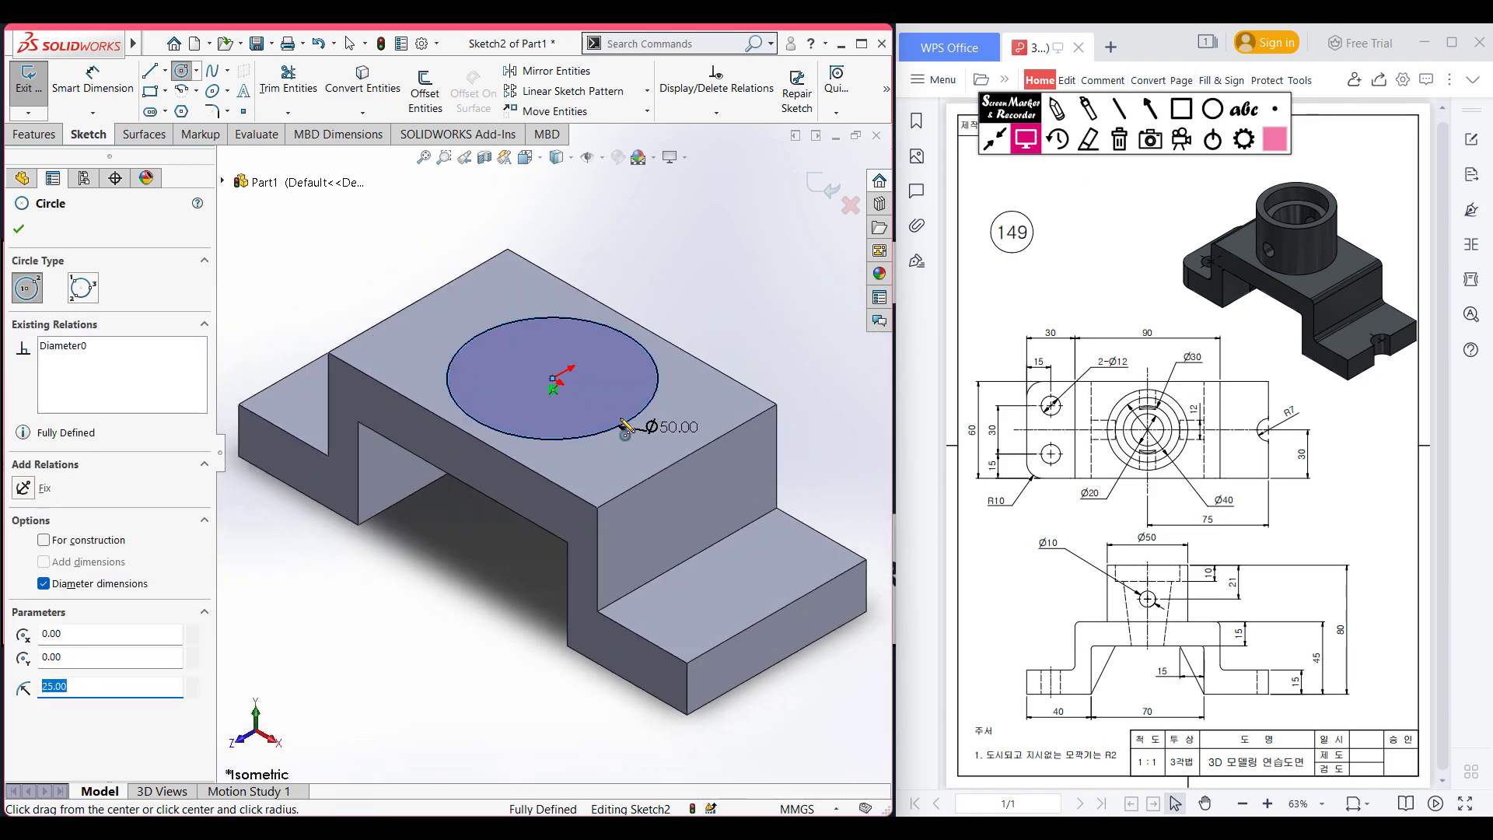
Extrude the 50 mm circle upward as a merged boss with a blind depth of 80-45, giving 35 mm
{"action": "left_click", "coordinate": [35, 137]}
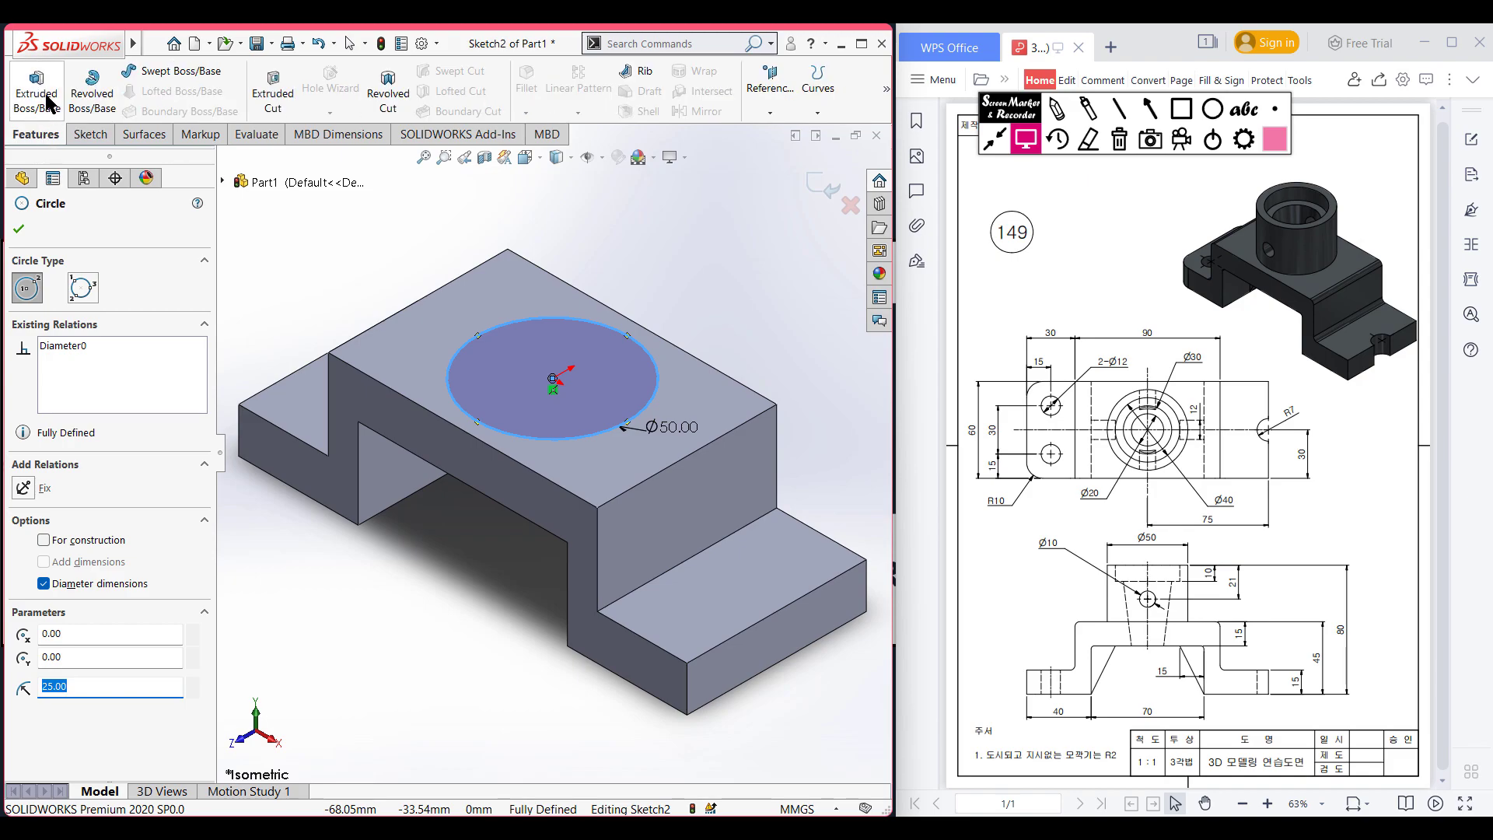
{"action": "left_click", "coordinate": [45, 95]}
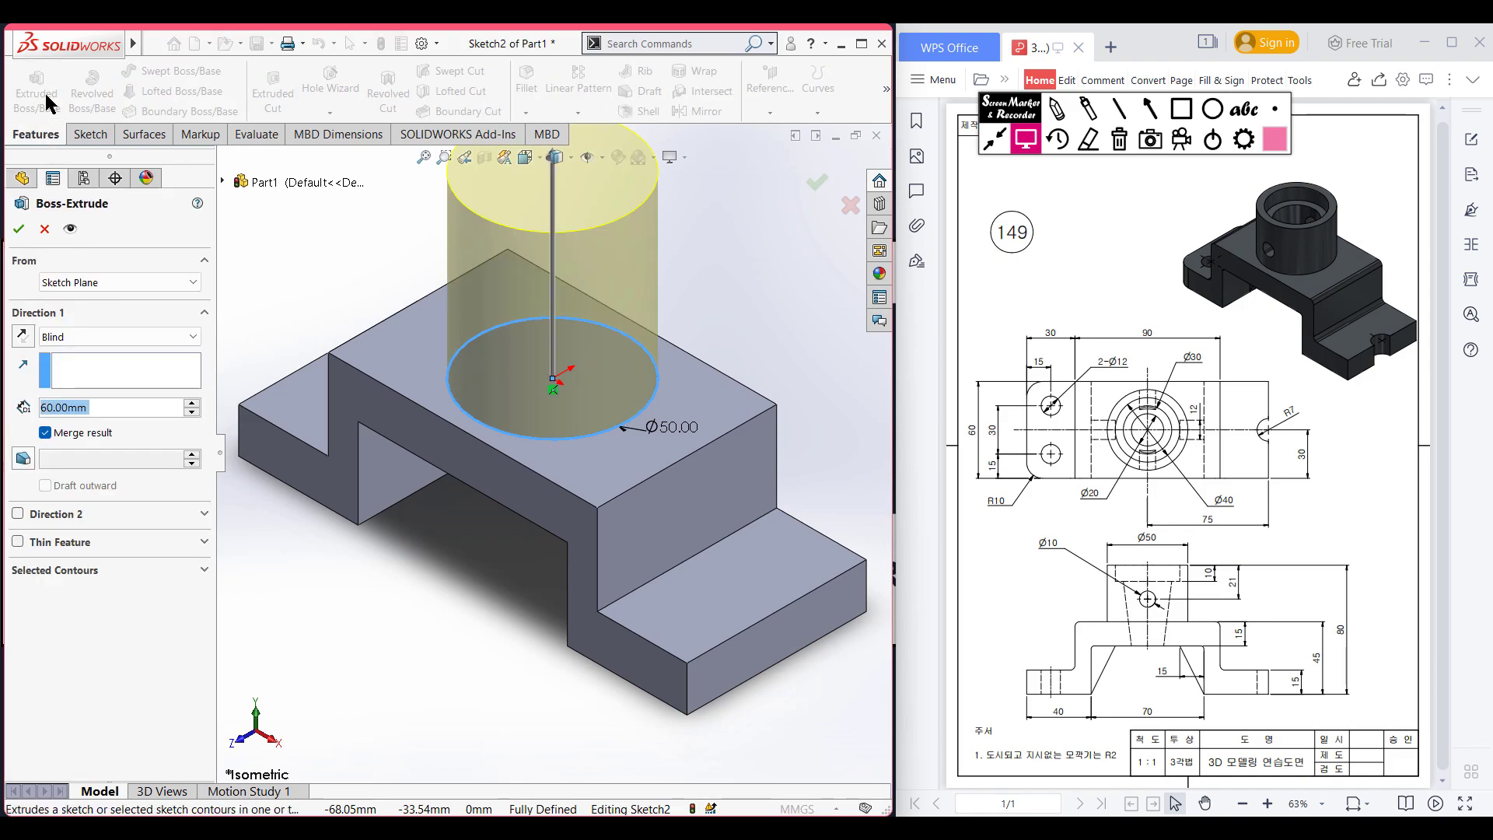
{"action": "type", "text": "80-"}
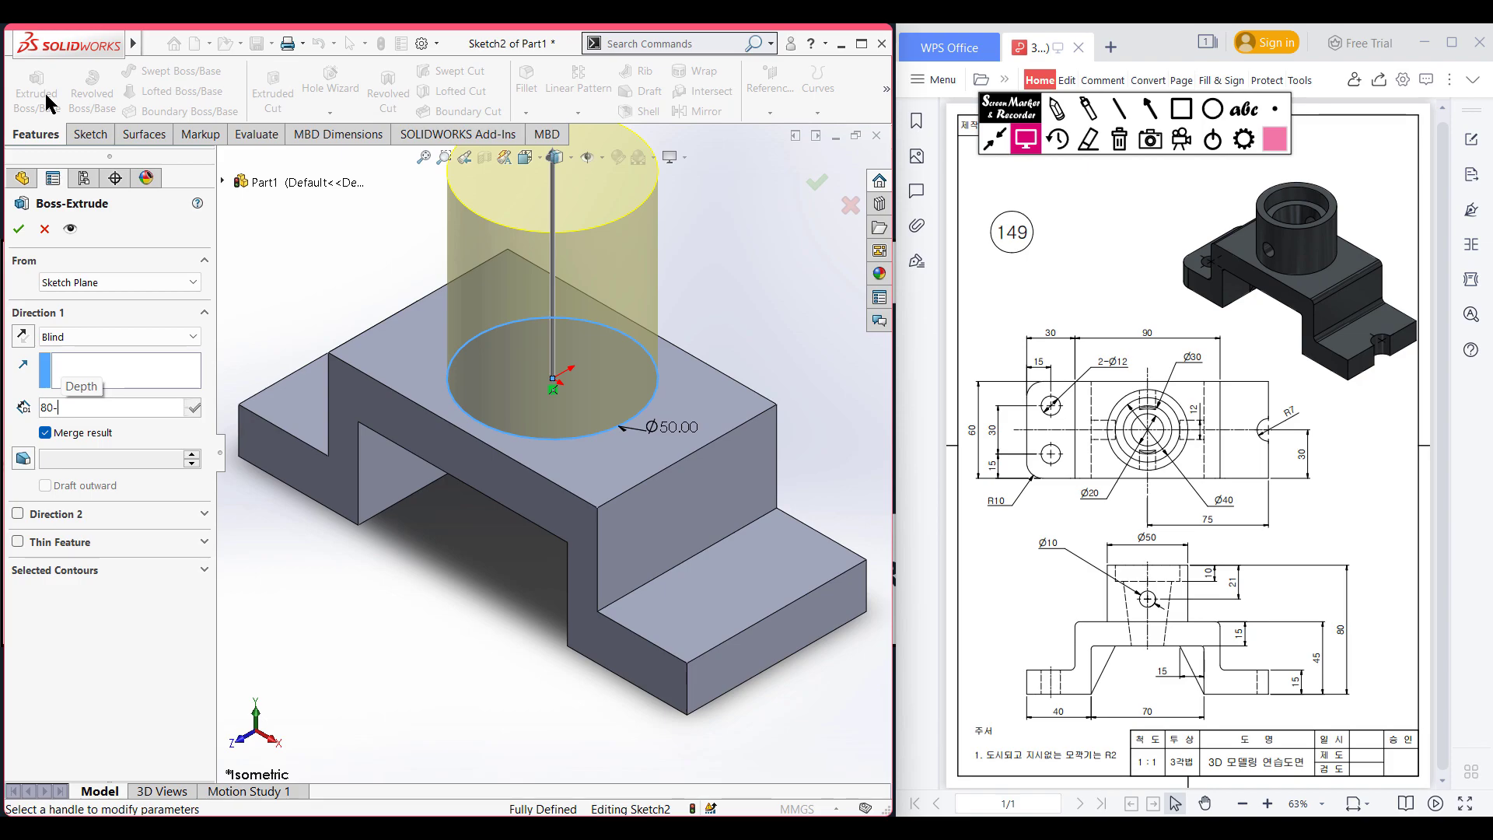
{"action": "type", "text": "45"}
{"action": "key", "text": "Return"}
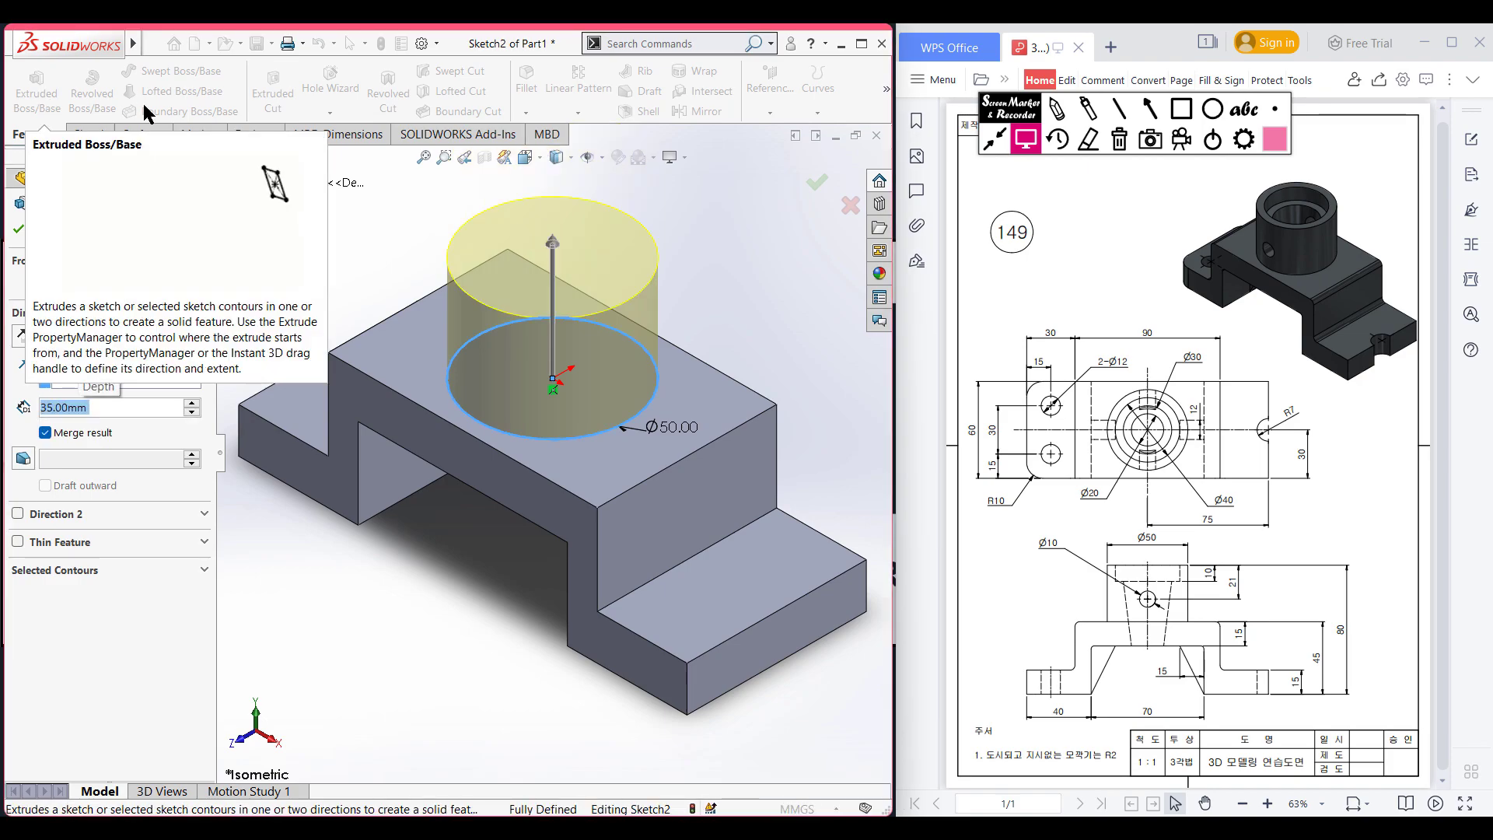
{"action": "left_click", "coordinate": [19, 228]}
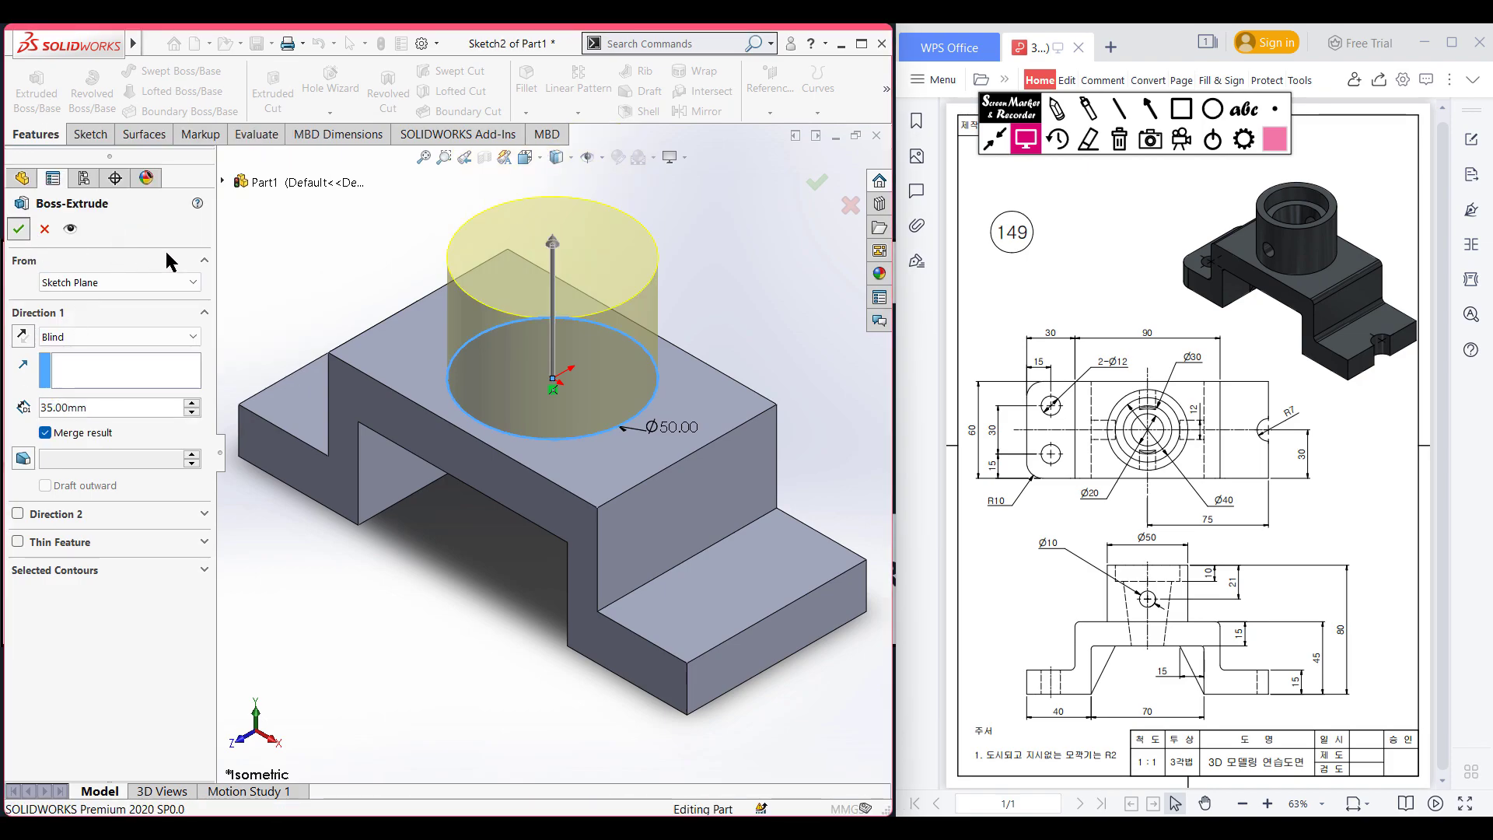
{"action": "left_click", "coordinate": [296, 268]}
{"action": "key", "text": "f"}
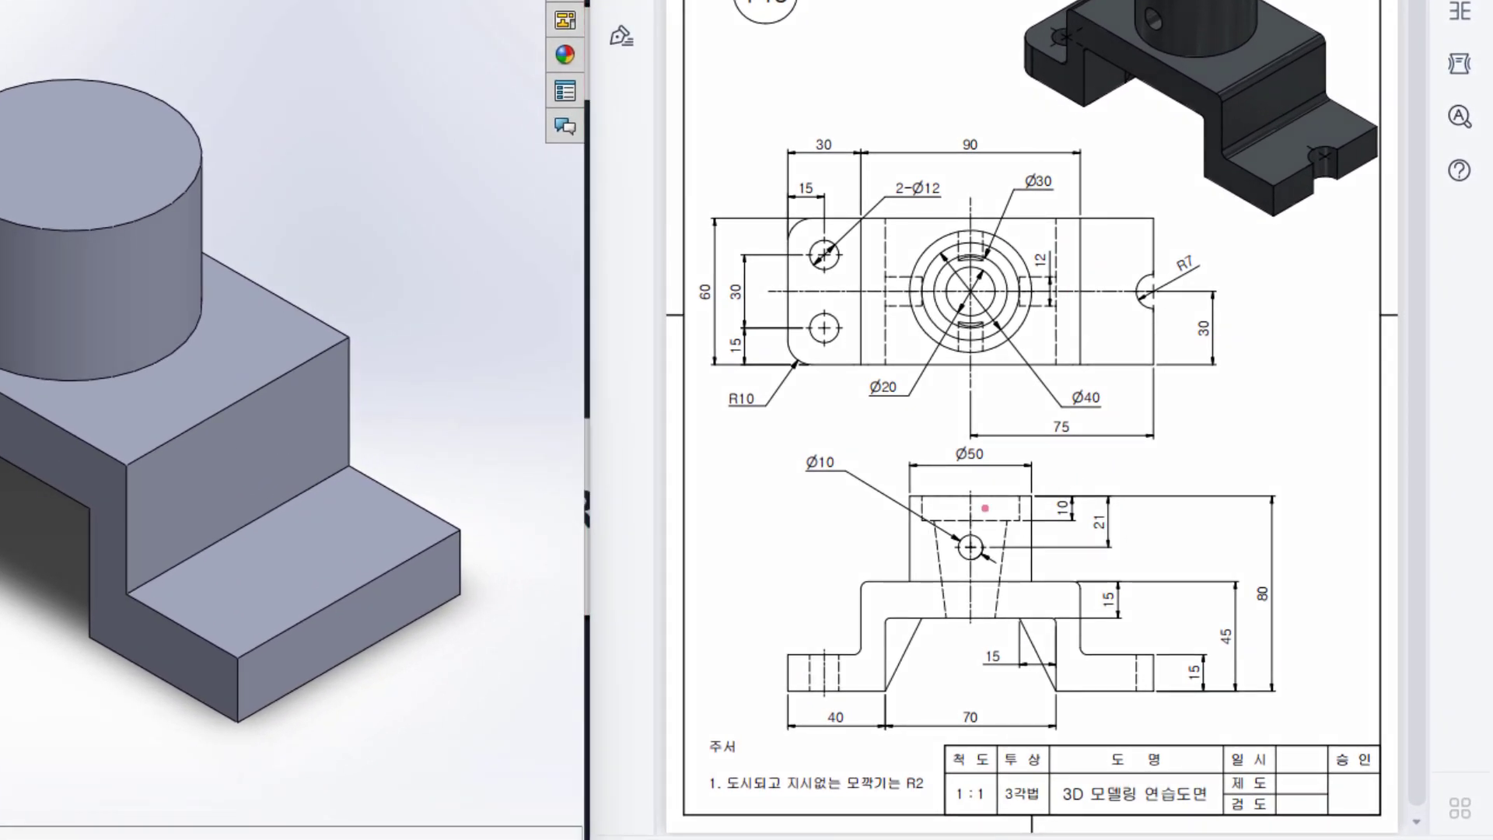
Examine the drawing for the diameters of the boss's upper recess and of both ends of its tapered bore
{"action": "mouse_move", "coordinate": [944, 519]}
{"action": "left_mouse_down"}
{"action": "mouse_move", "coordinate": [1027, 521]}
{"action": "mouse_move", "coordinate": [1024, 495]}
{"action": "mouse_move", "coordinate": [939, 498]}
{"action": "left_mouse_up"}
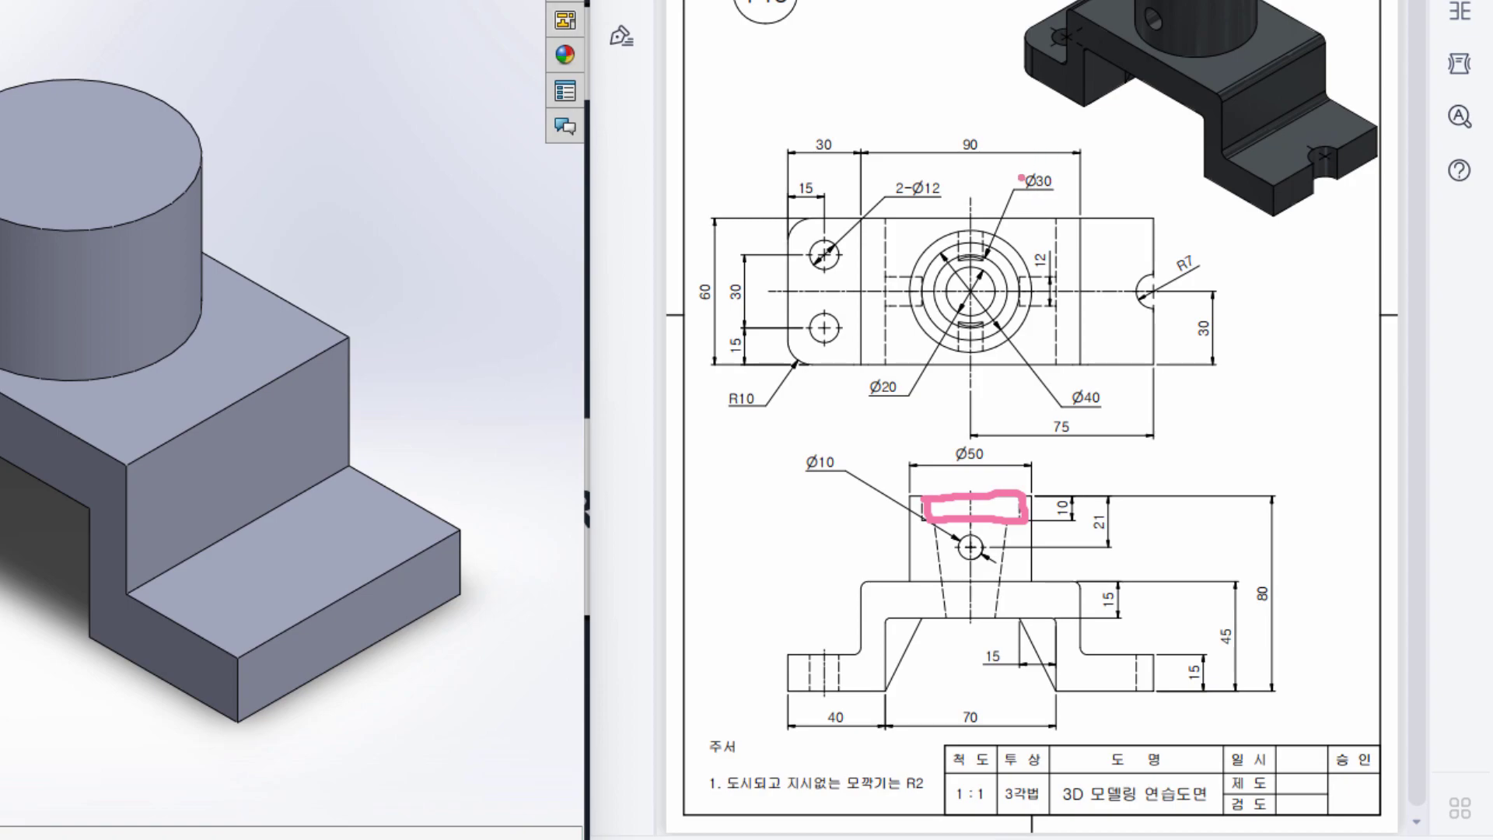
{"action": "mouse_move", "coordinate": [1105, 376]}
{"action": "left_mouse_down"}
{"action": "mouse_move", "coordinate": [1060, 379]}
{"action": "mouse_move", "coordinate": [1085, 414]}
{"action": "mouse_move", "coordinate": [1110, 368]}
{"action": "left_mouse_up"}
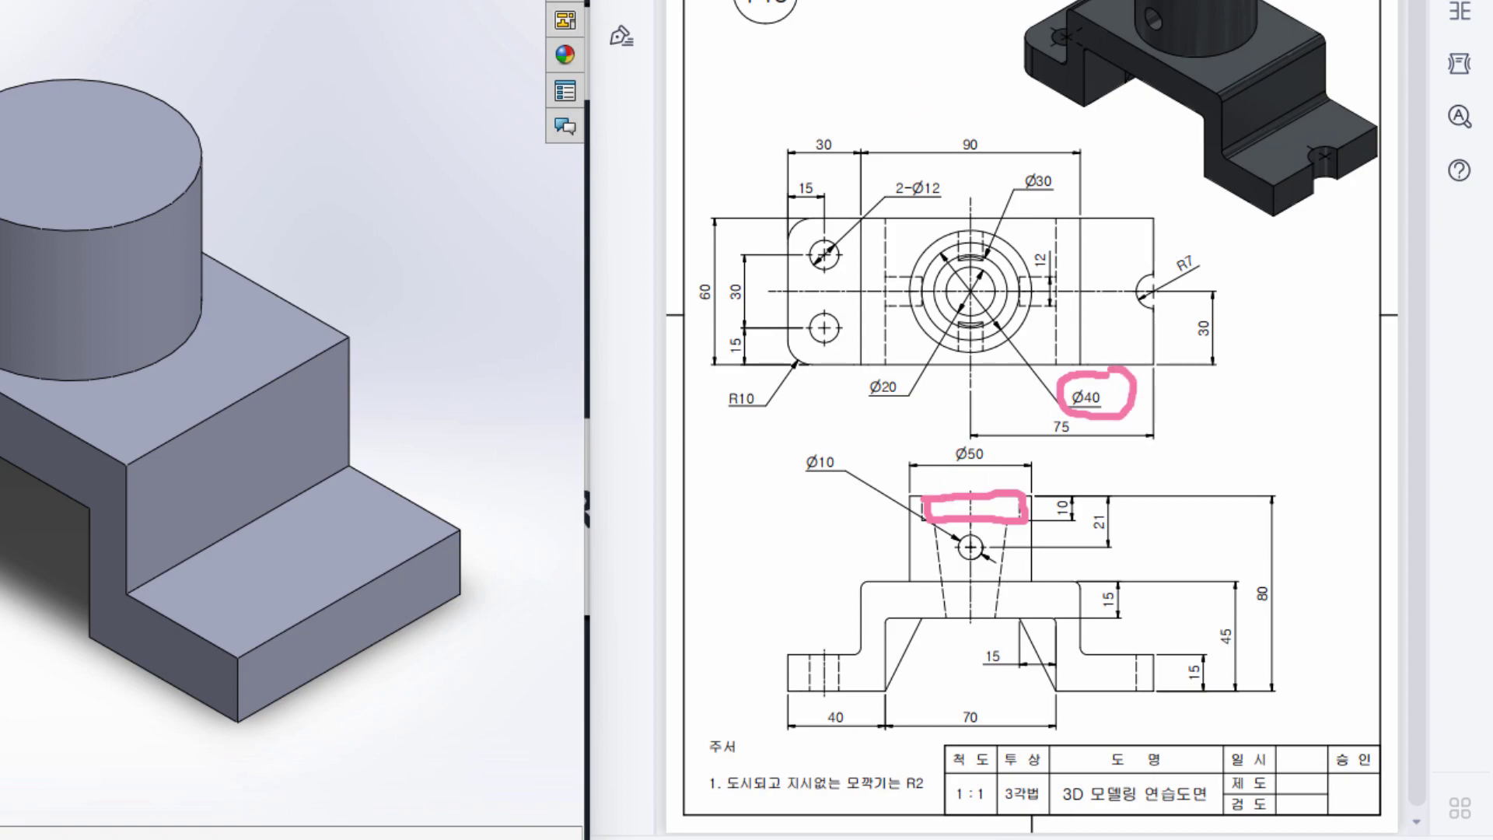
{"action": "key", "text": "e"}
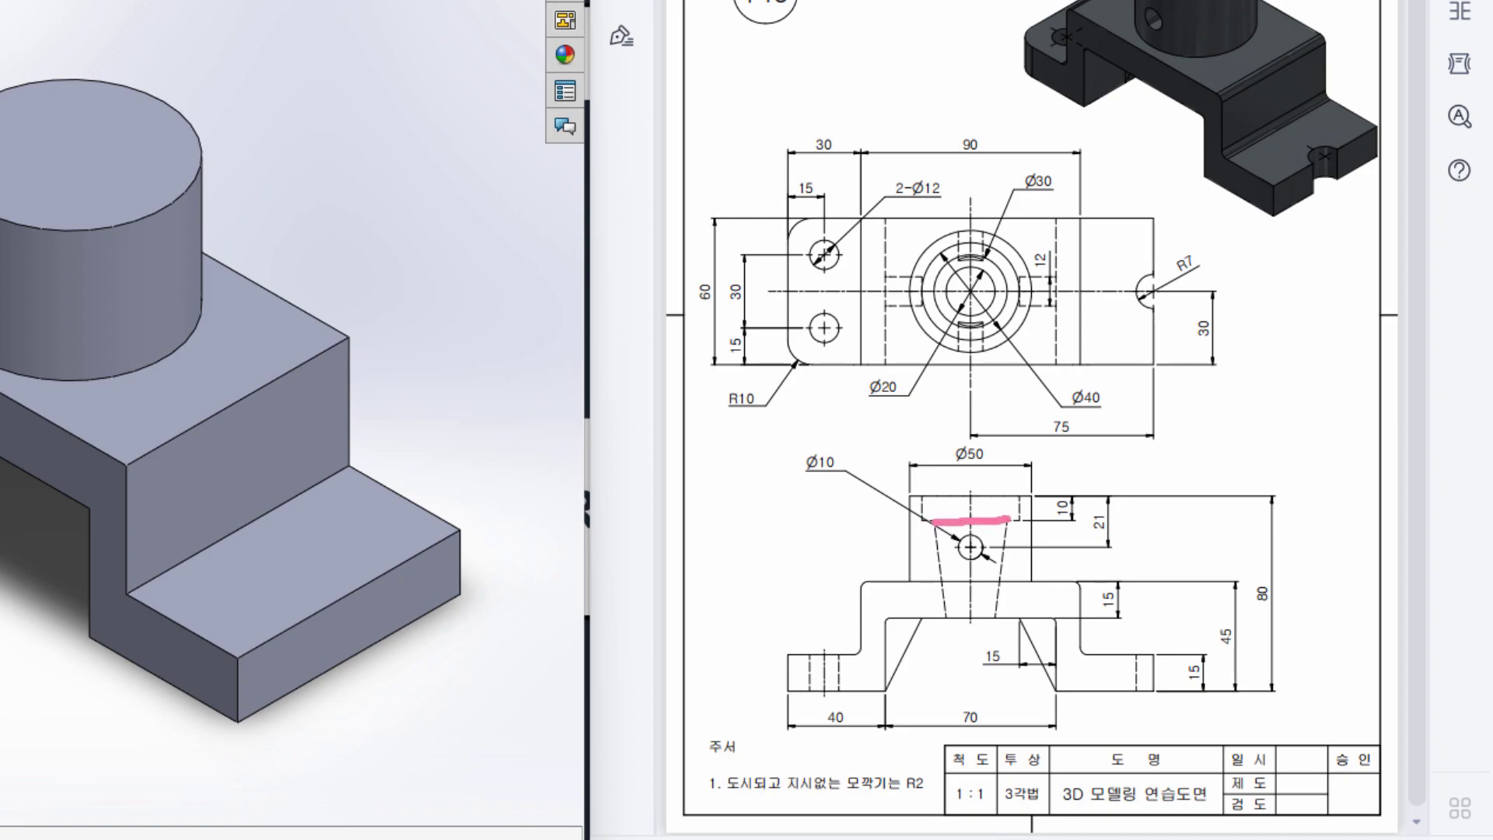
{"action": "mouse_move", "coordinate": [934, 531]}
{"action": "left_mouse_down"}
{"action": "mouse_move", "coordinate": [955, 615]}
{"action": "mouse_move", "coordinate": [1000, 615]}
{"action": "mouse_move", "coordinate": [1016, 517]}
{"action": "left_mouse_up"}
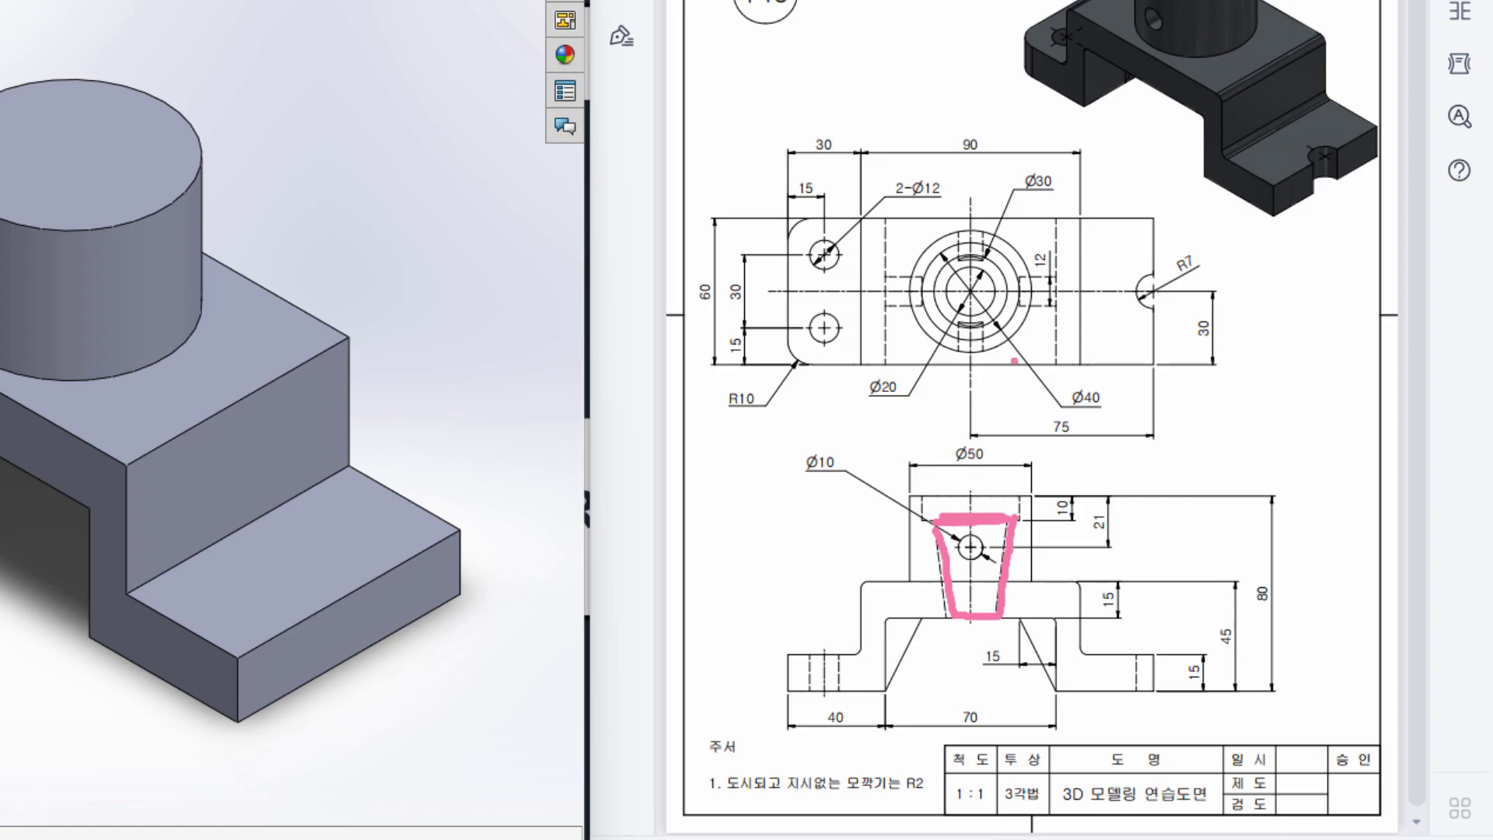
{"action": "mouse_move", "coordinate": [1056, 167]}
{"action": "left_mouse_down"}
{"action": "mouse_move", "coordinate": [1019, 184]}
{"action": "mouse_move", "coordinate": [1075, 160]}
{"action": "mouse_move", "coordinate": [1064, 180]}
{"action": "left_mouse_up"}
{"action": "left_click_drag", "start_coordinate": [1007, 617], "coordinate": [956, 625]}
{"action": "mouse_move", "coordinate": [908, 376]}
{"action": "left_mouse_down"}
{"action": "mouse_move", "coordinate": [858, 381]}
{"action": "mouse_move", "coordinate": [902, 401]}
{"action": "mouse_move", "coordinate": [910, 381]}
{"action": "left_mouse_up"}
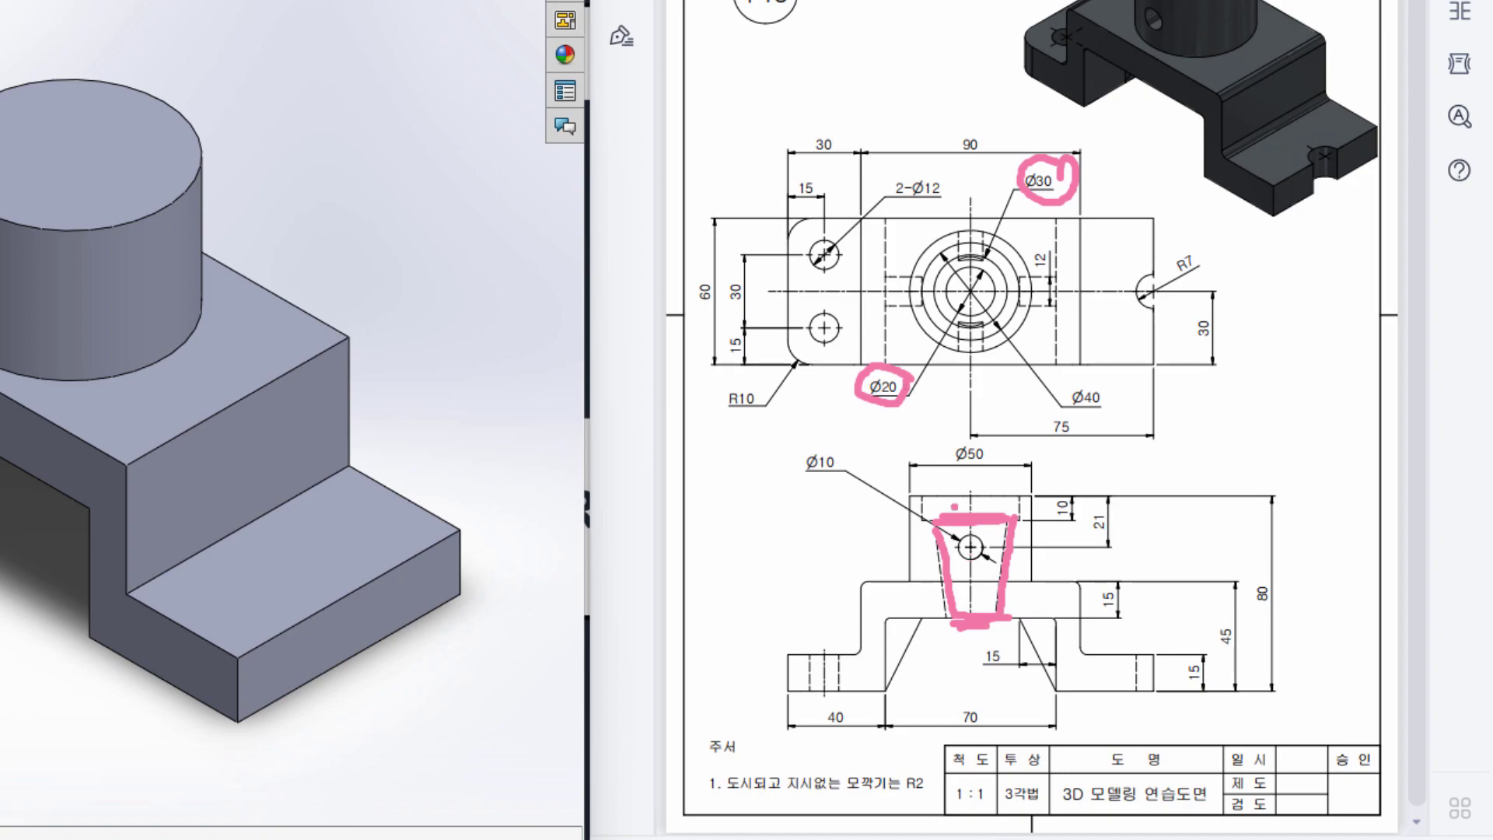
{"action": "left_click_drag", "start_coordinate": [941, 503], "coordinate": [1004, 502]}
{"action": "left_click_drag", "start_coordinate": [960, 637], "coordinate": [994, 636]}
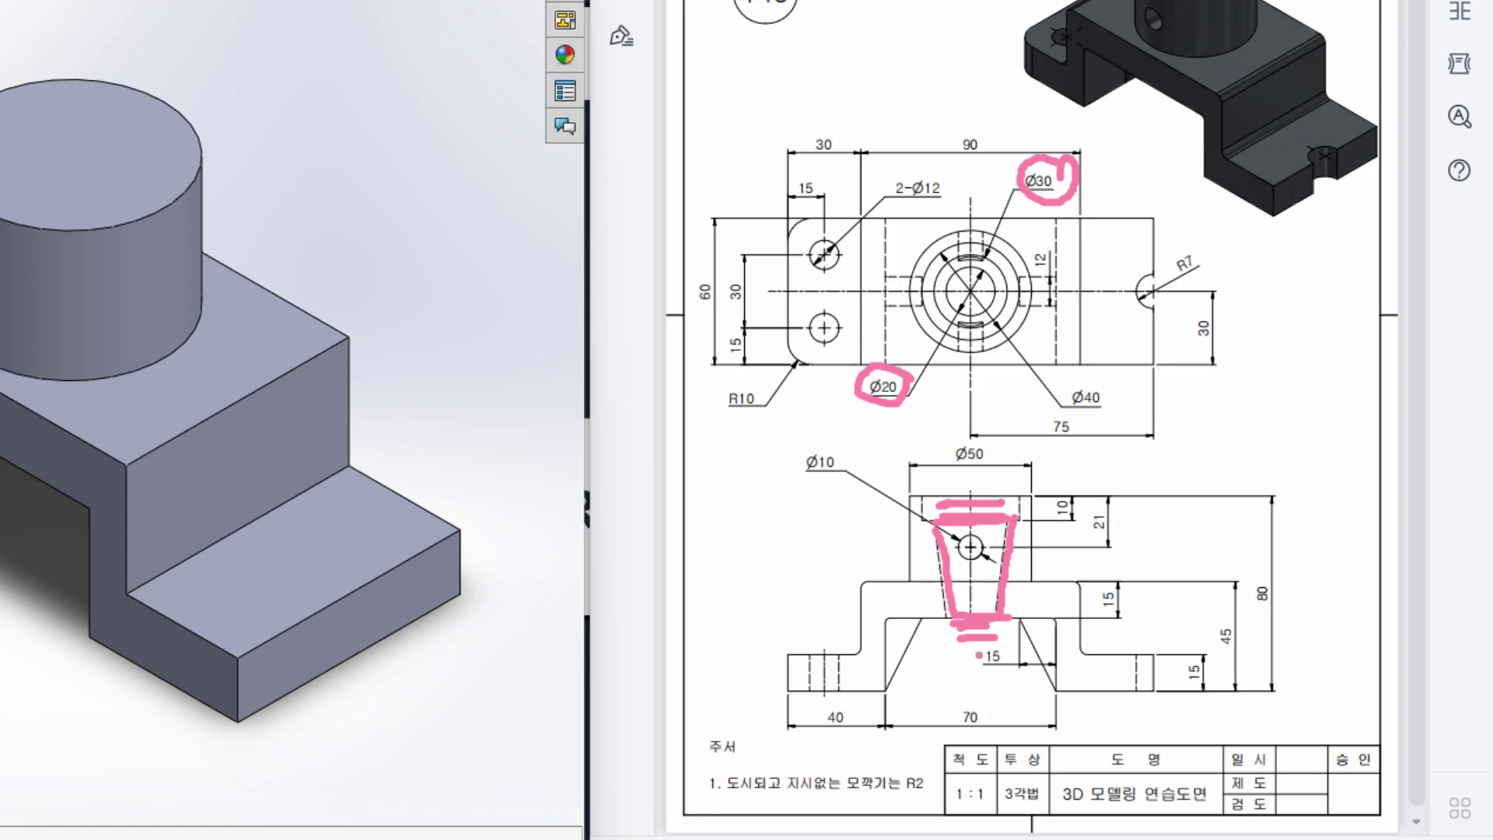
{"action": "left_click", "coordinate": [1119, 140]}
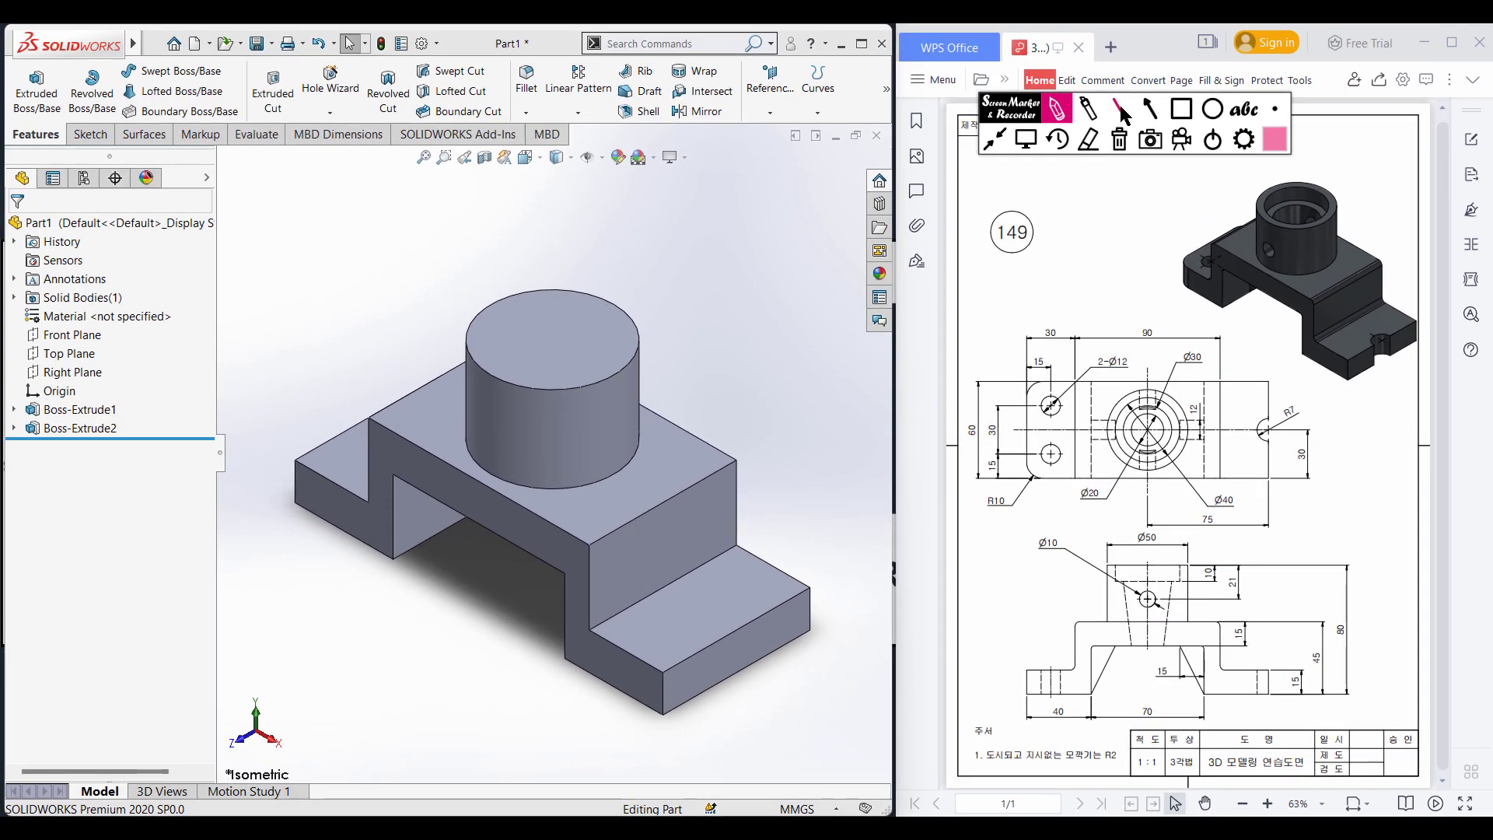
{"action": "left_click", "coordinate": [1026, 140]}
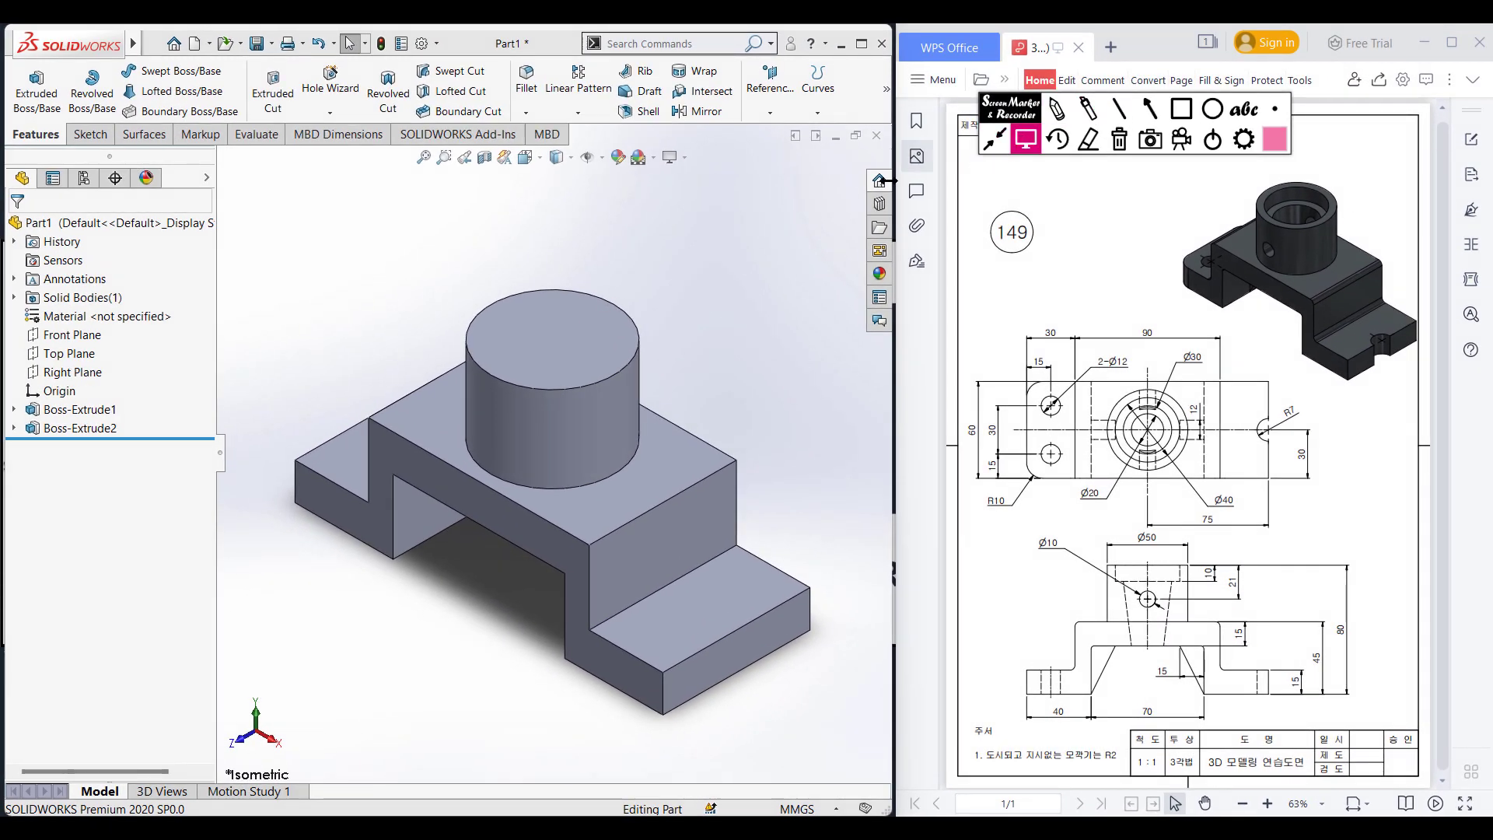
Sketch a 40 mm diameter circle centred on the origin on the top face of the cylindrical boss
{"action": "left_click", "coordinate": [617, 324]}
{"action": "right_click", "coordinate": [602, 332]}
{"action": "left_click", "coordinate": [645, 308]}
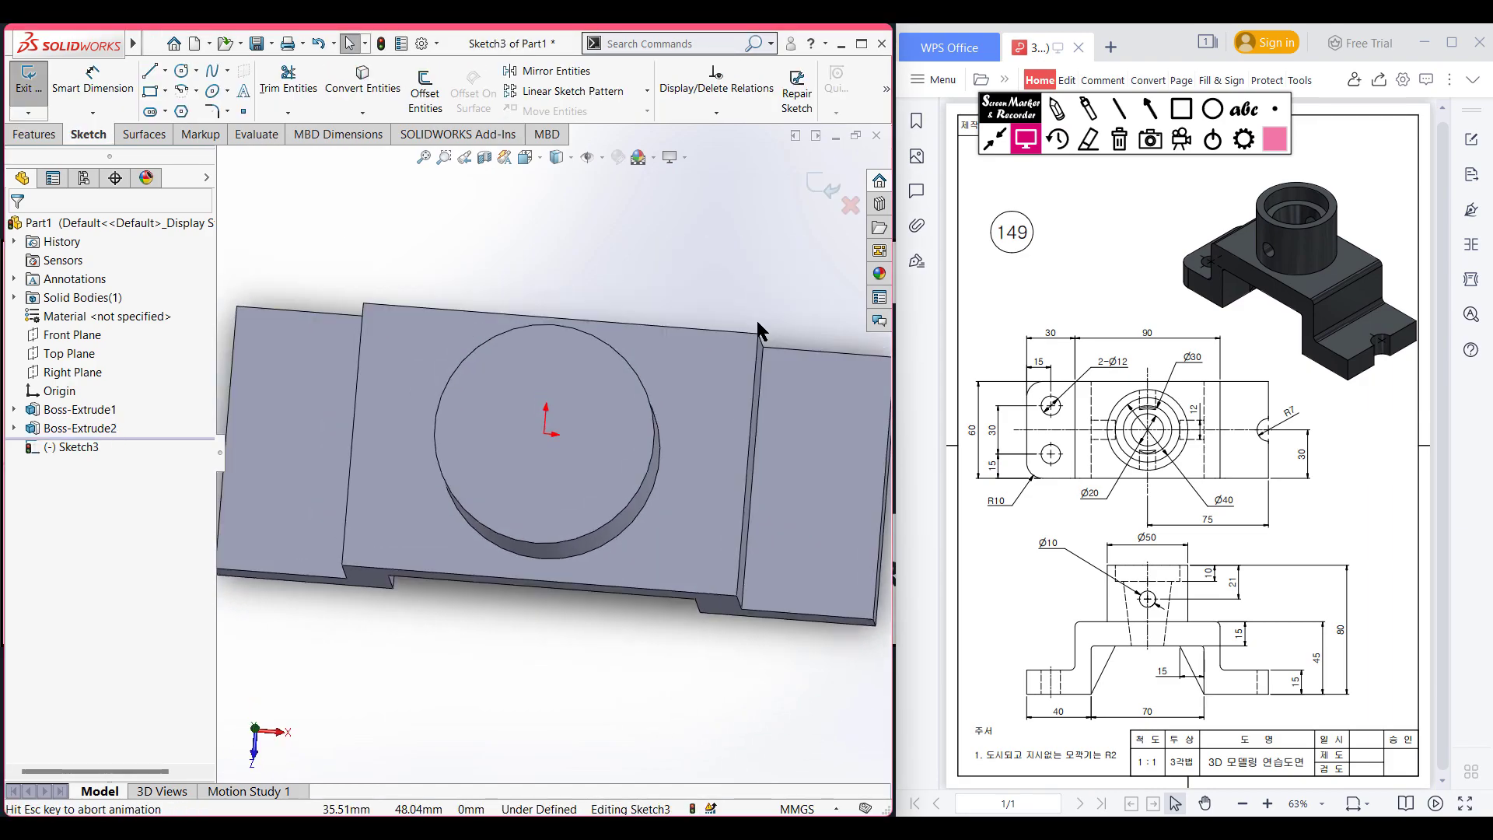
{"action": "right_click_drag", "start_coordinate": [560, 241], "coordinate": [623, 236]}
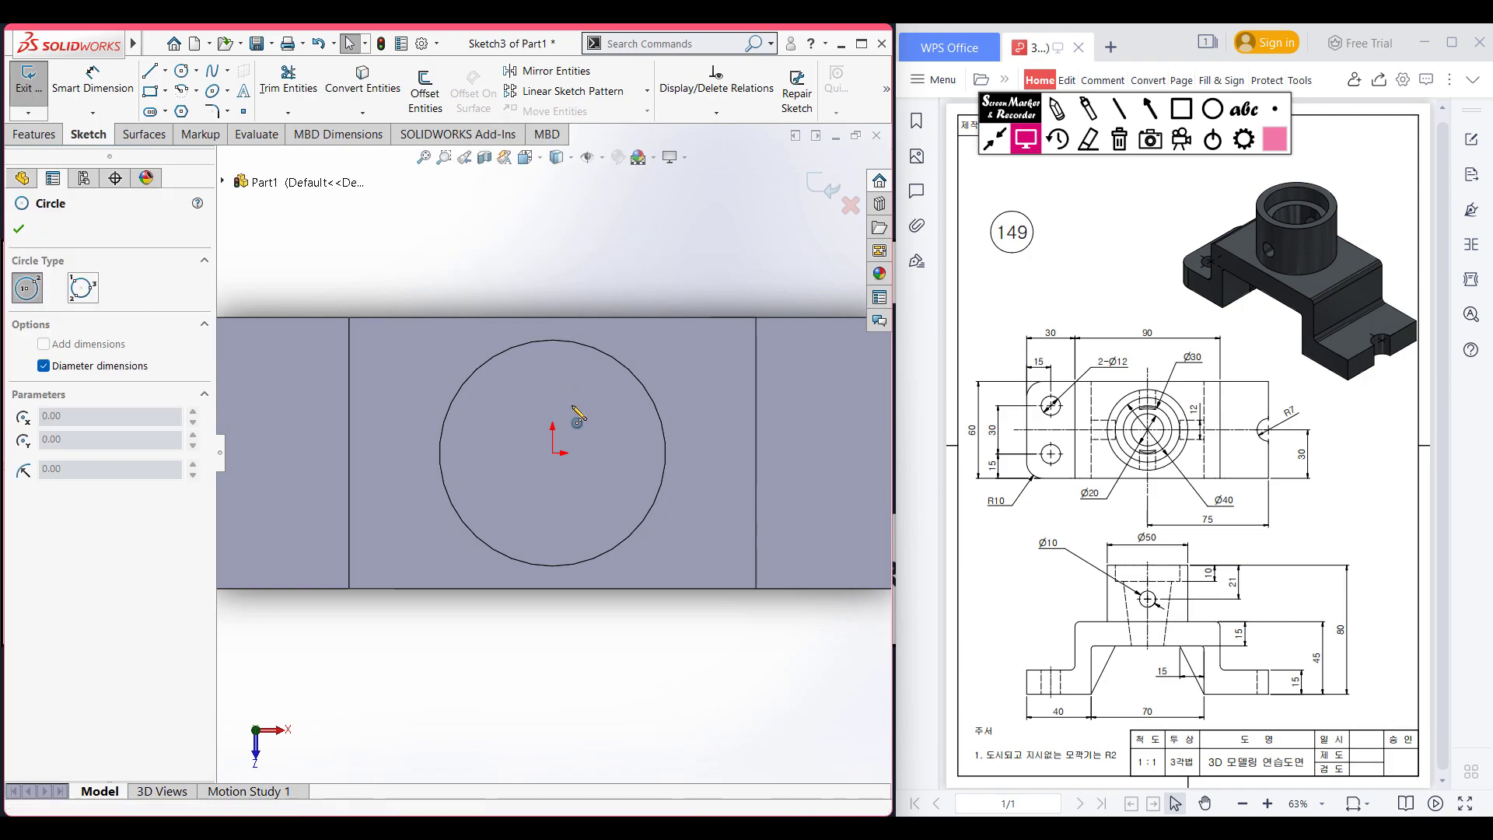
{"action": "left_click", "coordinate": [553, 452]}
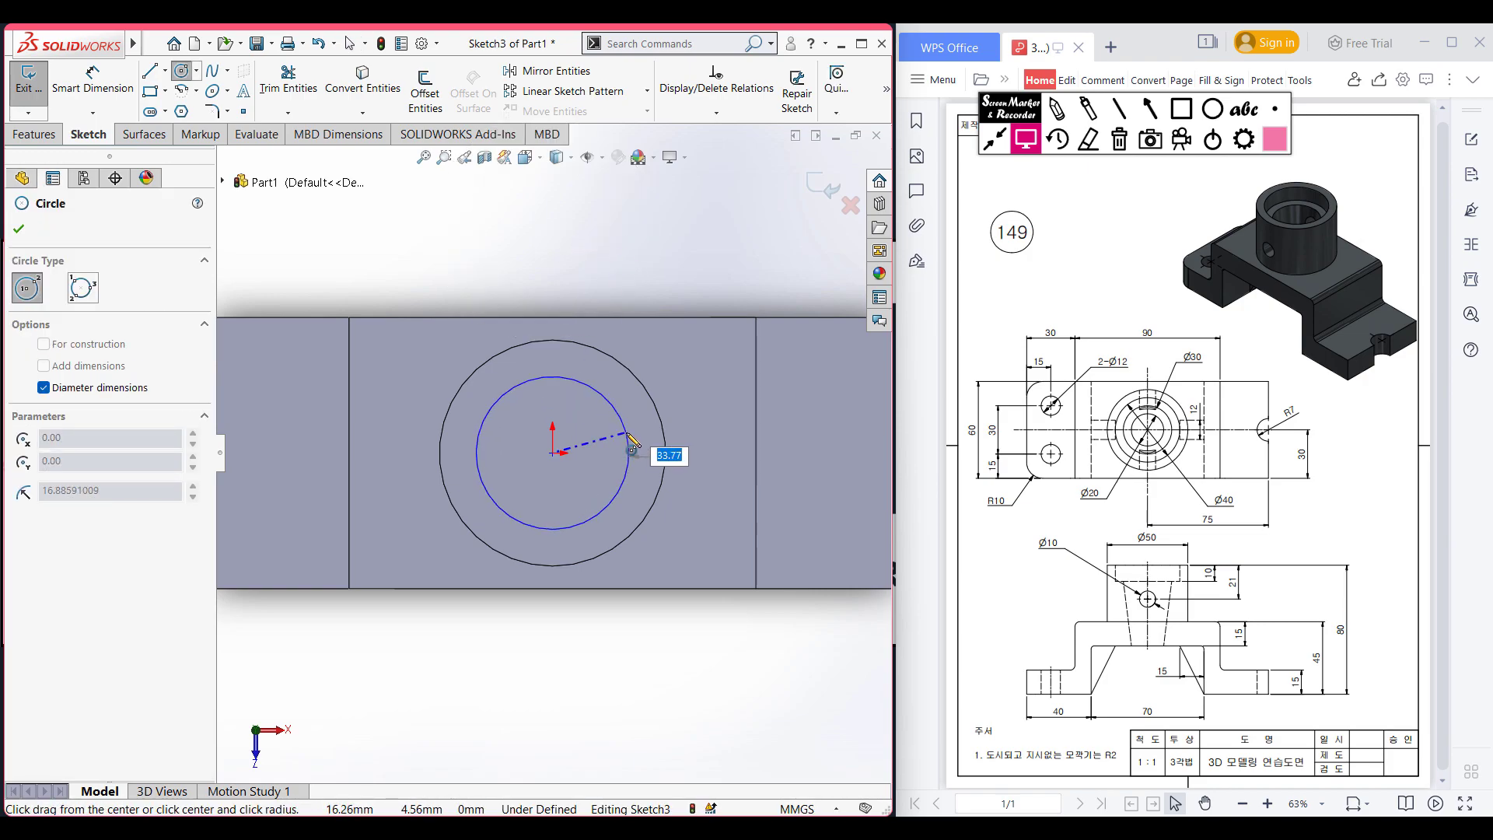
{"action": "type", "text": "4"}
{"action": "key", "text": "Return"}
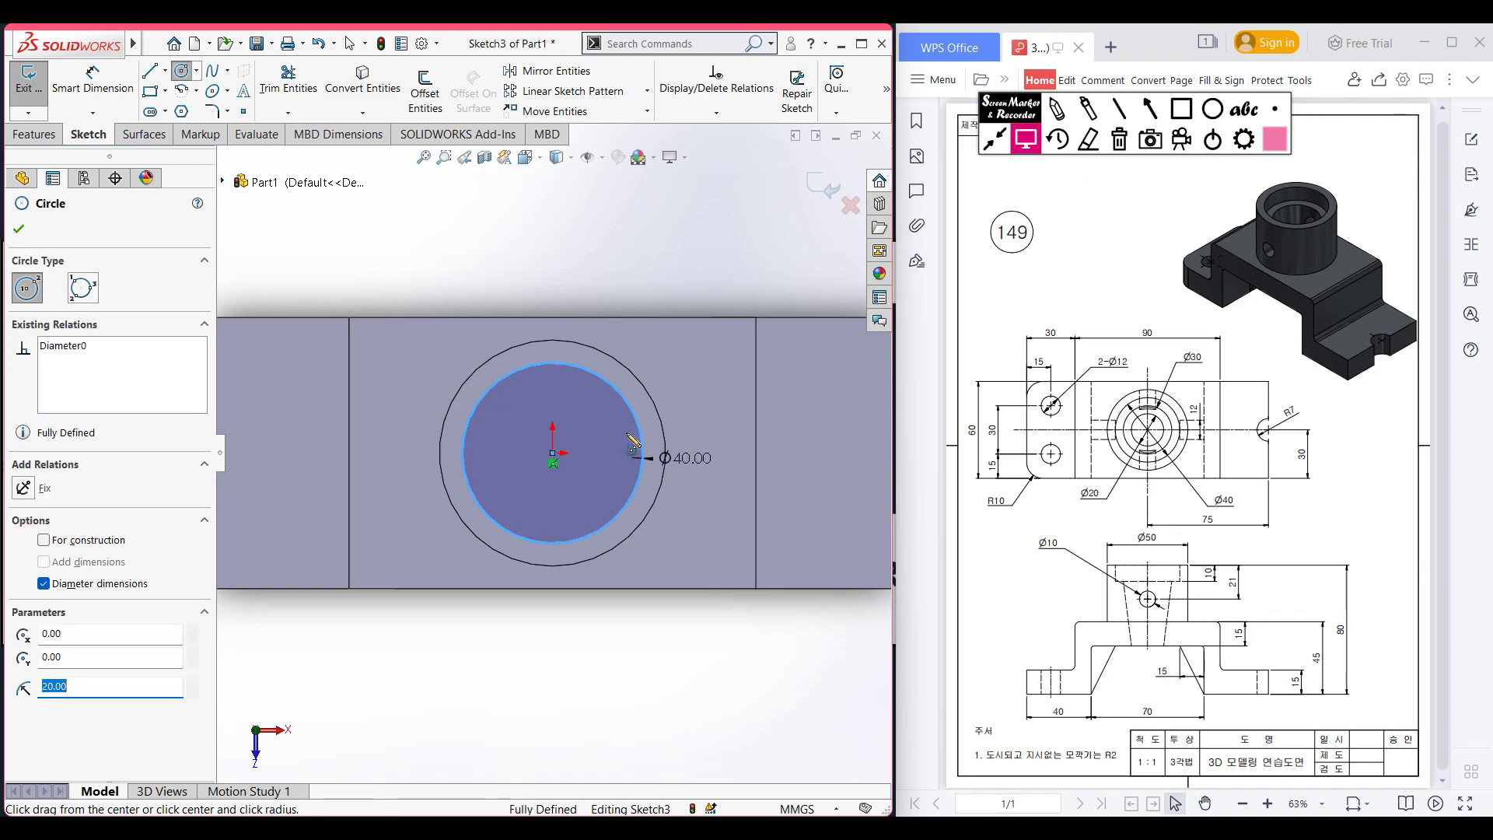
{"action": "key", "text": "ctrl+7"}
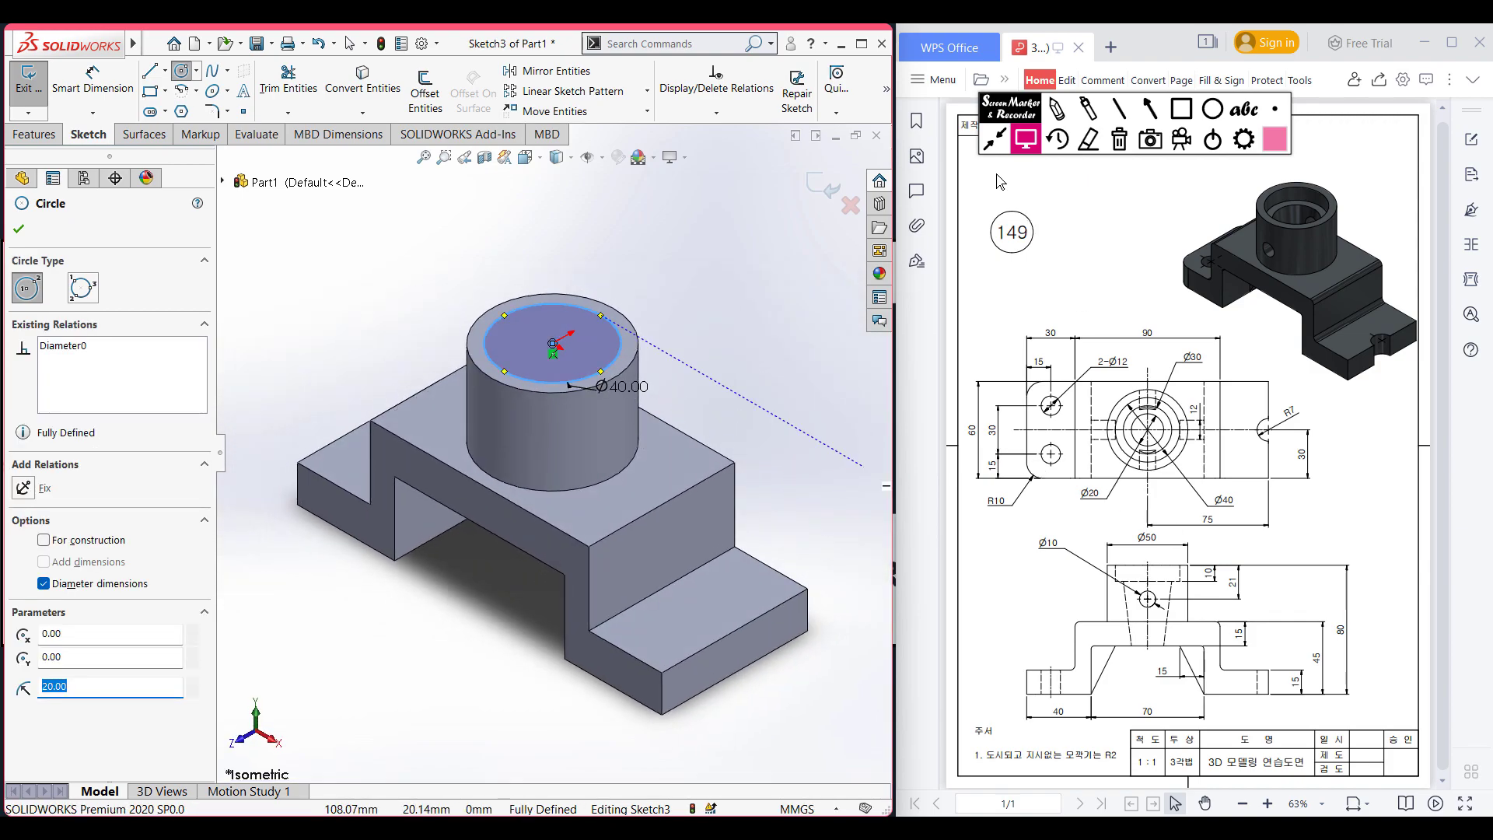
Cut the 40 mm circle 10 mm deep into the top of the cylindrical boss with a blind Extruded Cut
{"action": "left_click", "coordinate": [1056, 110]}
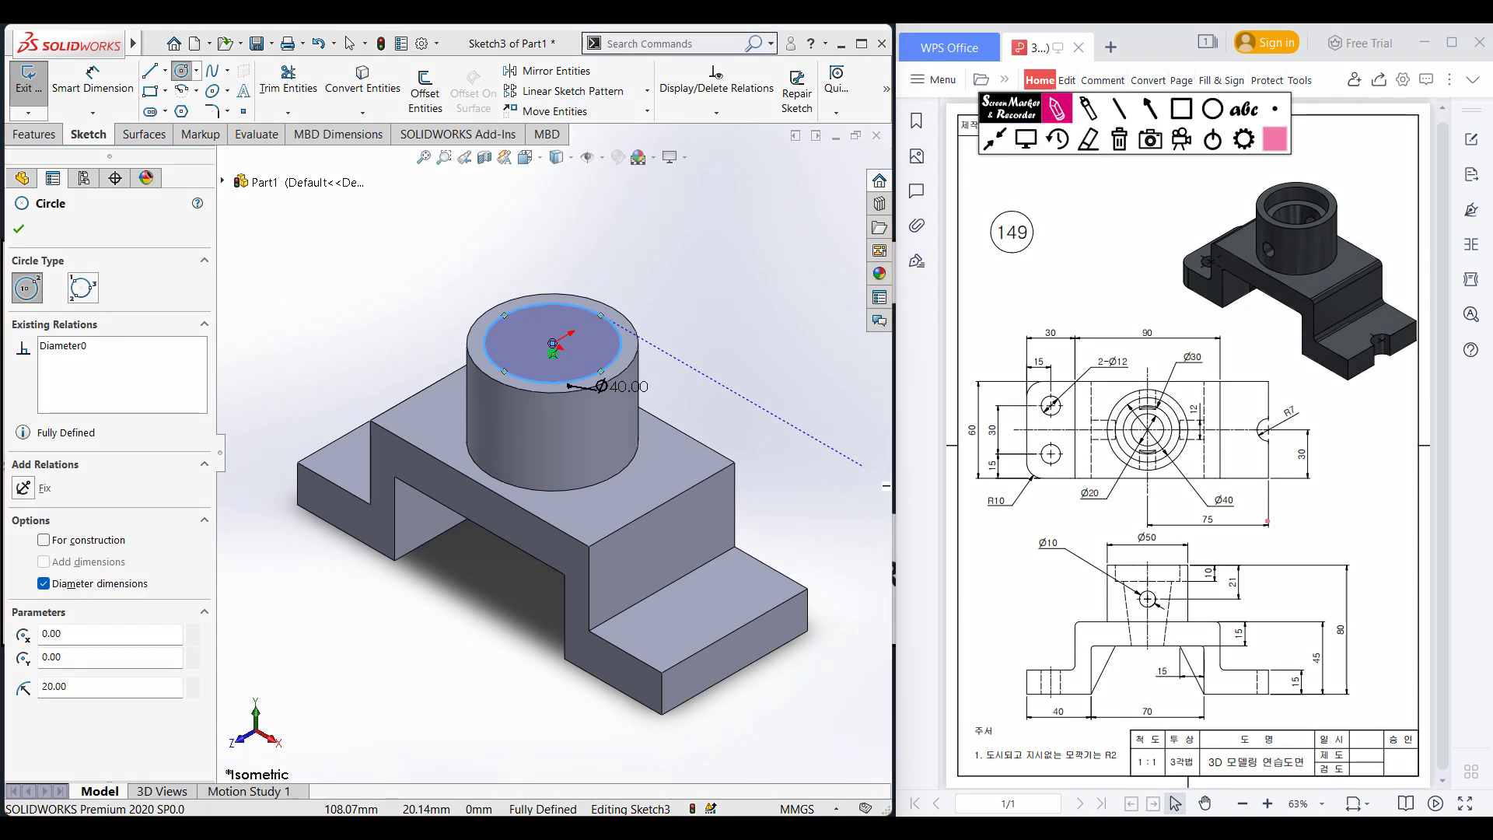
{"action": "left_click_drag", "start_coordinate": [1229, 582], "coordinate": [1216, 548]}
{"action": "left_click", "coordinate": [1118, 138]}
{"action": "left_click", "coordinate": [1027, 140]}
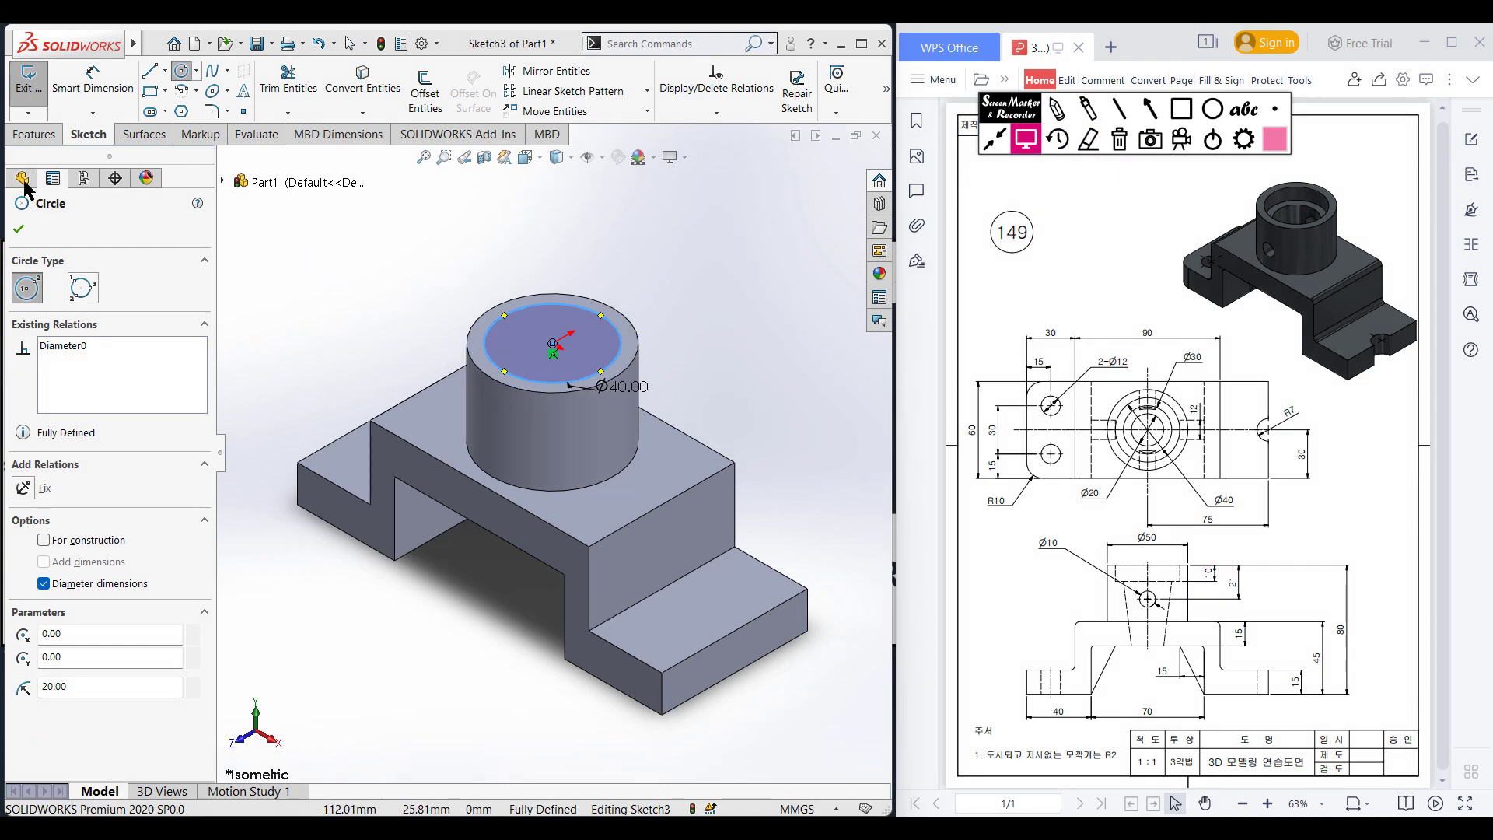
{"action": "left_click", "coordinate": [29, 134]}
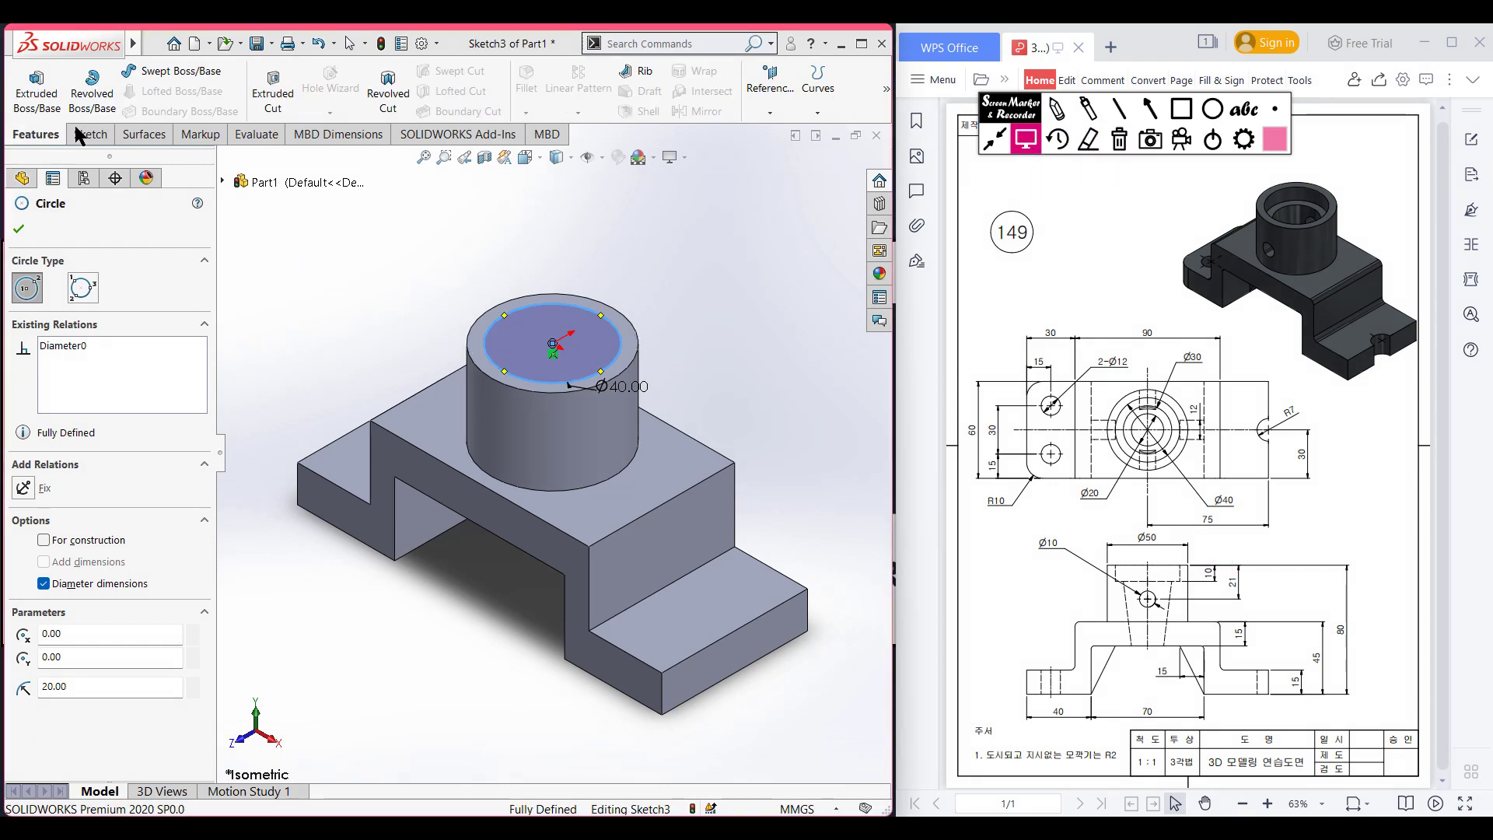
{"action": "left_click", "coordinate": [273, 92]}
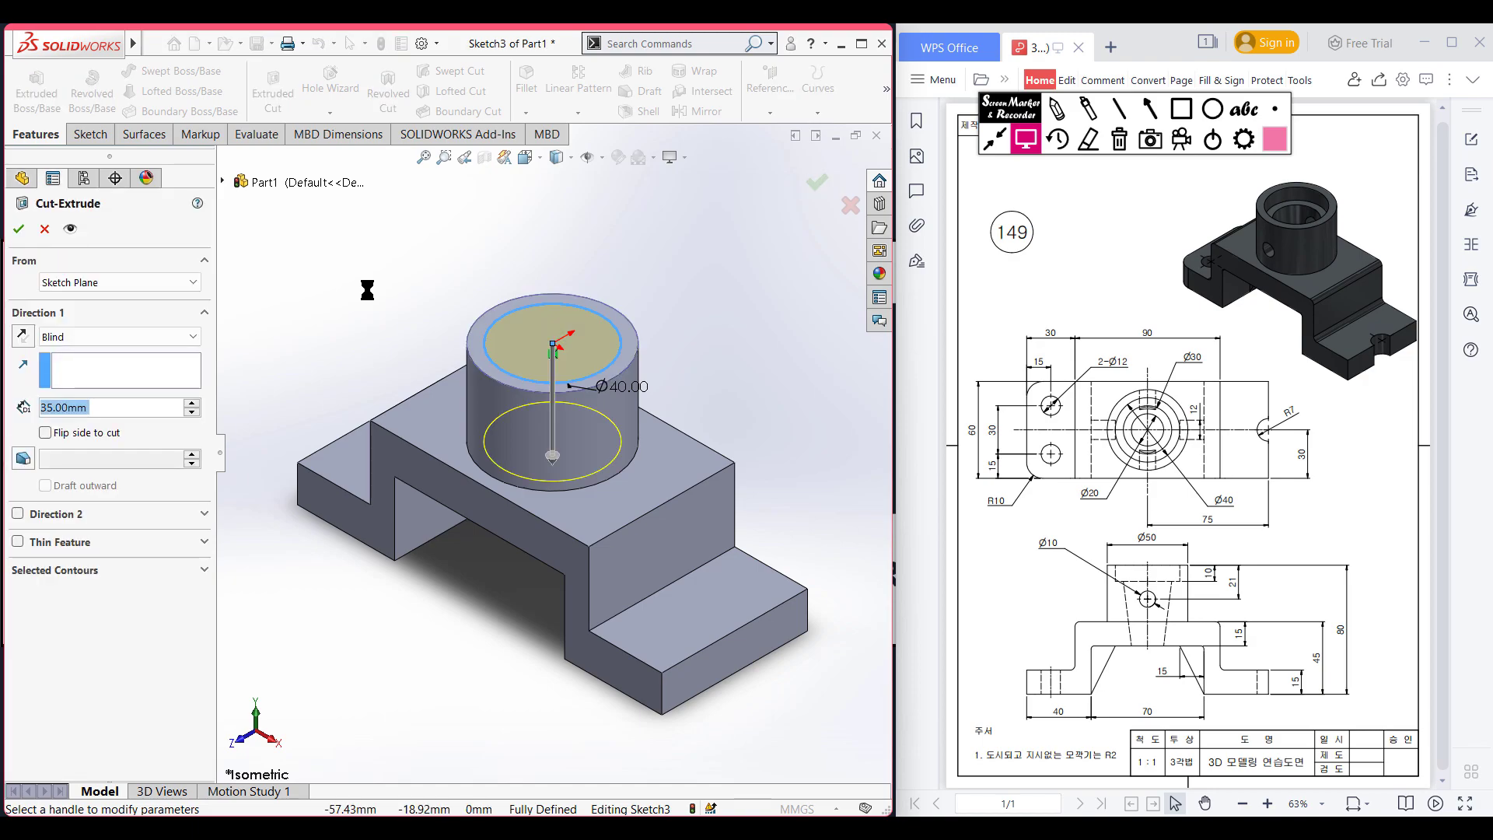
{"action": "type", "text": "10"}
{"action": "key", "text": "Return"}
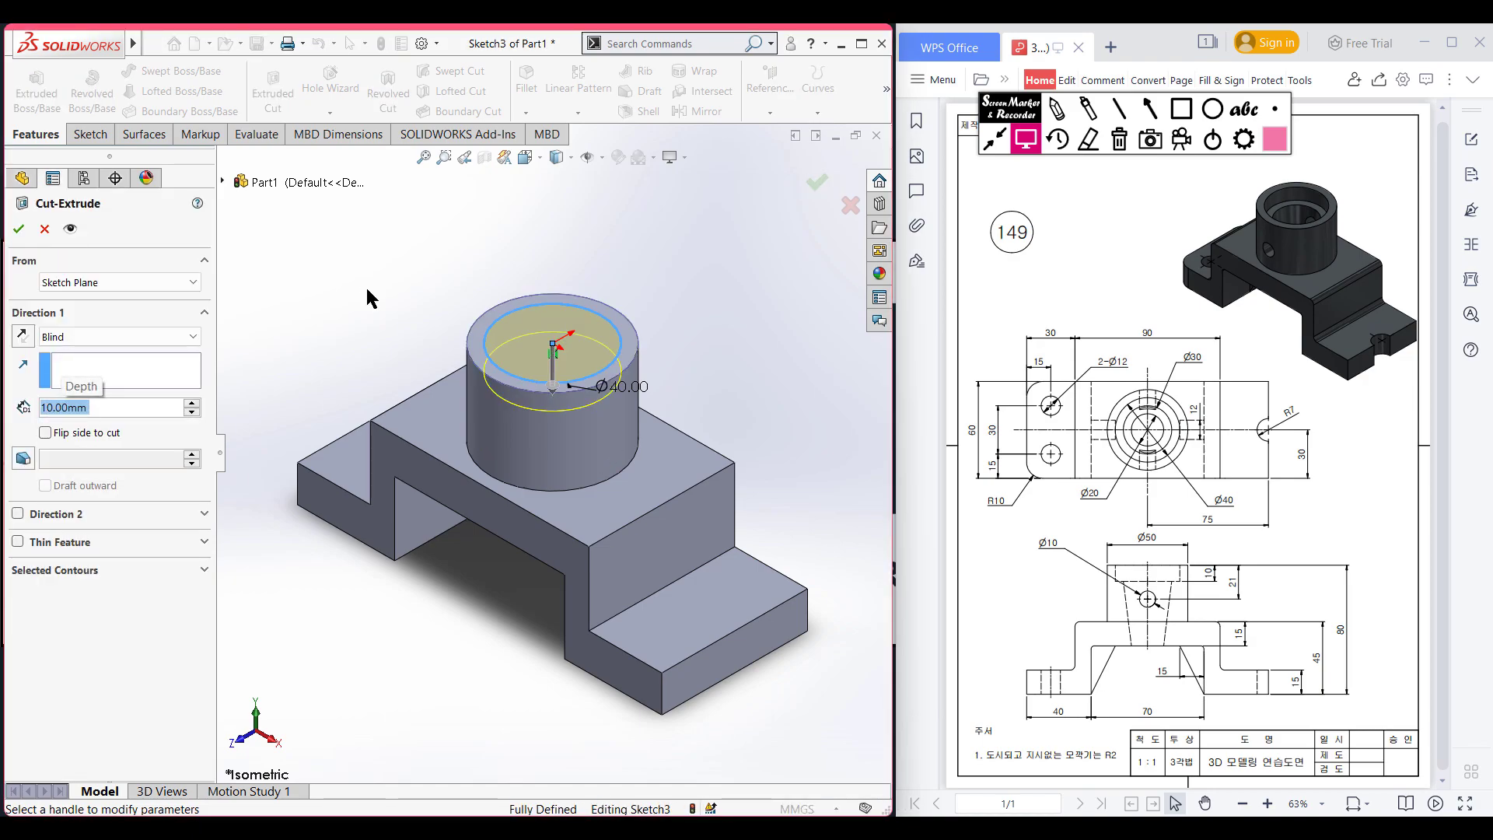
{"action": "key", "text": "Return"}
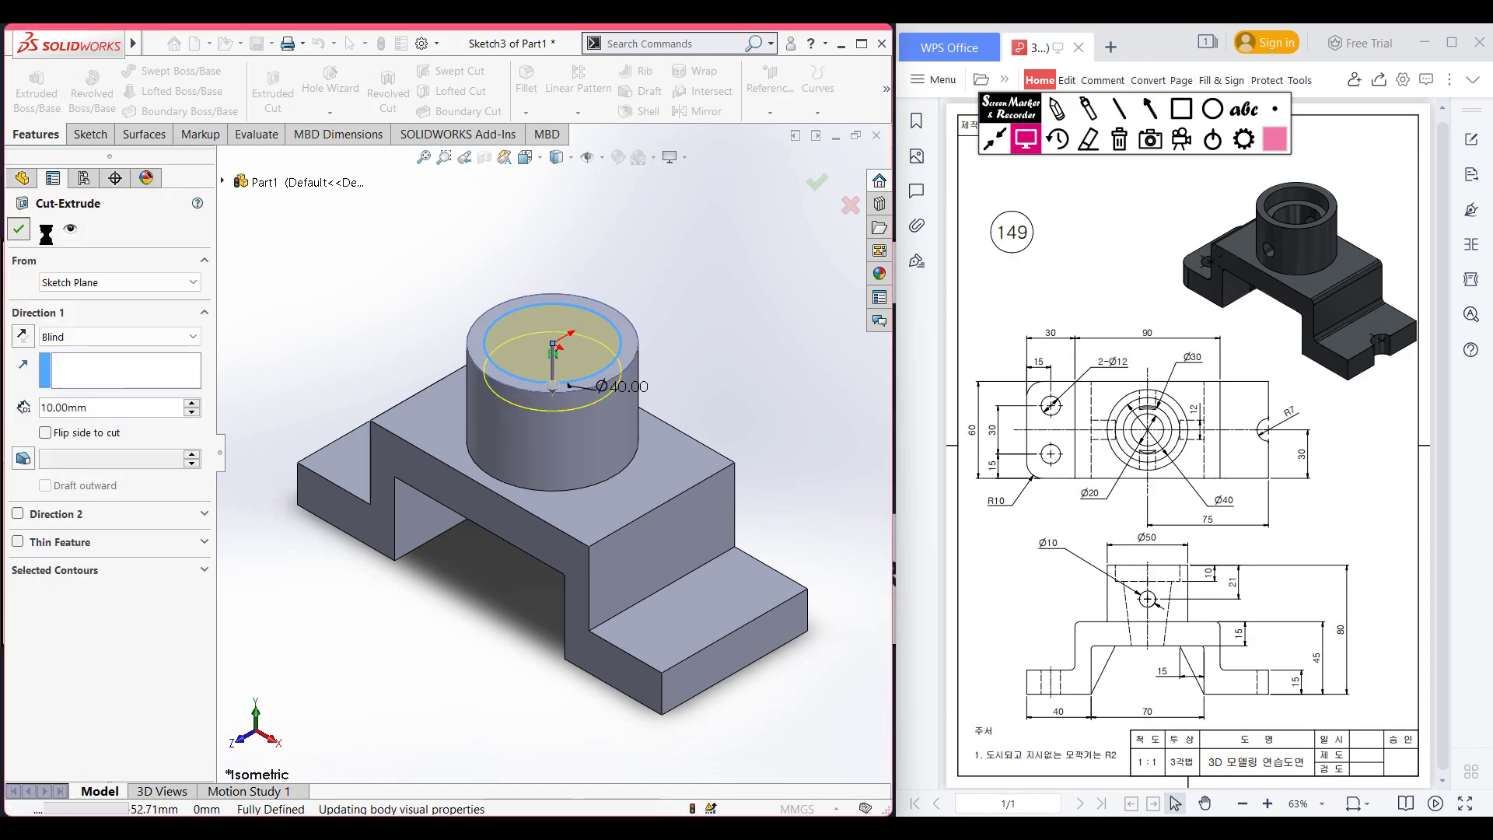
Sketch a 30 mm diameter circle centred on the origin on the floor of the boss's recess
{"action": "right_click", "coordinate": [543, 350]}
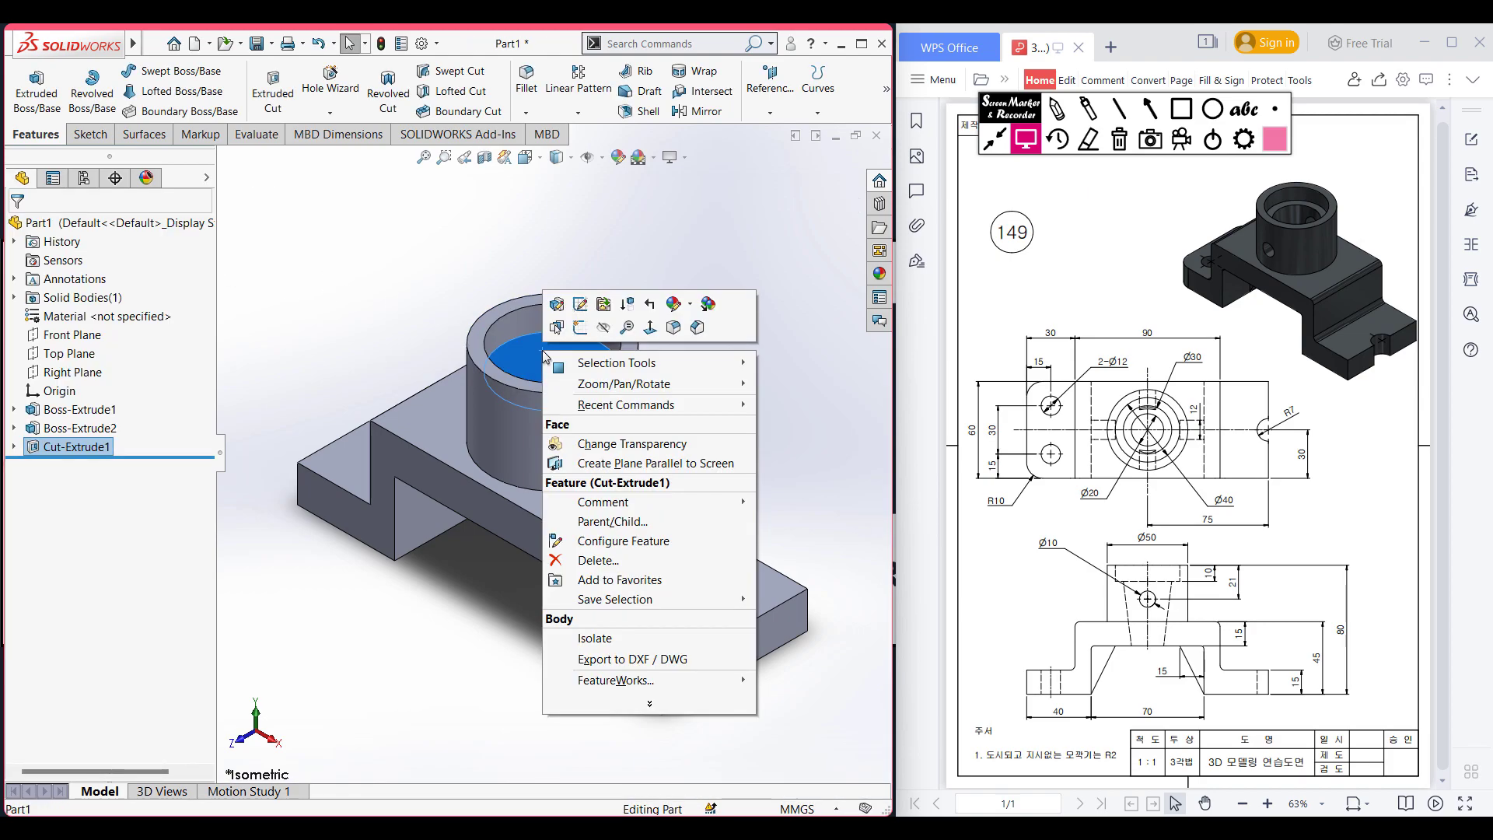
{"action": "left_click", "coordinate": [575, 320]}
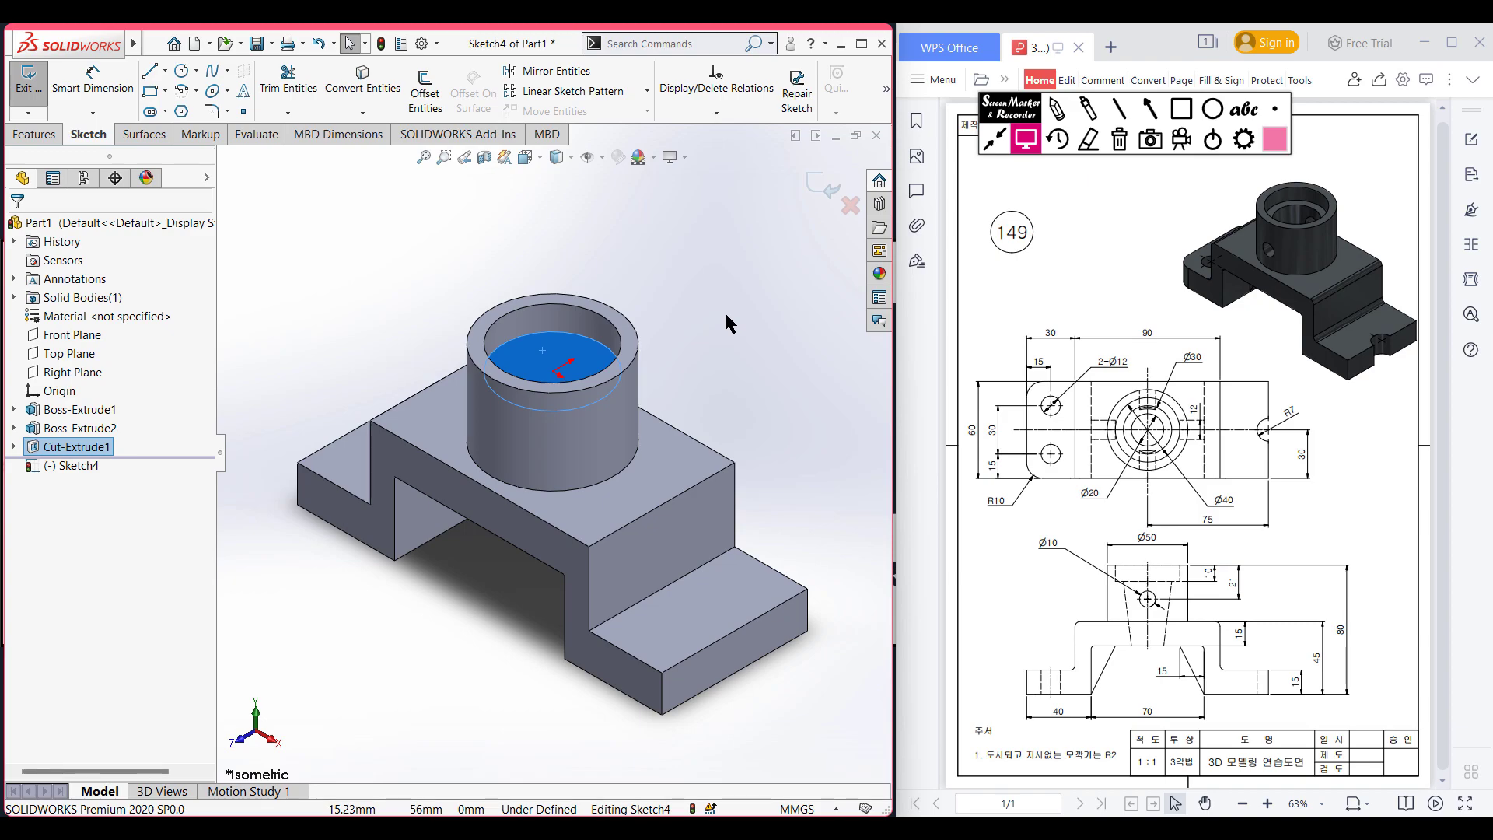
{"action": "key", "text": "ctrl+8"}
{"action": "key", "text": "c"}
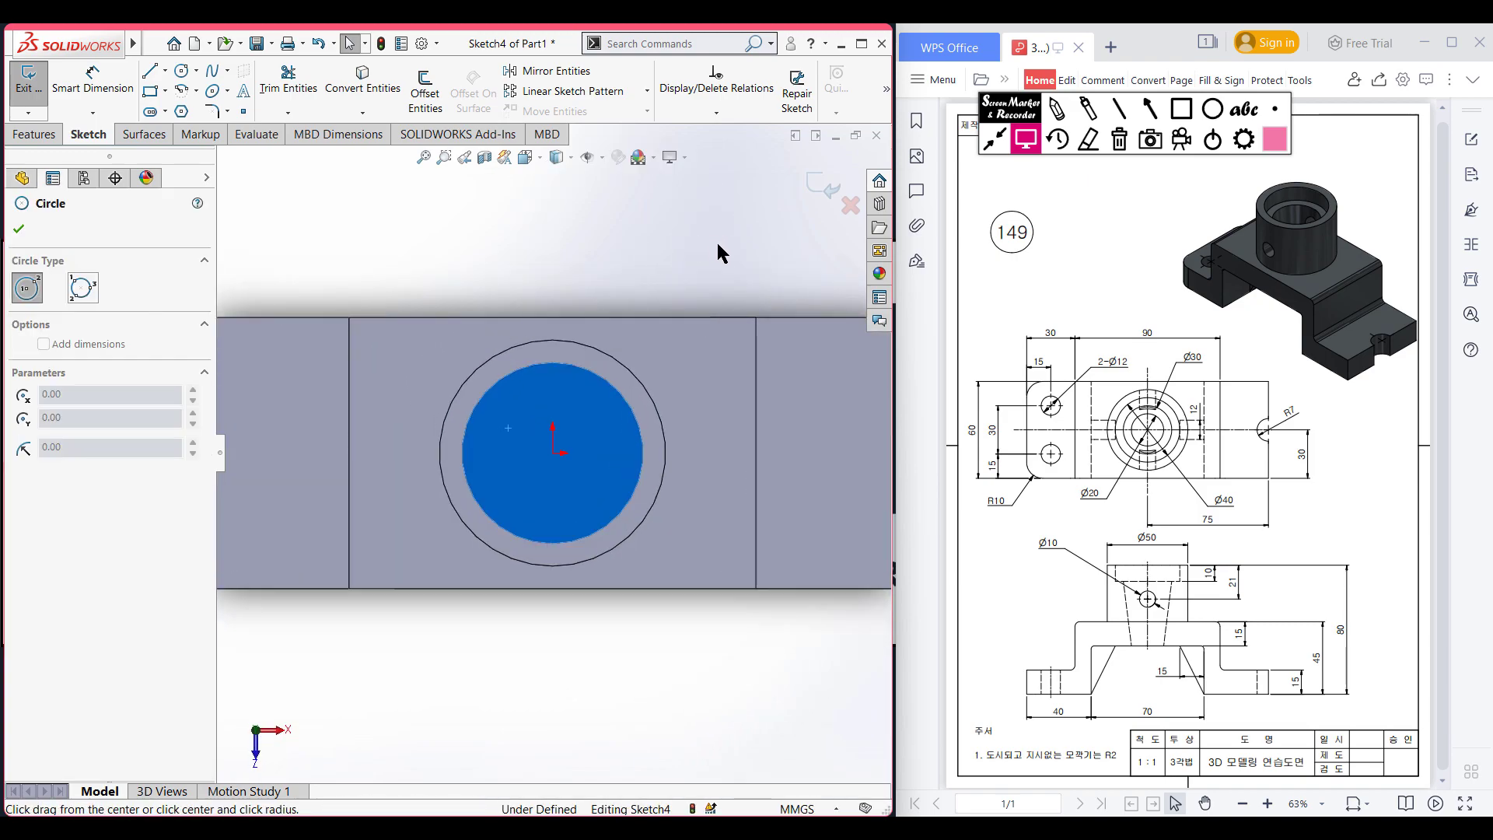
{"action": "left_click", "coordinate": [553, 453]}
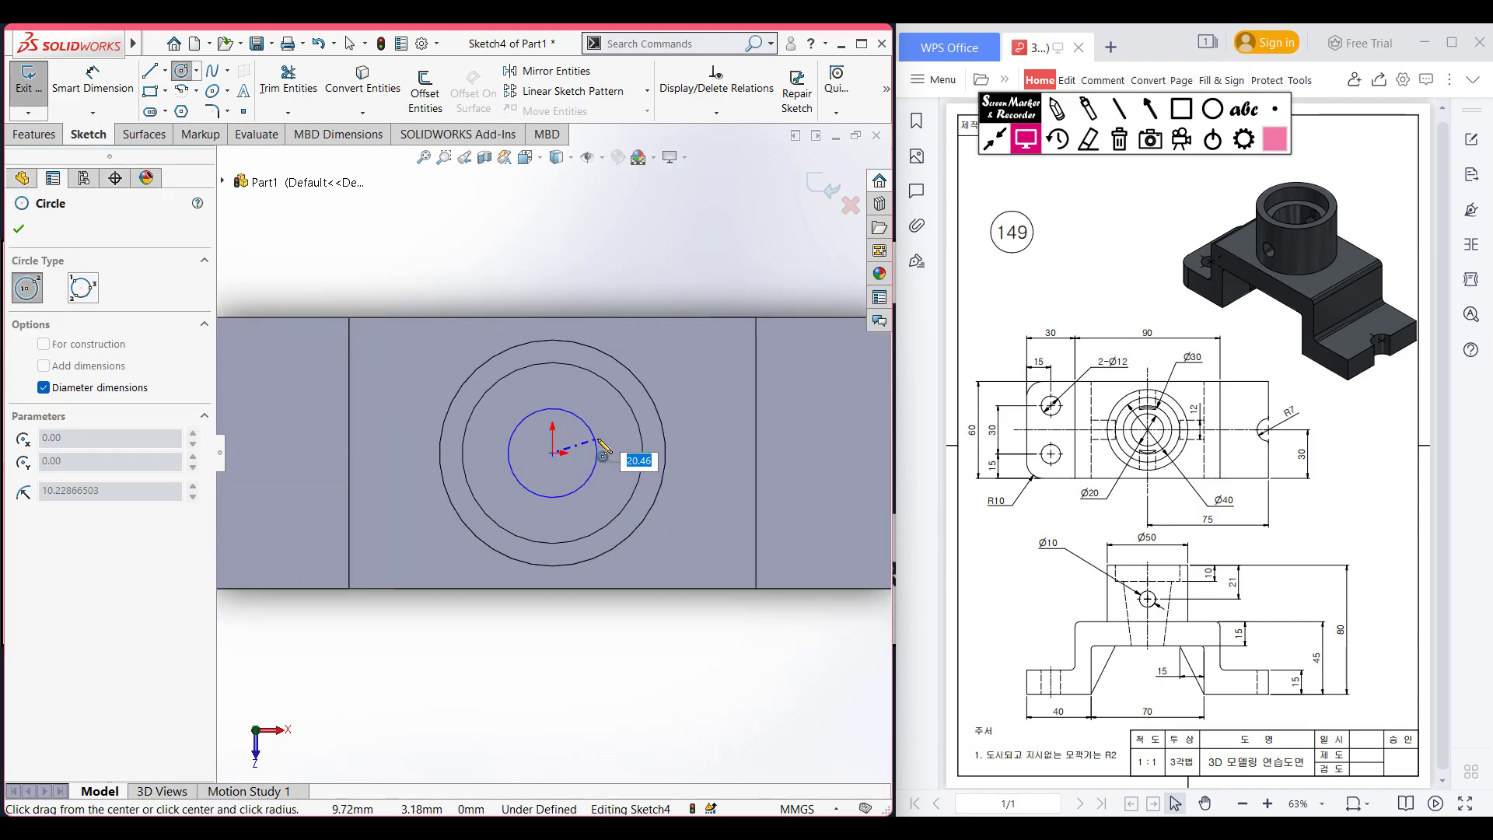
{"action": "type", "text": "30"}
{"action": "key", "text": "Return"}
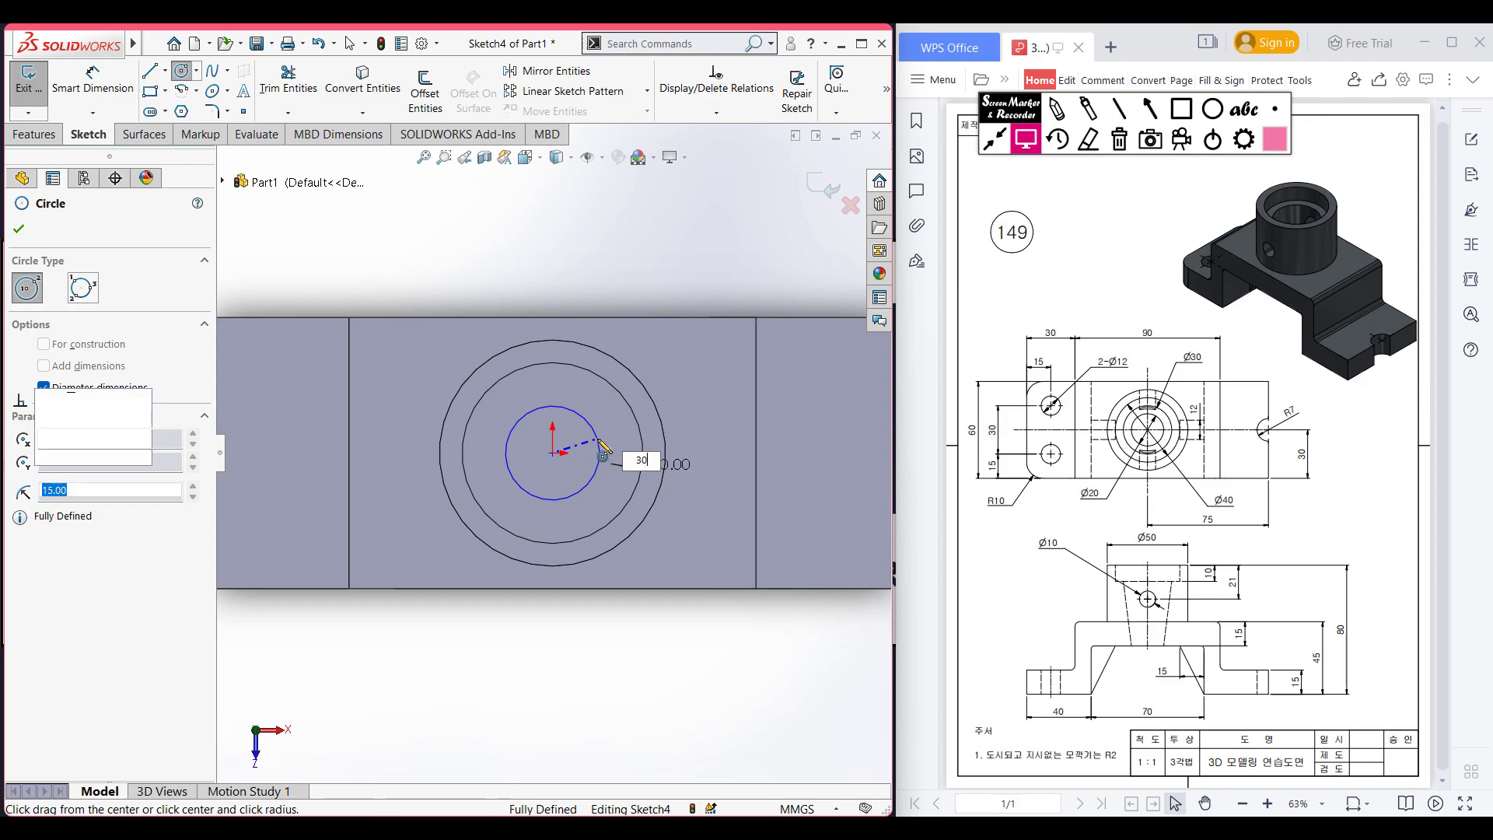
{"action": "key", "text": "ctrl+7"}
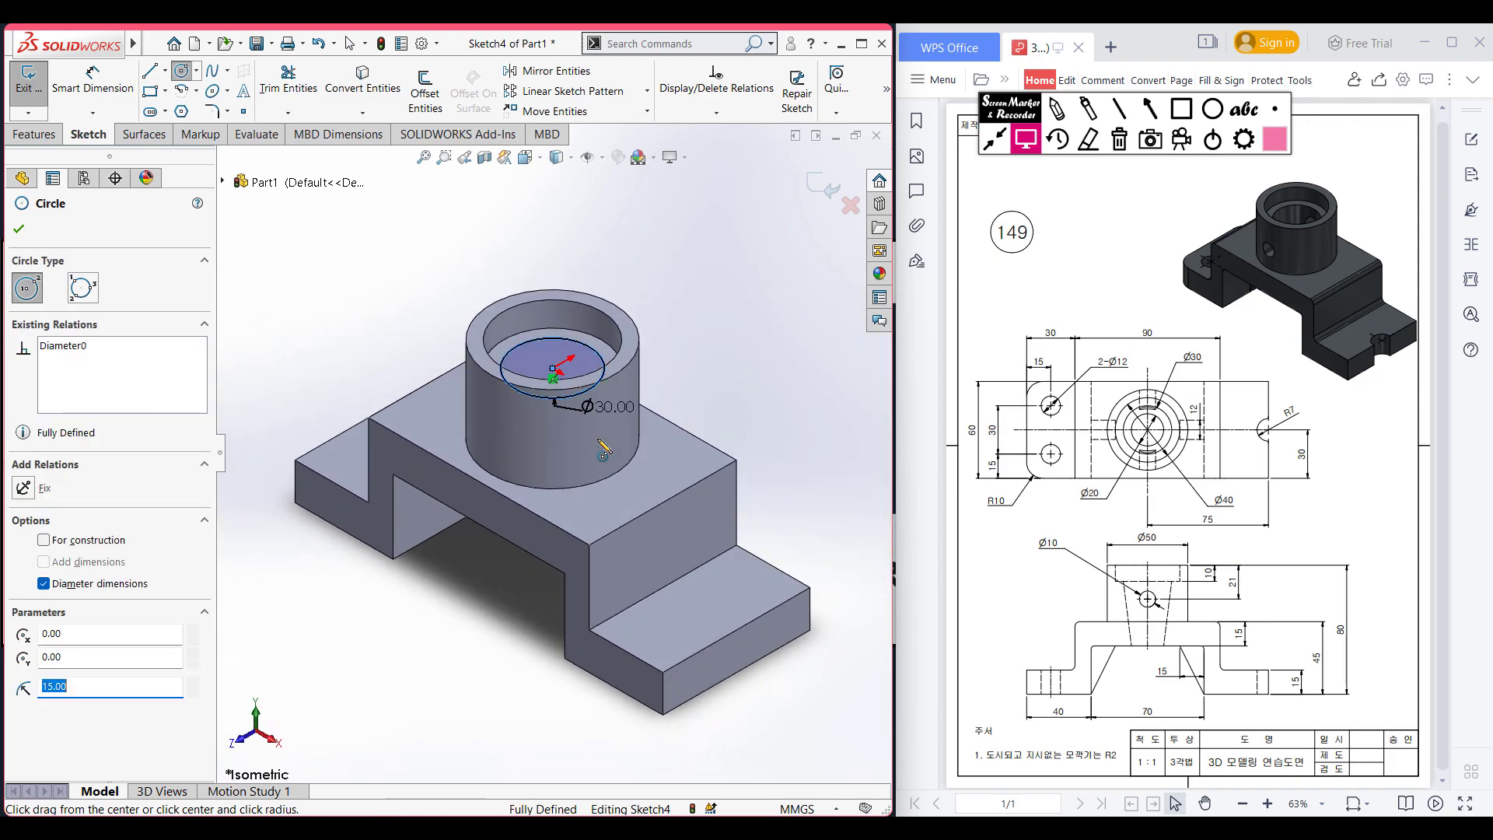
{"action": "left_click", "coordinate": [20, 229]}
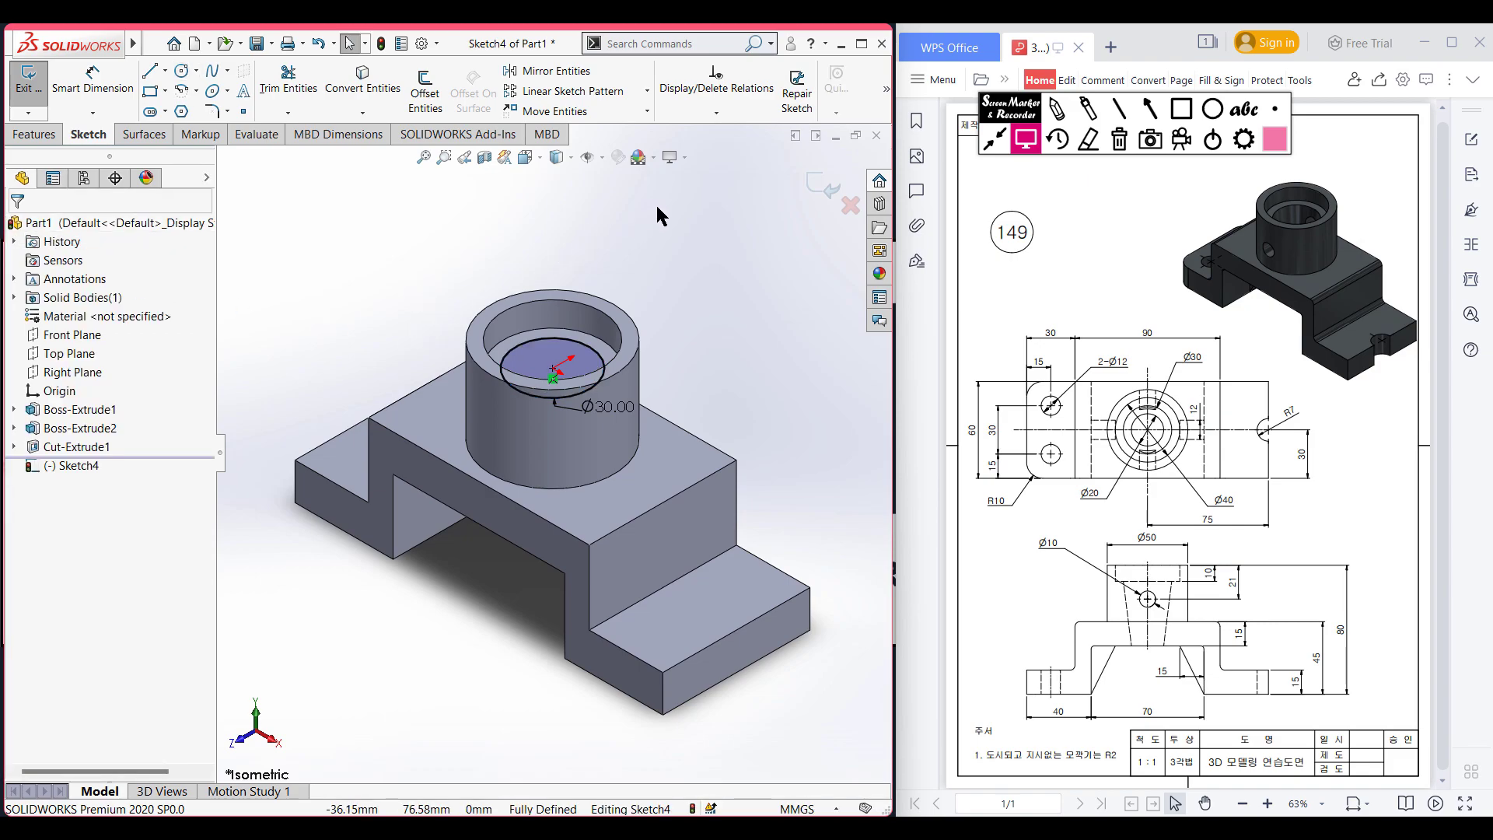
{"action": "left_click", "coordinate": [815, 186]}
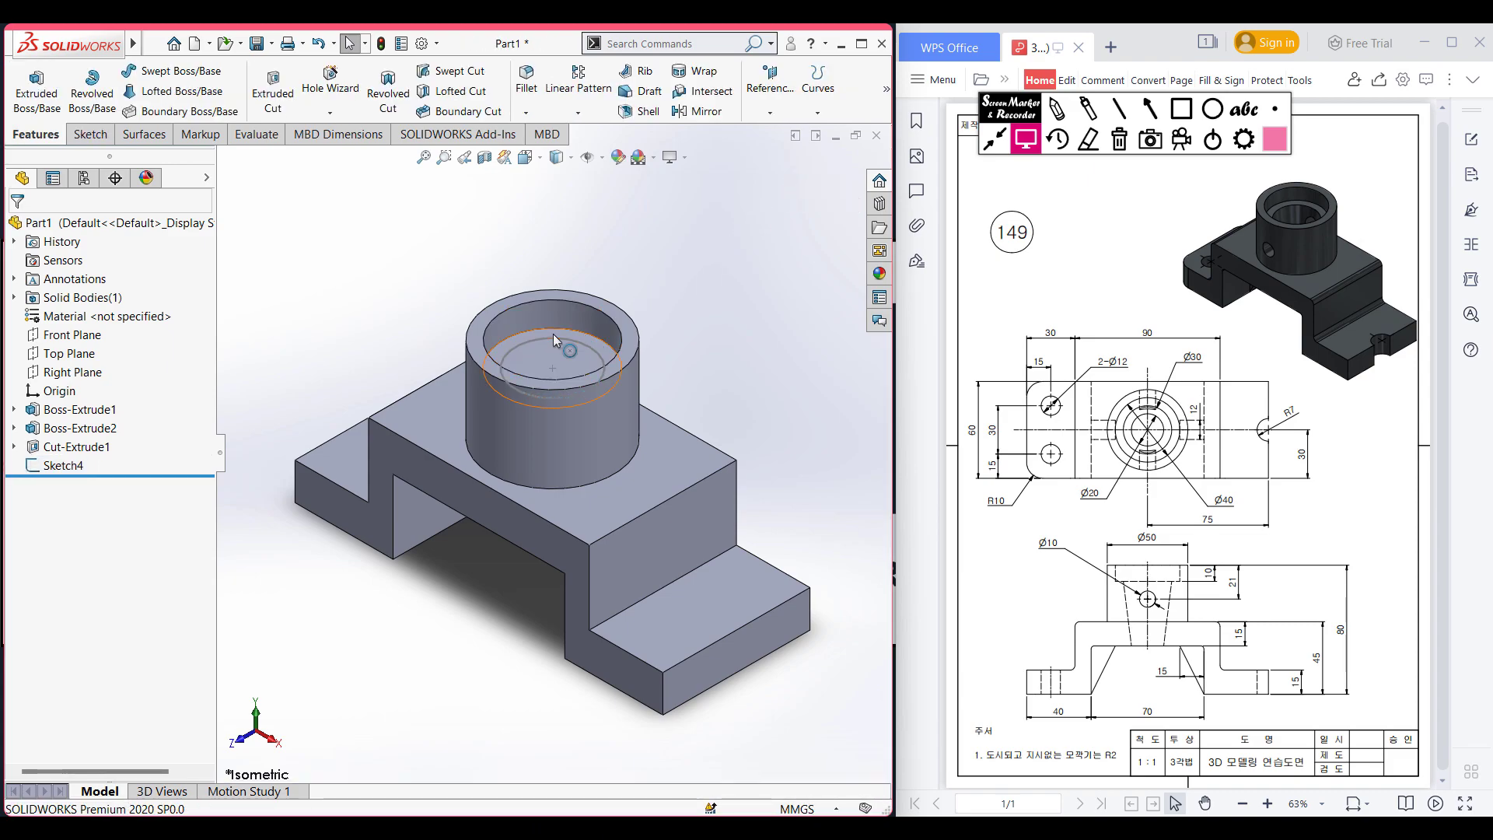
Sketch a 20 mm diameter circle centred on the origin on the underside of the bracket's raised middle section
{"action": "middle_click_drag", "start_coordinate": [769, 371], "coordinate": [805, 246]}
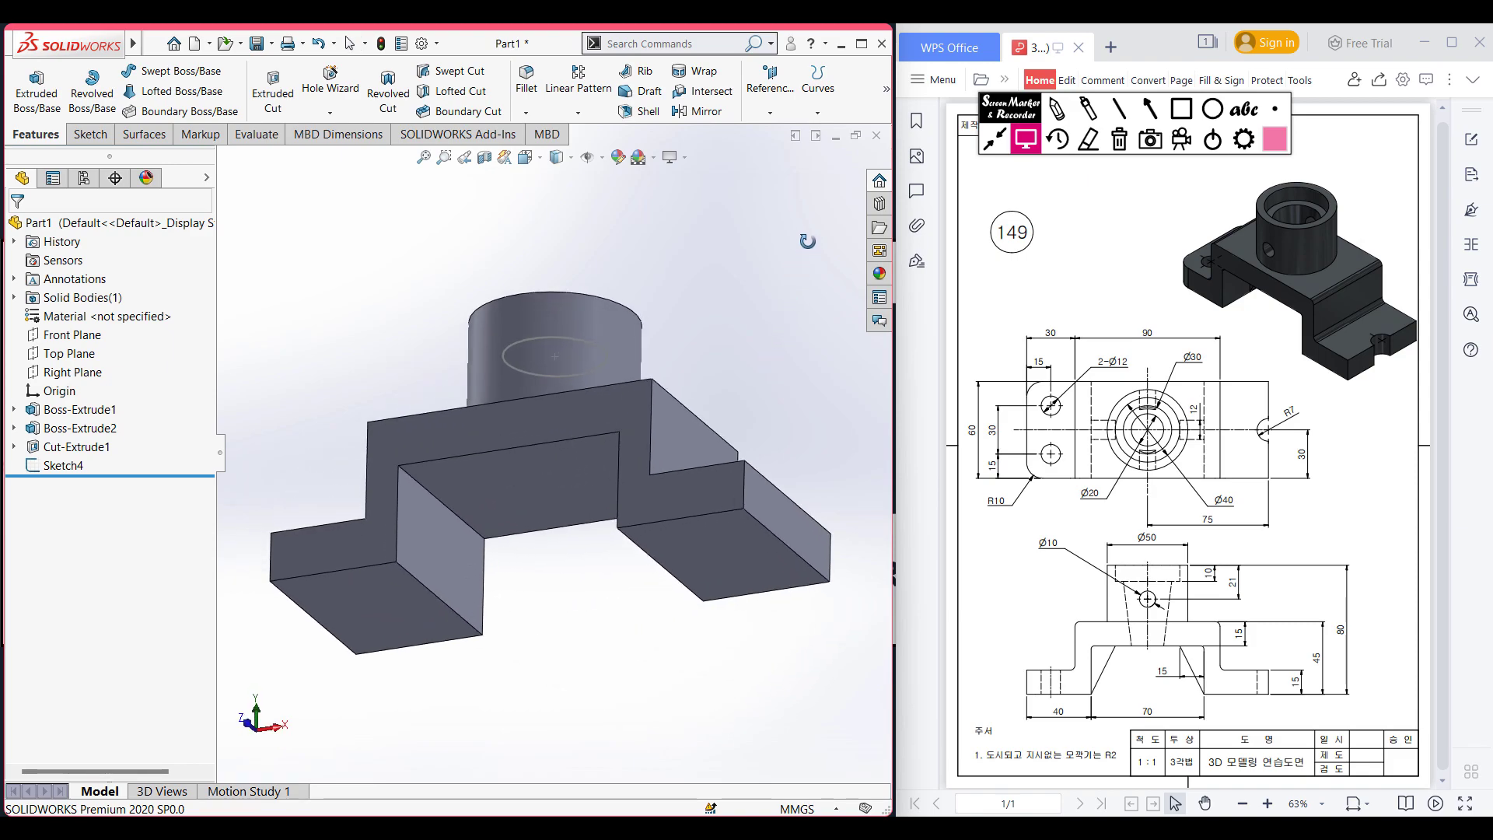
{"action": "left_click", "coordinate": [558, 484]}
{"action": "right_click", "coordinate": [558, 483]}
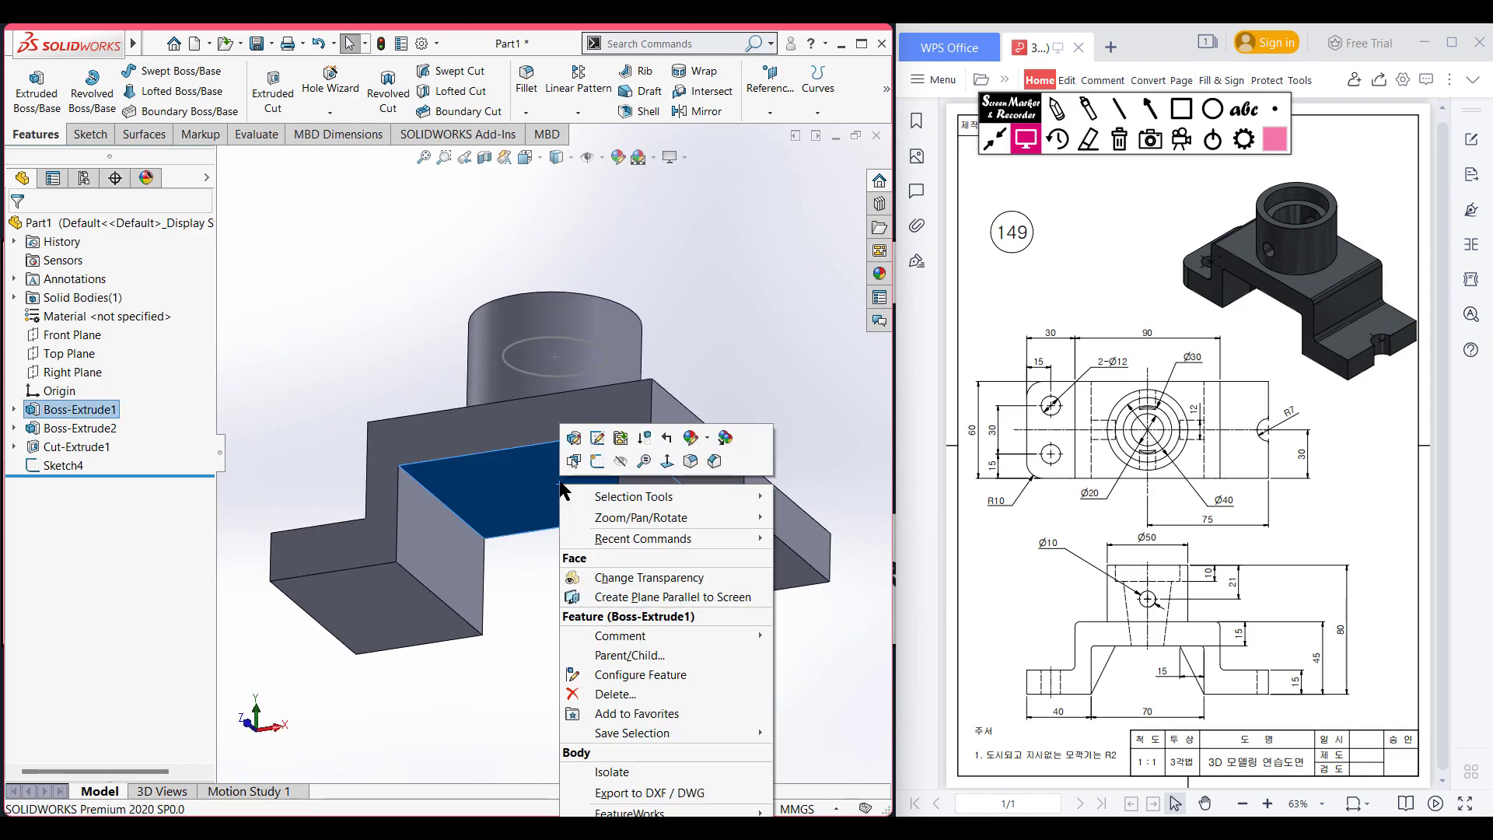
{"action": "left_click", "coordinate": [601, 459]}
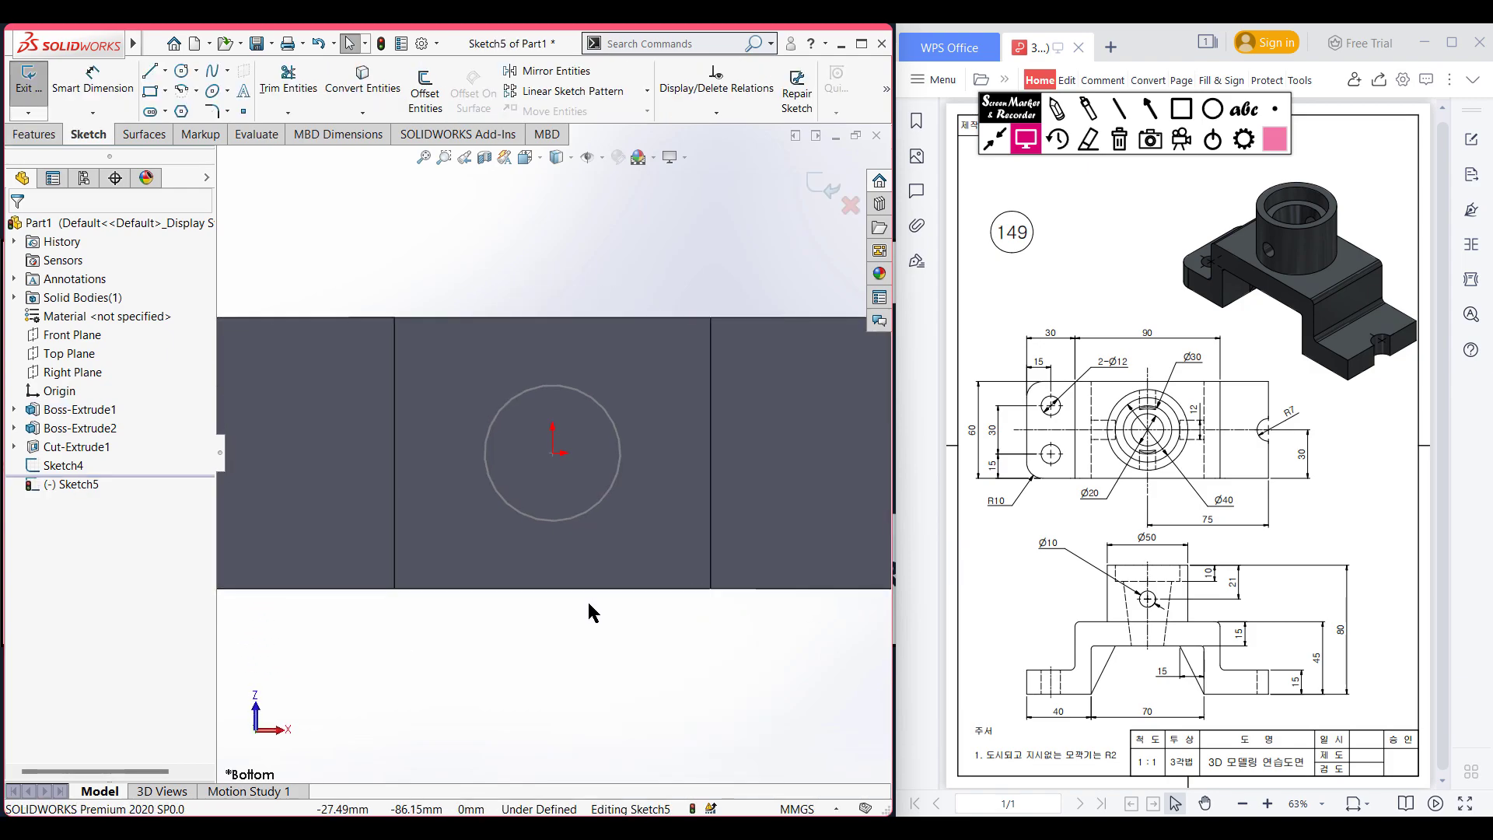
{"action": "key", "text": "c"}
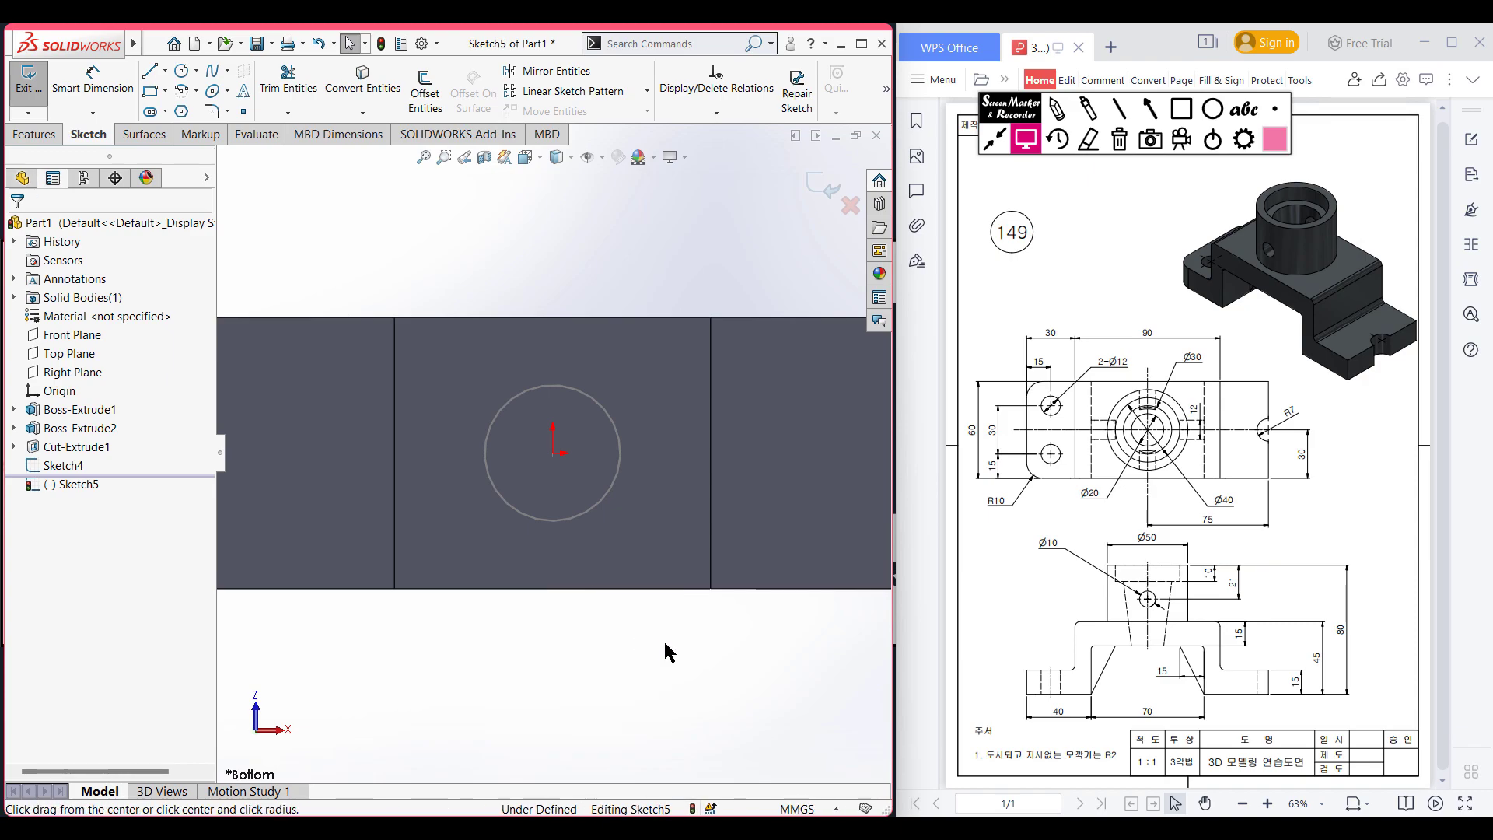
{"action": "left_click", "coordinate": [553, 454]}
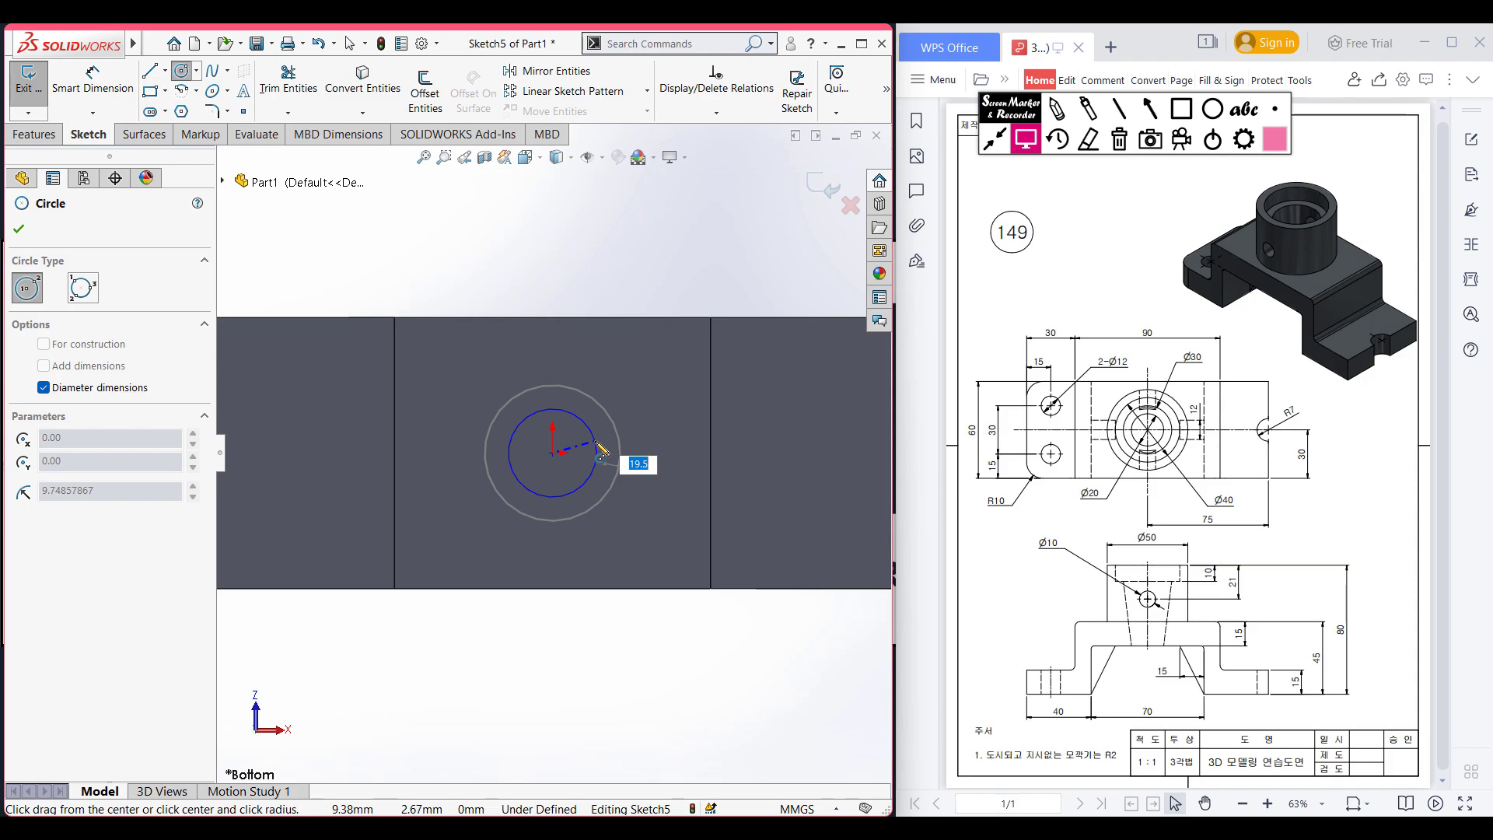
{"action": "key", "text": "Return"}
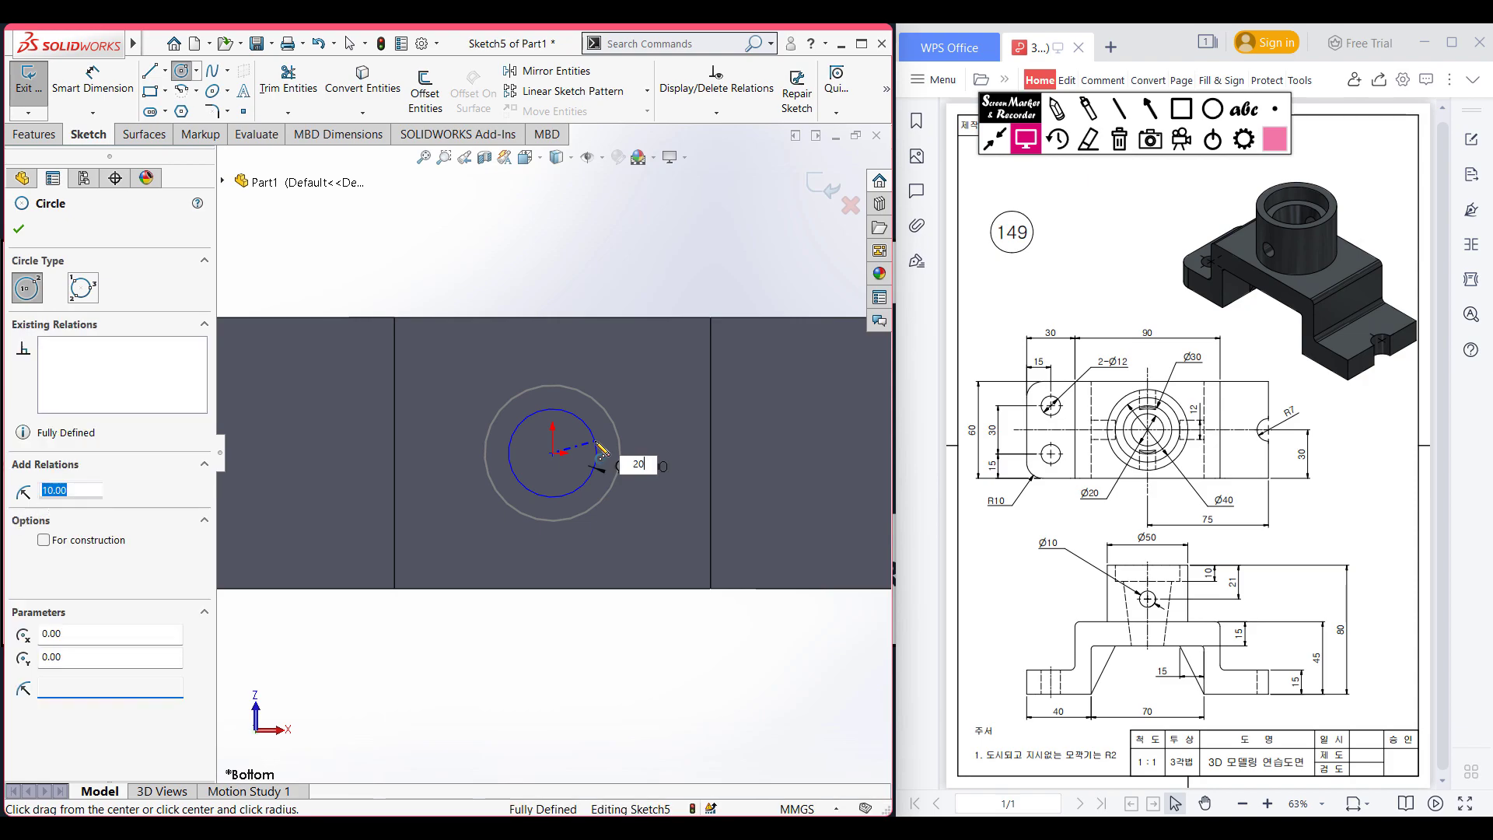
{"action": "key", "text": "ctrl+7"}
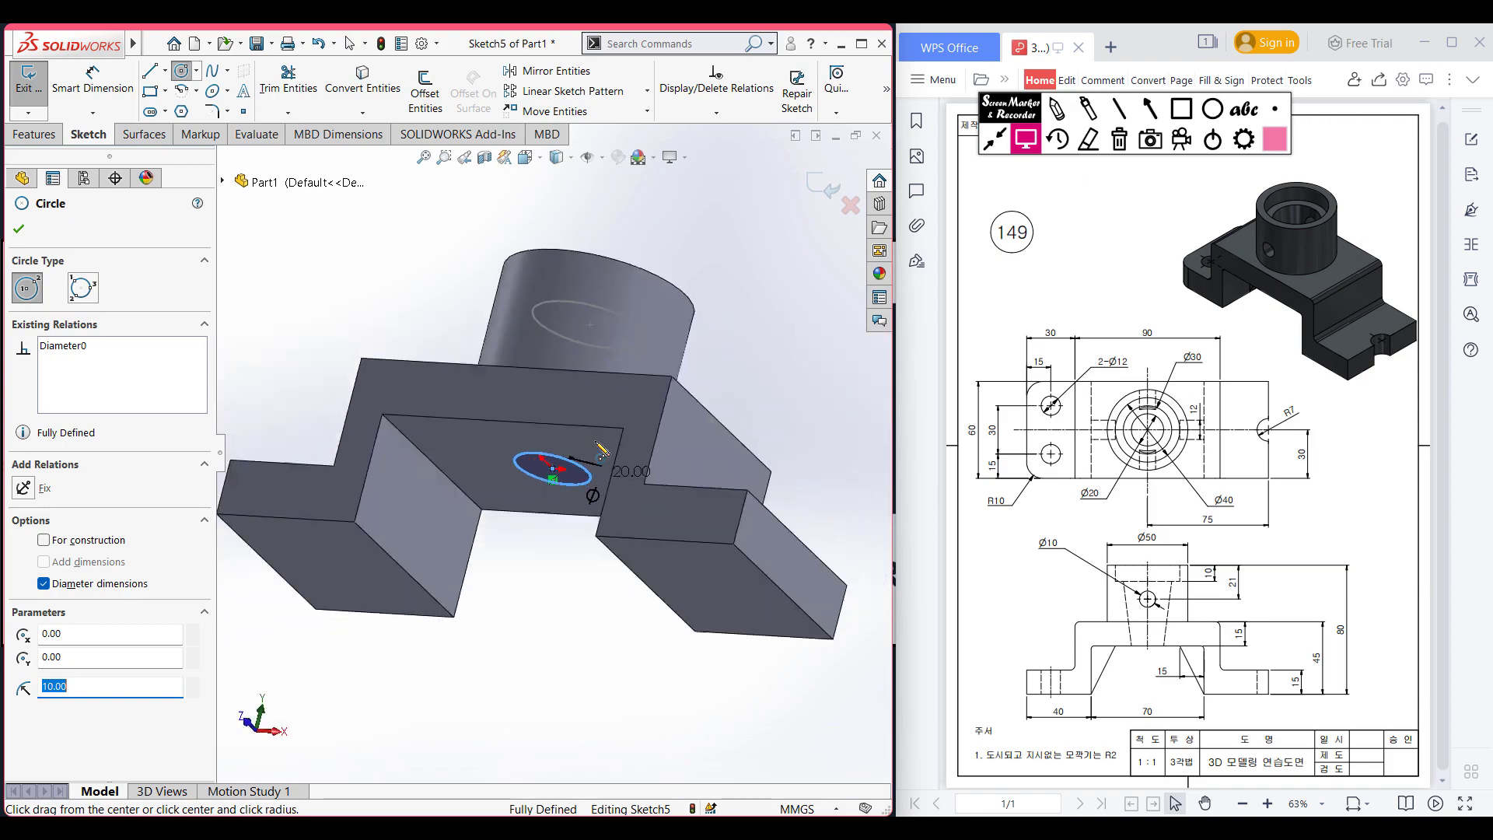
{"action": "left_click", "coordinate": [20, 229]}
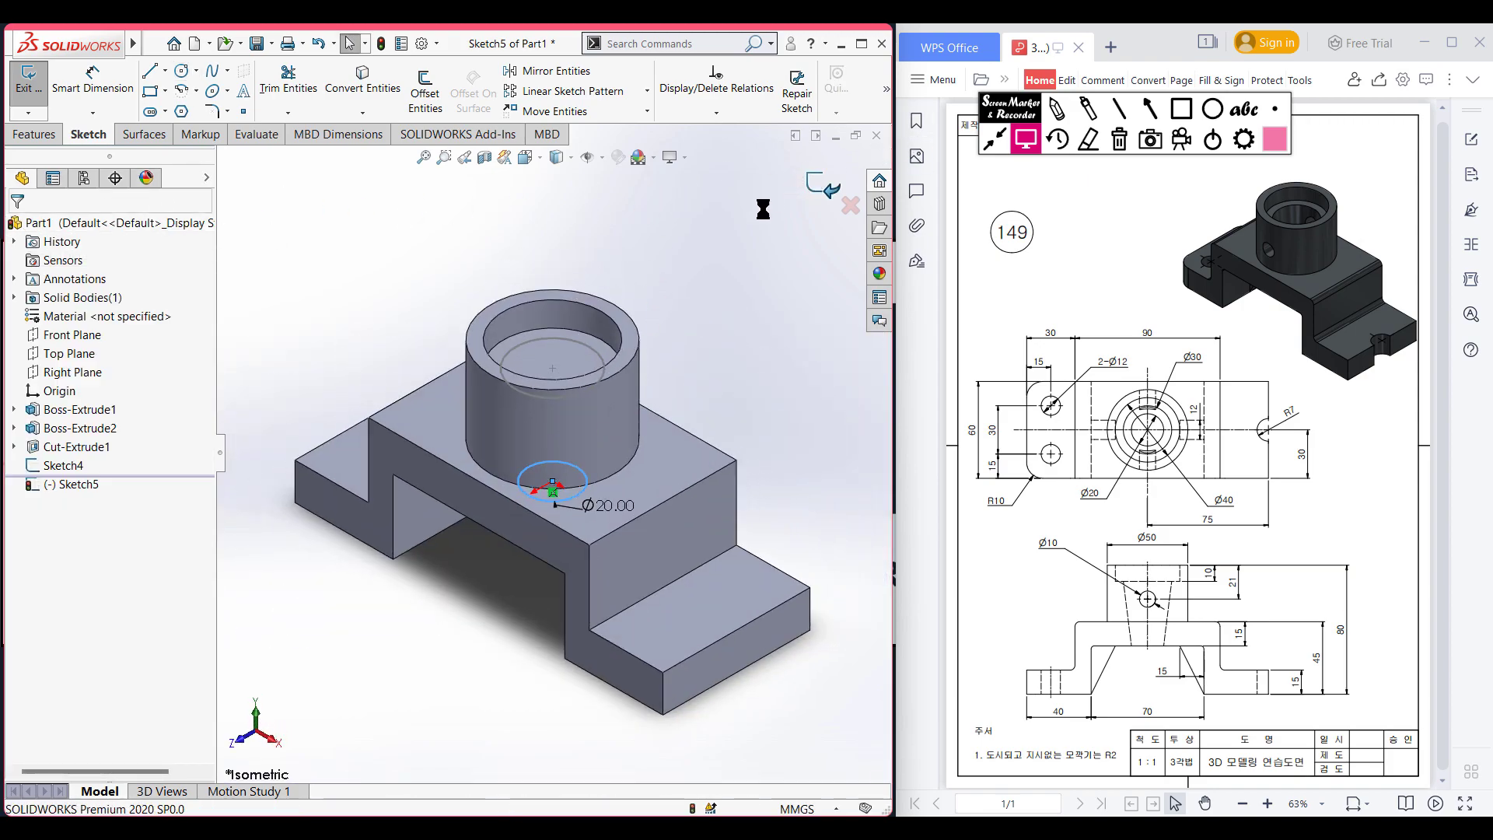
{"action": "left_click", "coordinate": [824, 186]}
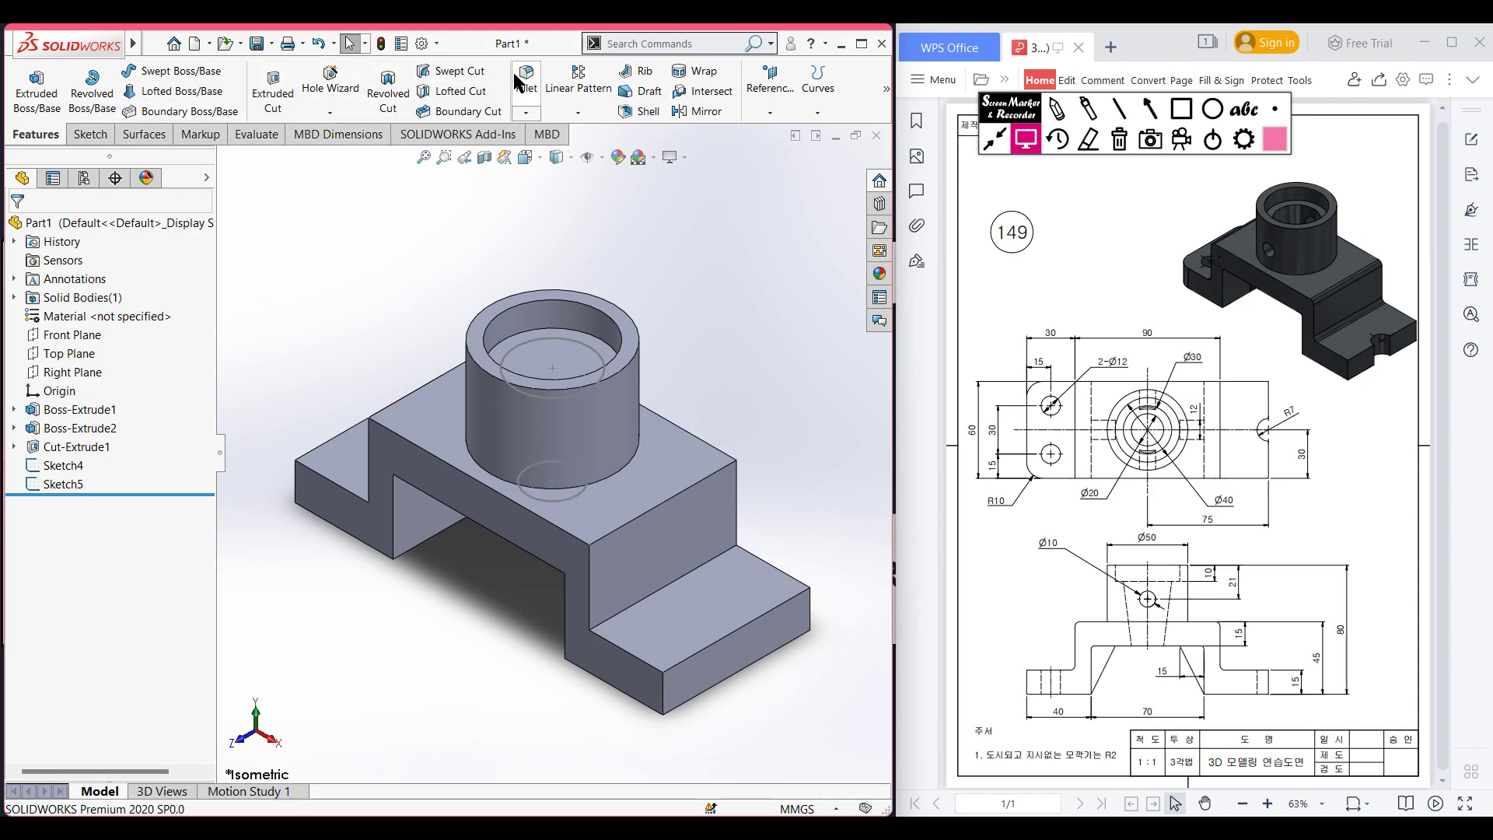
Cut the tapered bore as a Lofted Cut between the 30 mm and 20 mm circles with aligned connectors, and inspect it sectioned at the Front Plane
{"action": "left_click", "coordinate": [473, 97]}
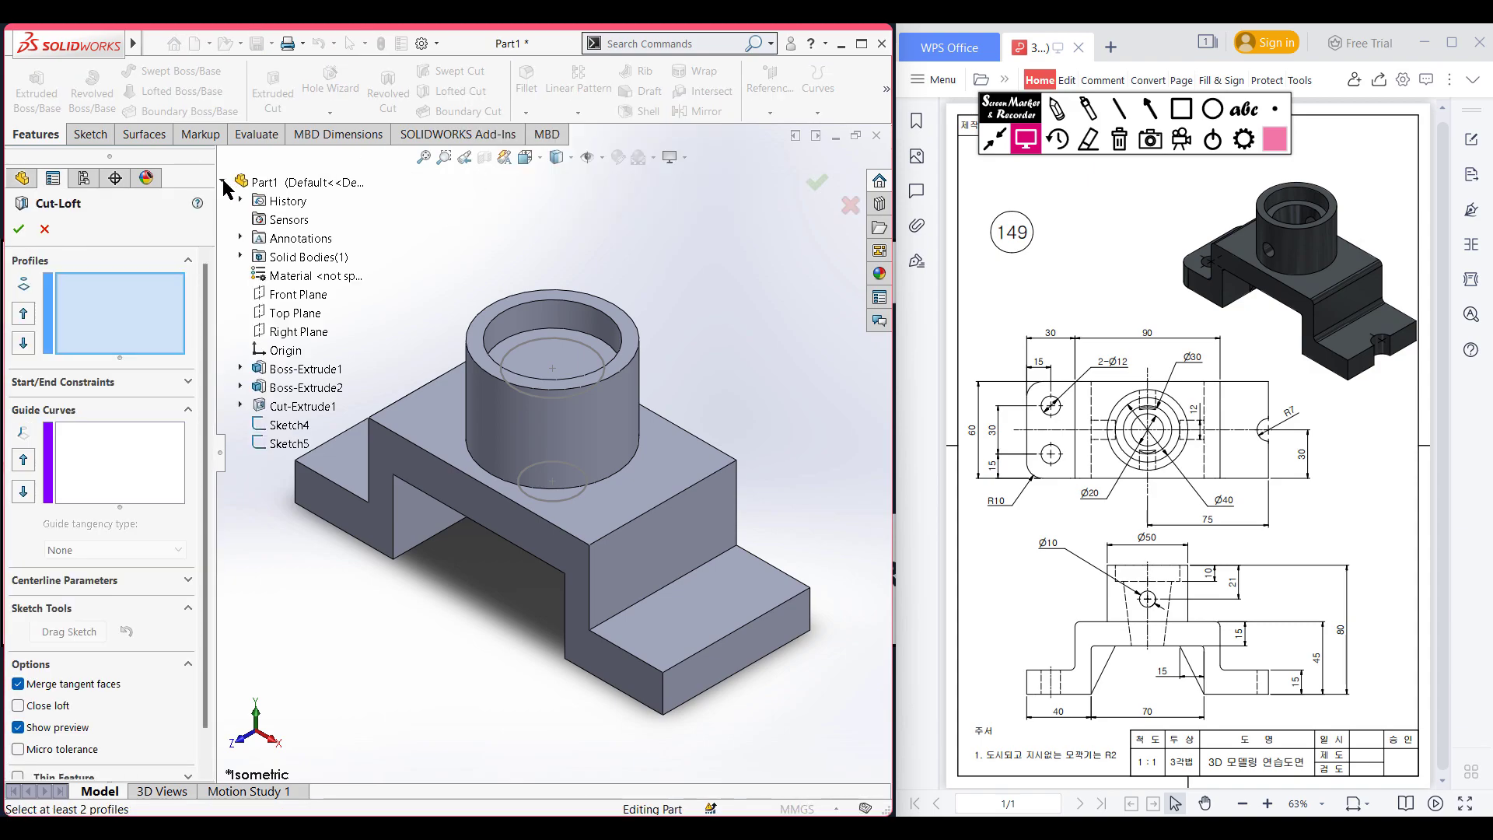
{"action": "left_click", "coordinate": [289, 425]}
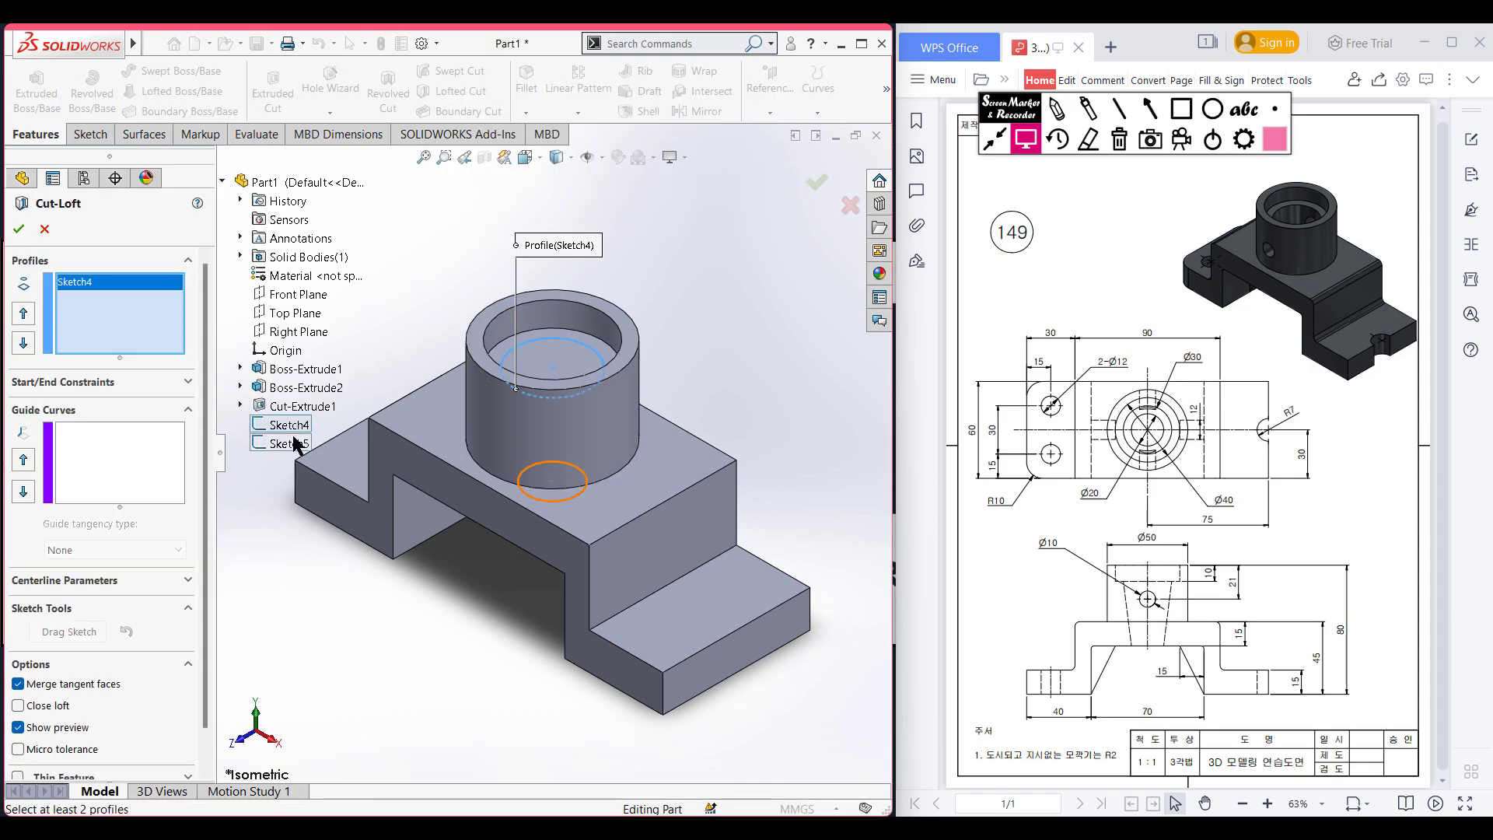
{"action": "left_click", "coordinate": [294, 441]}
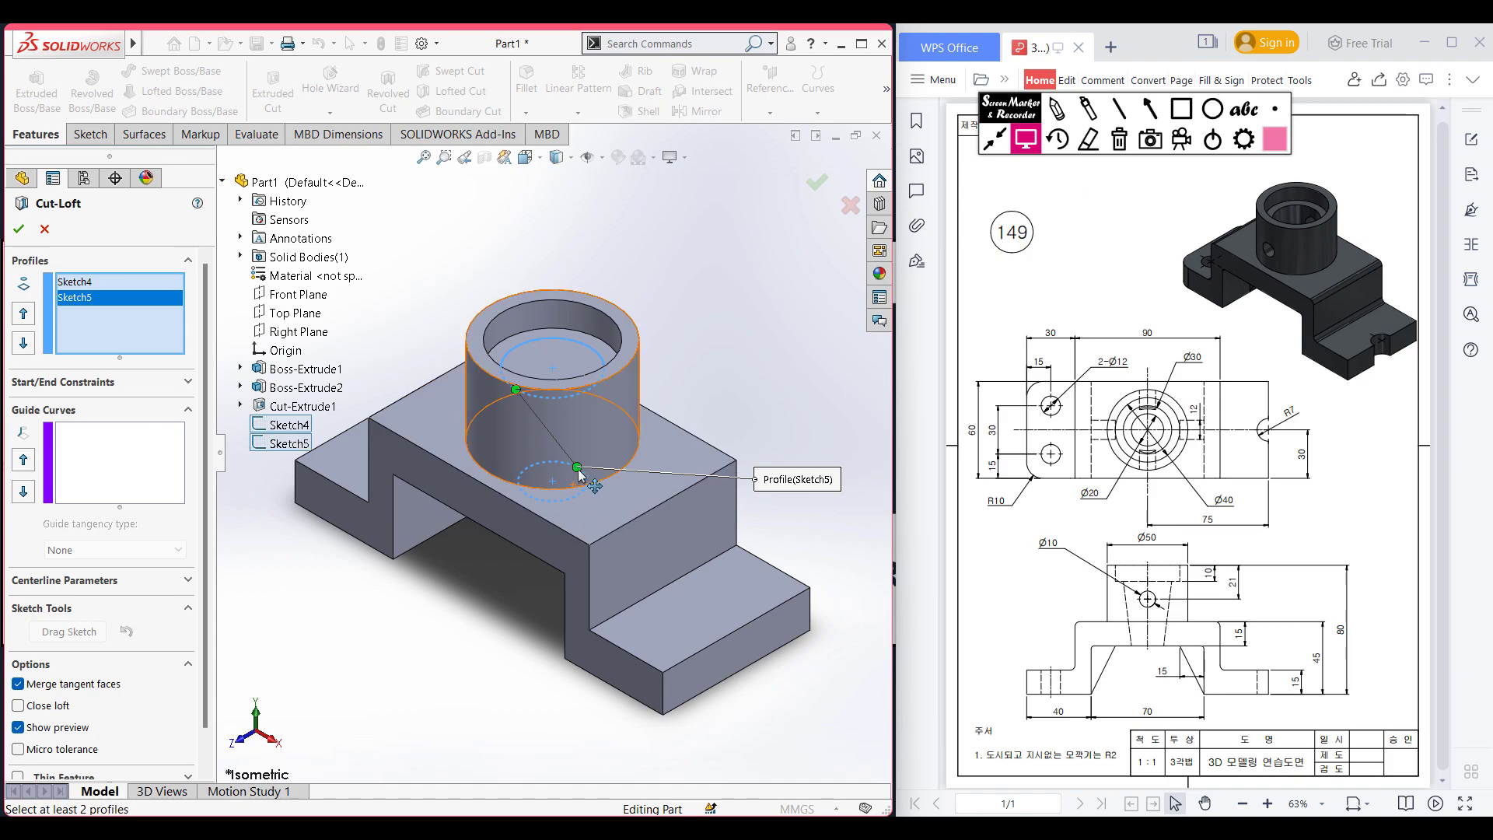
{"action": "left_click_drag", "start_coordinate": [577, 467], "coordinate": [528, 494]}
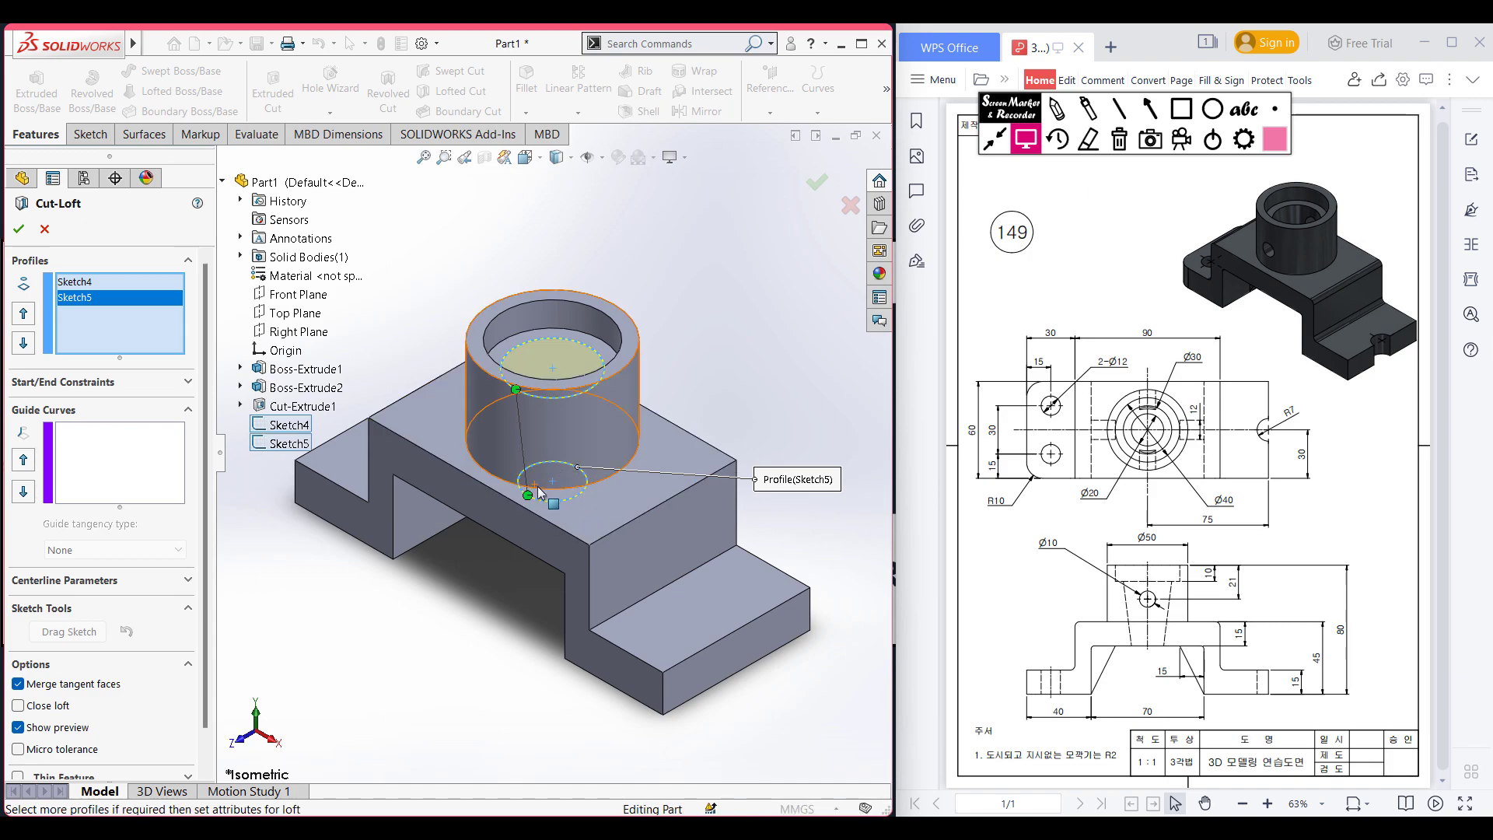
{"action": "left_click", "coordinate": [19, 229]}
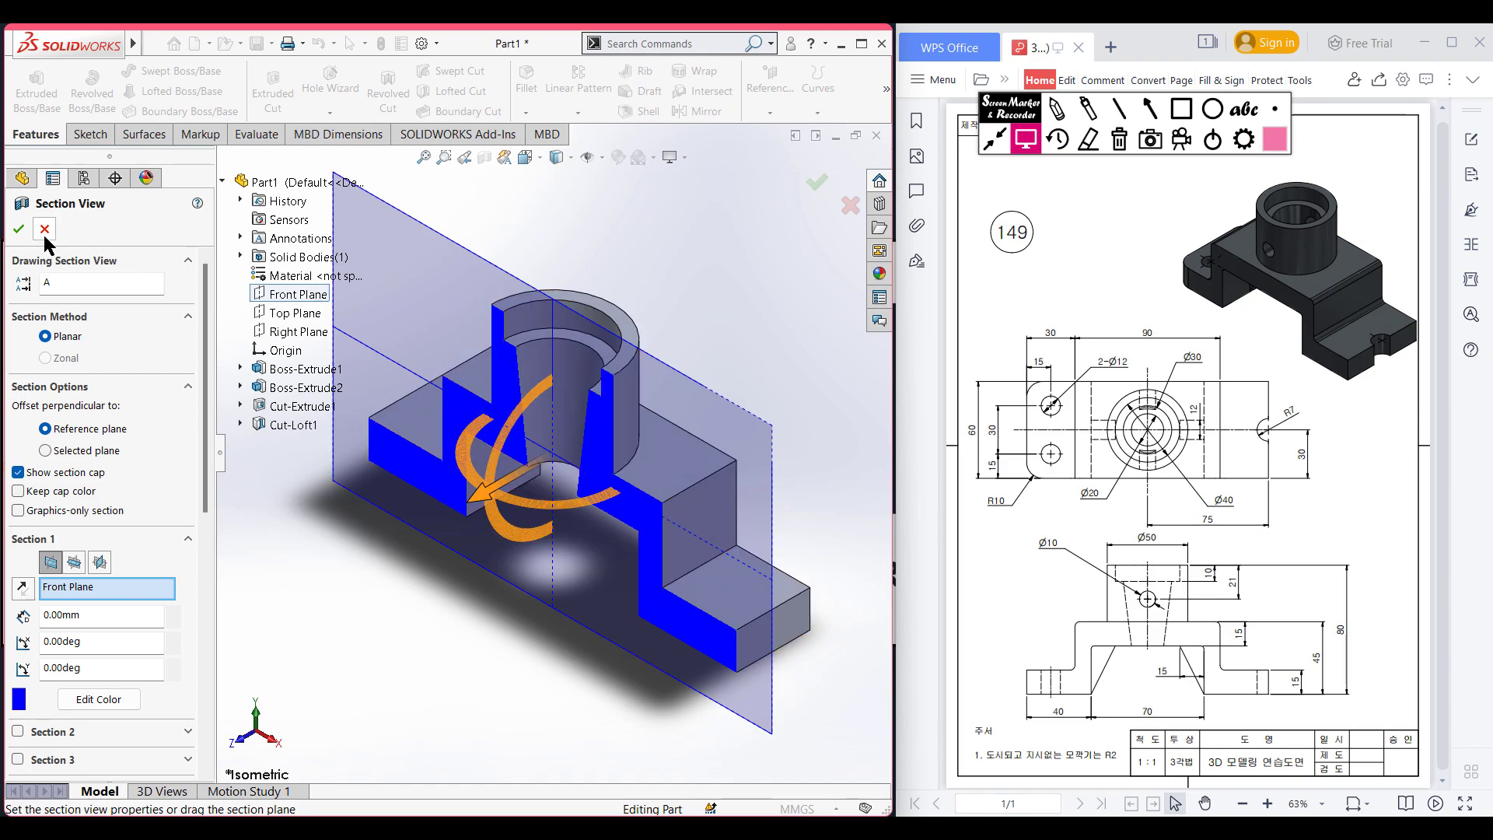
{"action": "left_click", "coordinate": [19, 229]}
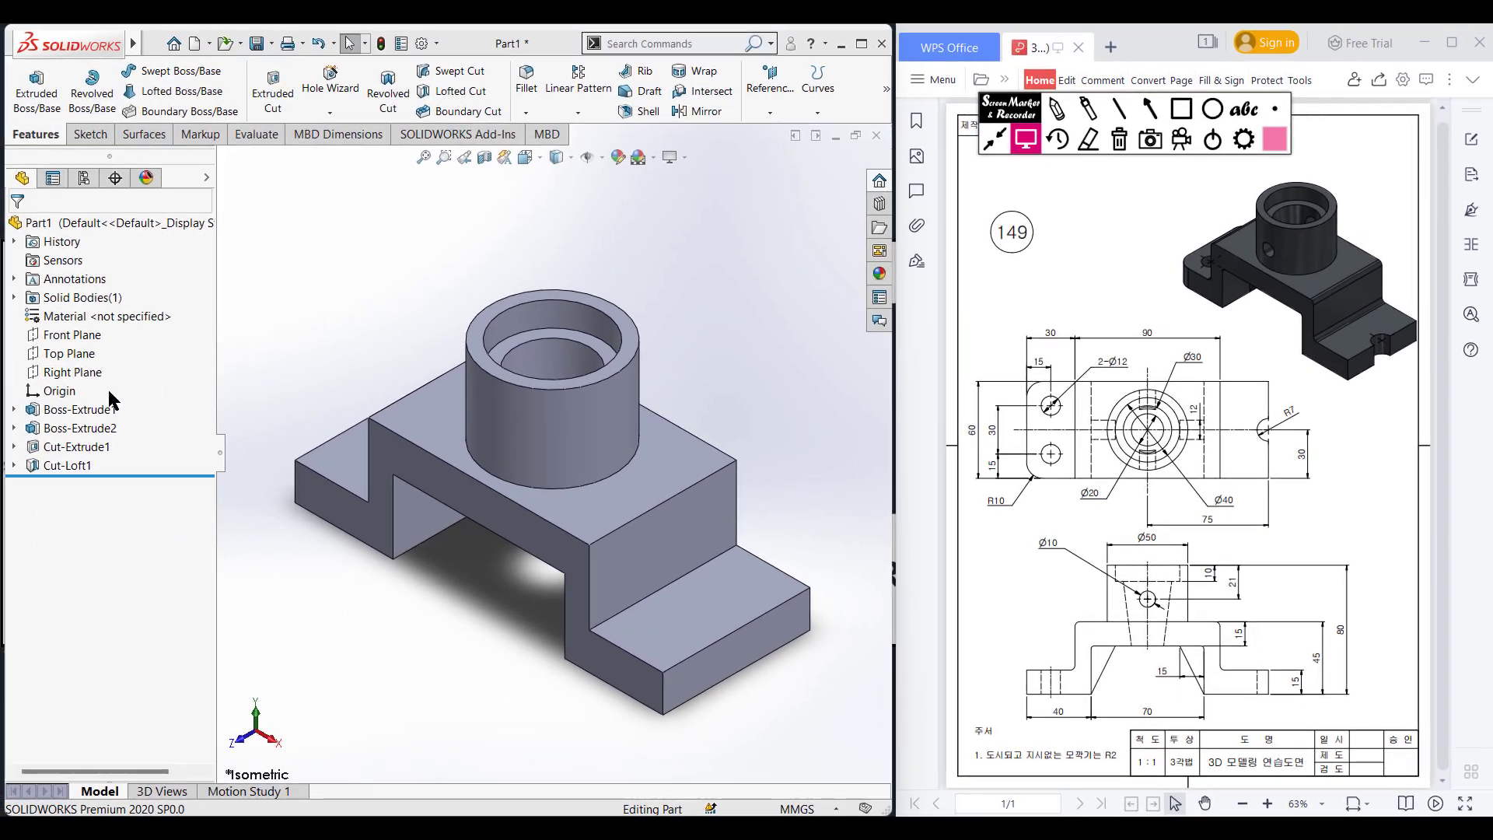
Sketch a 10 mm diameter circle on the Front Plane, centred on the boss's axis about 17 mm below its top edge
{"action": "right_click", "coordinate": [62, 333]}
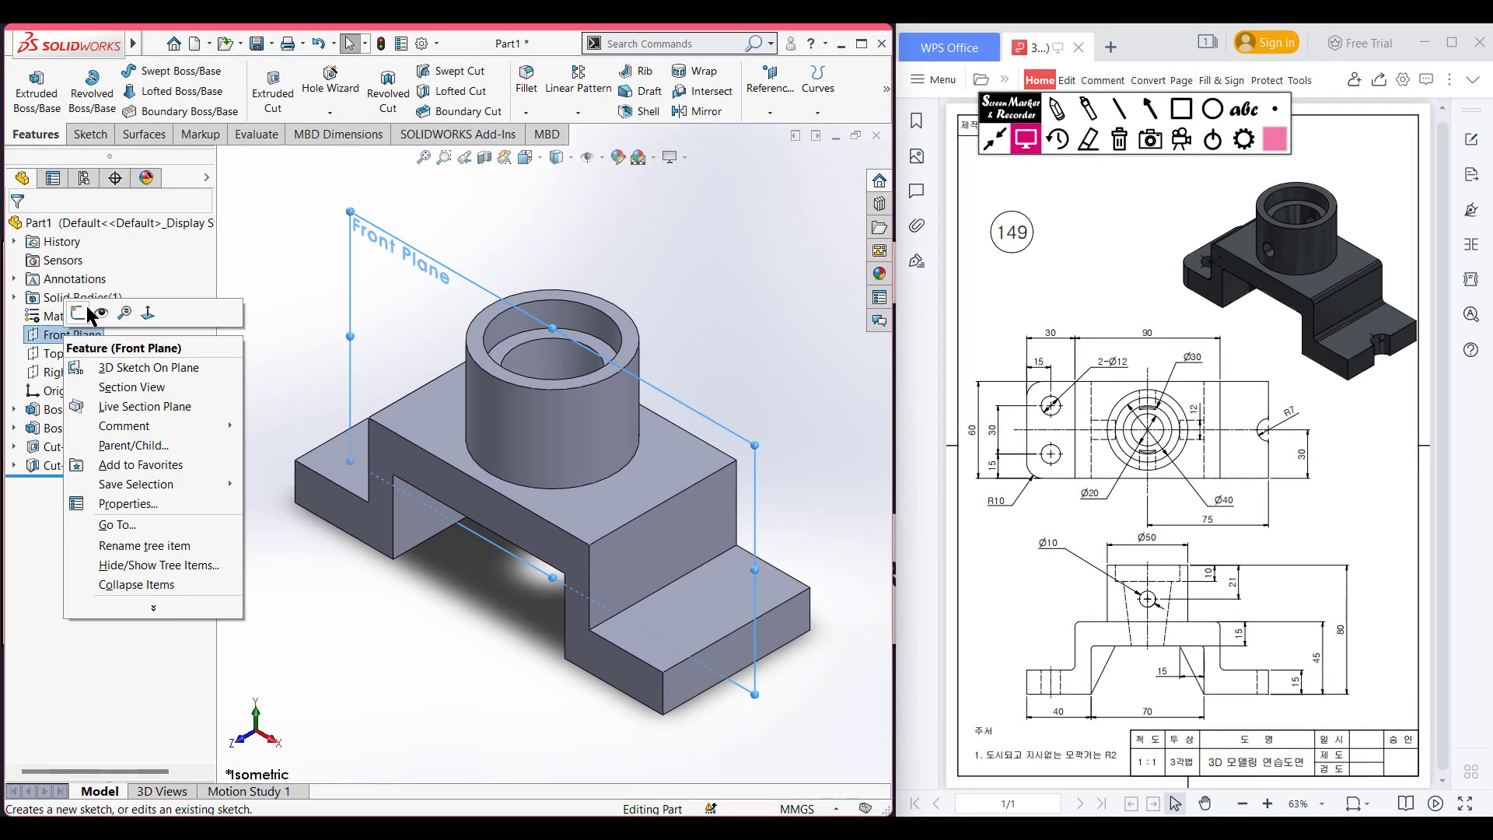
{"action": "left_click", "coordinate": [78, 313]}
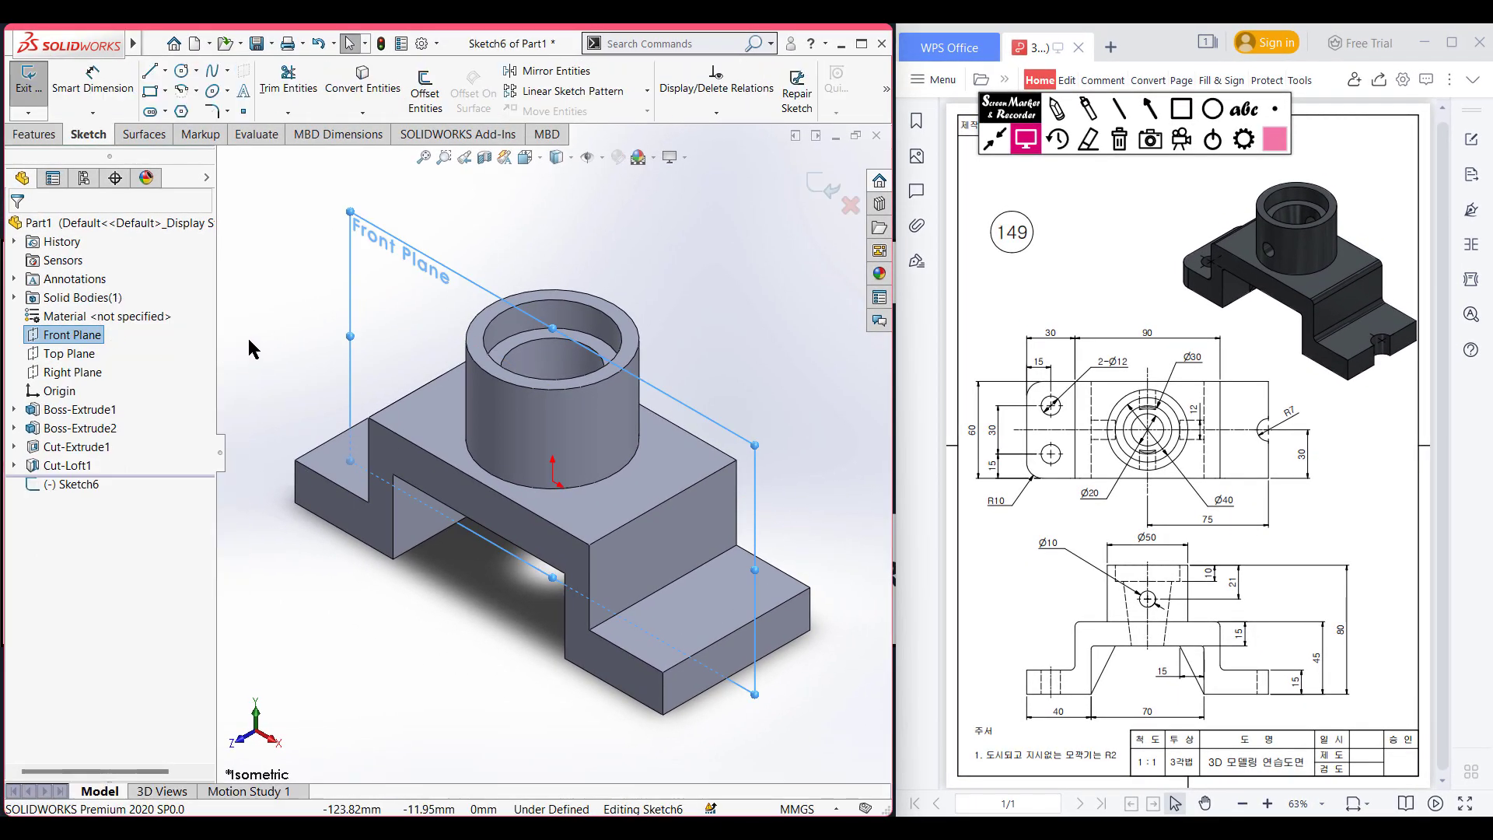
{"action": "right_click_drag", "start_coordinate": [384, 223], "coordinate": [459, 219]}
{"action": "left_click", "coordinate": [552, 348]}
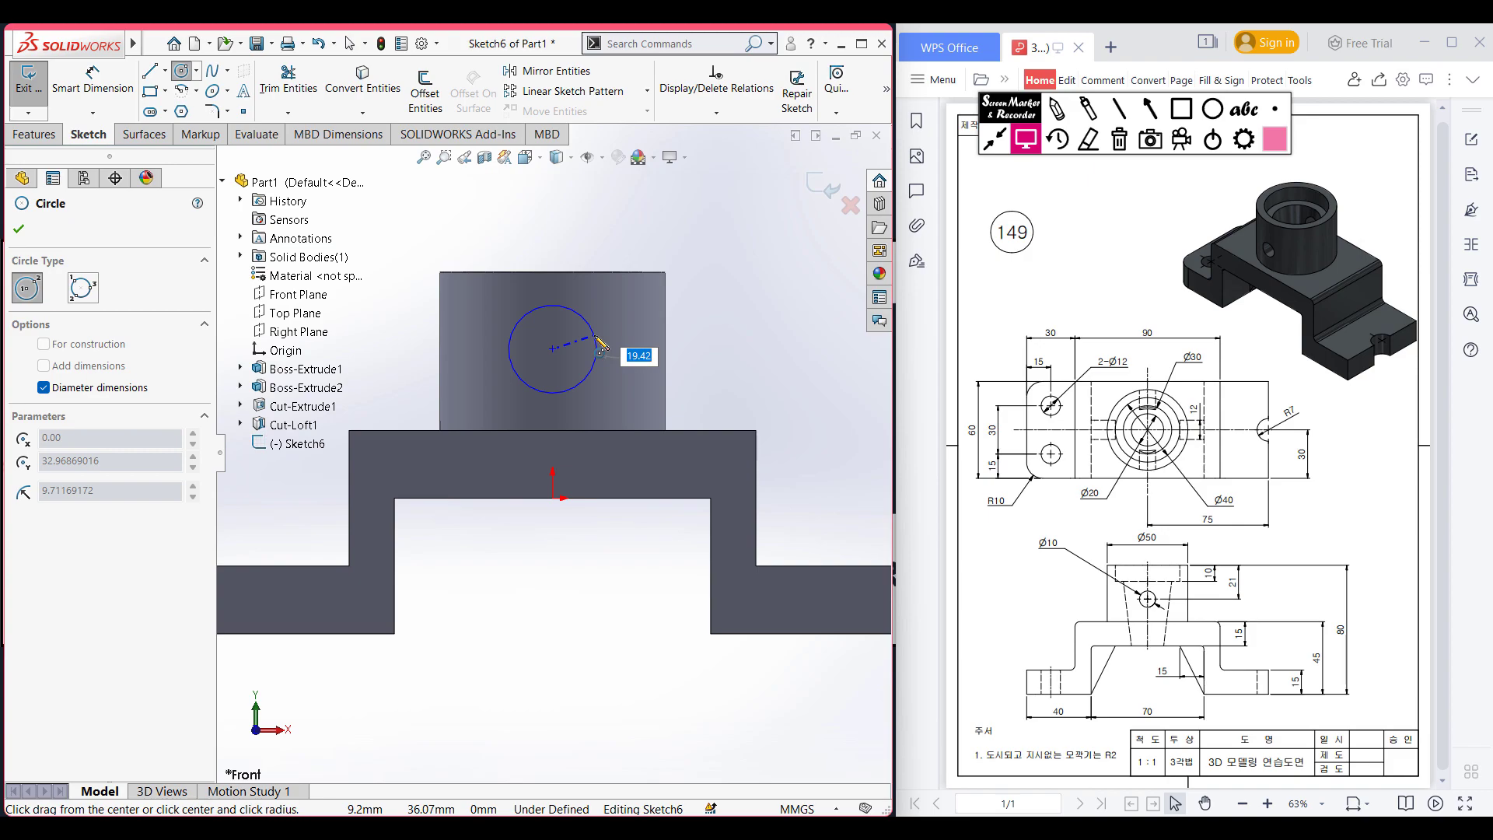
{"action": "key", "text": "Return"}
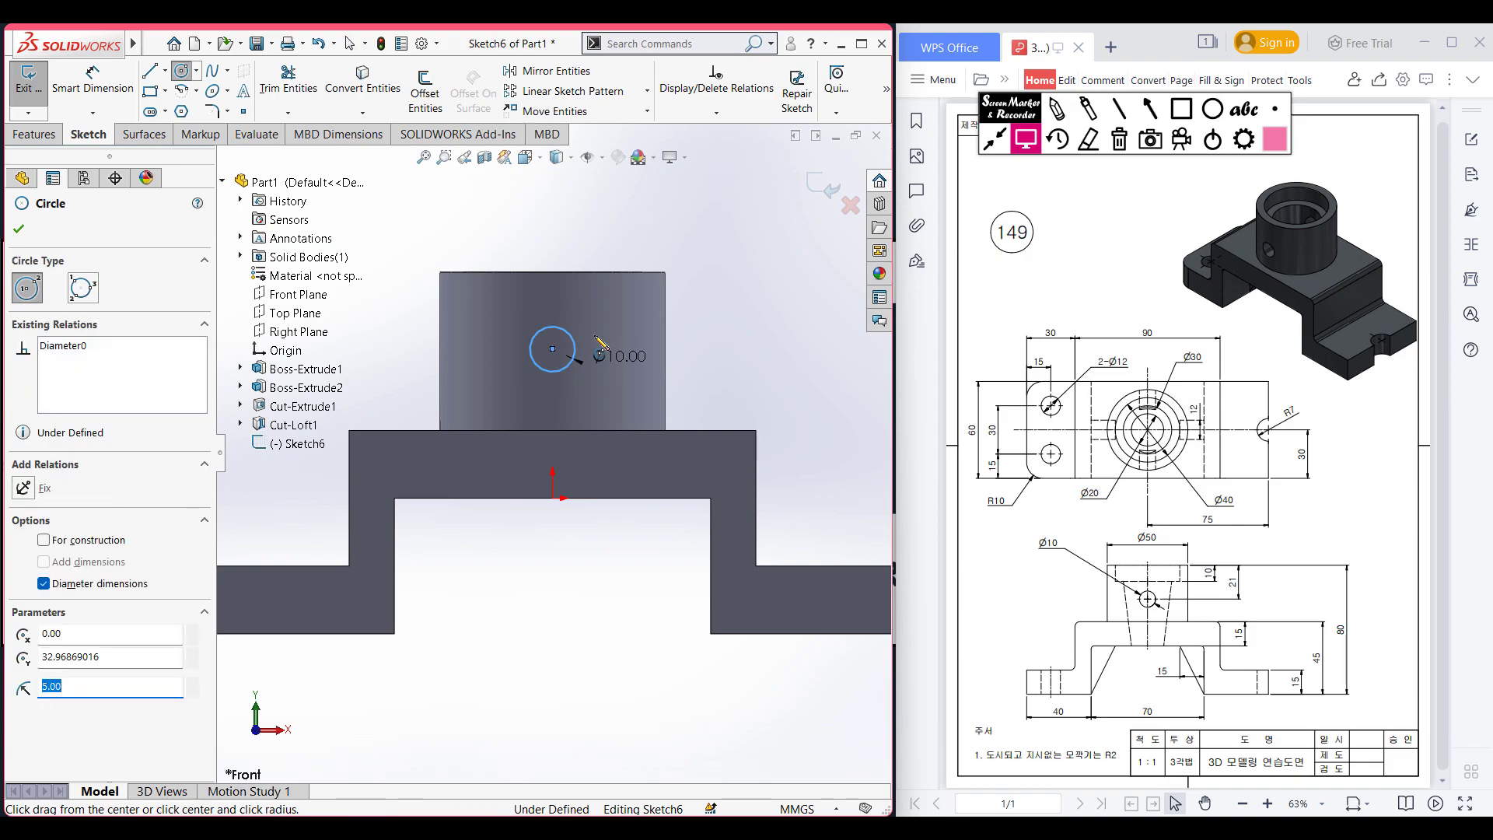
Dimension the 10 mm circle's centre 10 mm below the boss's top edge
{"action": "right_click_drag", "start_coordinate": [716, 320], "coordinate": [731, 260]}
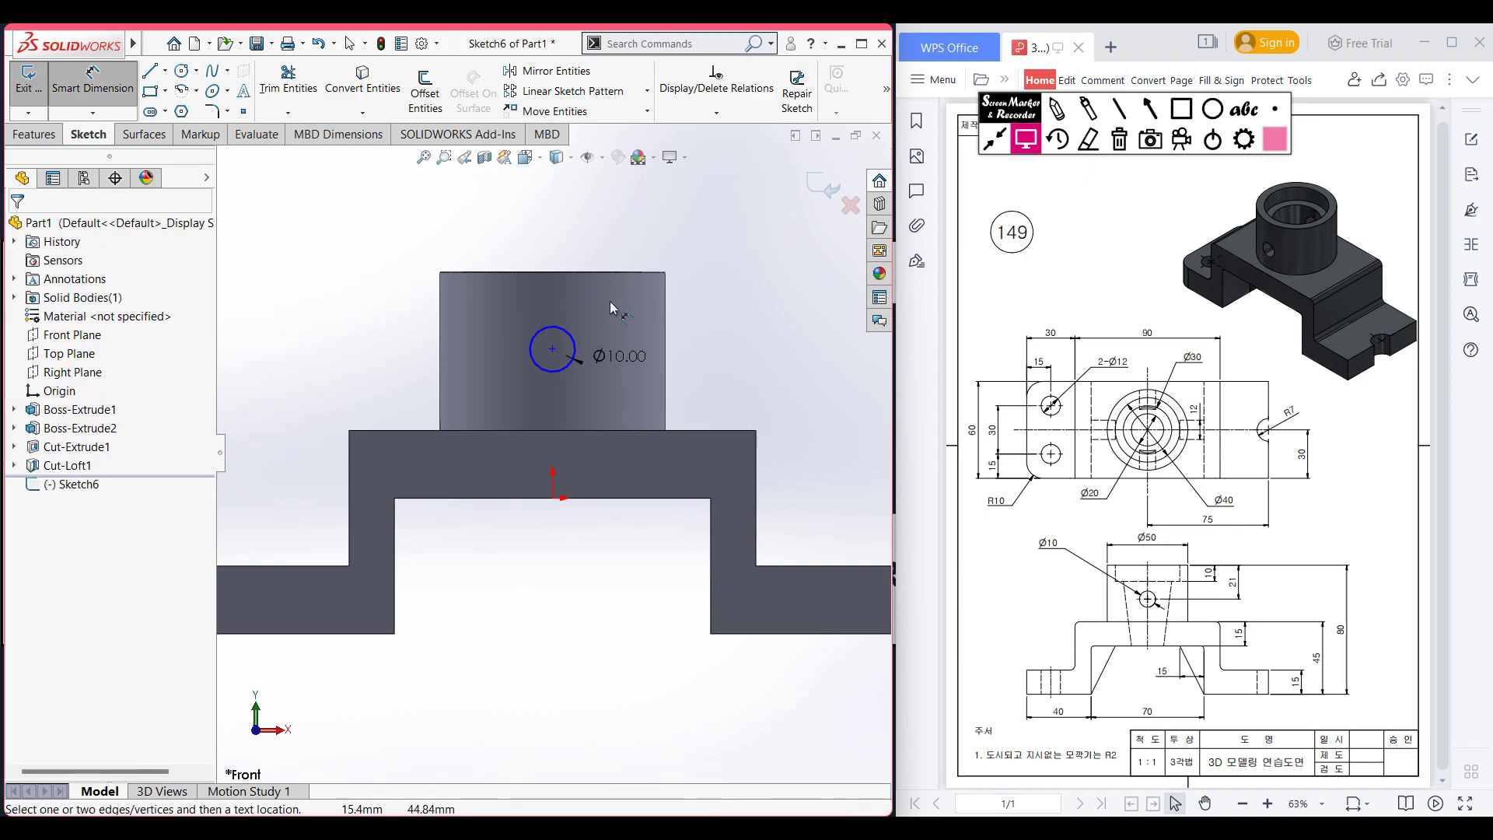
{"action": "left_click", "coordinate": [573, 341]}
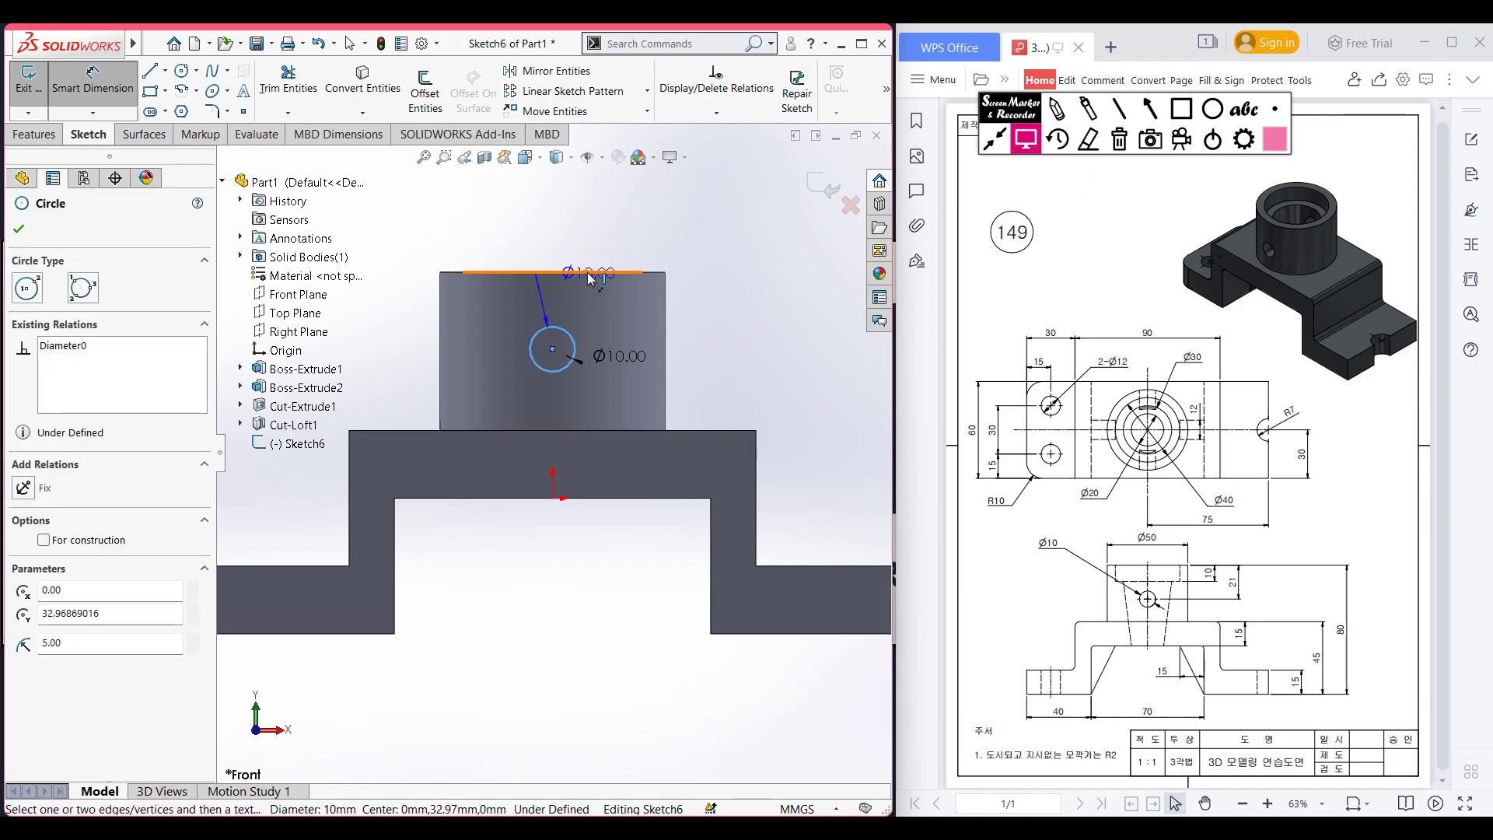
{"action": "left_click", "coordinate": [589, 274]}
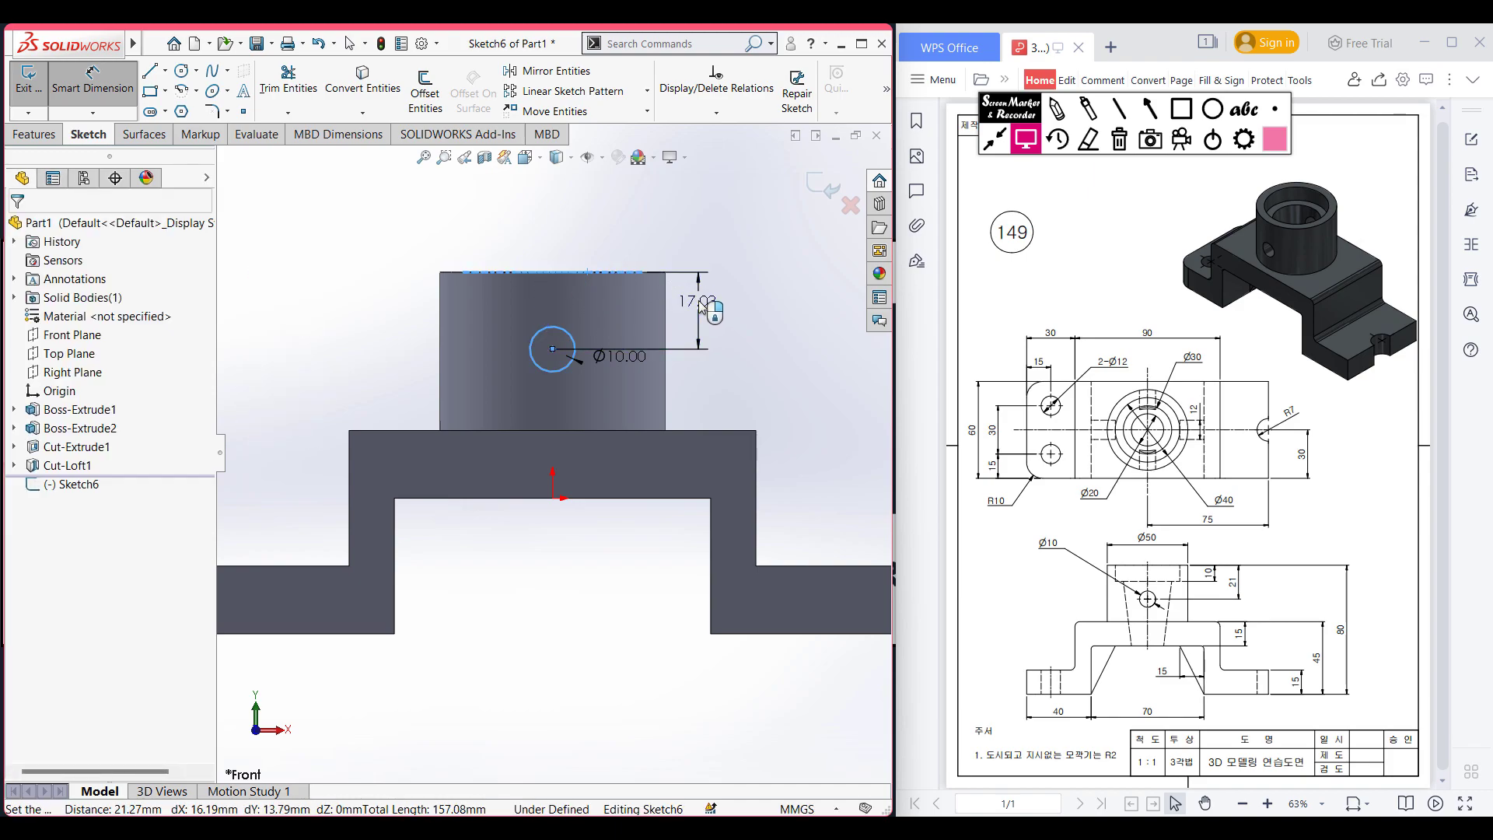
{"action": "left_click", "coordinate": [704, 307]}
{"action": "key", "text": "Return"}
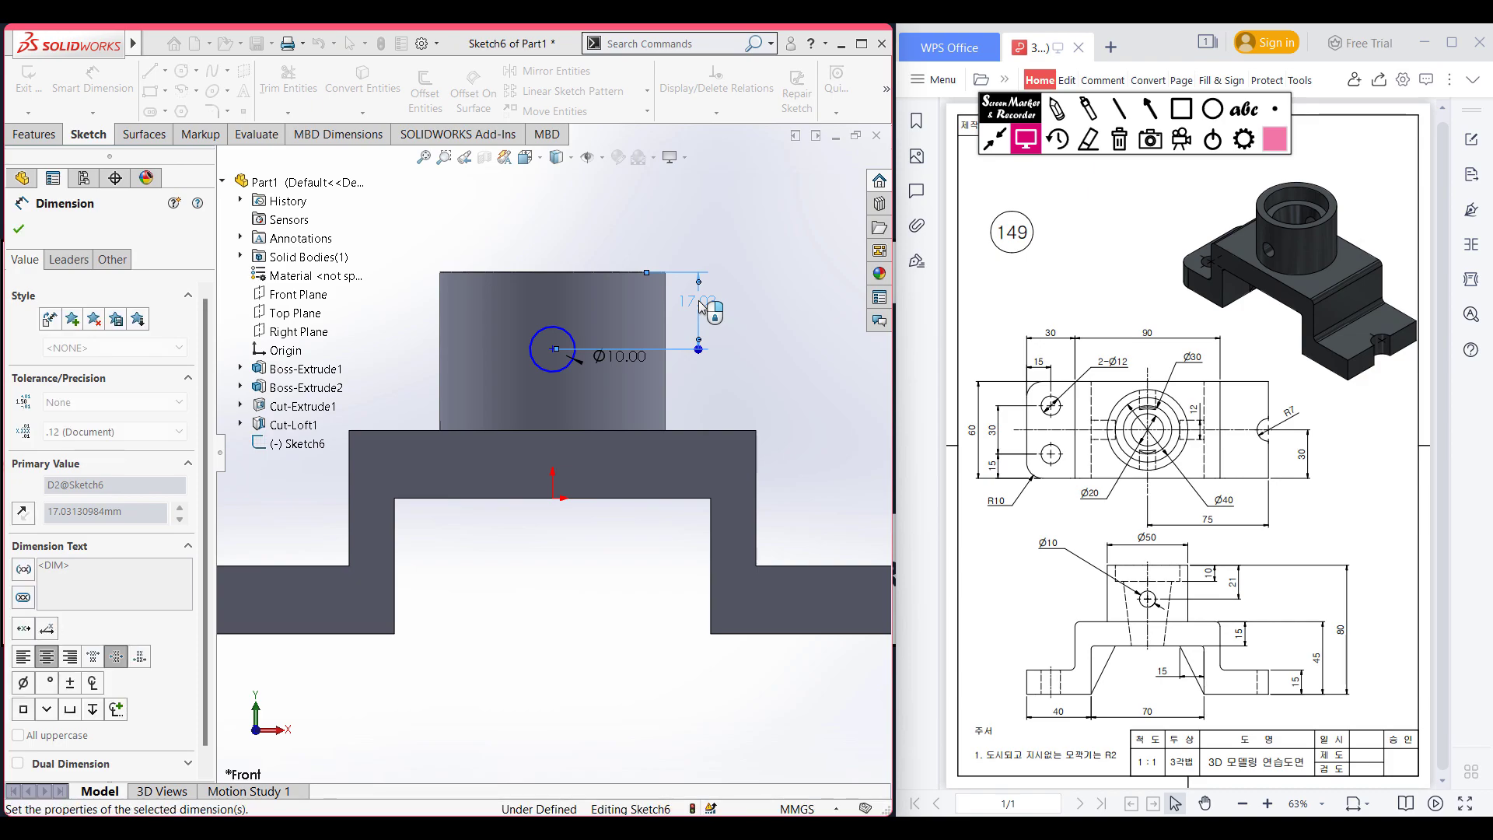
{"action": "key", "text": "ctrl+7"}
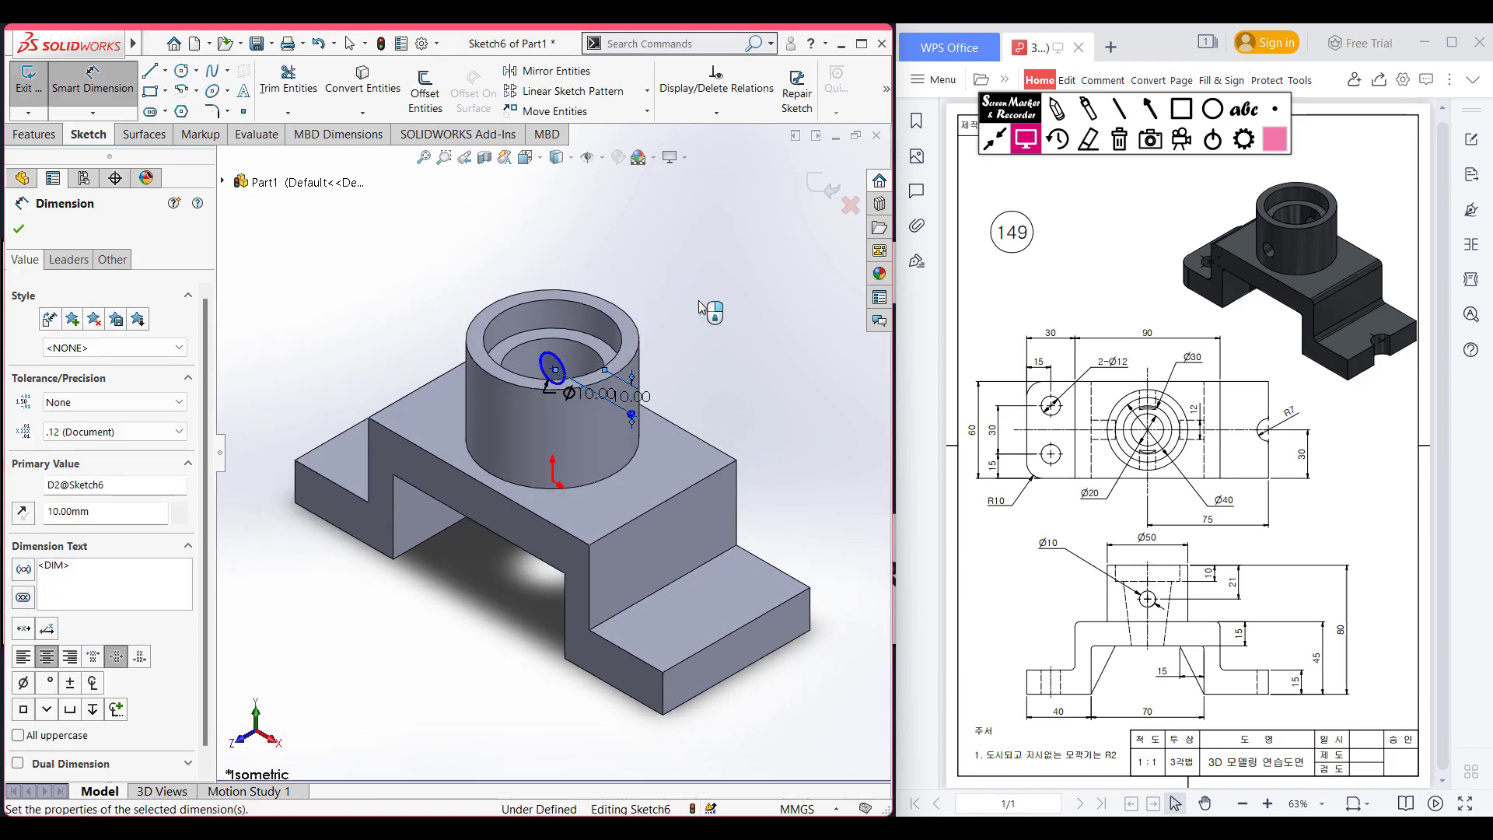
{"action": "left_click", "coordinate": [48, 138]}
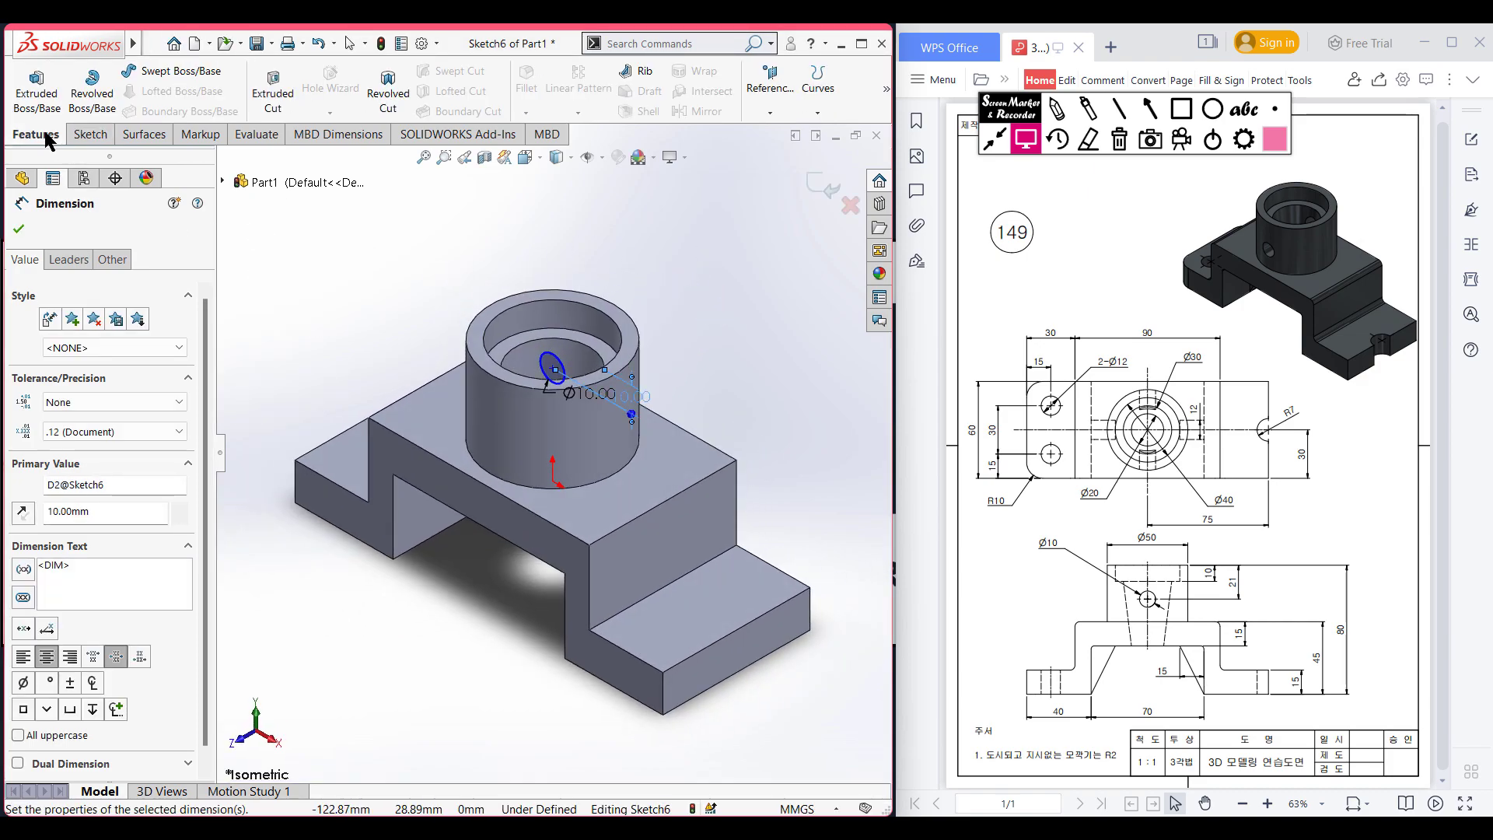
{"action": "left_click", "coordinate": [19, 229]}
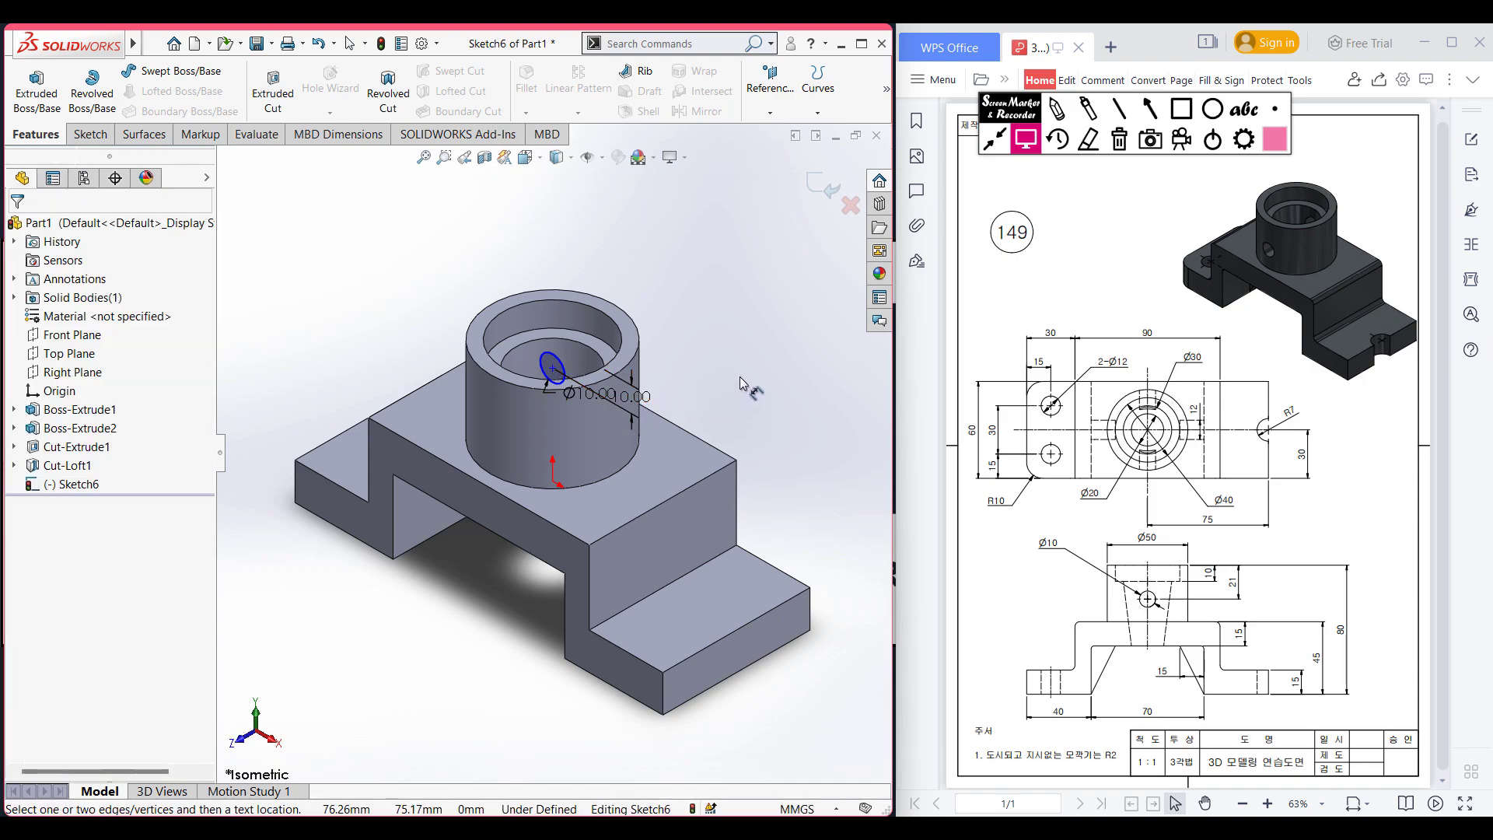
{"action": "key", "text": "ctrl+1"}
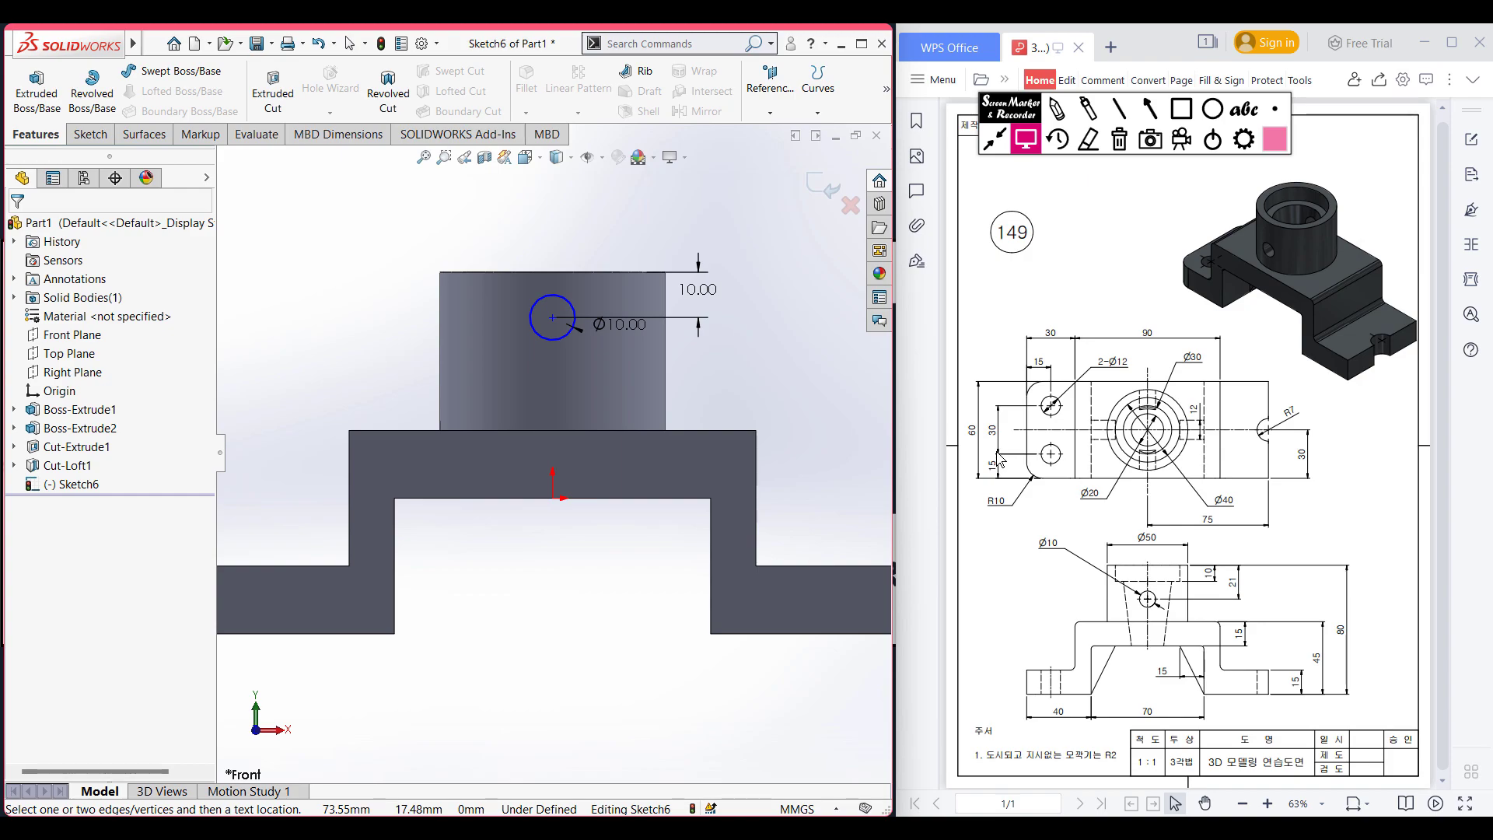
Set the distance between the boss's top edge and the 10 mm circle's centre to 21 mm
{"action": "double_click", "coordinate": [697, 290]}
{"action": "type", "text": "21"}
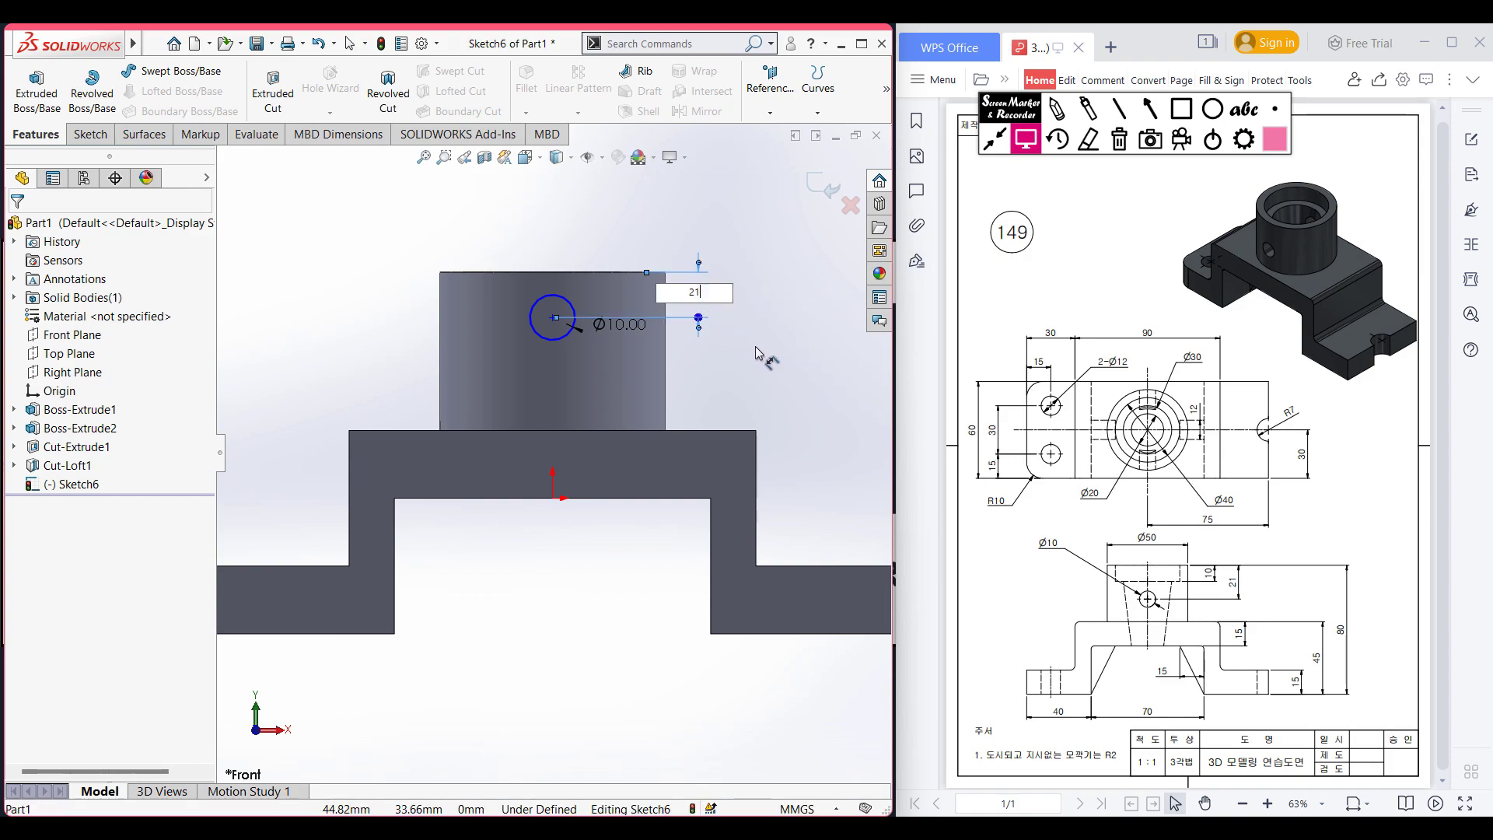
{"action": "key", "text": "Return"}
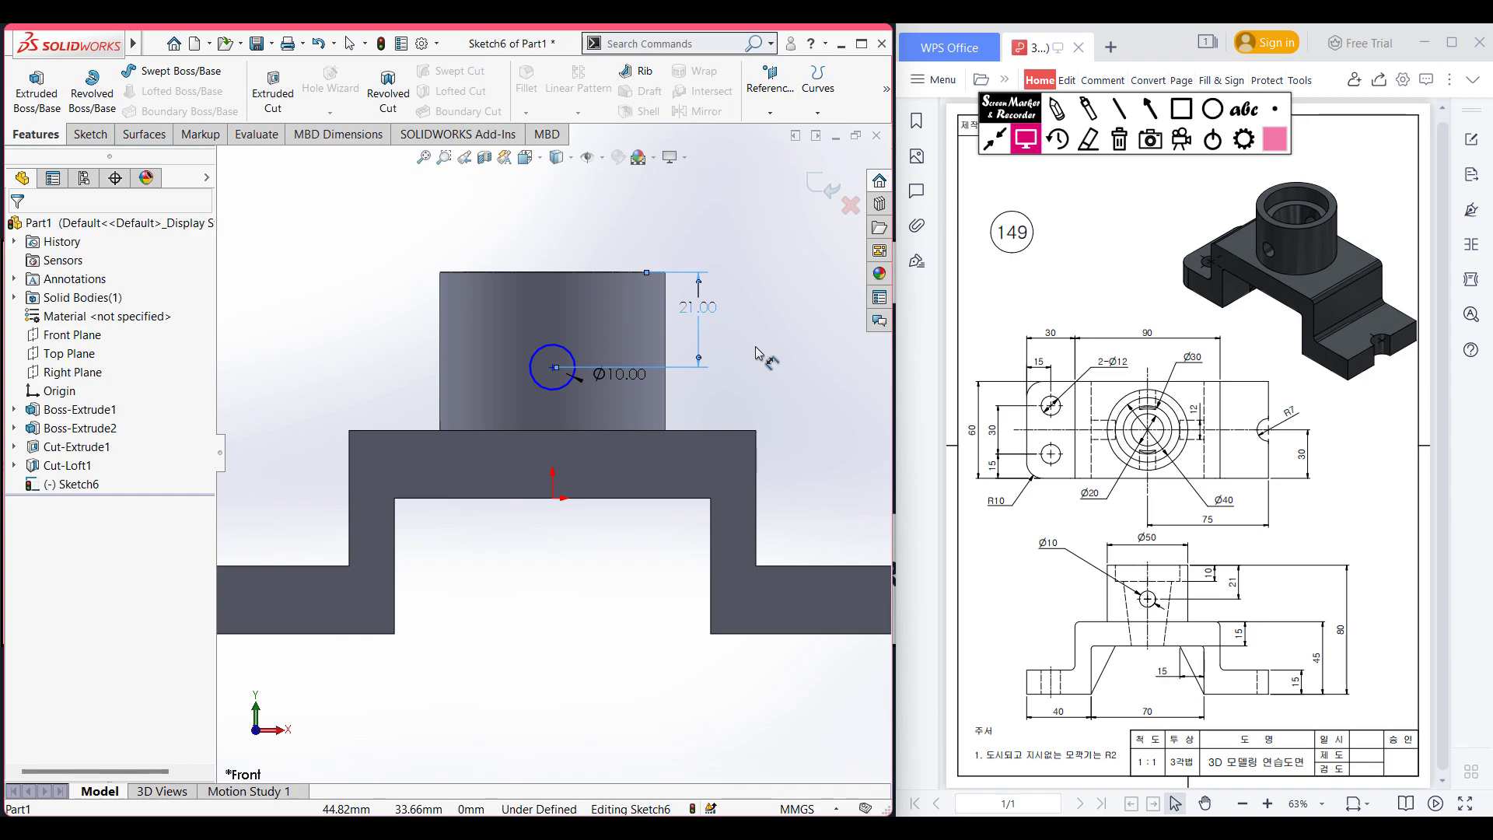
Cut the 10 mm circle through the boss with an Extruded Cut set to Through All - Both
{"action": "key", "text": "ctrl+7"}
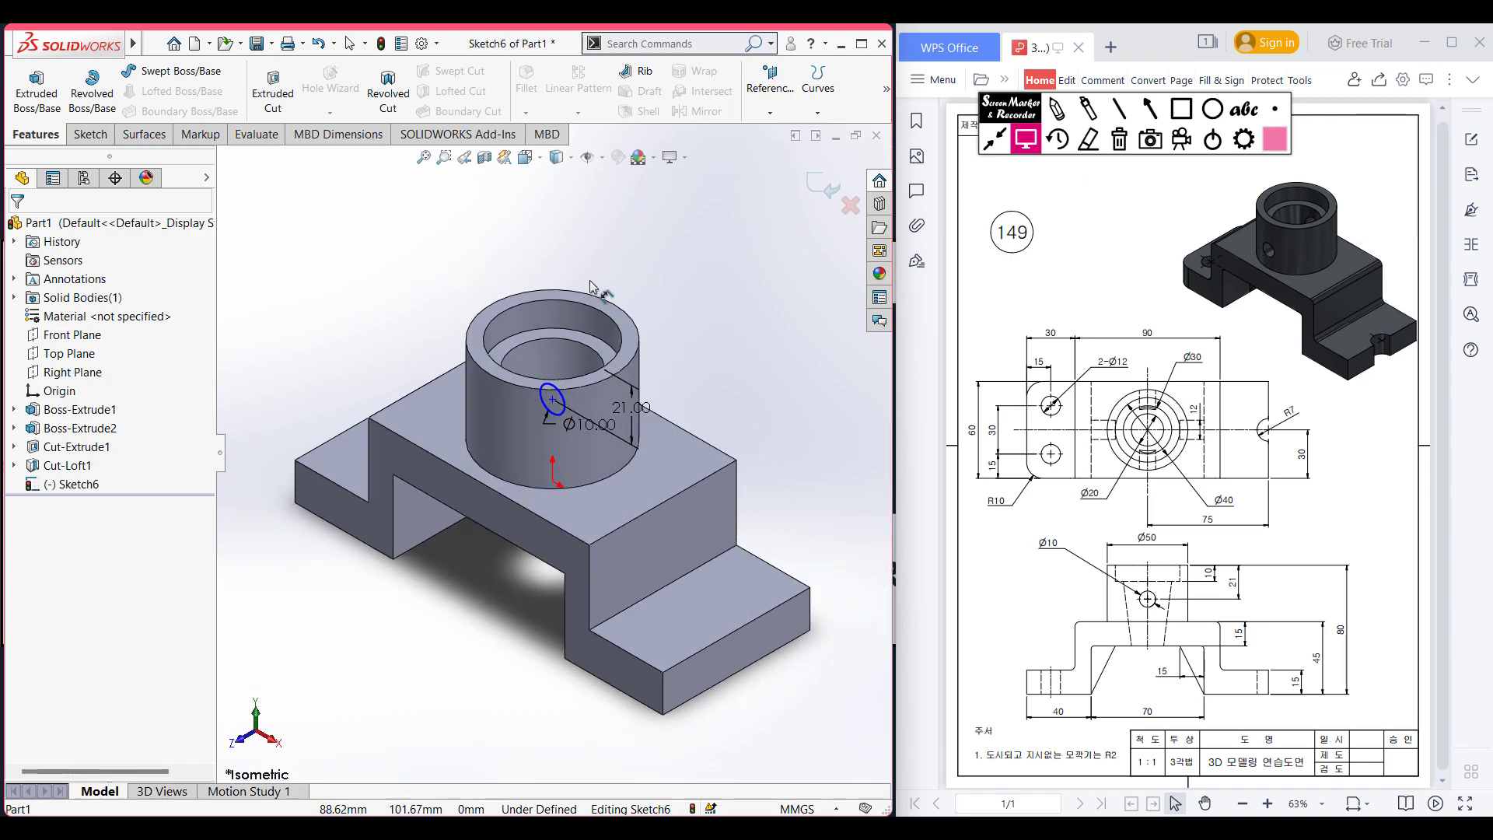
{"action": "left_click", "coordinate": [272, 97]}
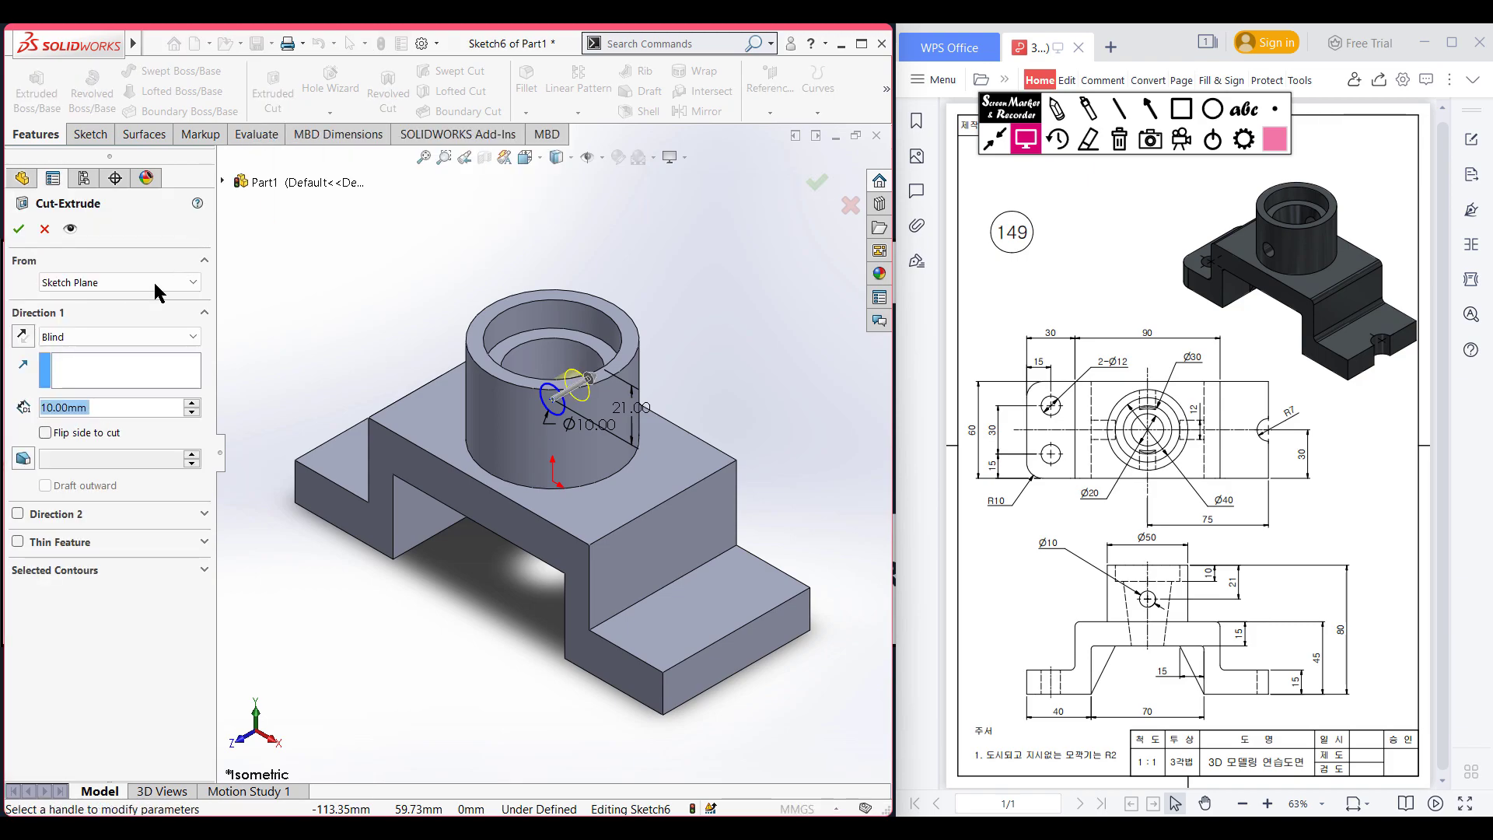
{"action": "left_click", "coordinate": [131, 339]}
{"action": "left_click", "coordinate": [113, 376]}
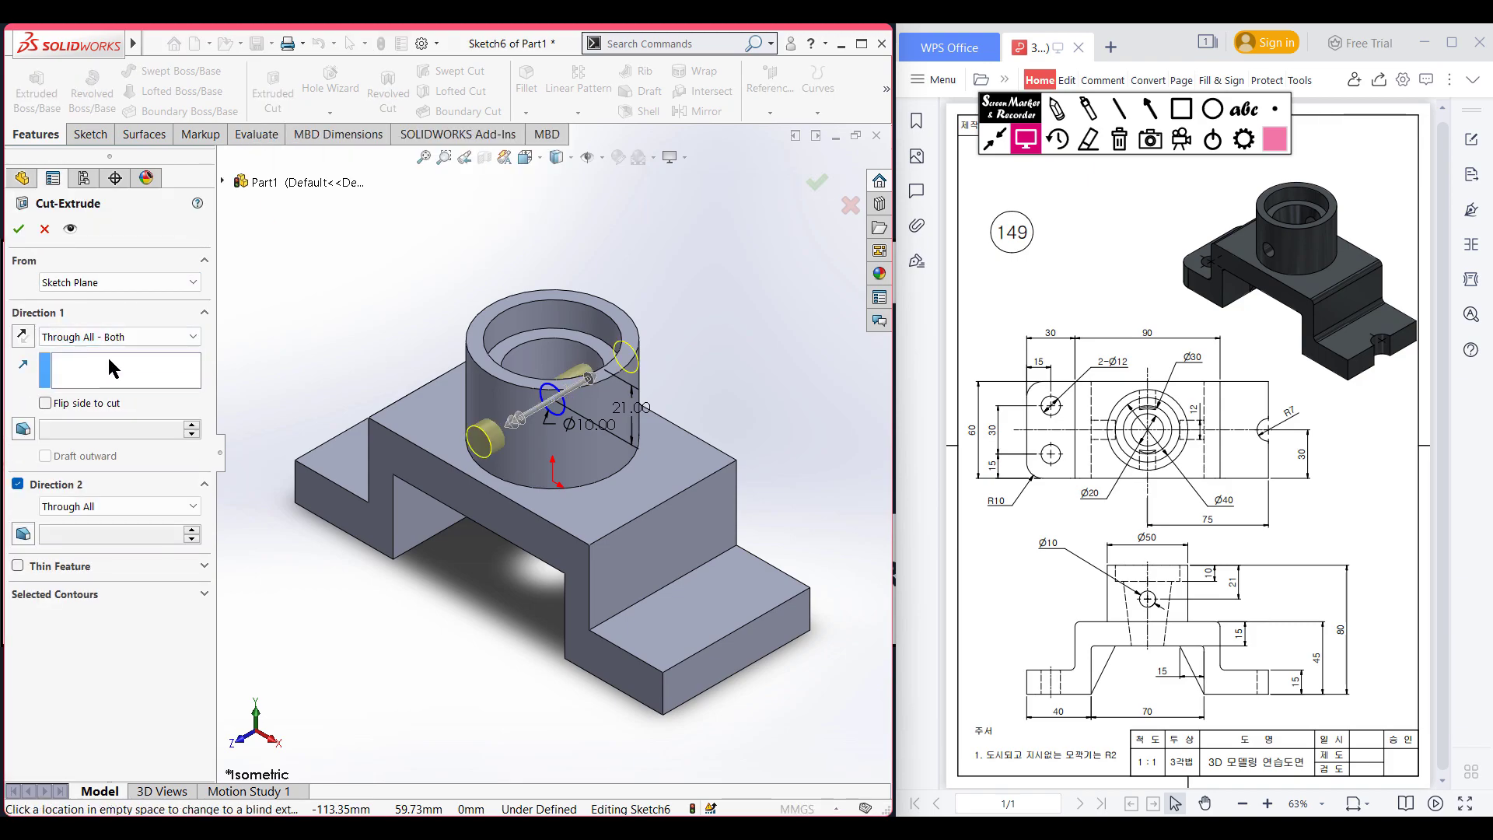
{"action": "left_click", "coordinate": [22, 228]}
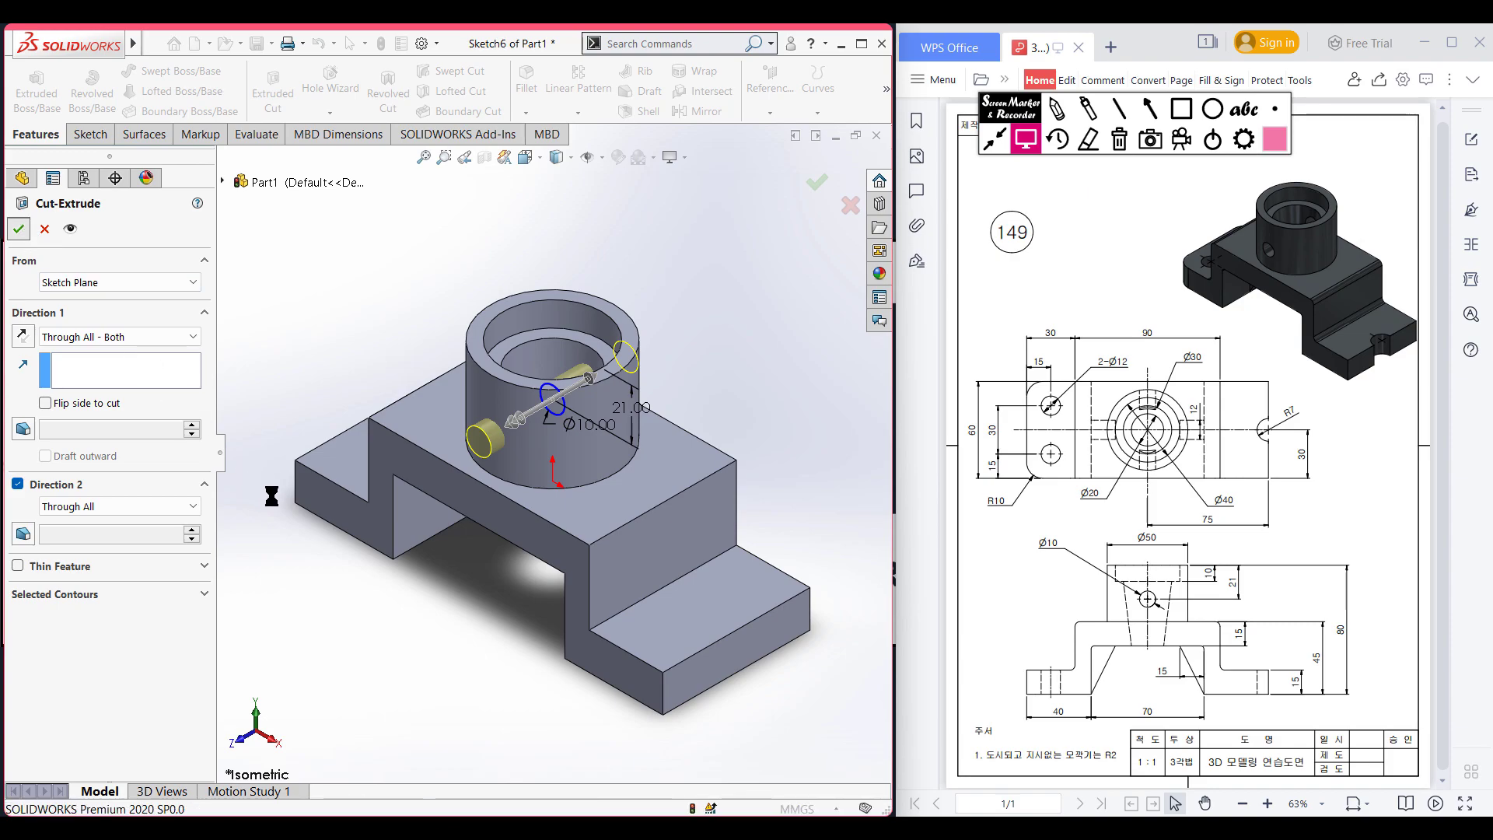
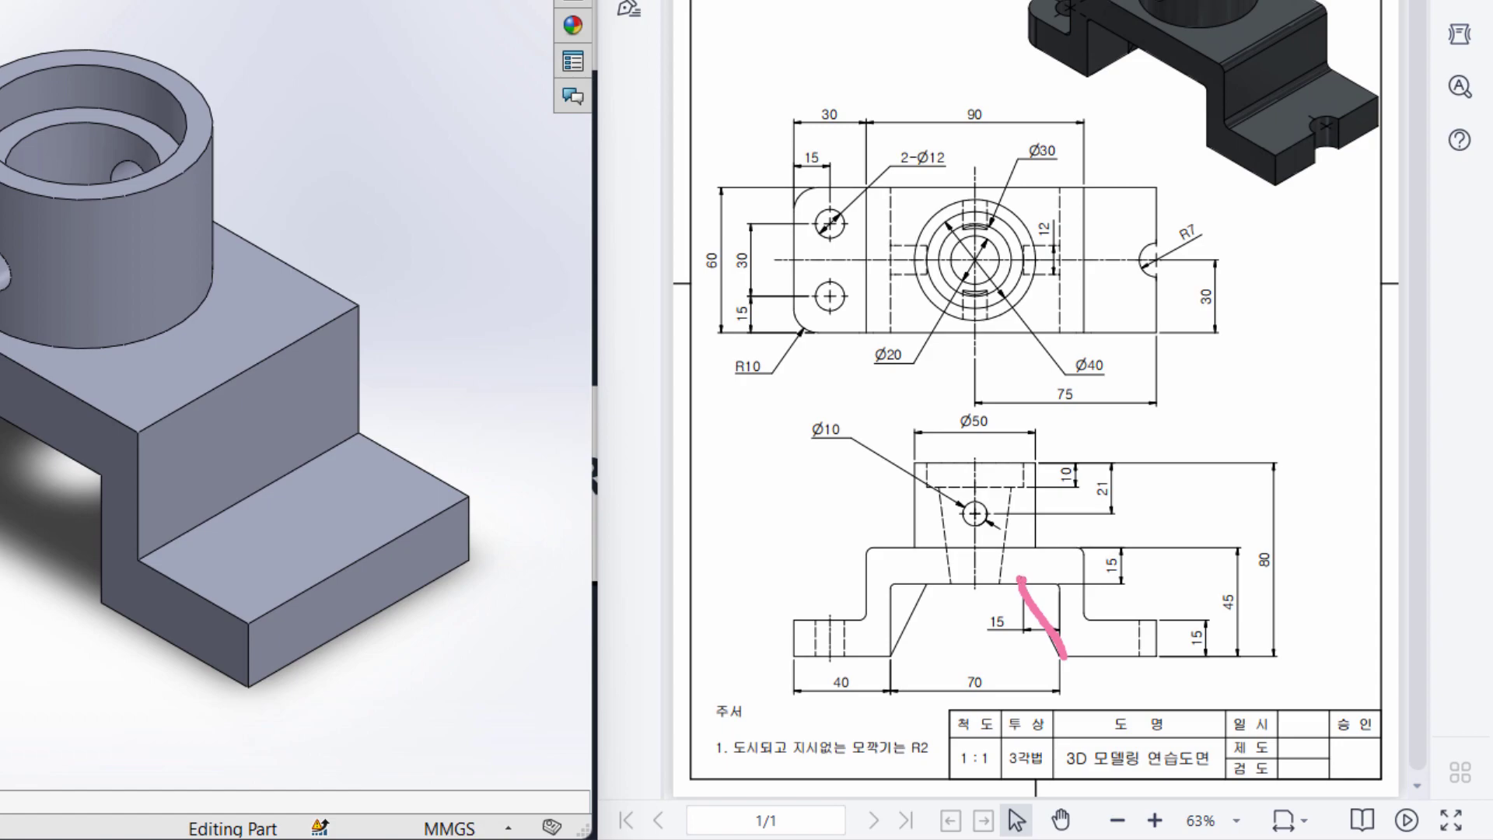
{"action": "mouse_move", "coordinate": [1019, 615]}
{"action": "left_mouse_down"}
{"action": "mouse_move", "coordinate": [973, 605]}
{"action": "mouse_move", "coordinate": [990, 648]}
{"action": "mouse_move", "coordinate": [1020, 632]}
{"action": "left_mouse_up"}
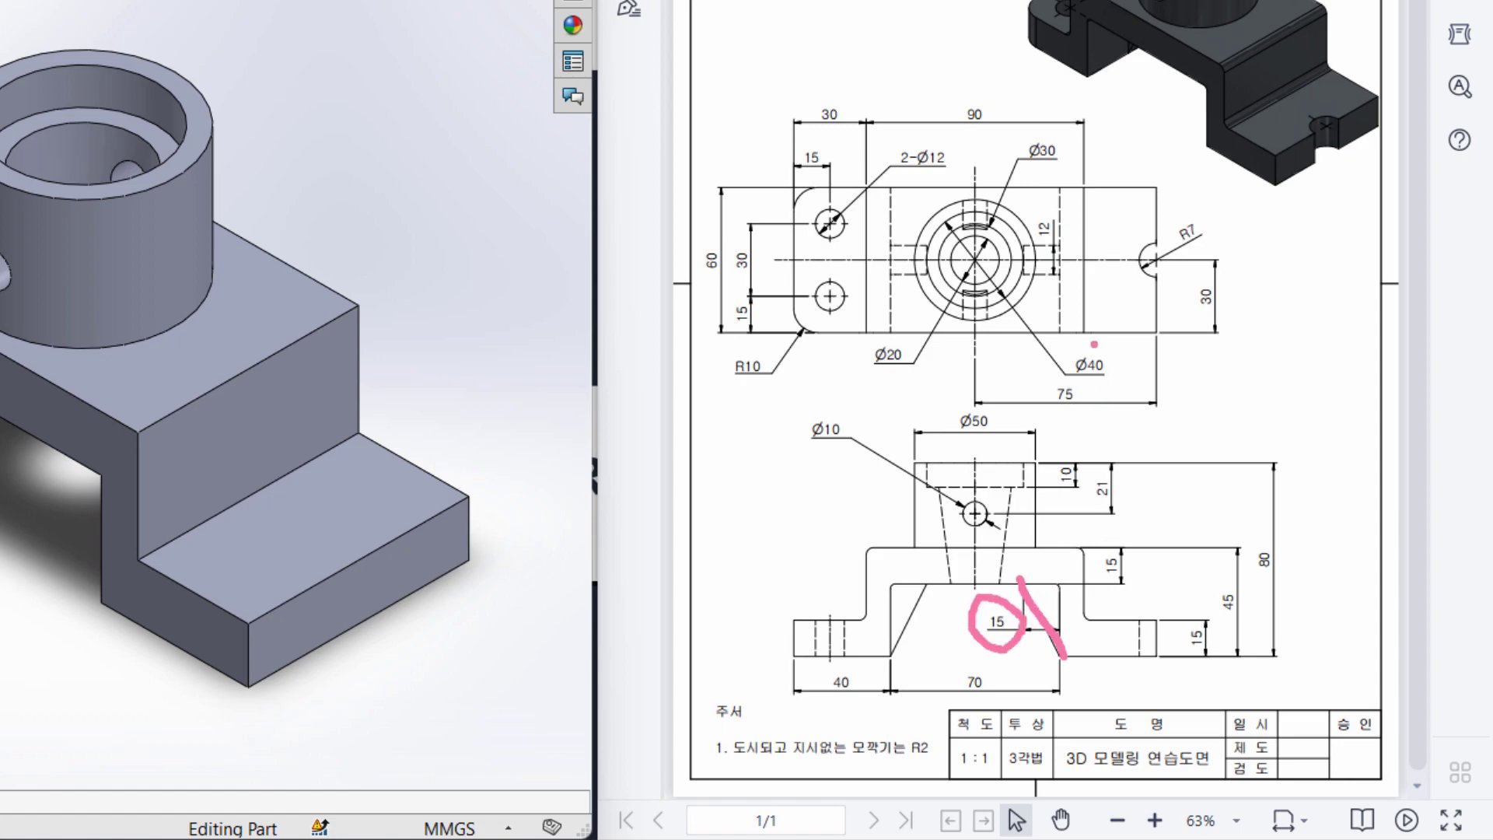
{"action": "mouse_move", "coordinate": [1076, 227]}
{"action": "left_mouse_down"}
{"action": "mouse_move", "coordinate": [1033, 208]}
{"action": "mouse_move", "coordinate": [1024, 241]}
{"action": "mouse_move", "coordinate": [1059, 251]}
{"action": "mouse_move", "coordinate": [1093, 236]}
{"action": "left_mouse_up"}
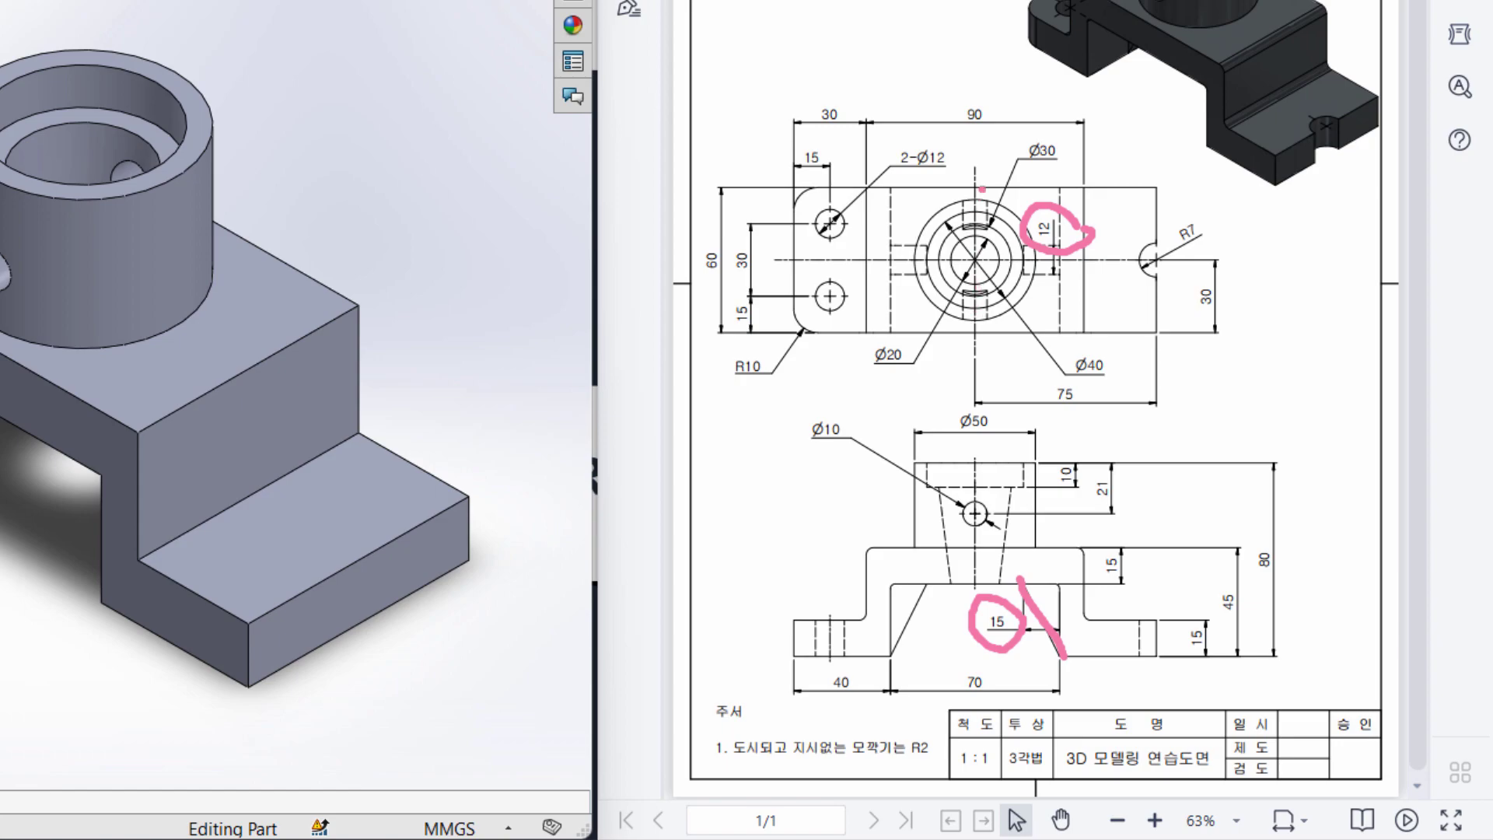
{"action": "left_click_drag", "start_coordinate": [980, 137], "coordinate": [977, 366]}
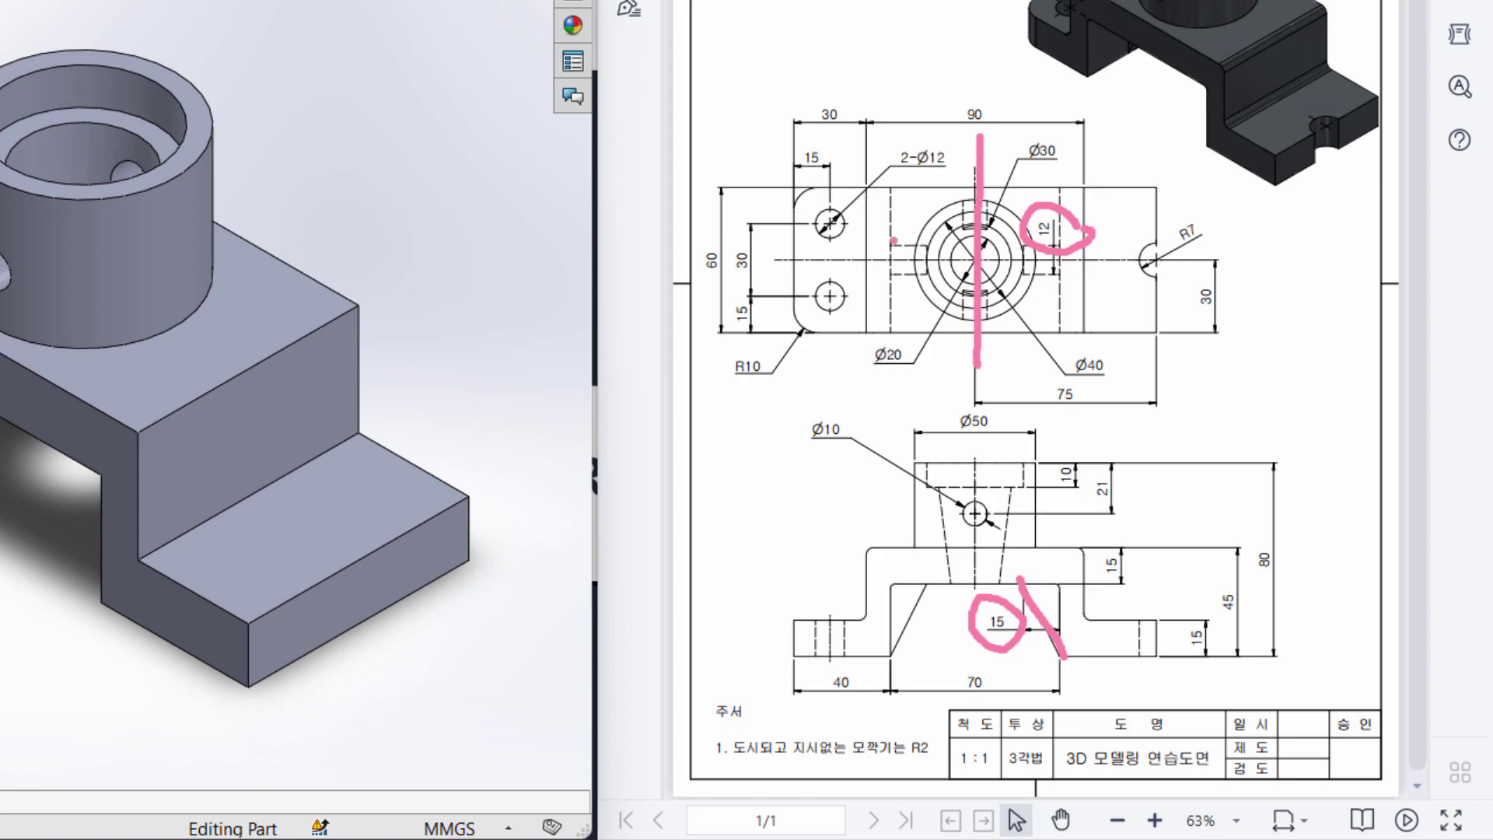
{"action": "mouse_move", "coordinate": [896, 241]}
{"action": "left_mouse_down"}
{"action": "mouse_move", "coordinate": [934, 282]}
{"action": "mouse_move", "coordinate": [902, 282]}
{"action": "mouse_move", "coordinate": [899, 248]}
{"action": "left_mouse_up"}
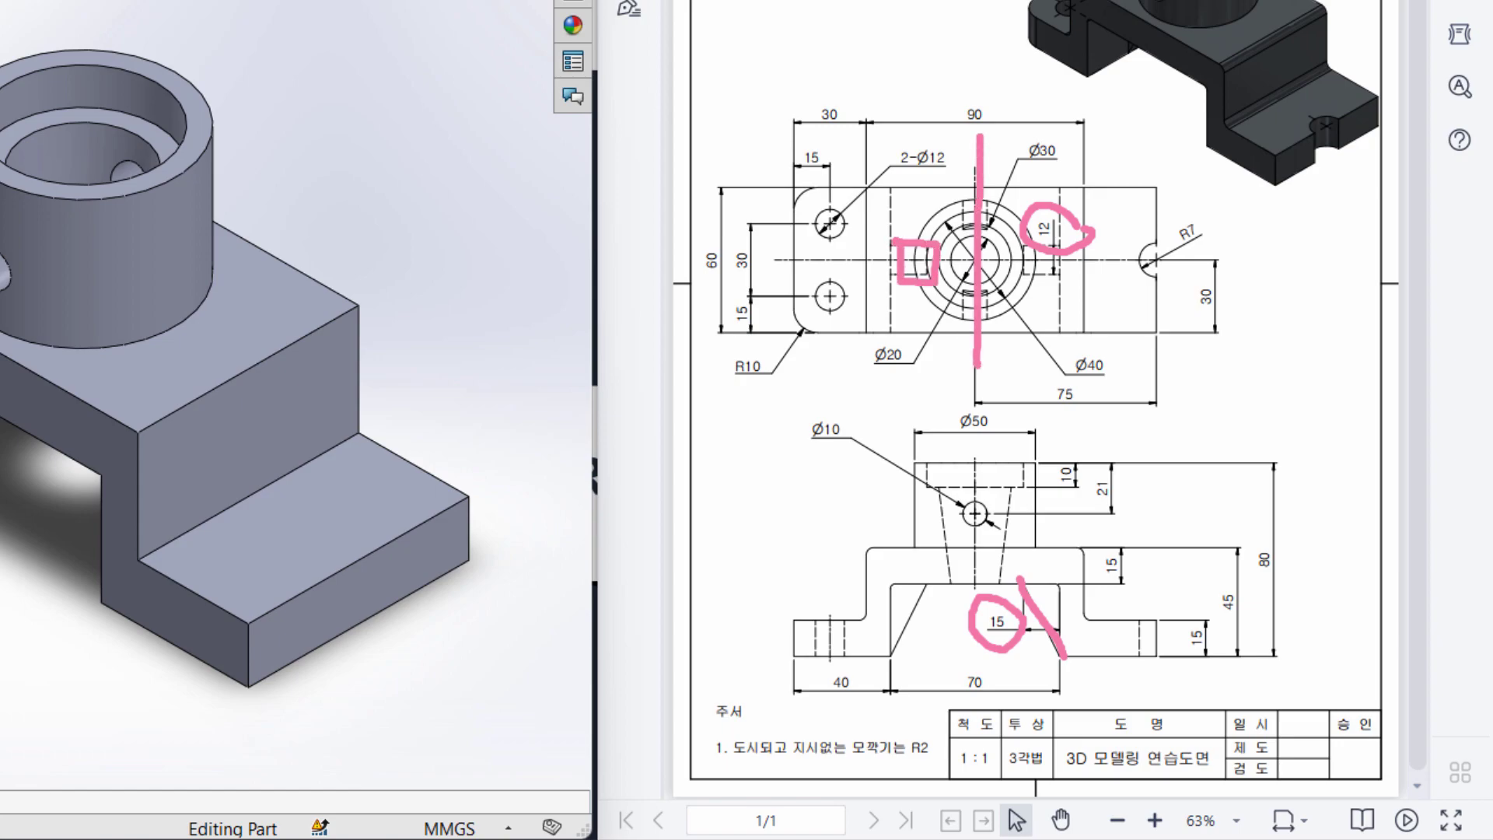
{"action": "left_click_drag", "start_coordinate": [934, 582], "coordinate": [880, 666]}
{"action": "key", "text": "Delete"}
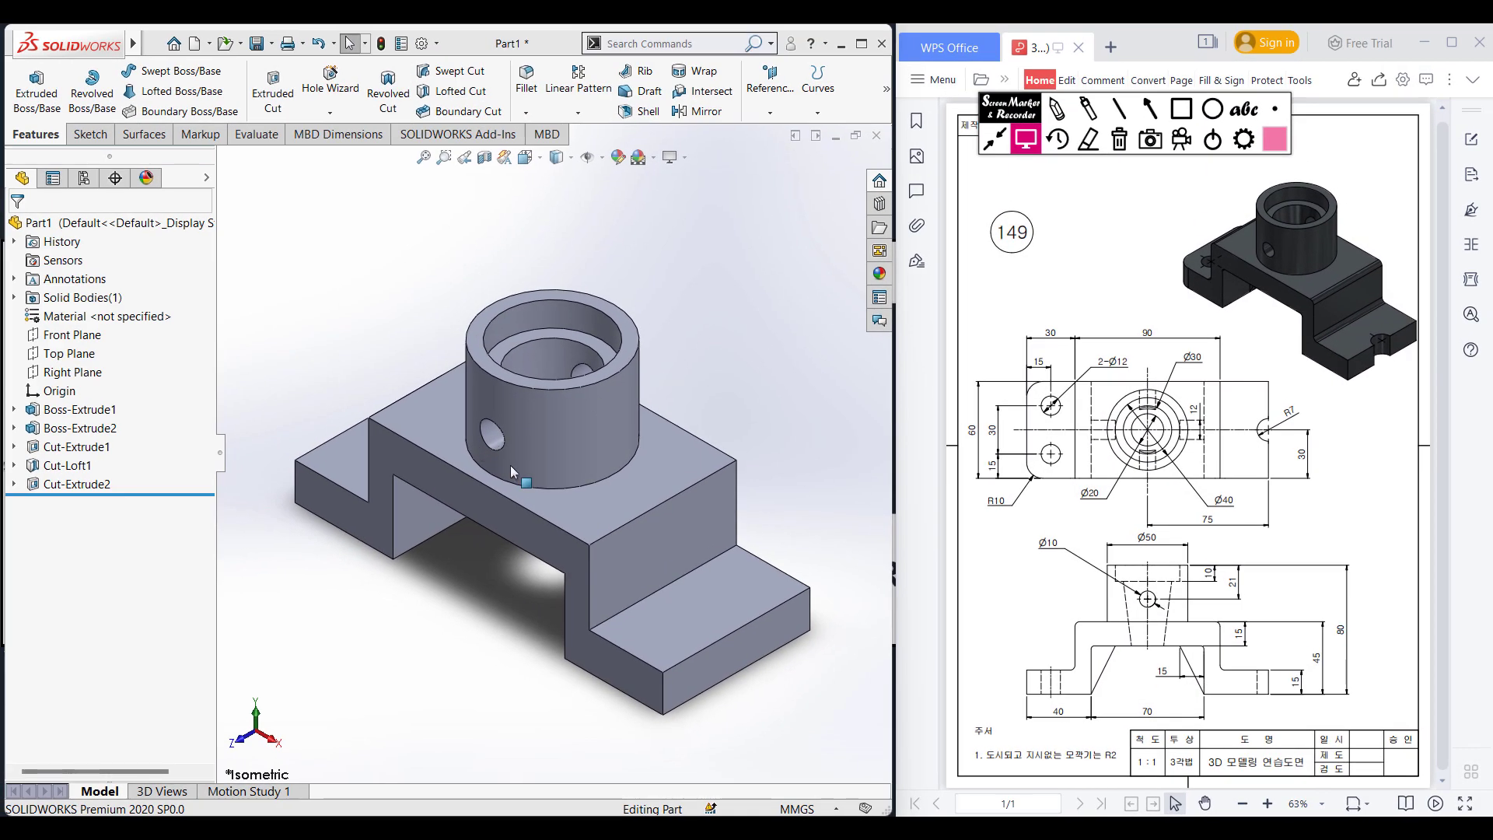
Sketch a line about 34 mm long on the Front Plane, from the right leg's inner bottom corner up to the raised section's underside
{"action": "right_click", "coordinate": [70, 335]}
{"action": "left_click", "coordinate": [82, 312]}
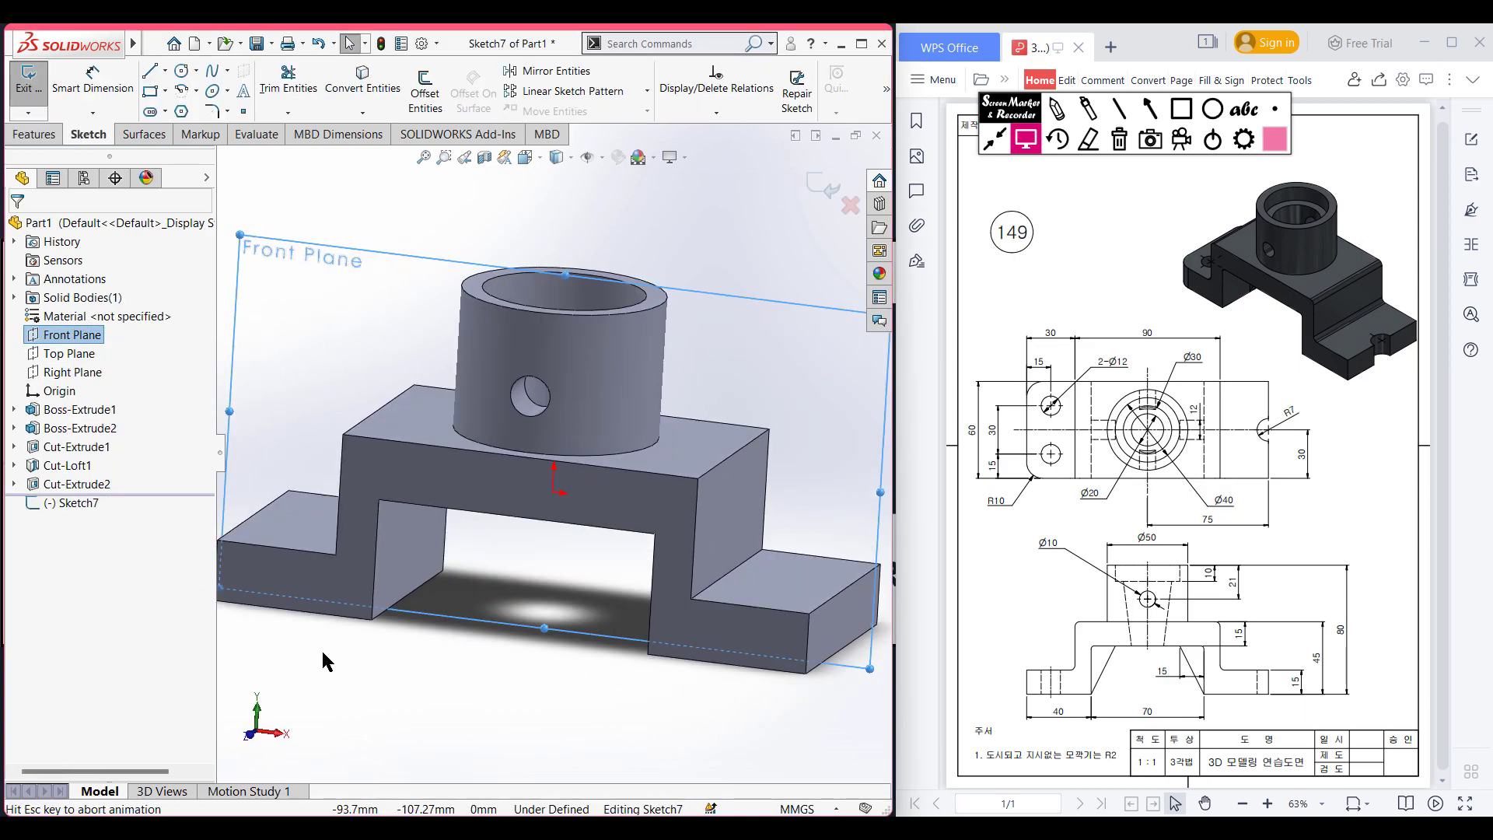
{"action": "left_click", "coordinate": [150, 71]}
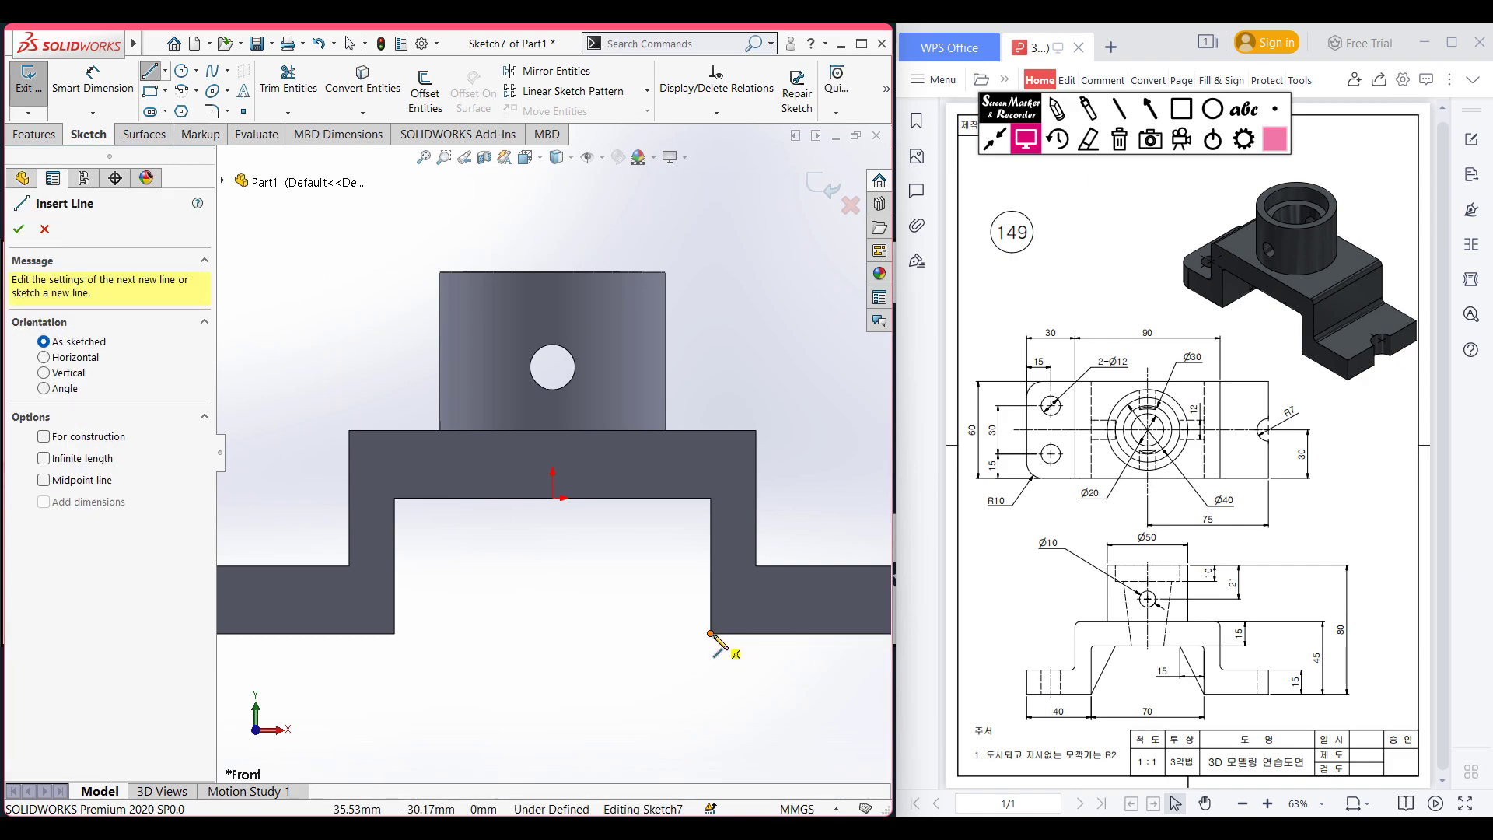
{"action": "left_click", "coordinate": [710, 634]}
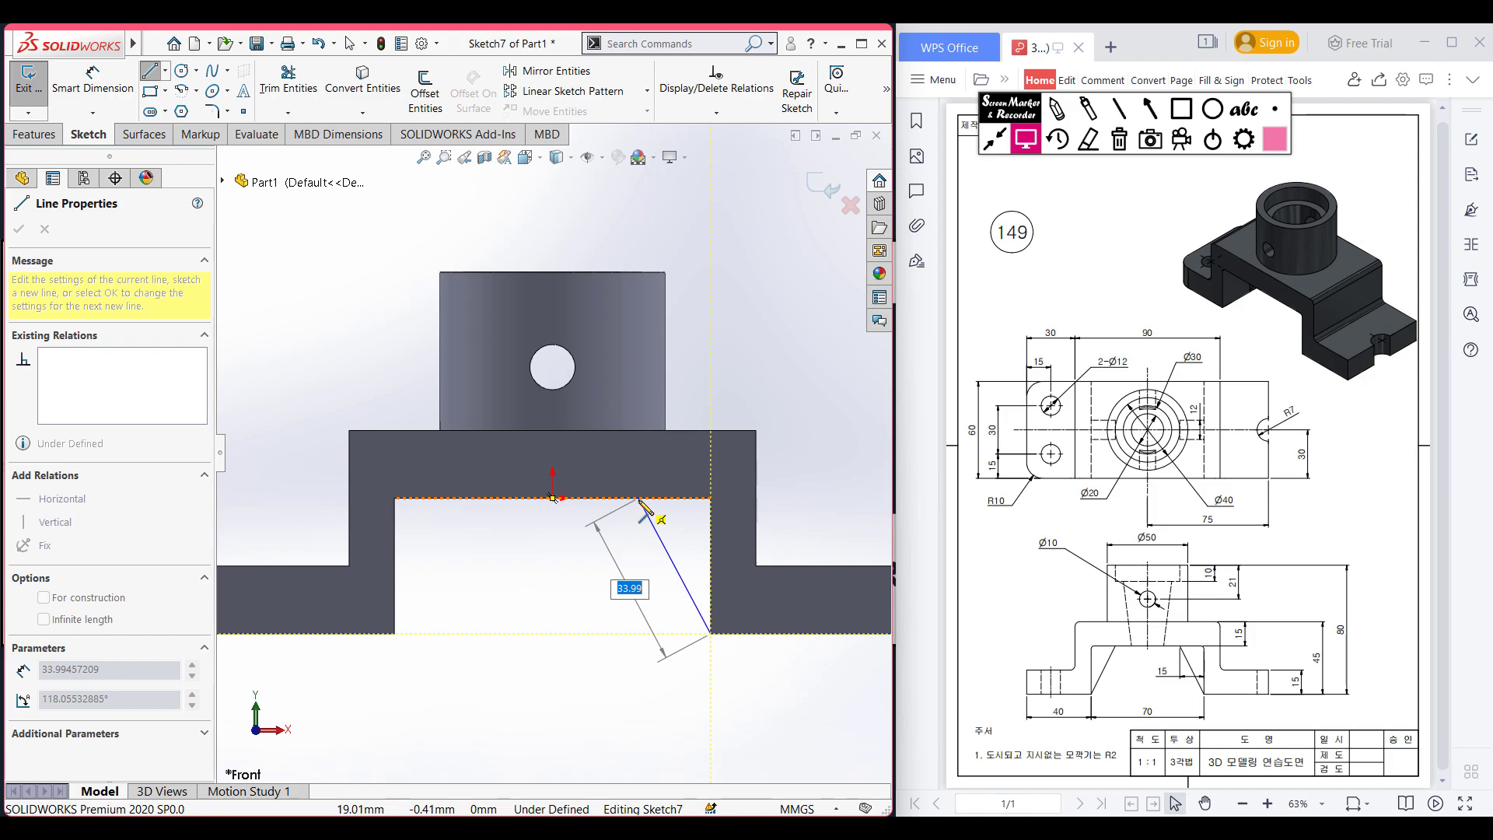
{"action": "left_click", "coordinate": [638, 498]}
Dimension the line's upper endpoint 15 mm horizontally from the right leg's inner face
{"action": "right_click_drag", "start_coordinate": [712, 383], "coordinate": [711, 476]}
{"action": "left_click", "coordinate": [638, 498]}
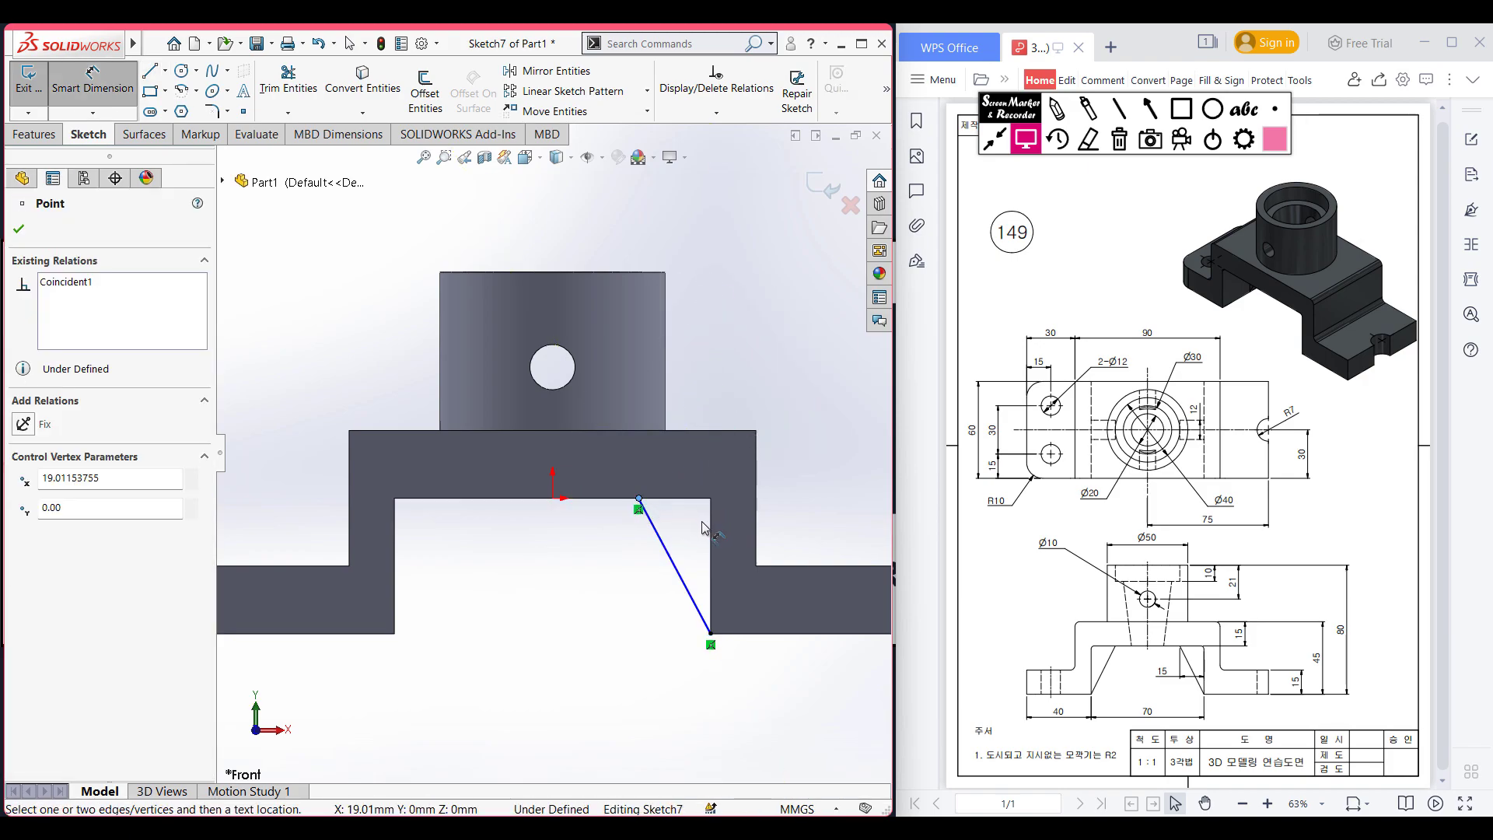
{"action": "left_click", "coordinate": [711, 531]}
{"action": "left_click", "coordinate": [579, 567]}
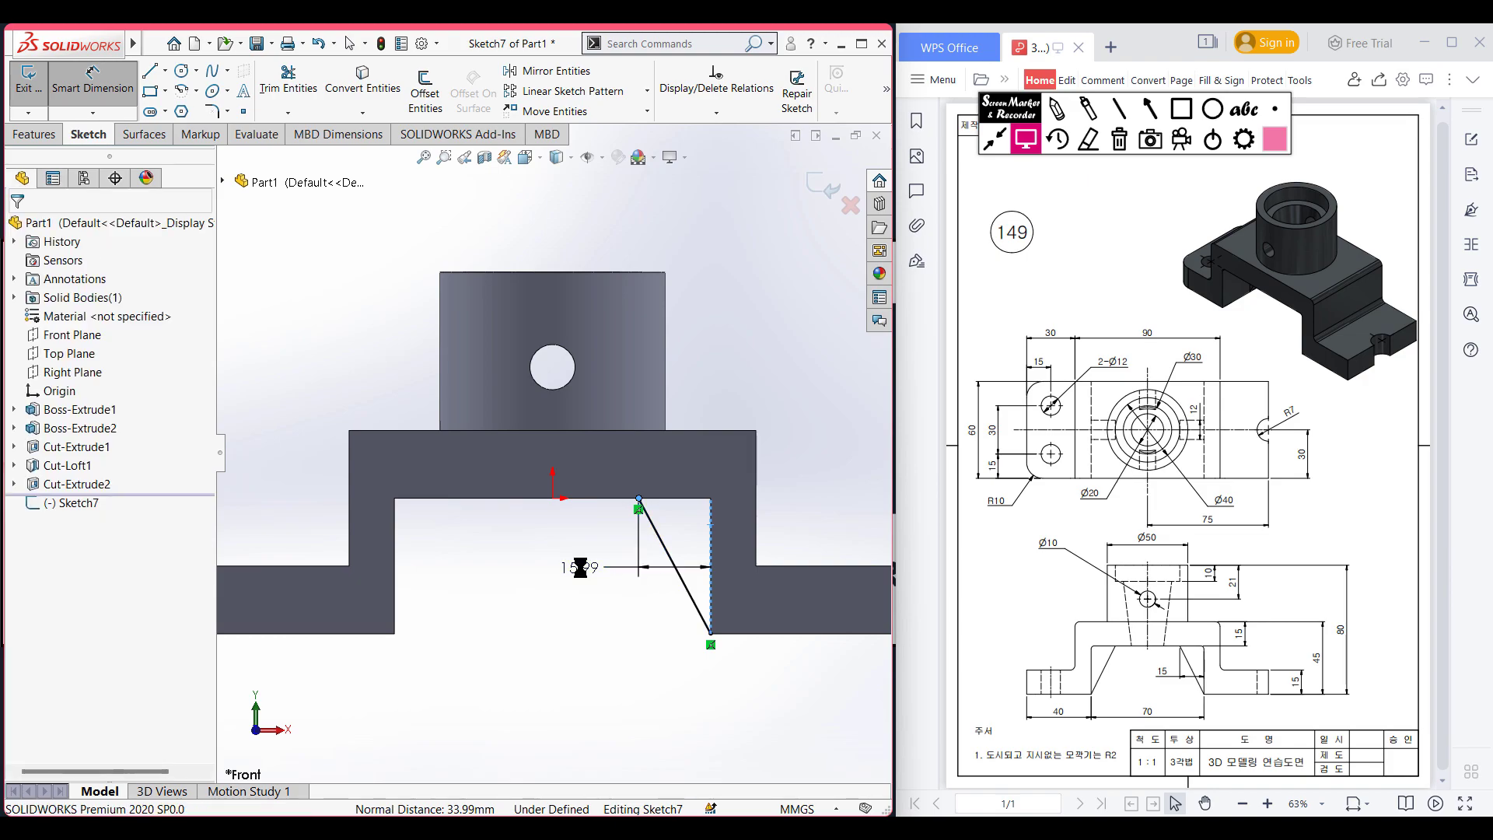
{"action": "key", "text": "Return"}
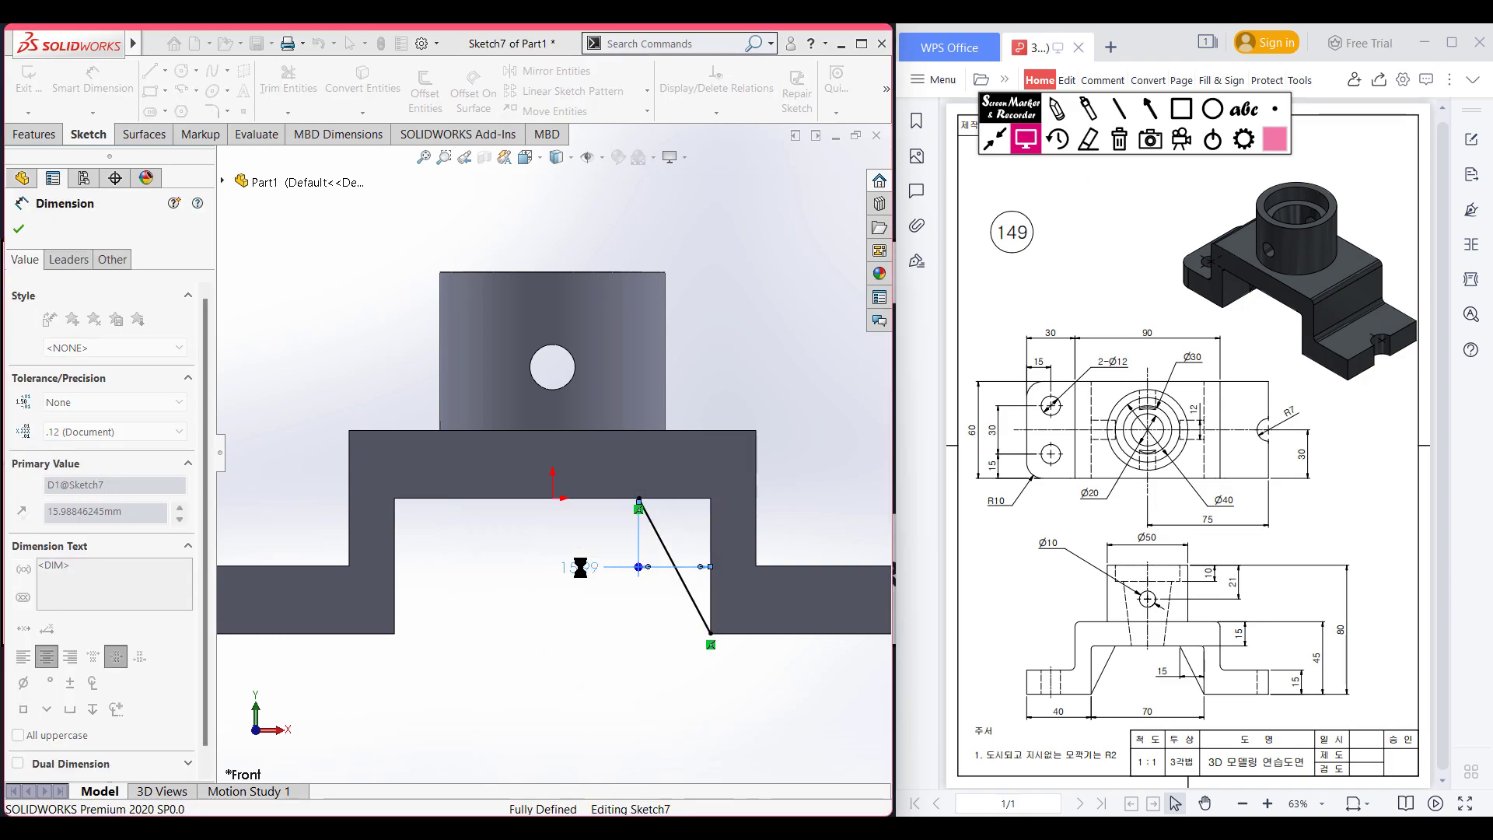
Create a 12 mm thick Rib from the slanted line, with thickness on both sides, and inspect it from below
{"action": "key", "text": "ctrl+7"}
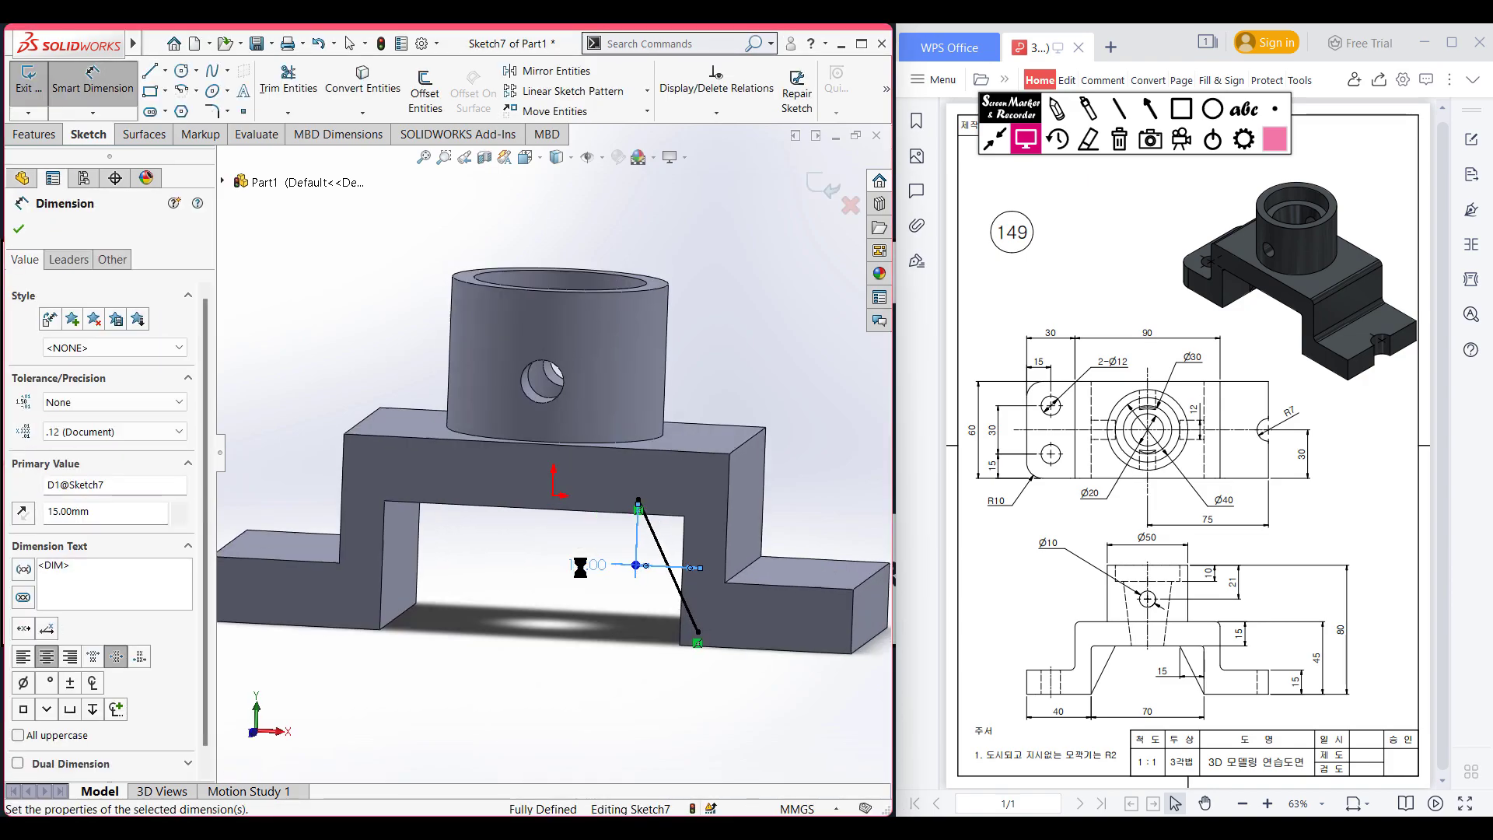
{"action": "left_click", "coordinate": [24, 138]}
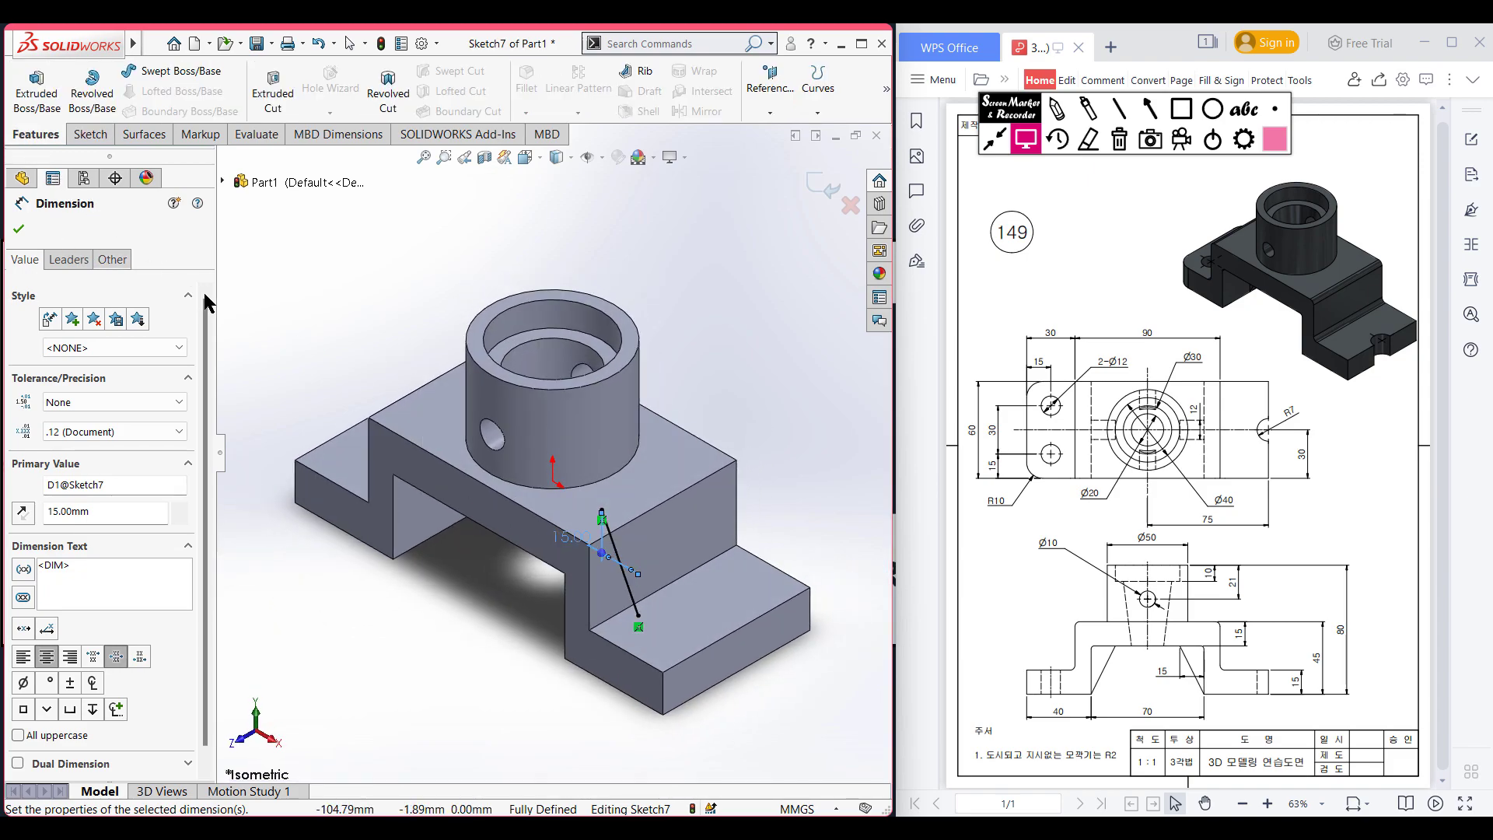
{"action": "left_click", "coordinate": [627, 74]}
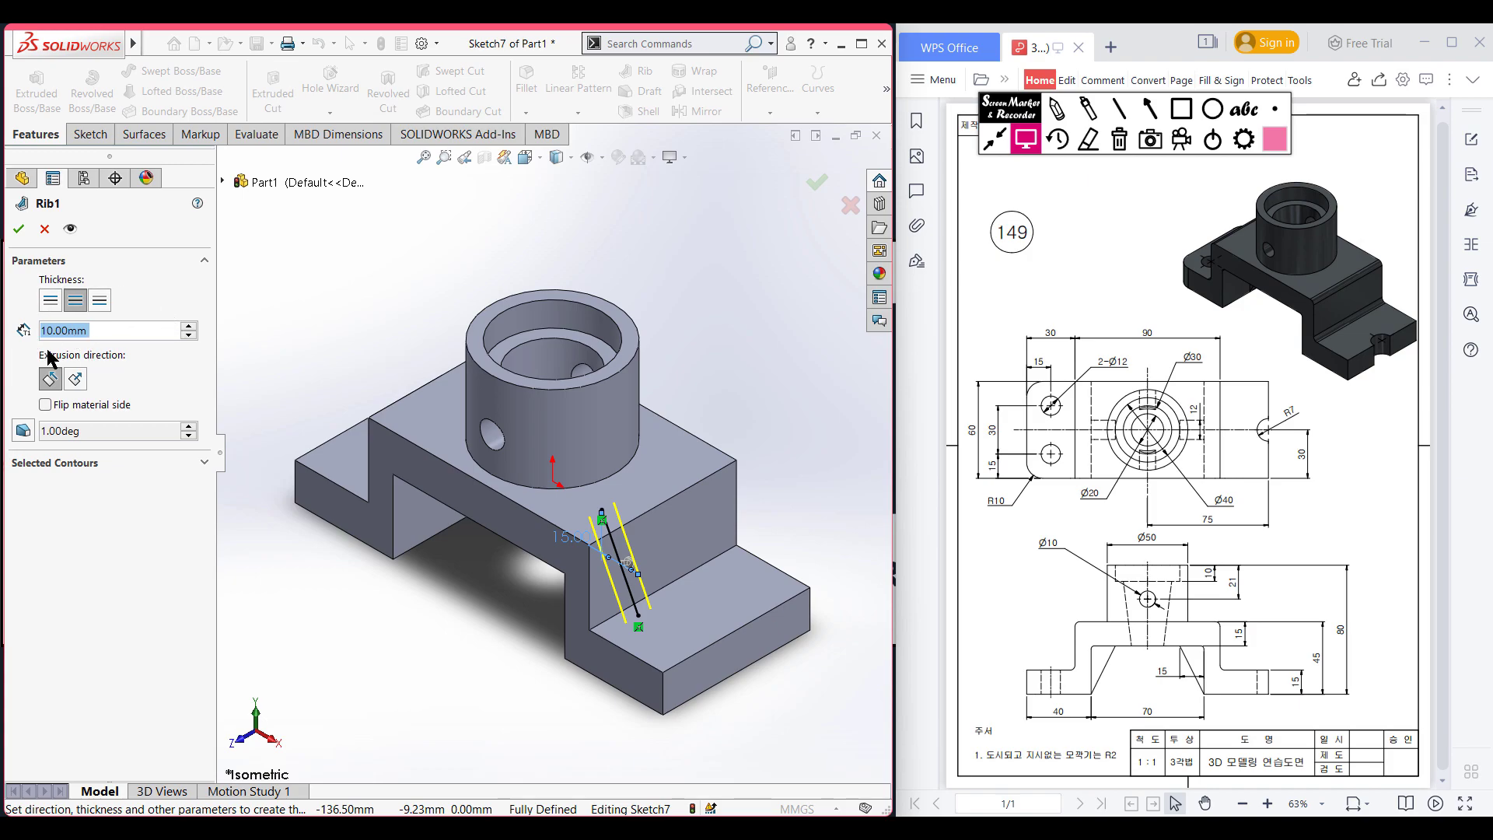
{"action": "type", "text": "12"}
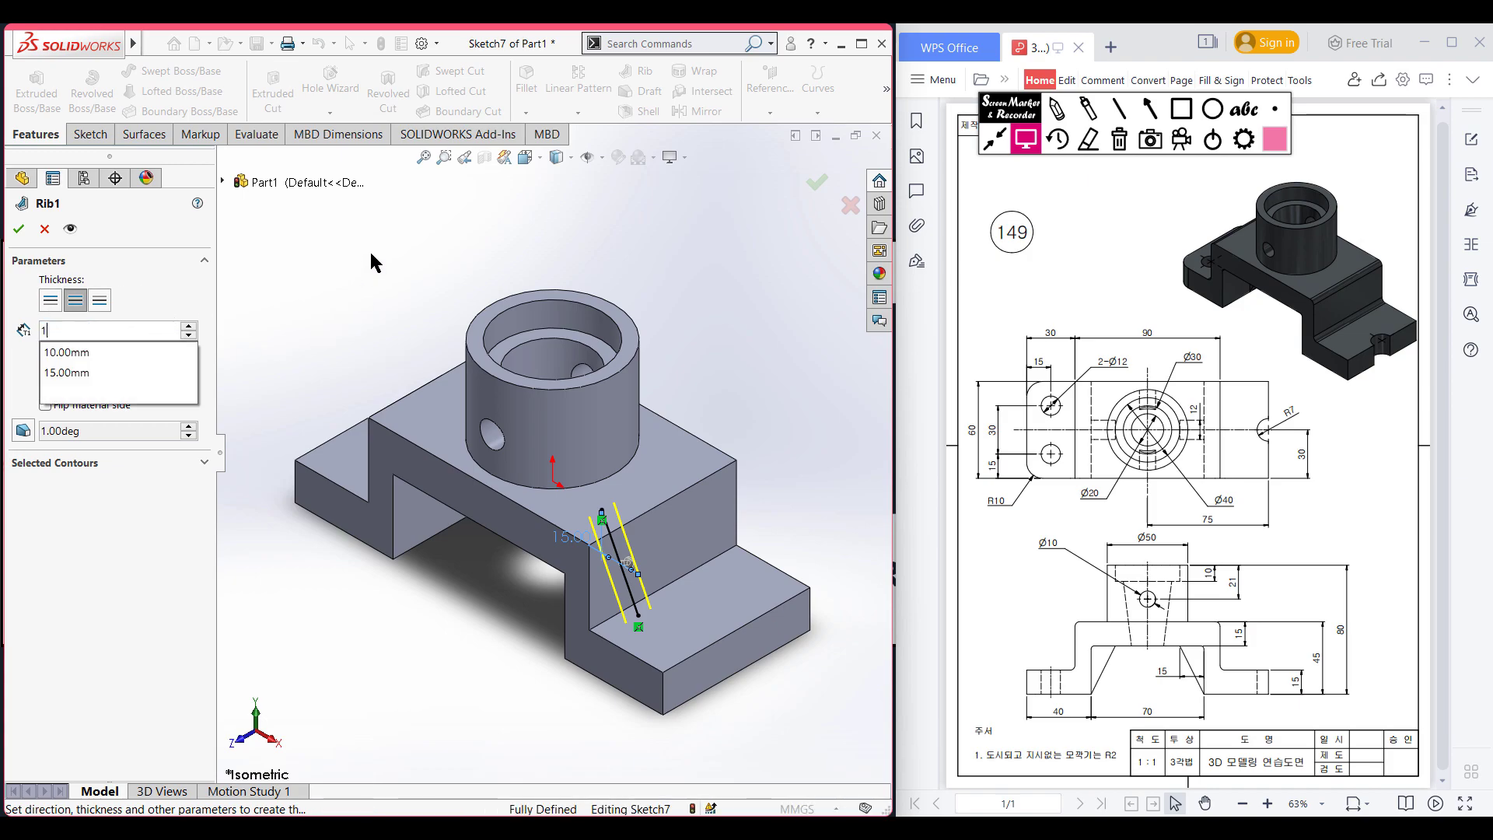
{"action": "key", "text": "Return"}
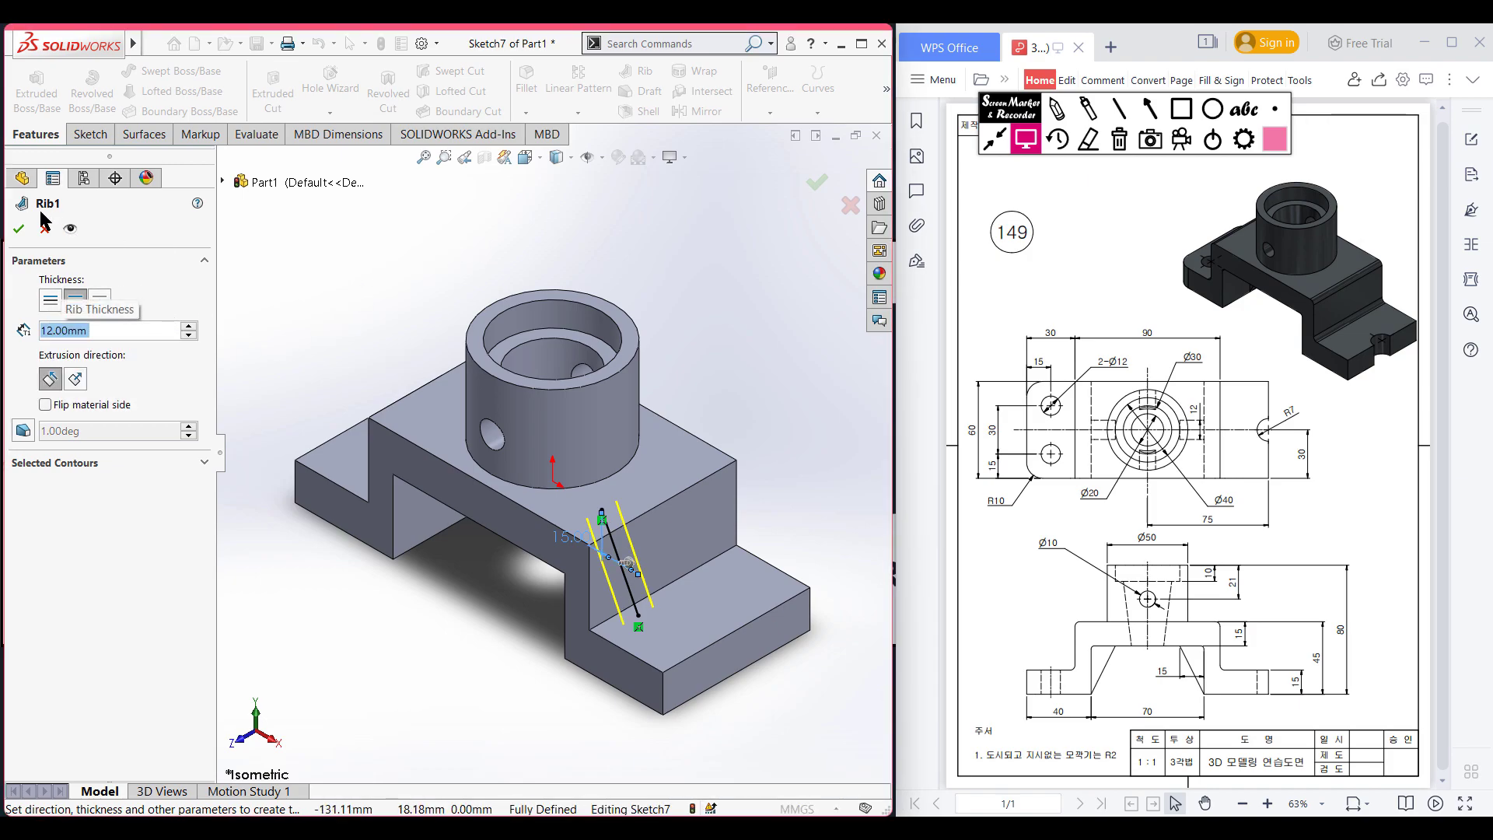
{"action": "key", "text": "Return"}
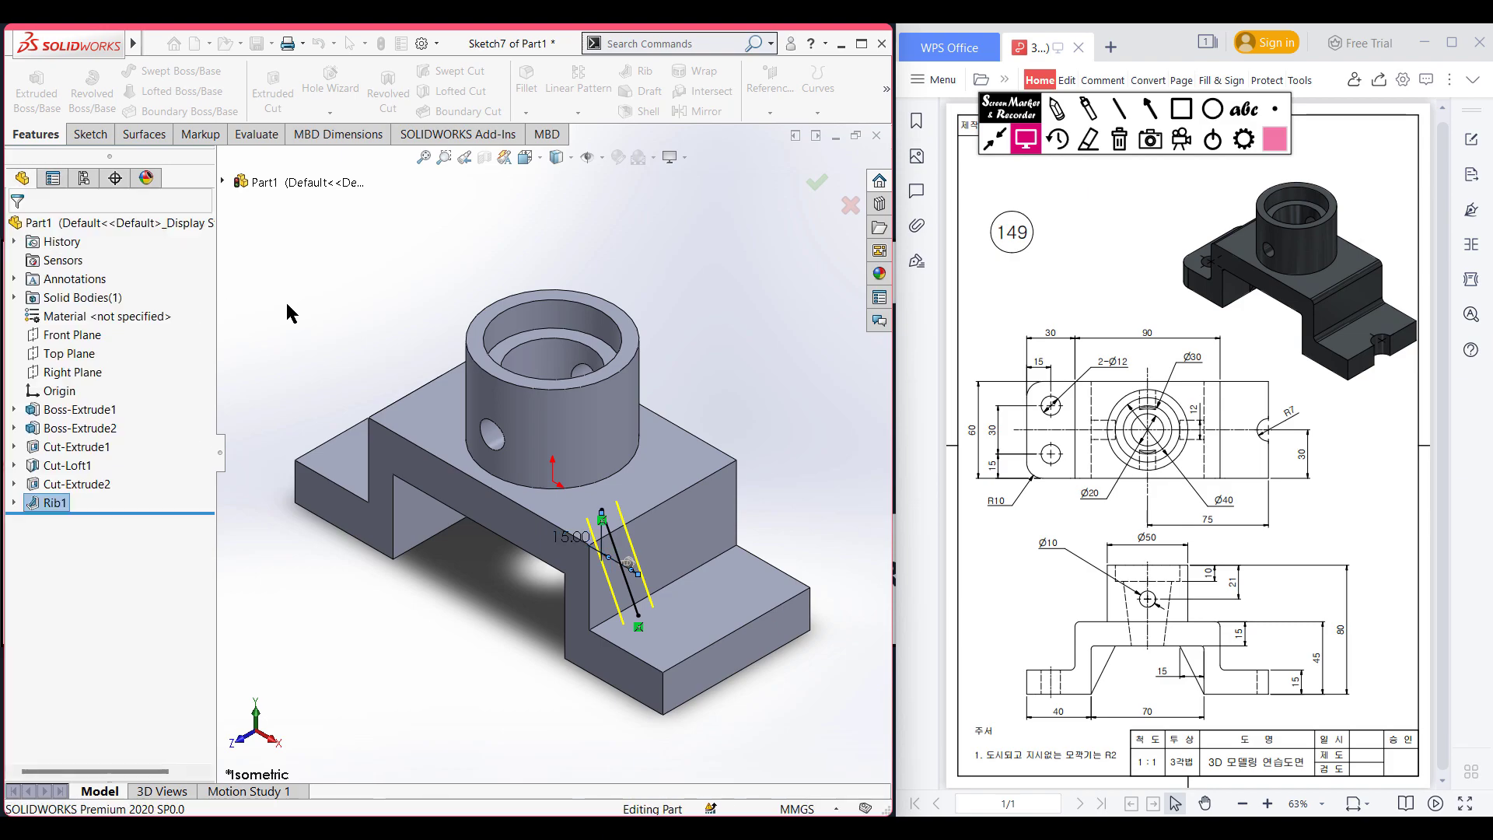
{"action": "key", "text": "f"}
{"action": "middle_click_drag", "start_coordinate": [410, 605], "coordinate": [490, 527]}
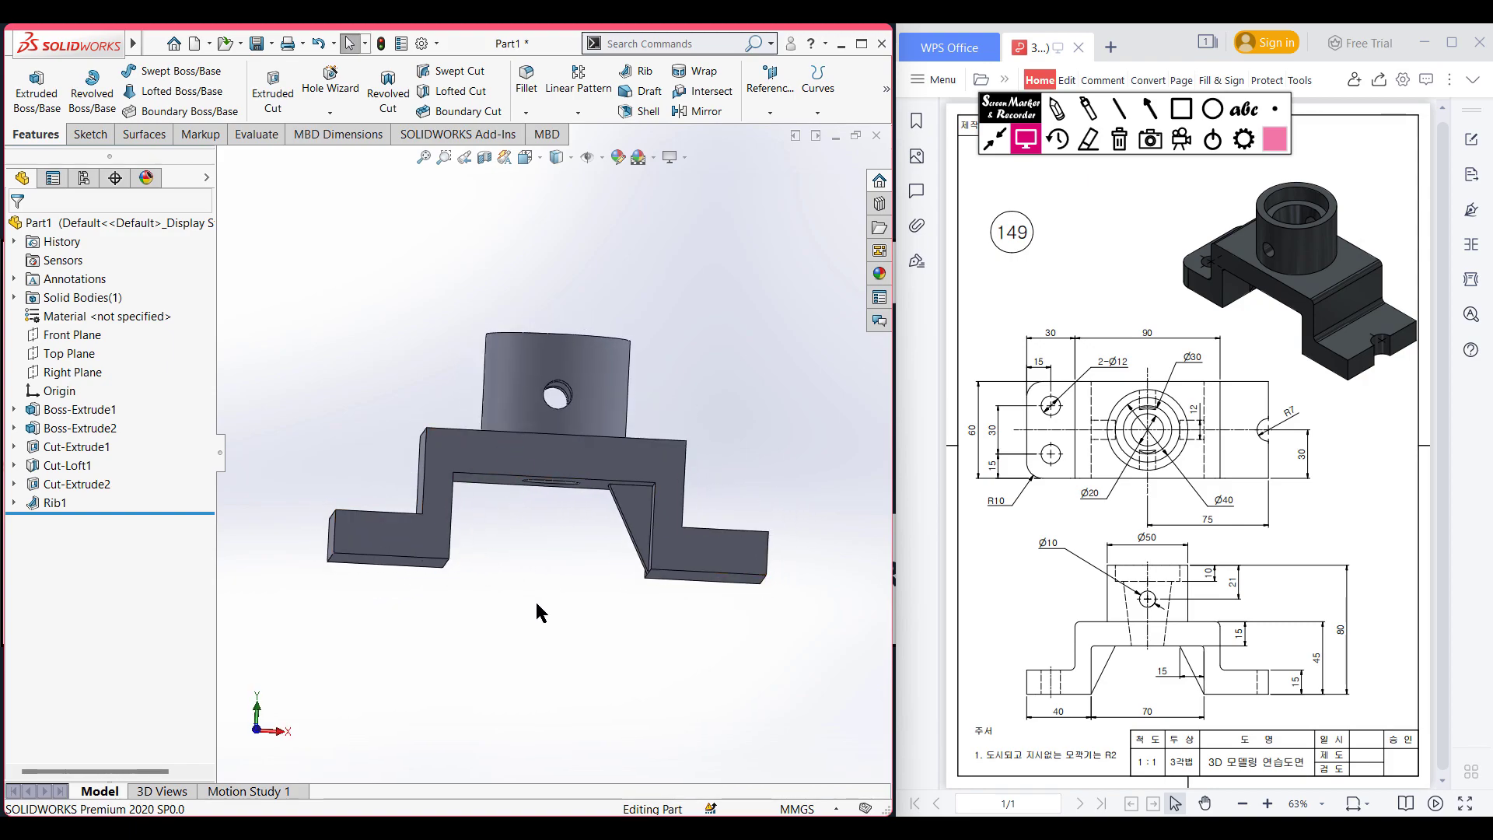
{"action": "key", "text": "ctrl+7"}
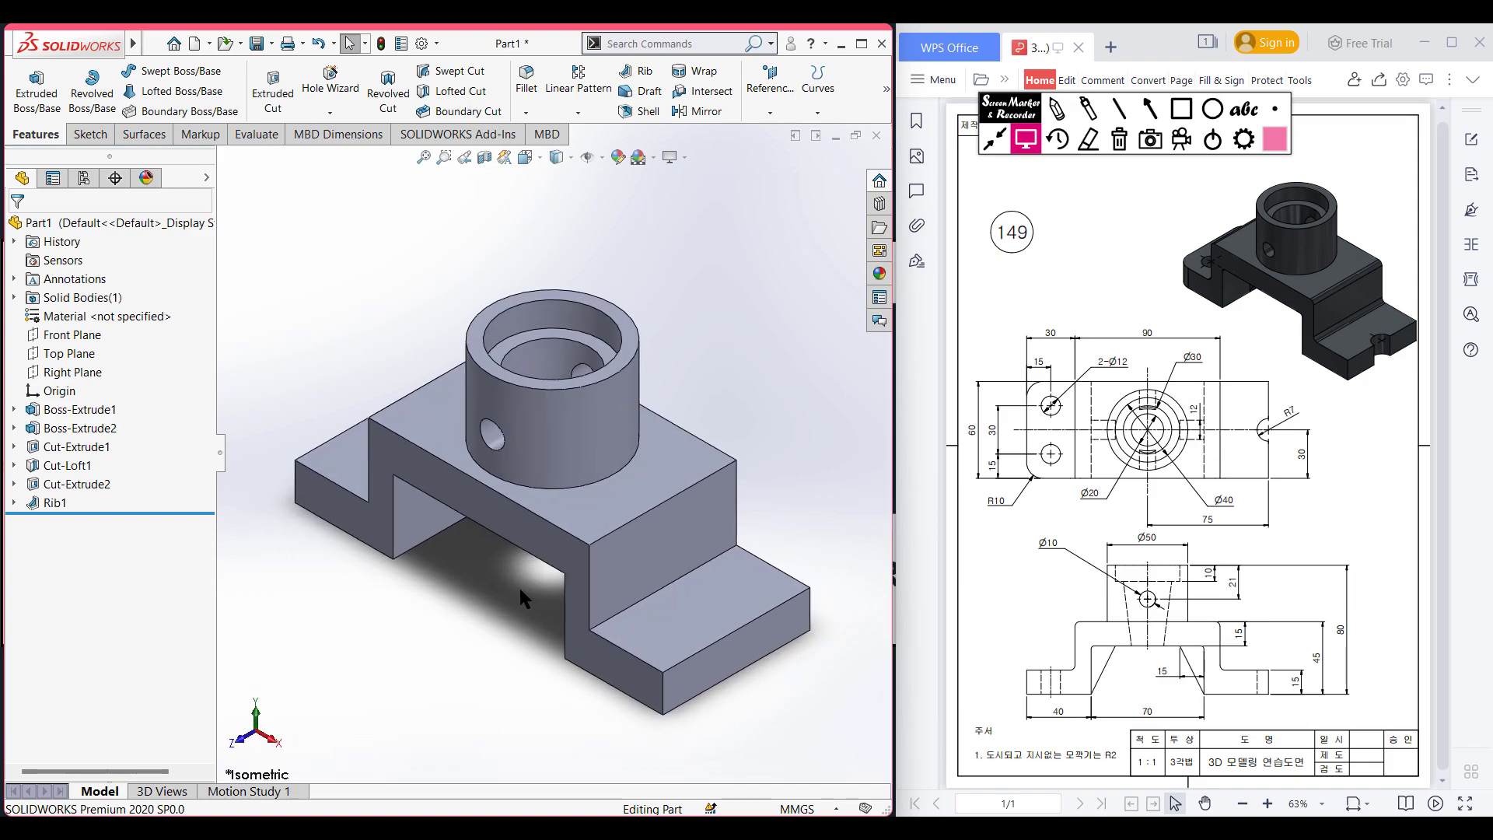
Mirror the rib about the Right Plane onto the opposite leg and inspect both ribs from below
{"action": "left_click", "coordinate": [84, 372]}
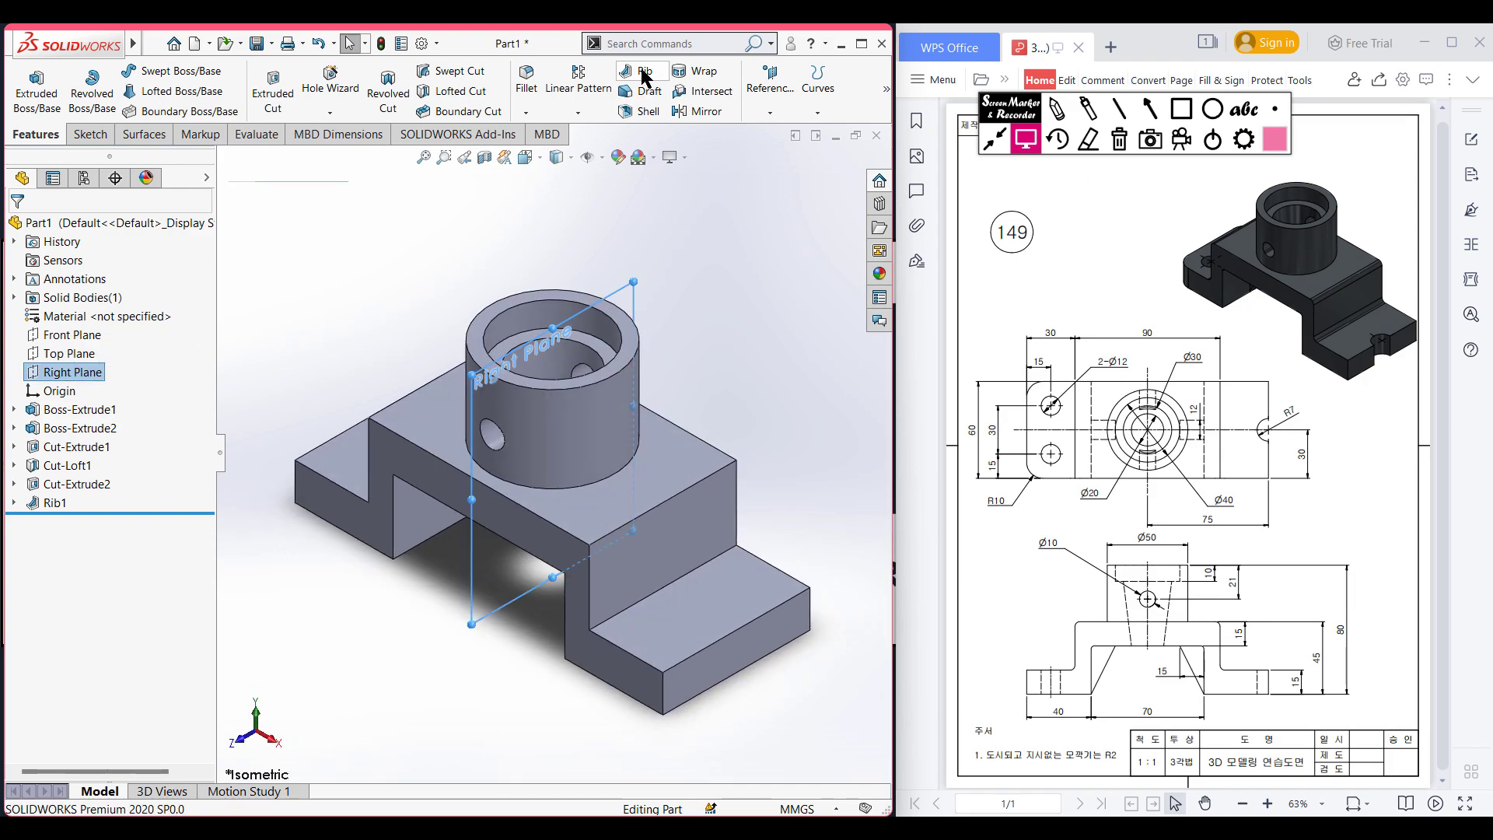
{"action": "left_click", "coordinate": [721, 110]}
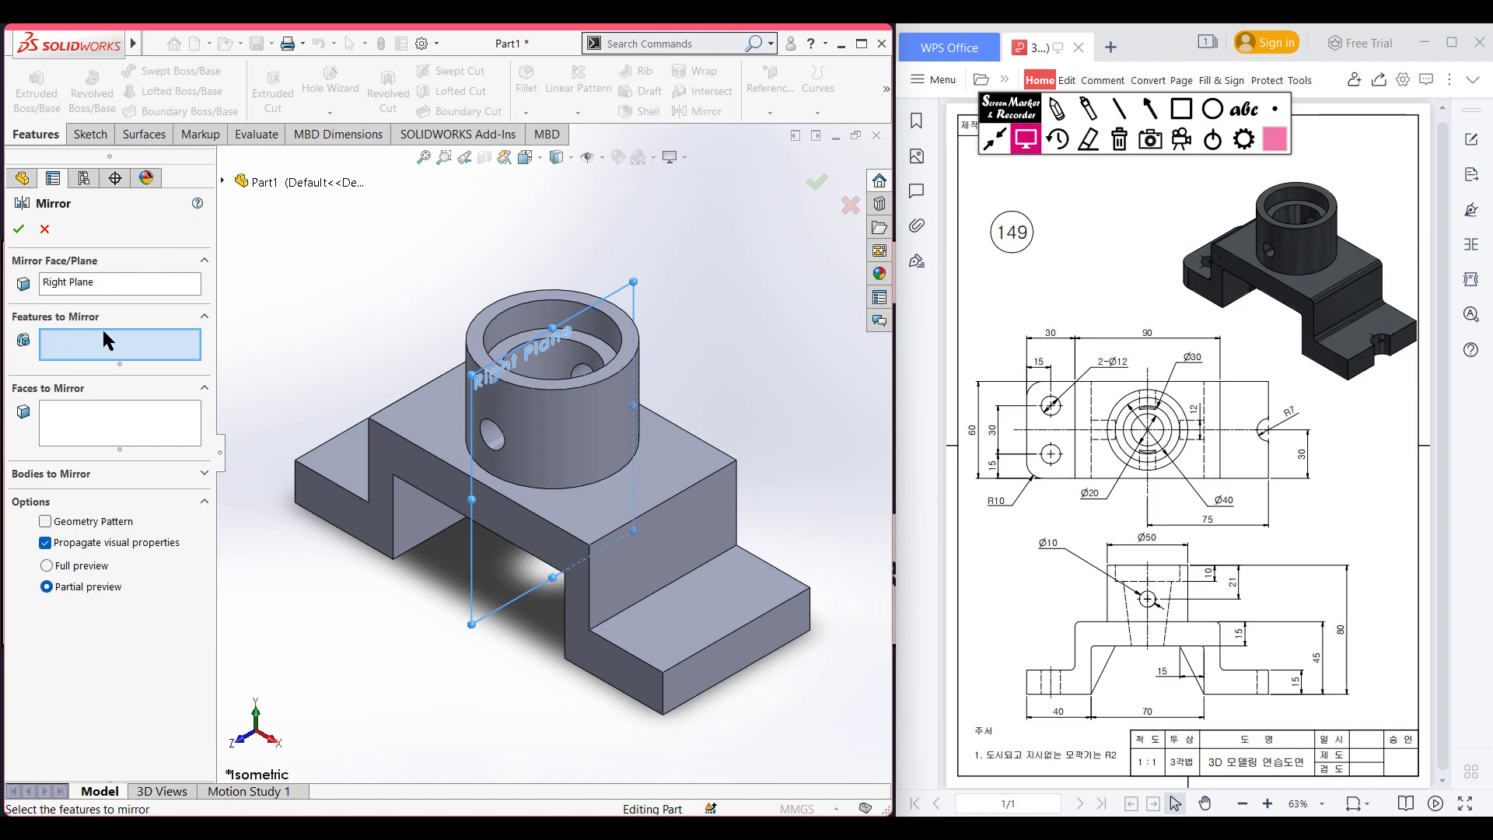
{"action": "left_click", "coordinate": [221, 181]}
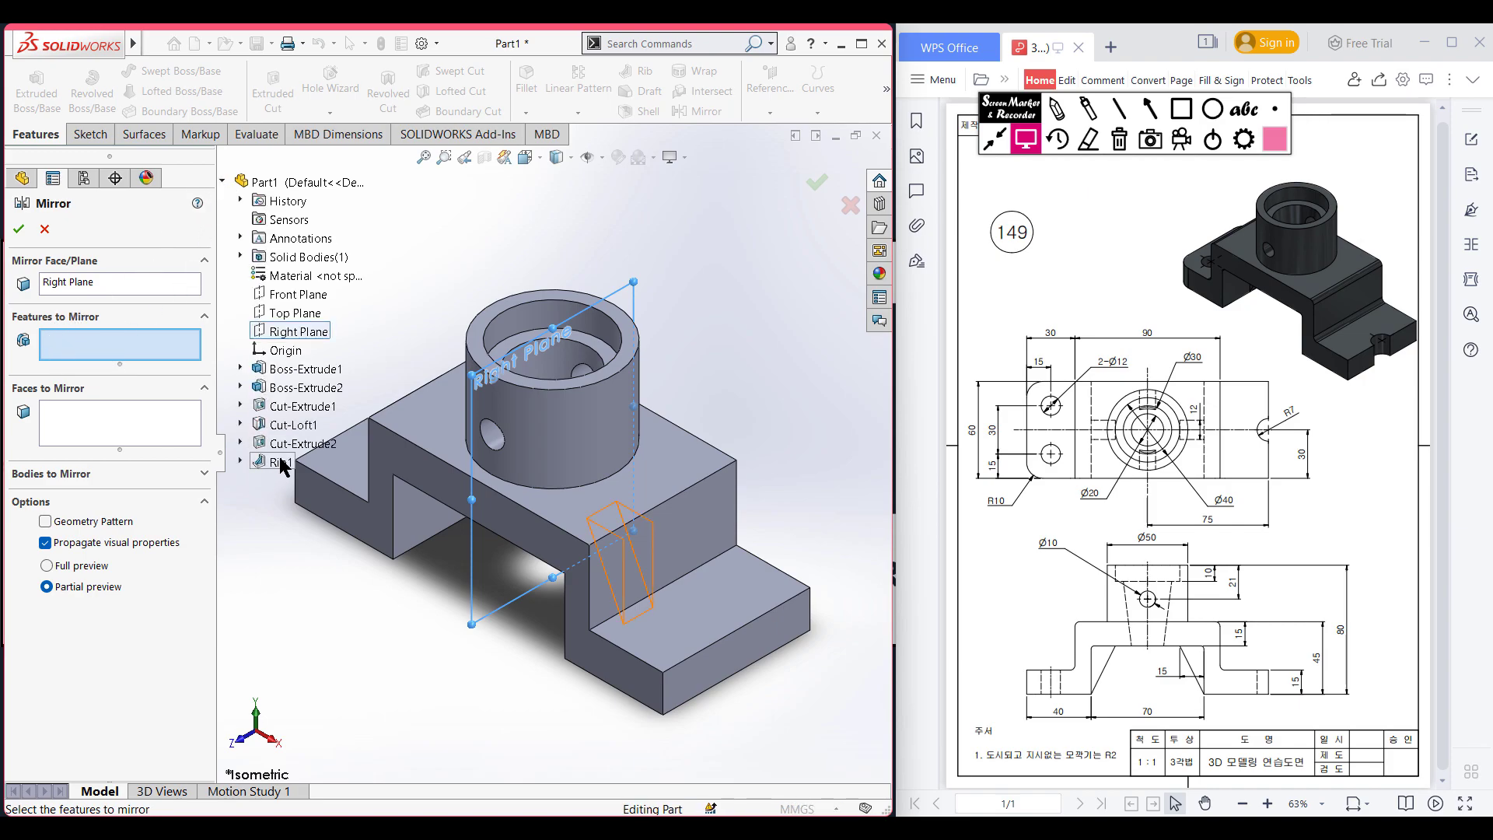
{"action": "left_click", "coordinate": [280, 462]}
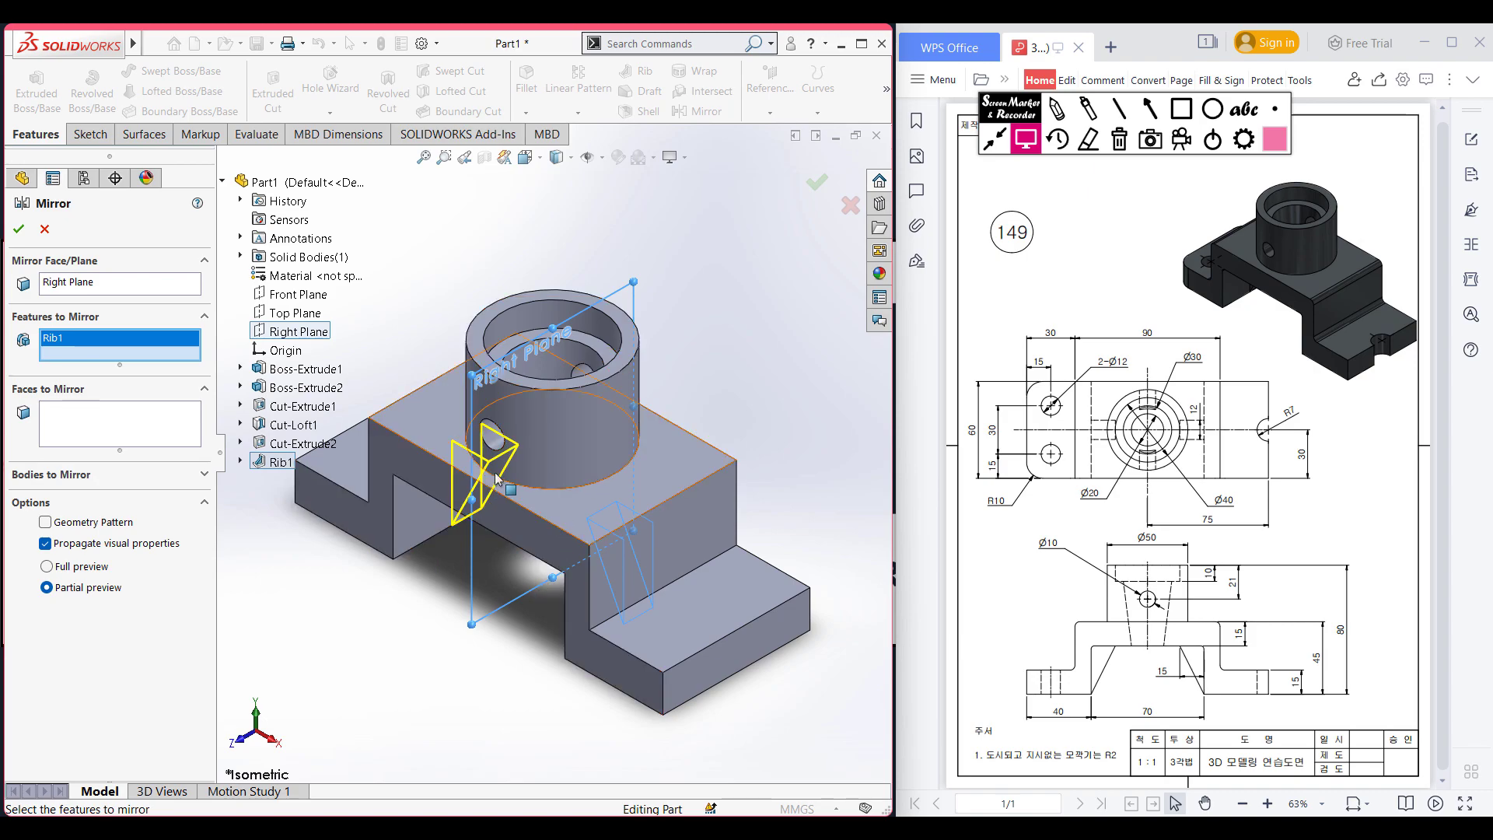
{"action": "left_click", "coordinate": [19, 228]}
{"action": "middle_click_drag", "start_coordinate": [400, 617], "coordinate": [450, 591]}
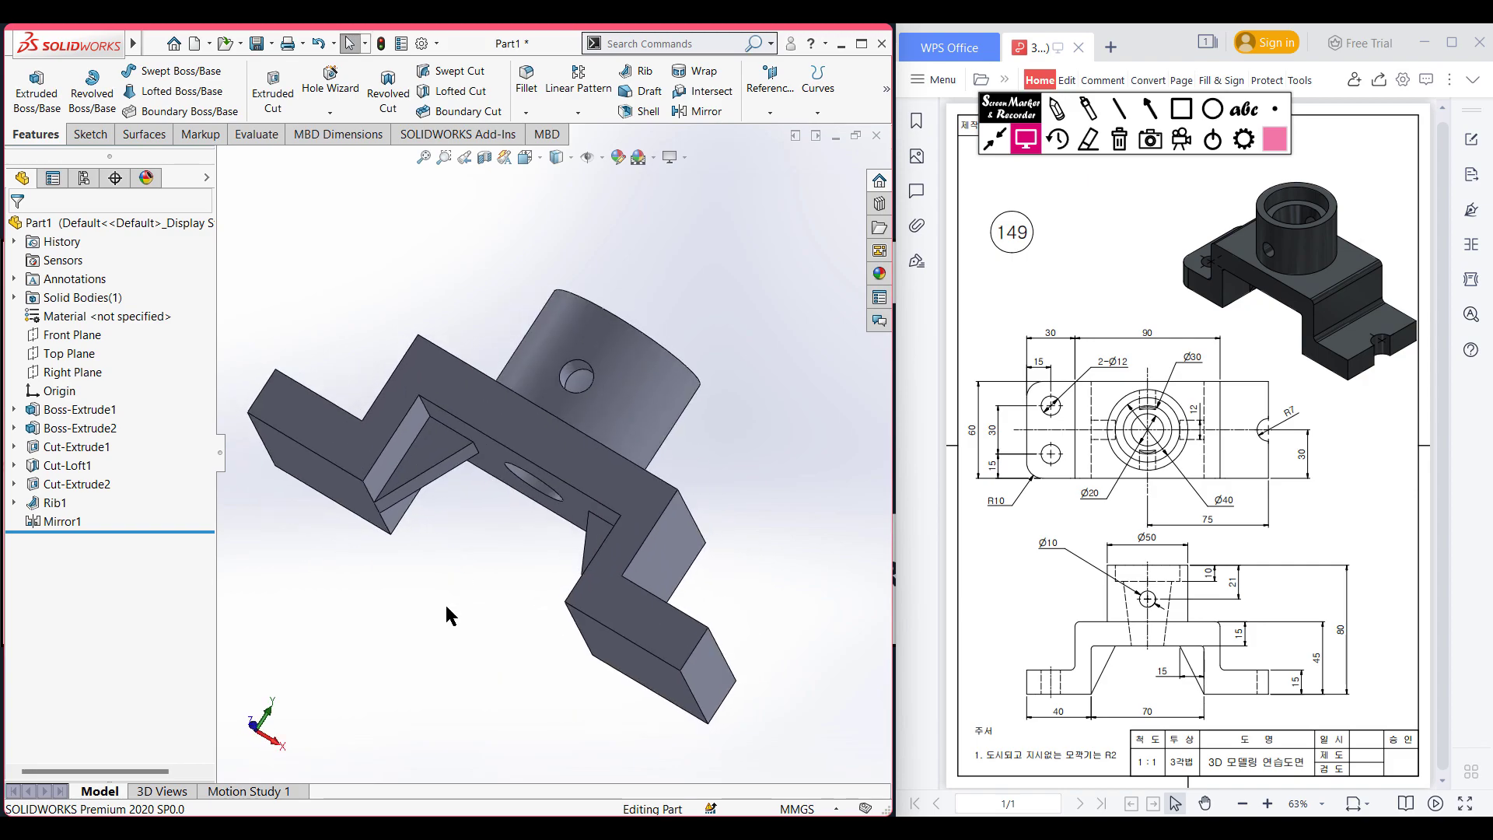
{"action": "key", "text": "ctrl+7"}
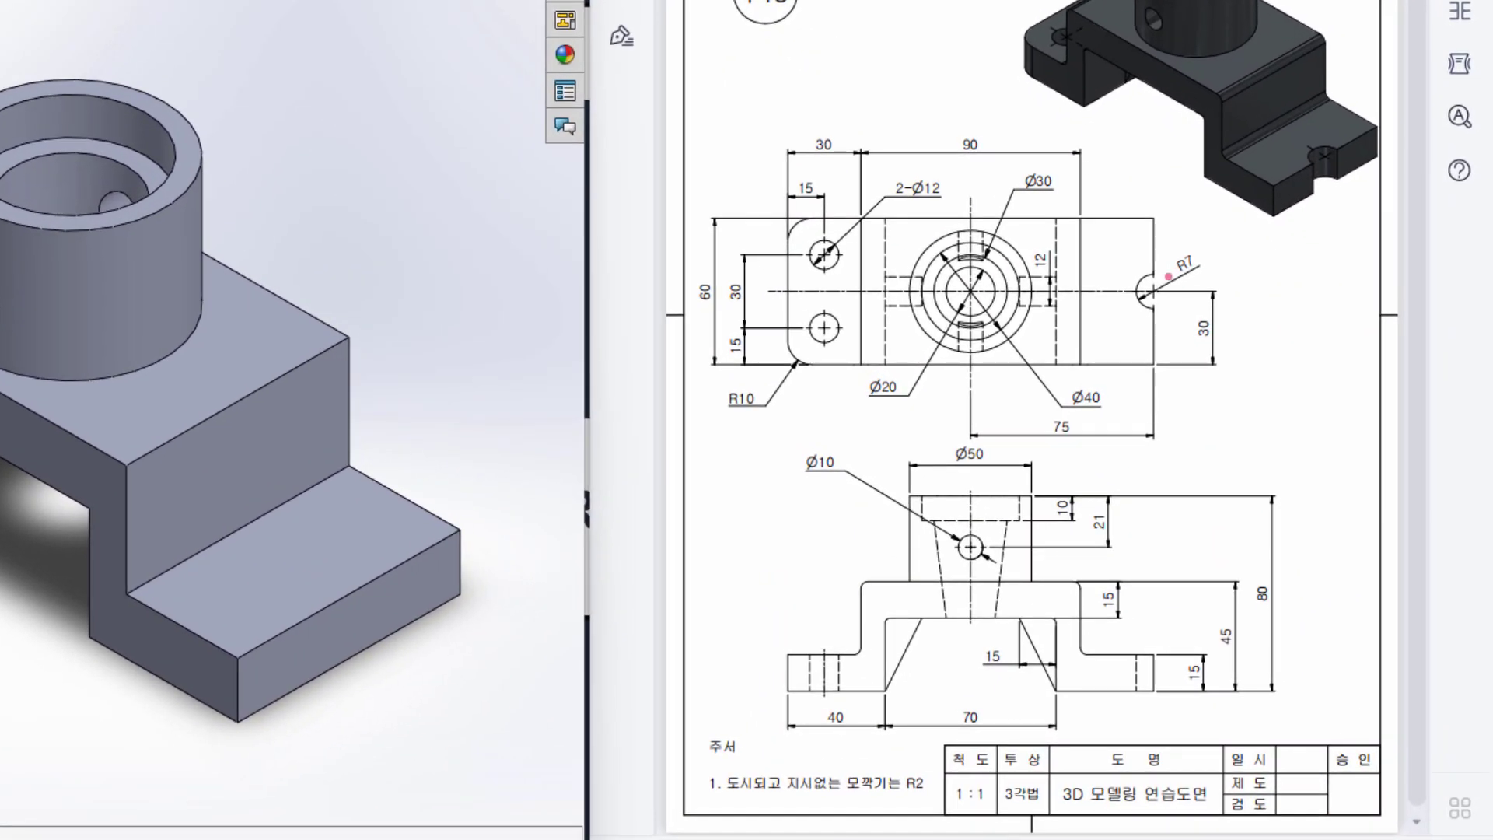
{"action": "mouse_move", "coordinate": [1158, 306]}
{"action": "left_mouse_down"}
{"action": "mouse_move", "coordinate": [1179, 241]}
{"action": "mouse_move", "coordinate": [1174, 275]}
{"action": "mouse_move", "coordinate": [1198, 288]}
{"action": "mouse_move", "coordinate": [1204, 250]}
{"action": "mouse_move", "coordinate": [1183, 242]}
{"action": "mouse_move", "coordinate": [1205, 296]}
{"action": "mouse_move", "coordinate": [1198, 338]}
{"action": "mouse_move", "coordinate": [1228, 342]}
{"action": "mouse_move", "coordinate": [1236, 300]}
{"action": "left_mouse_up"}
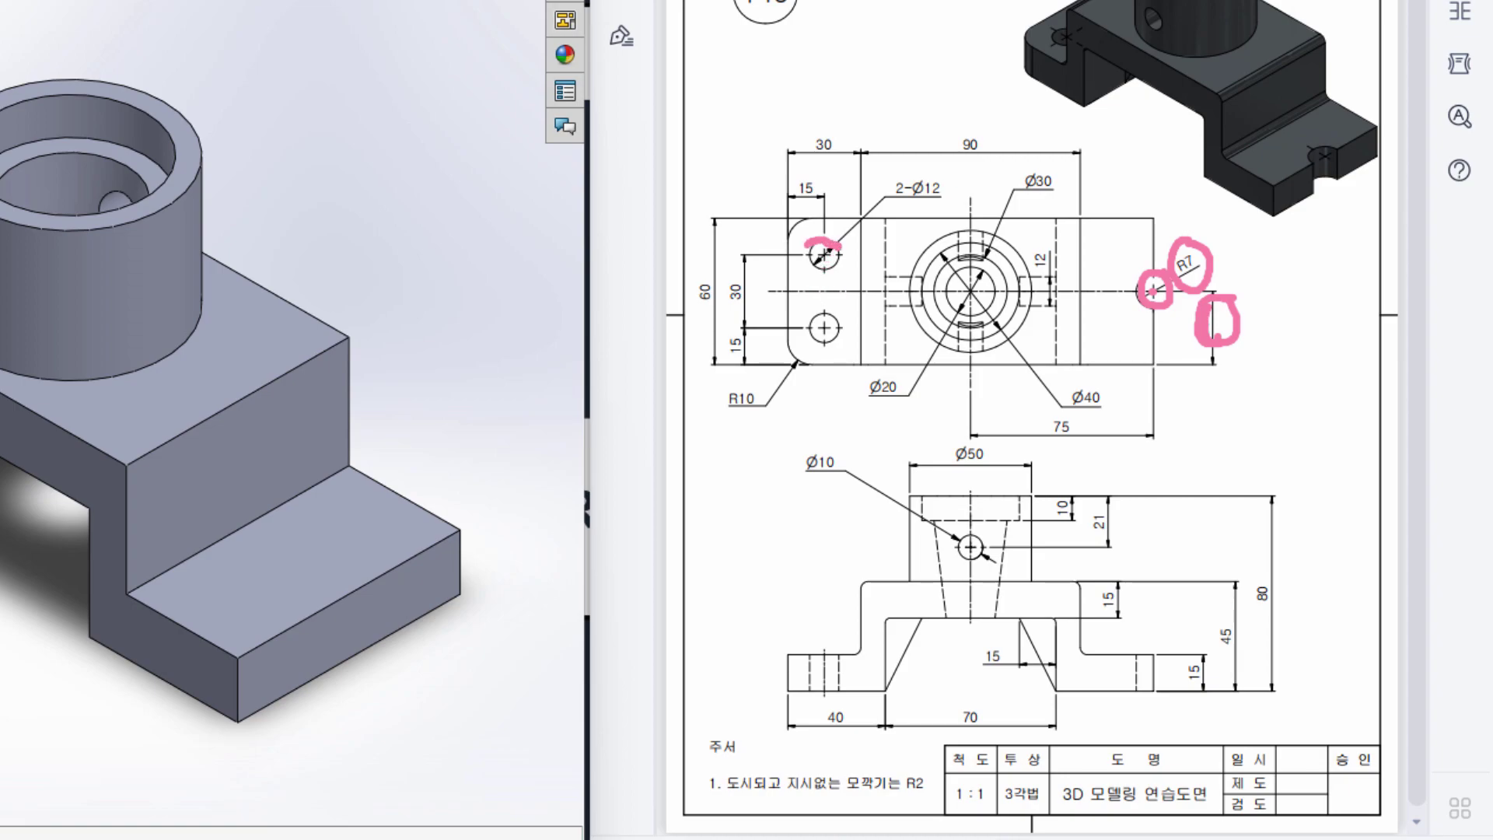
{"action": "left_click_drag", "start_coordinate": [806, 243], "coordinate": [819, 269]}
{"action": "mouse_move", "coordinate": [944, 177]}
{"action": "left_mouse_down"}
{"action": "mouse_move", "coordinate": [886, 170]}
{"action": "mouse_move", "coordinate": [899, 212]}
{"action": "mouse_move", "coordinate": [926, 220]}
{"action": "mouse_move", "coordinate": [960, 187]}
{"action": "left_mouse_up"}
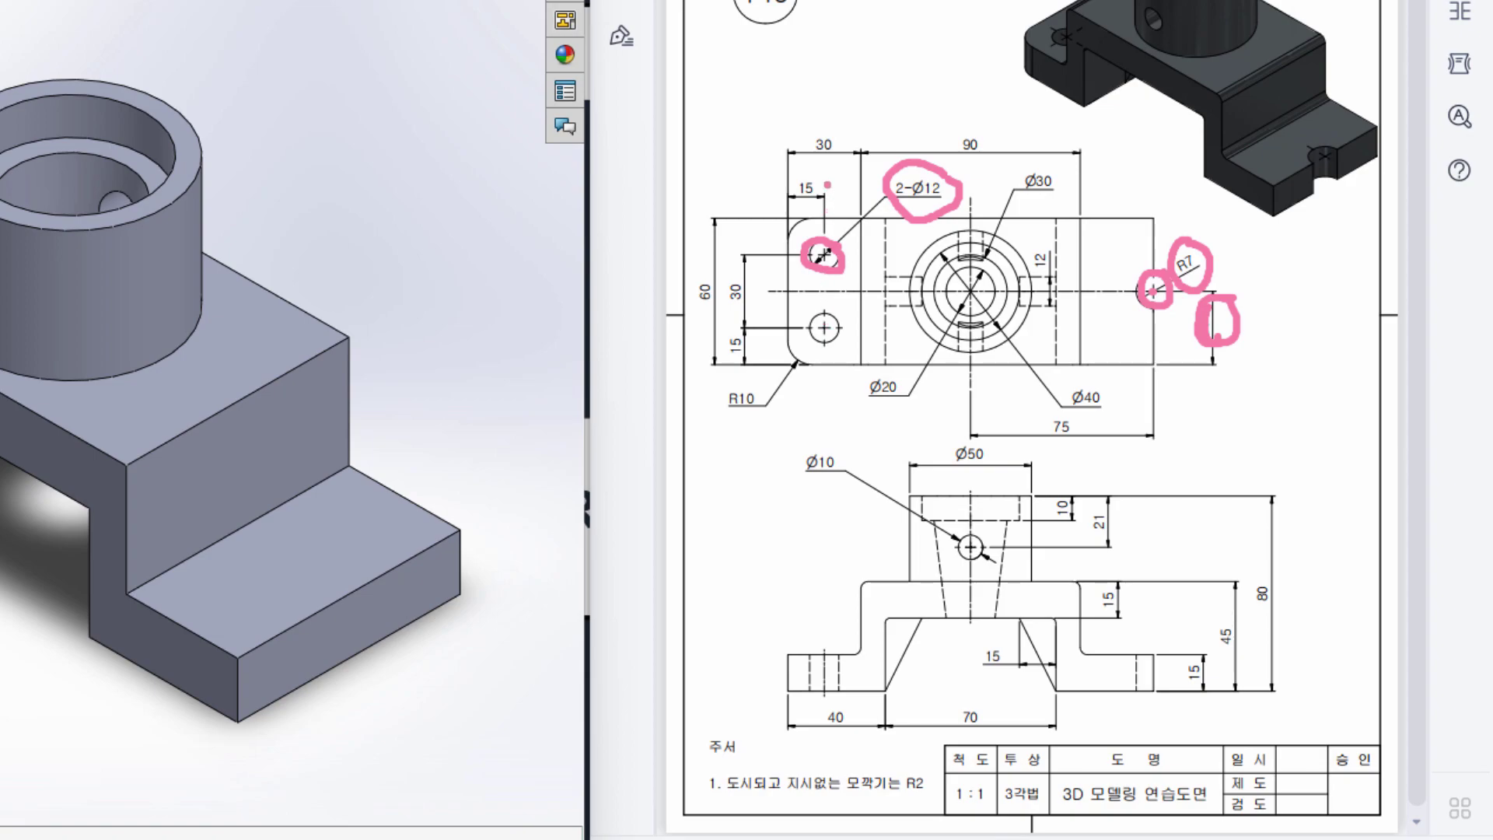
{"action": "mouse_move", "coordinate": [812, 166]}
{"action": "left_mouse_down"}
{"action": "mouse_move", "coordinate": [784, 195]}
{"action": "mouse_move", "coordinate": [832, 191]}
{"action": "mouse_move", "coordinate": [766, 249]}
{"action": "mouse_move", "coordinate": [688, 271]}
{"action": "mouse_move", "coordinate": [708, 318]}
{"action": "left_mouse_up"}
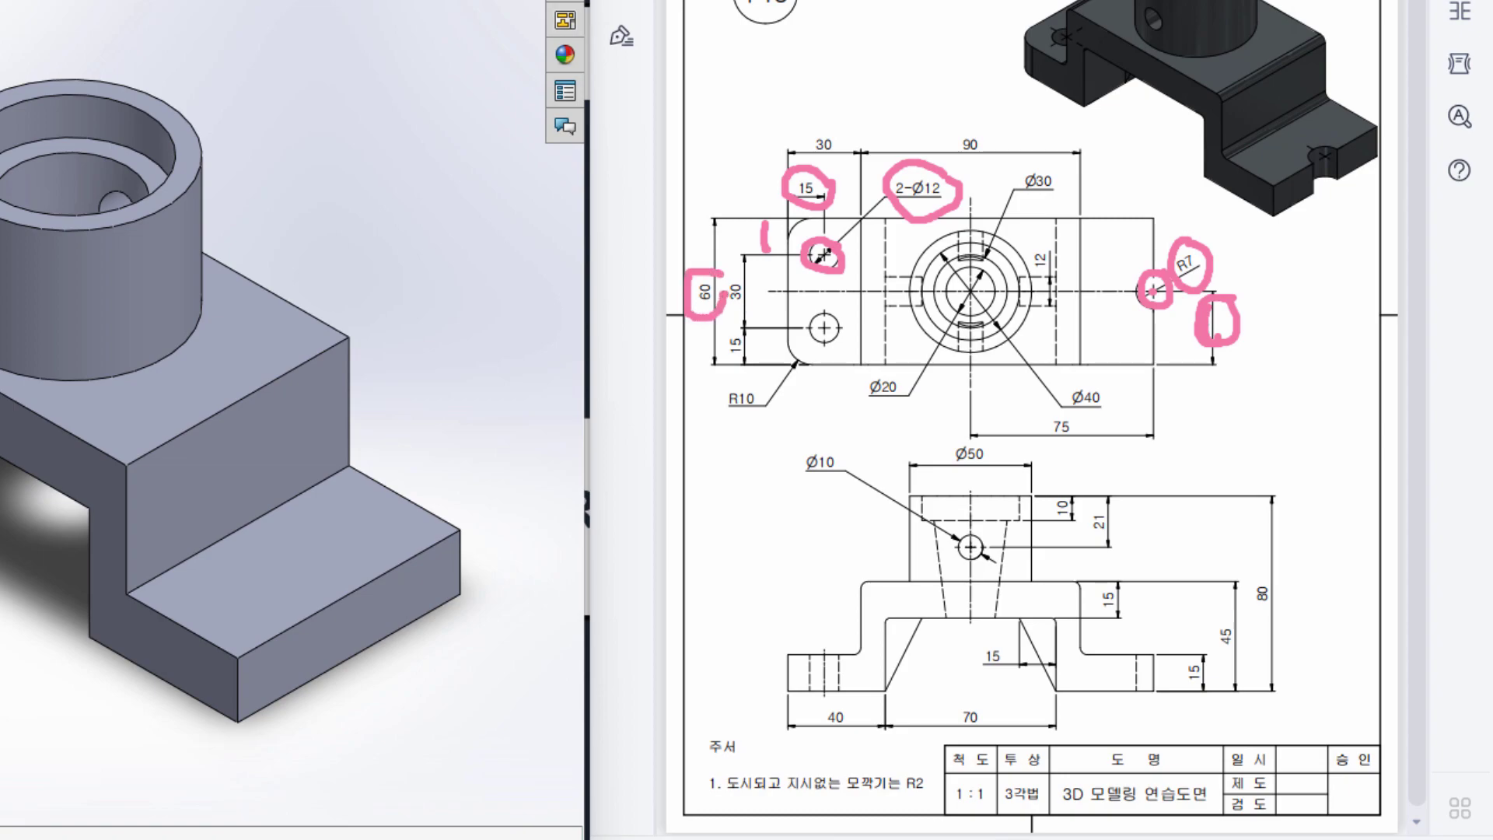
Examine the plan view's foot-hole diameter, position and spacing dimensions, marking them temporarily on the drawing
{"action": "left_click_drag", "start_coordinate": [768, 229], "coordinate": [769, 248]}
{"action": "mouse_move", "coordinate": [737, 327]}
{"action": "left_mouse_down"}
{"action": "mouse_move", "coordinate": [733, 366]}
{"action": "mouse_move", "coordinate": [745, 332]}
{"action": "left_mouse_up"}
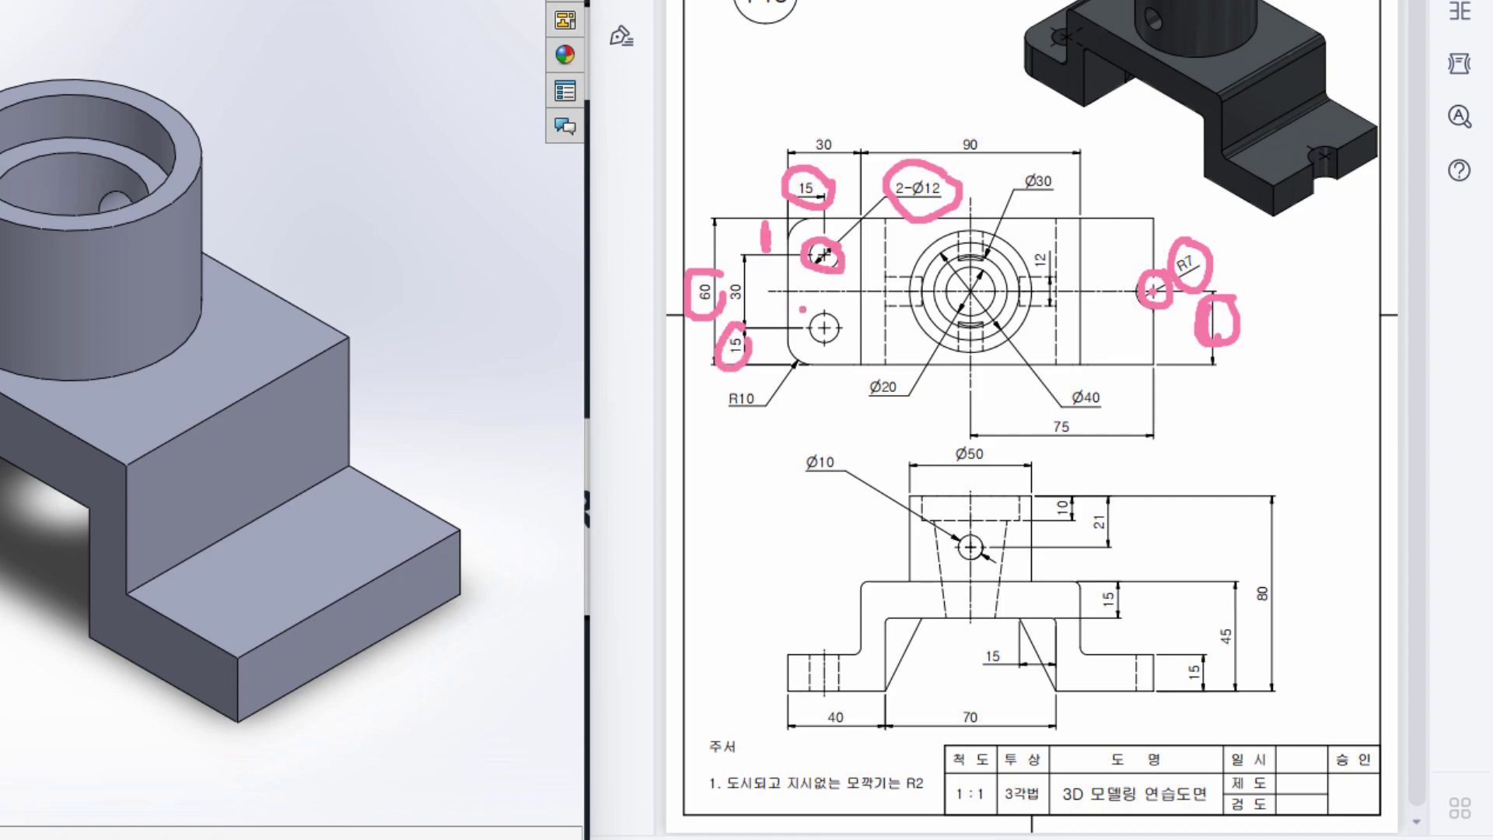
{"action": "mouse_move", "coordinate": [833, 317]}
{"action": "left_mouse_down"}
{"action": "mouse_move", "coordinate": [810, 343]}
{"action": "mouse_move", "coordinate": [841, 338]}
{"action": "left_mouse_up"}
{"action": "key", "text": "e"}
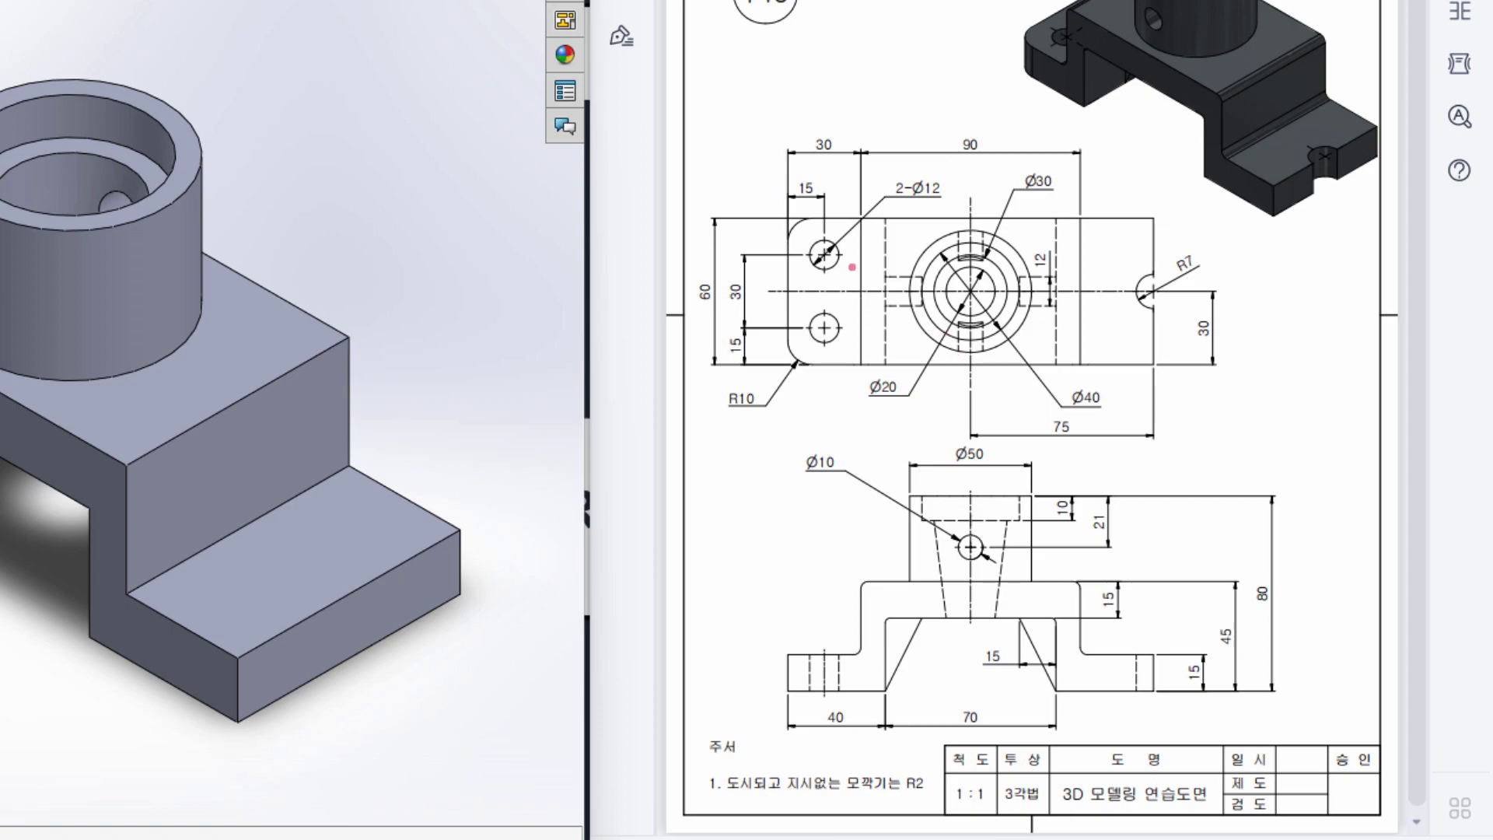
{"action": "mouse_move", "coordinate": [849, 244]}
{"action": "left_mouse_down"}
{"action": "mouse_move", "coordinate": [807, 247]}
{"action": "mouse_move", "coordinate": [819, 270]}
{"action": "mouse_move", "coordinate": [849, 261]}
{"action": "left_mouse_up"}
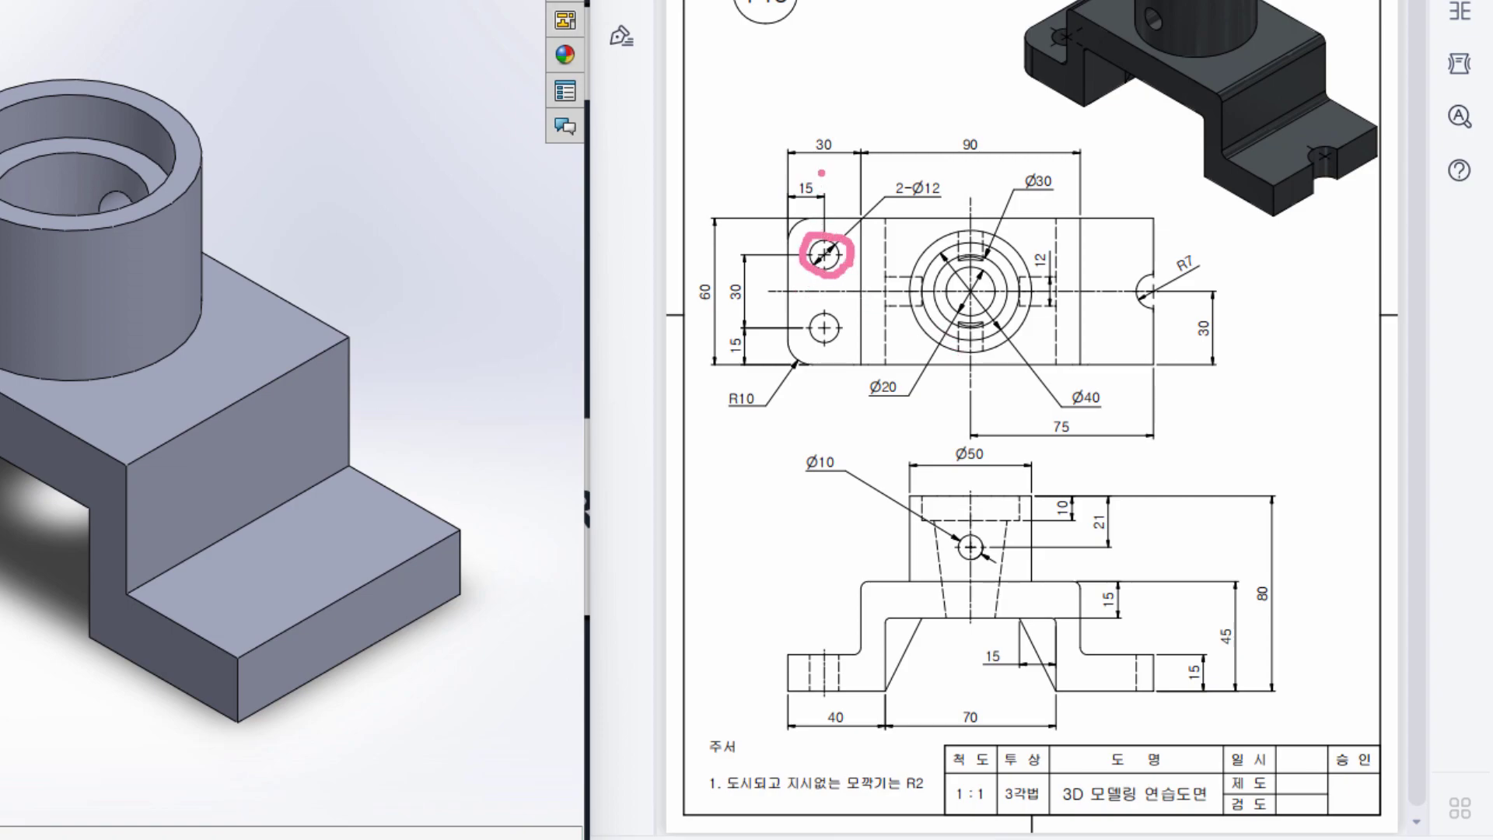
{"action": "mouse_move", "coordinate": [822, 173]}
{"action": "left_mouse_down"}
{"action": "mouse_move", "coordinate": [817, 200]}
{"action": "mouse_move", "coordinate": [828, 185]}
{"action": "left_mouse_up"}
{"action": "left_click_drag", "start_coordinate": [765, 224], "coordinate": [766, 252]}
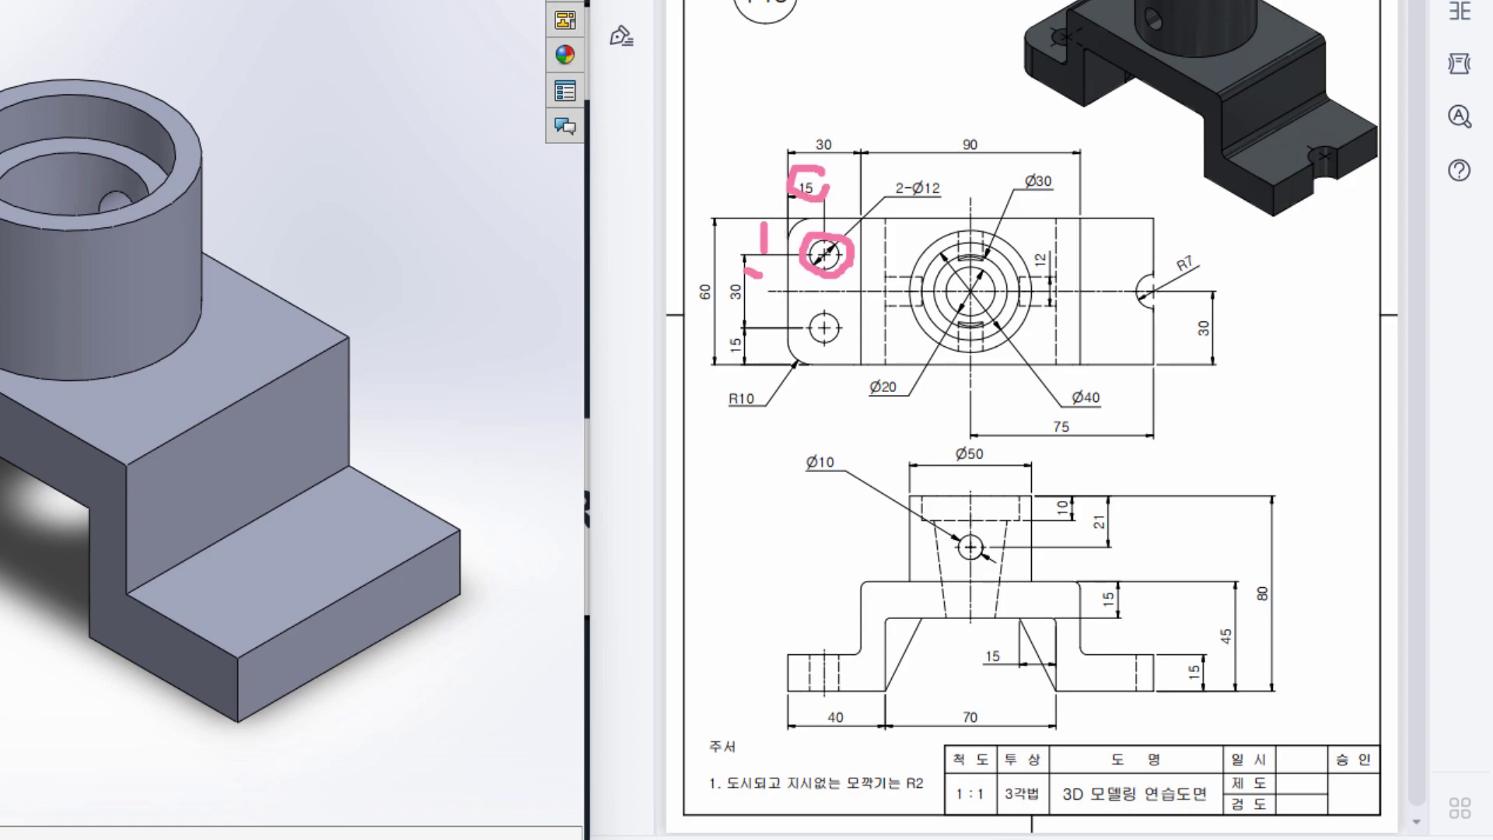
{"action": "mouse_move", "coordinate": [747, 269]}
{"action": "left_mouse_down"}
{"action": "mouse_move", "coordinate": [721, 307]}
{"action": "mouse_move", "coordinate": [762, 299]}
{"action": "mouse_move", "coordinate": [760, 279]}
{"action": "mouse_move", "coordinate": [845, 323]}
{"action": "mouse_move", "coordinate": [836, 312]}
{"action": "mouse_move", "coordinate": [806, 319]}
{"action": "mouse_move", "coordinate": [819, 342]}
{"action": "mouse_move", "coordinate": [851, 324]}
{"action": "left_mouse_up"}
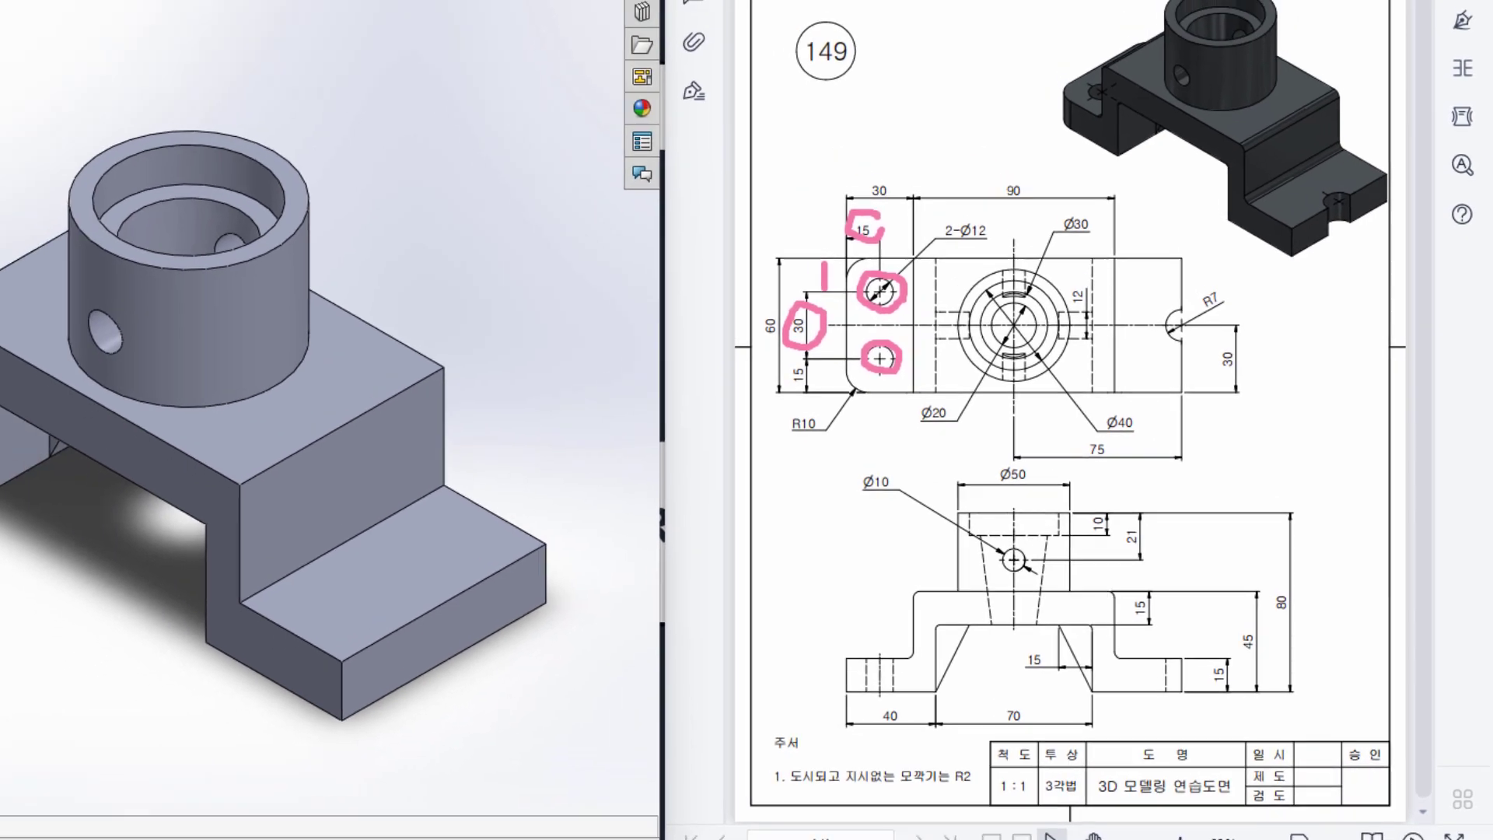
{"action": "left_click", "coordinate": [1028, 140]}
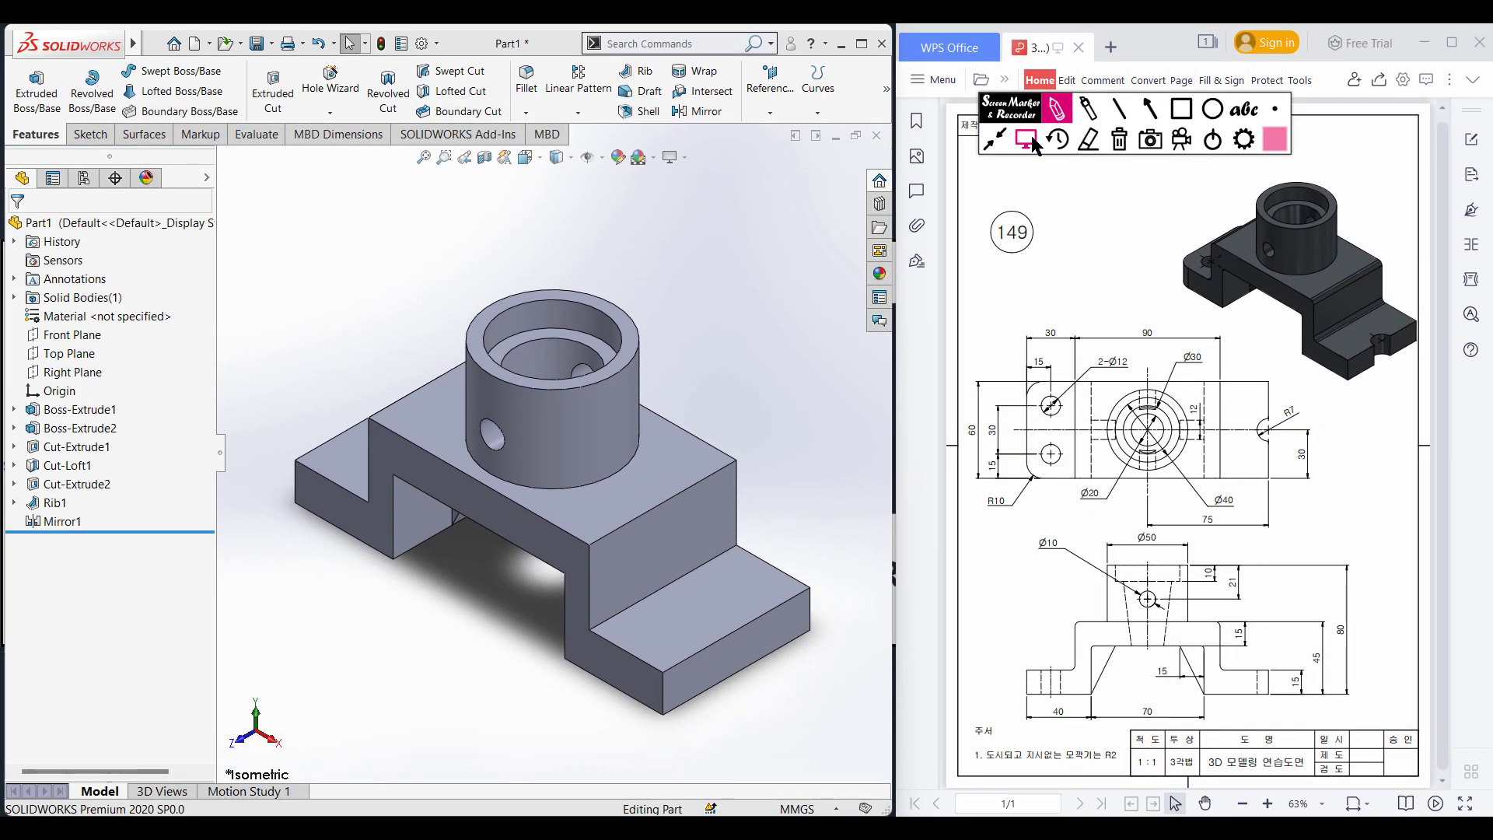
{"action": "left_click", "coordinate": [1028, 140]}
Sketch a 14 mm diameter circle on the right foot's top face, centred on the midpoint of its outer edge
{"action": "left_click", "coordinate": [717, 604]}
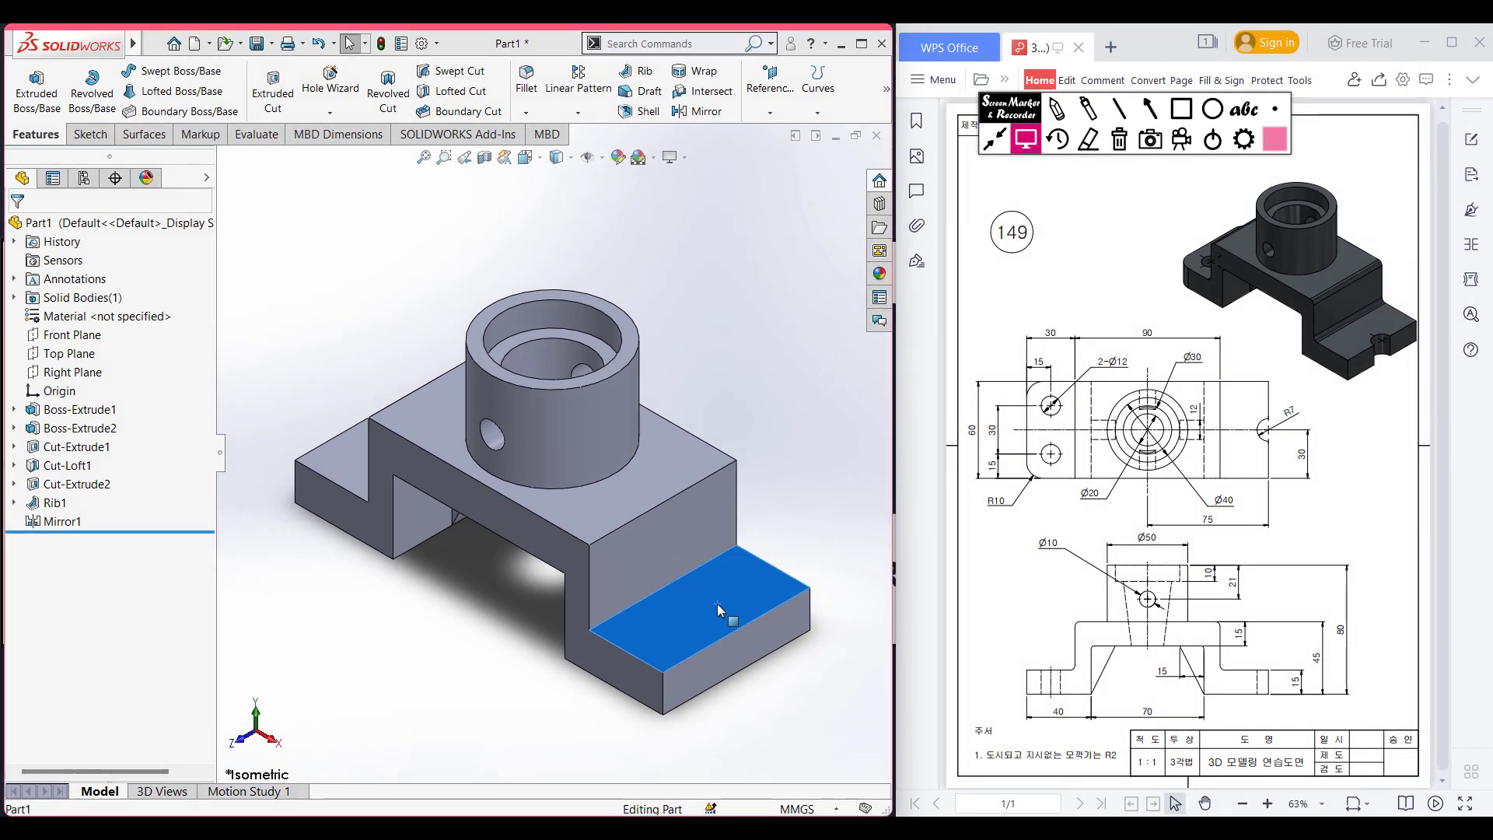
{"action": "right_click", "coordinate": [717, 603]}
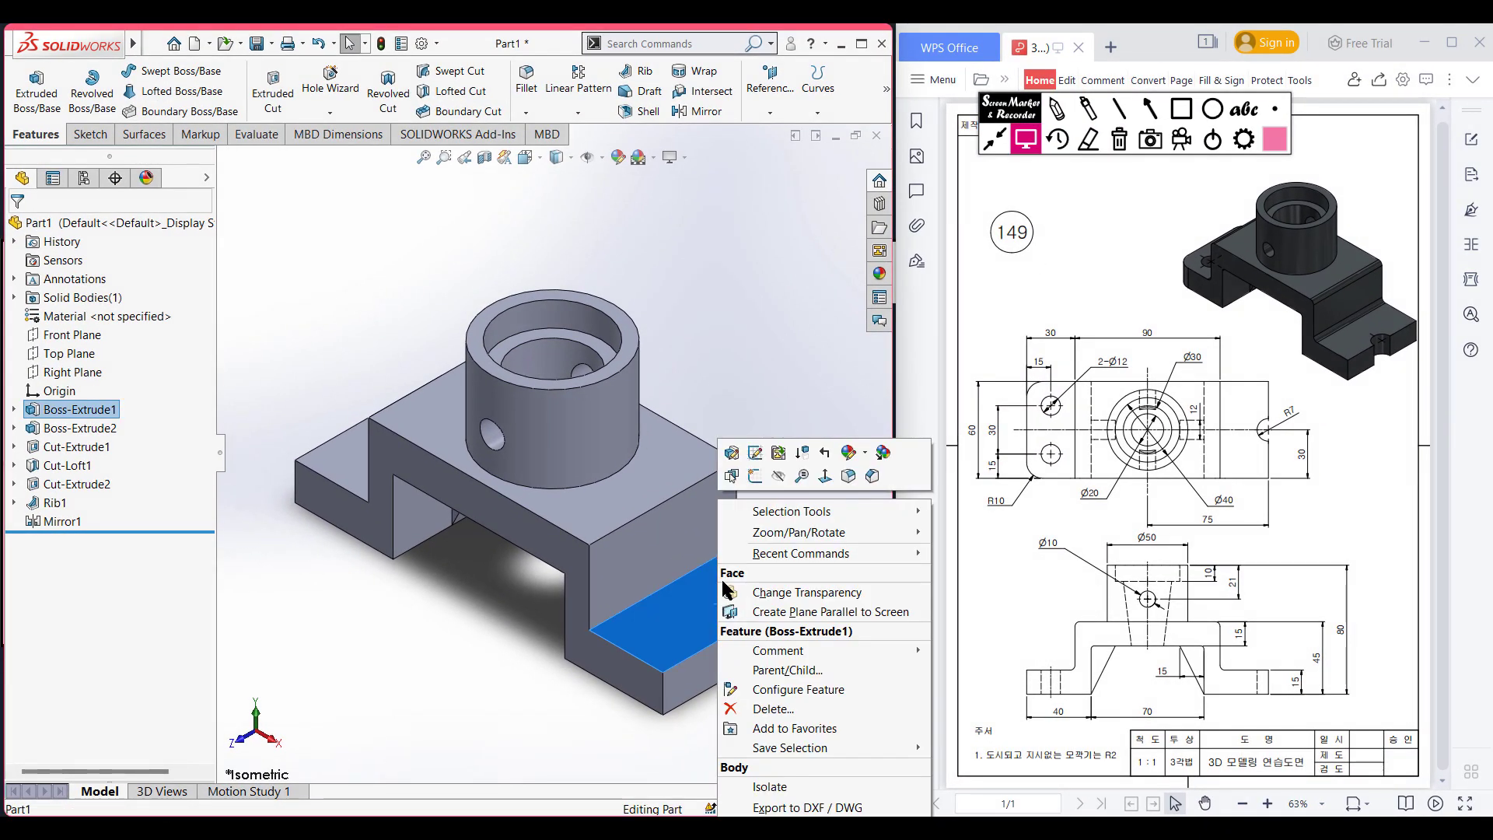
{"action": "left_click", "coordinate": [755, 475]}
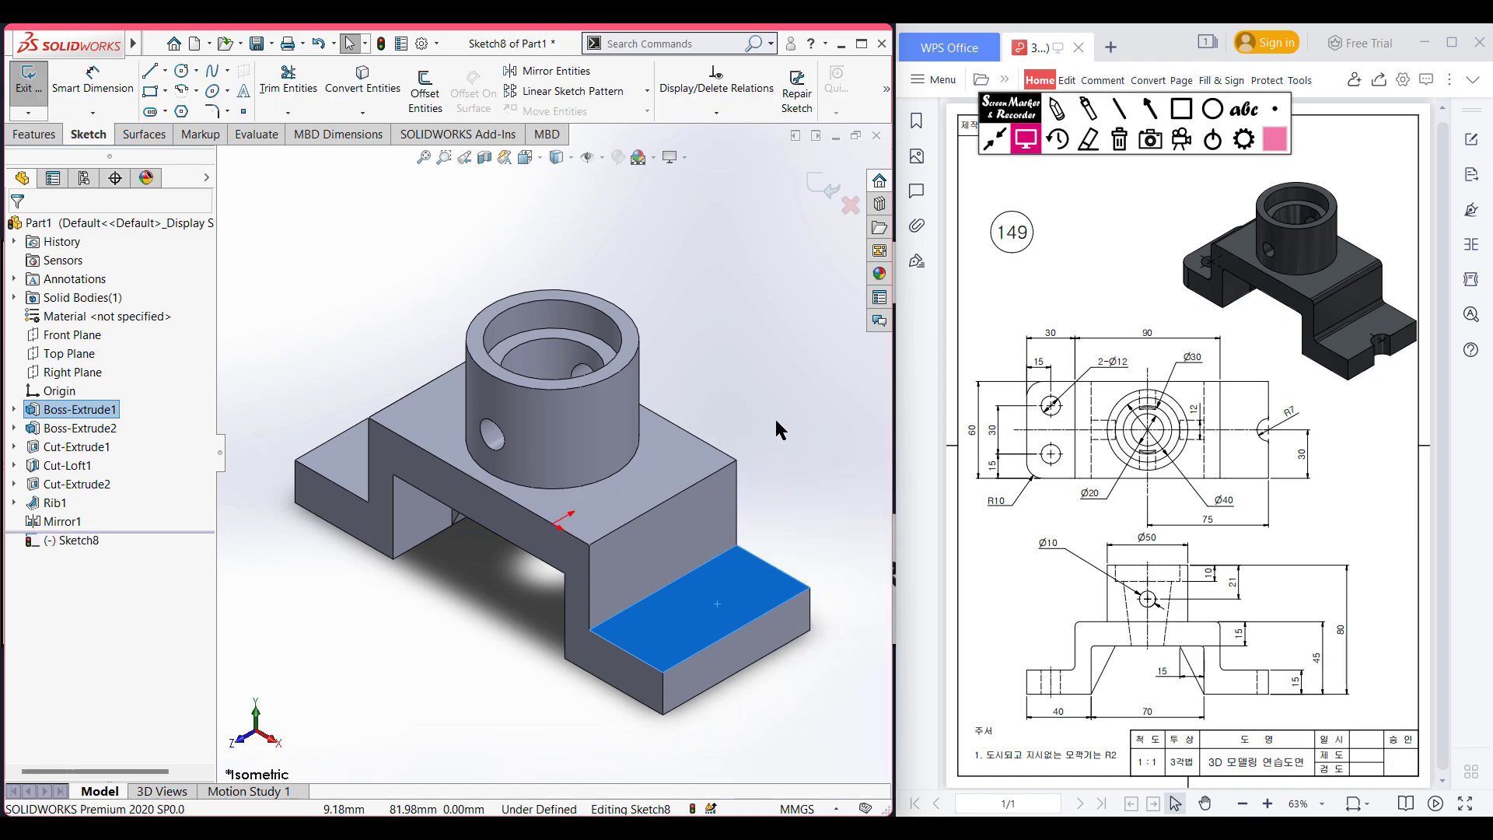
{"action": "key", "text": "ctrl+8"}
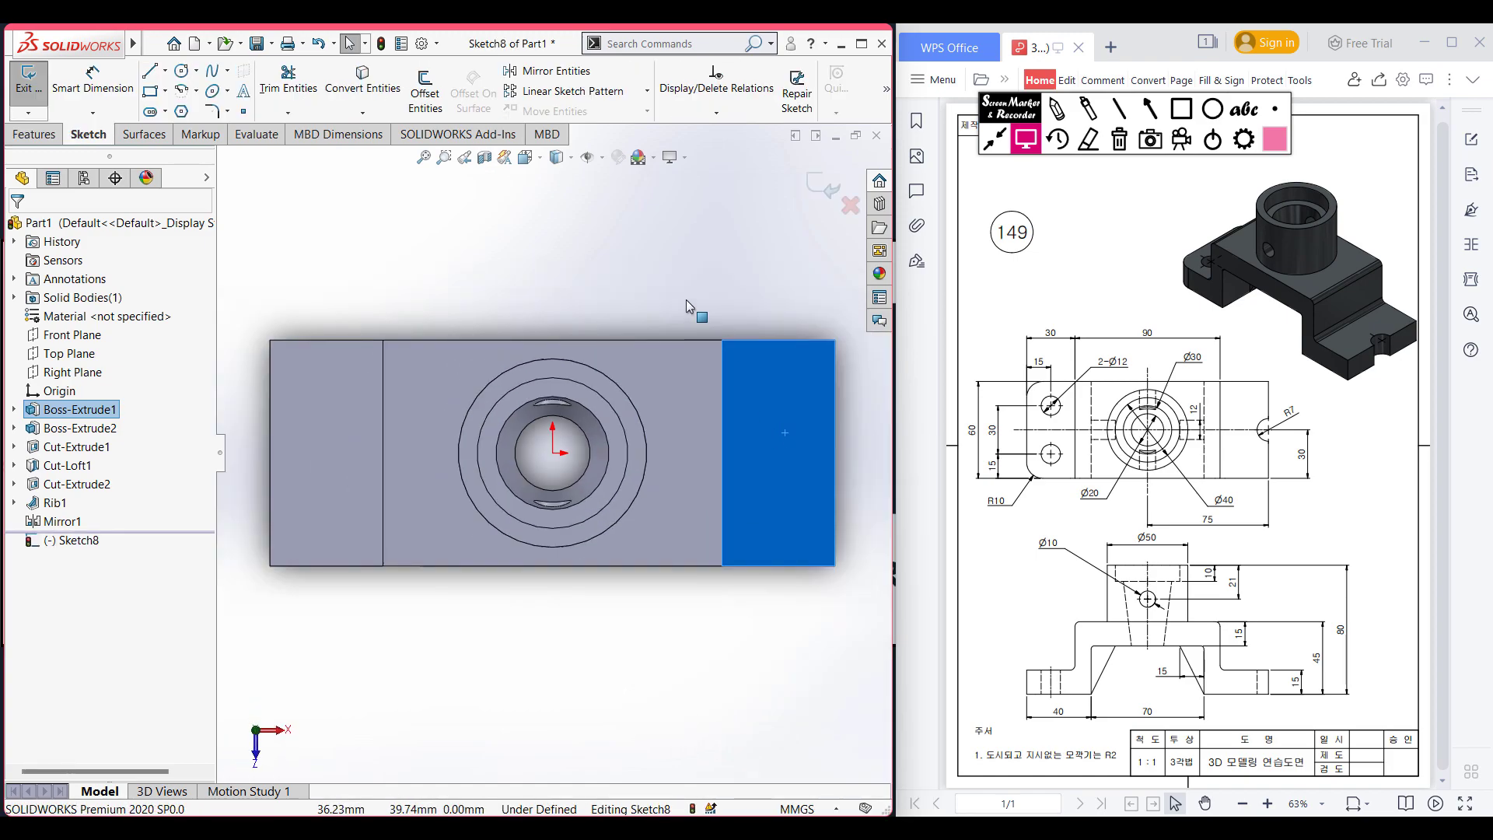
{"action": "left_click", "coordinate": [686, 300]}
{"action": "left_click", "coordinate": [182, 70]}
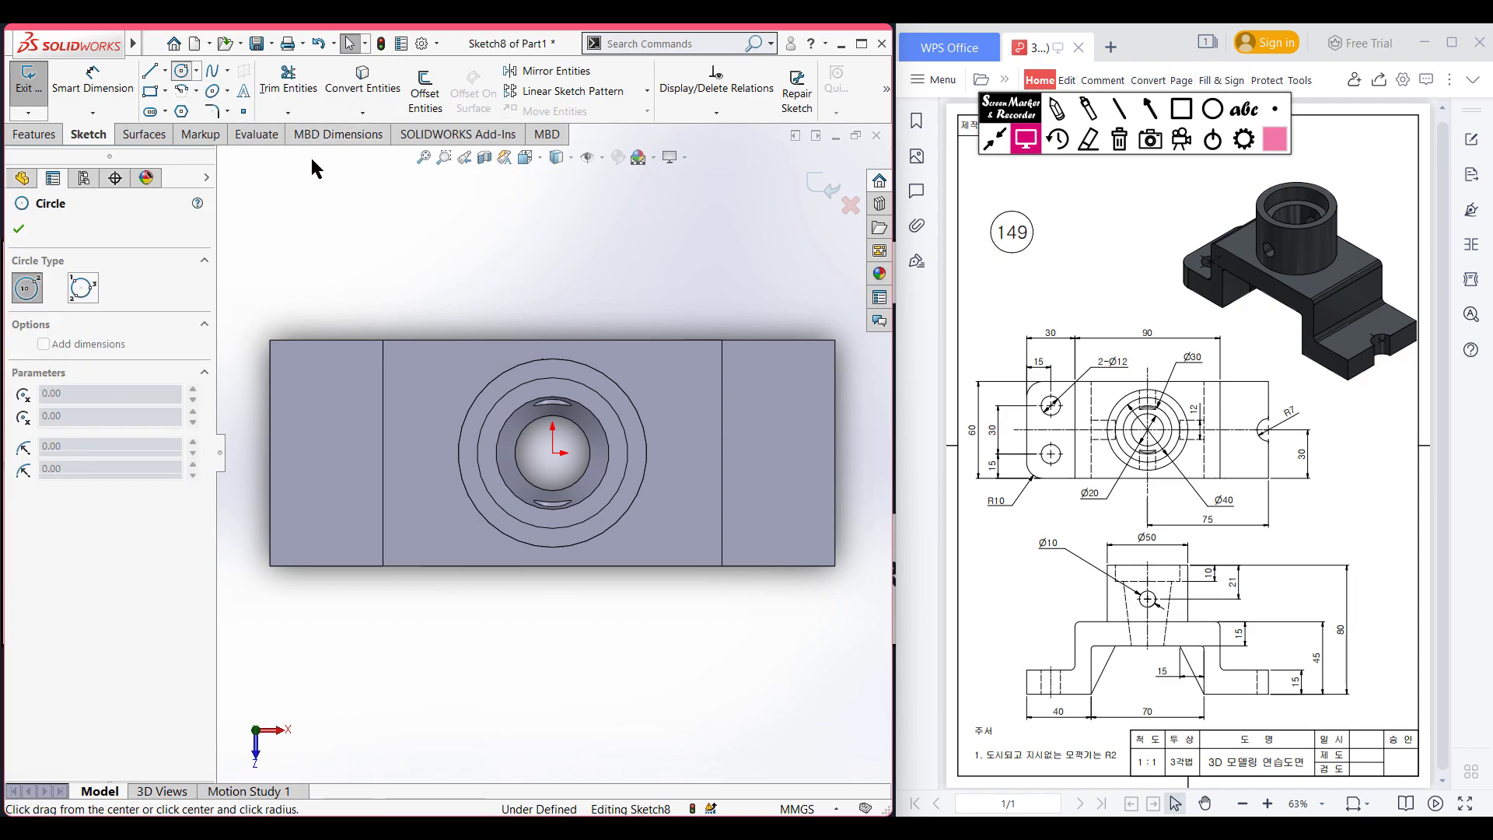
{"action": "left_click", "coordinate": [835, 453]}
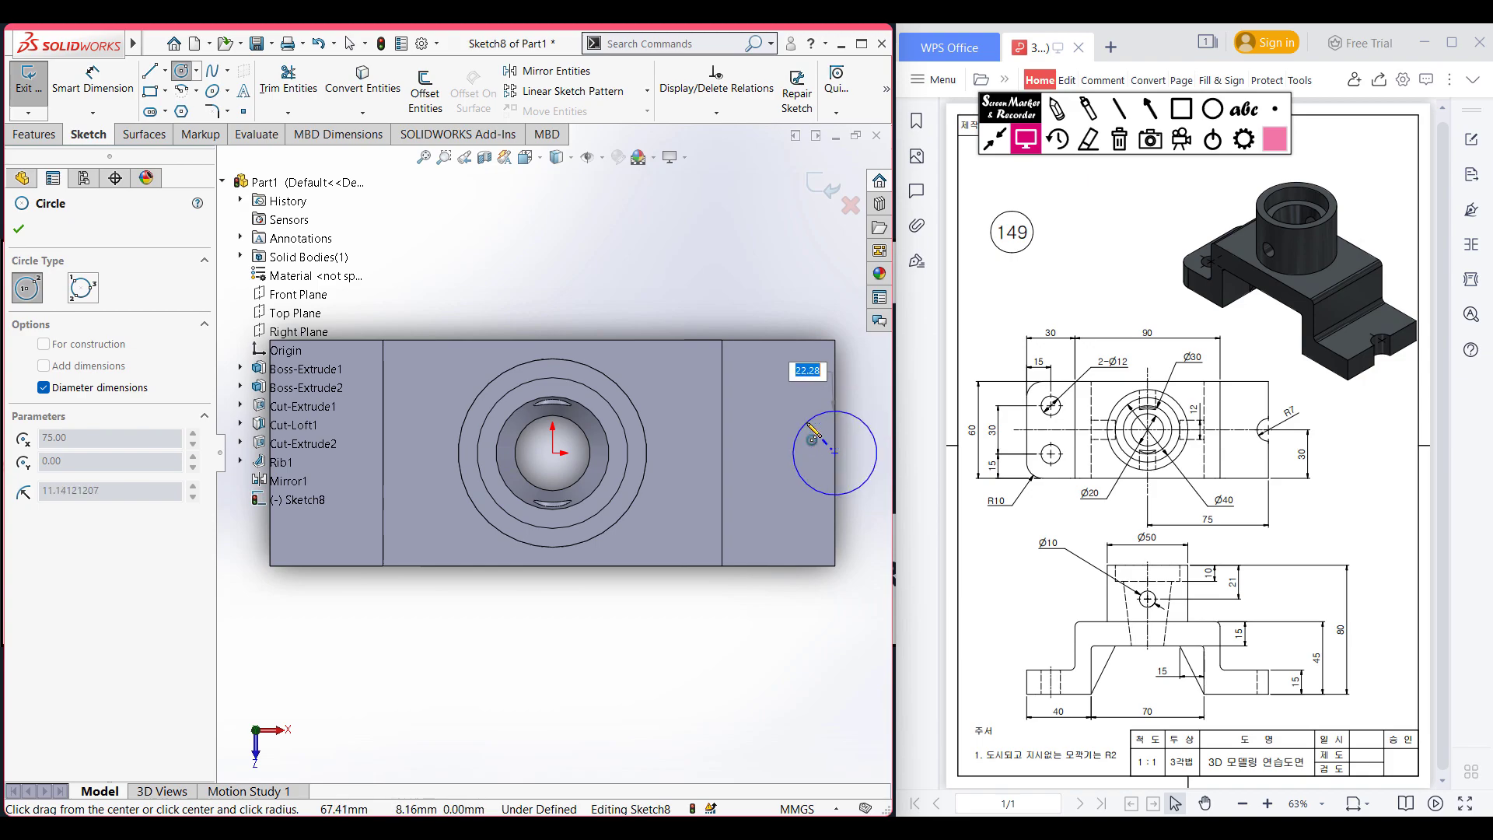
{"action": "type", "text": "7*2"}
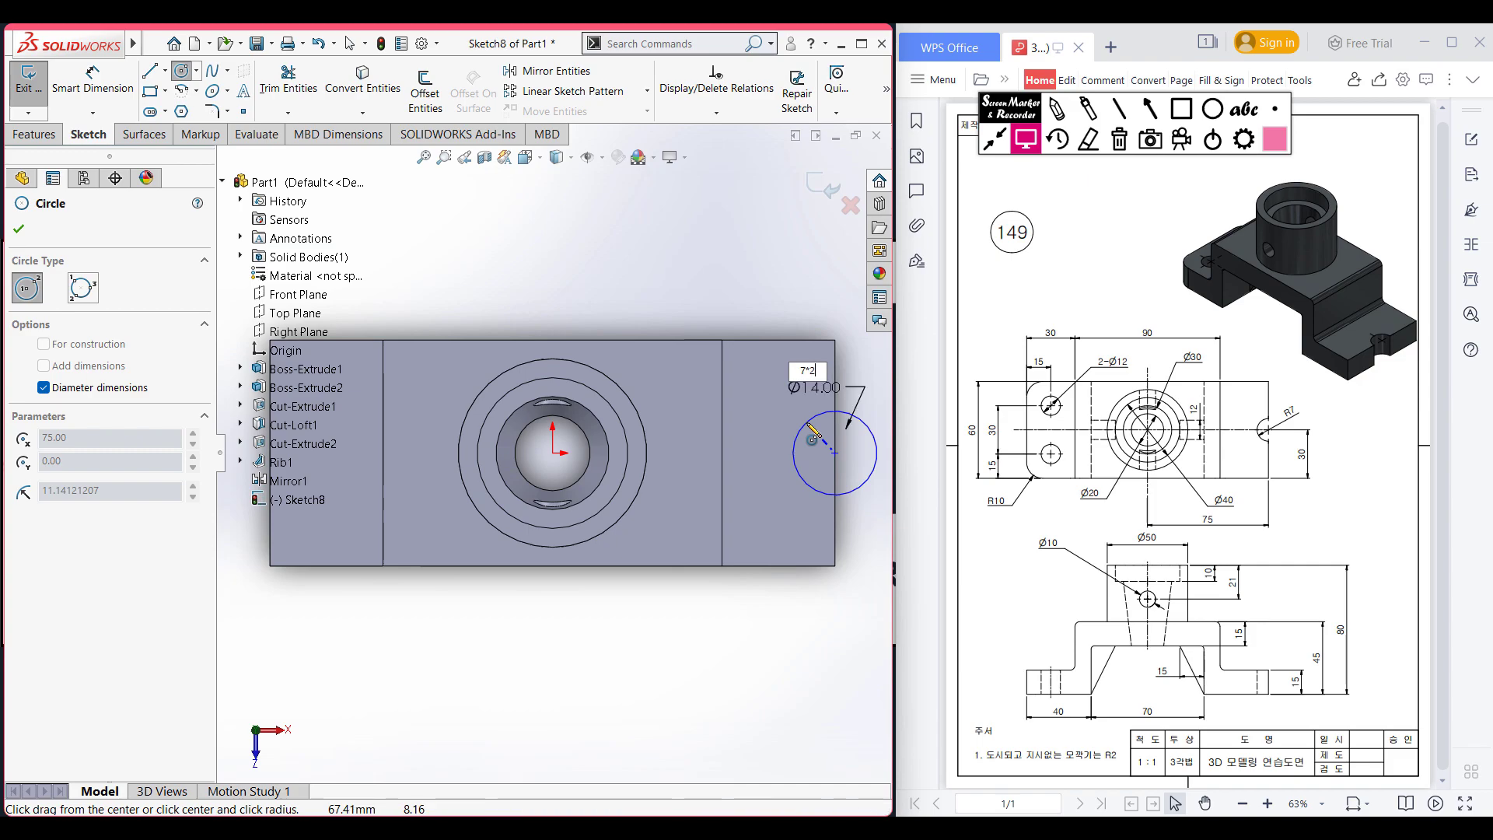
{"action": "key", "text": "Return"}
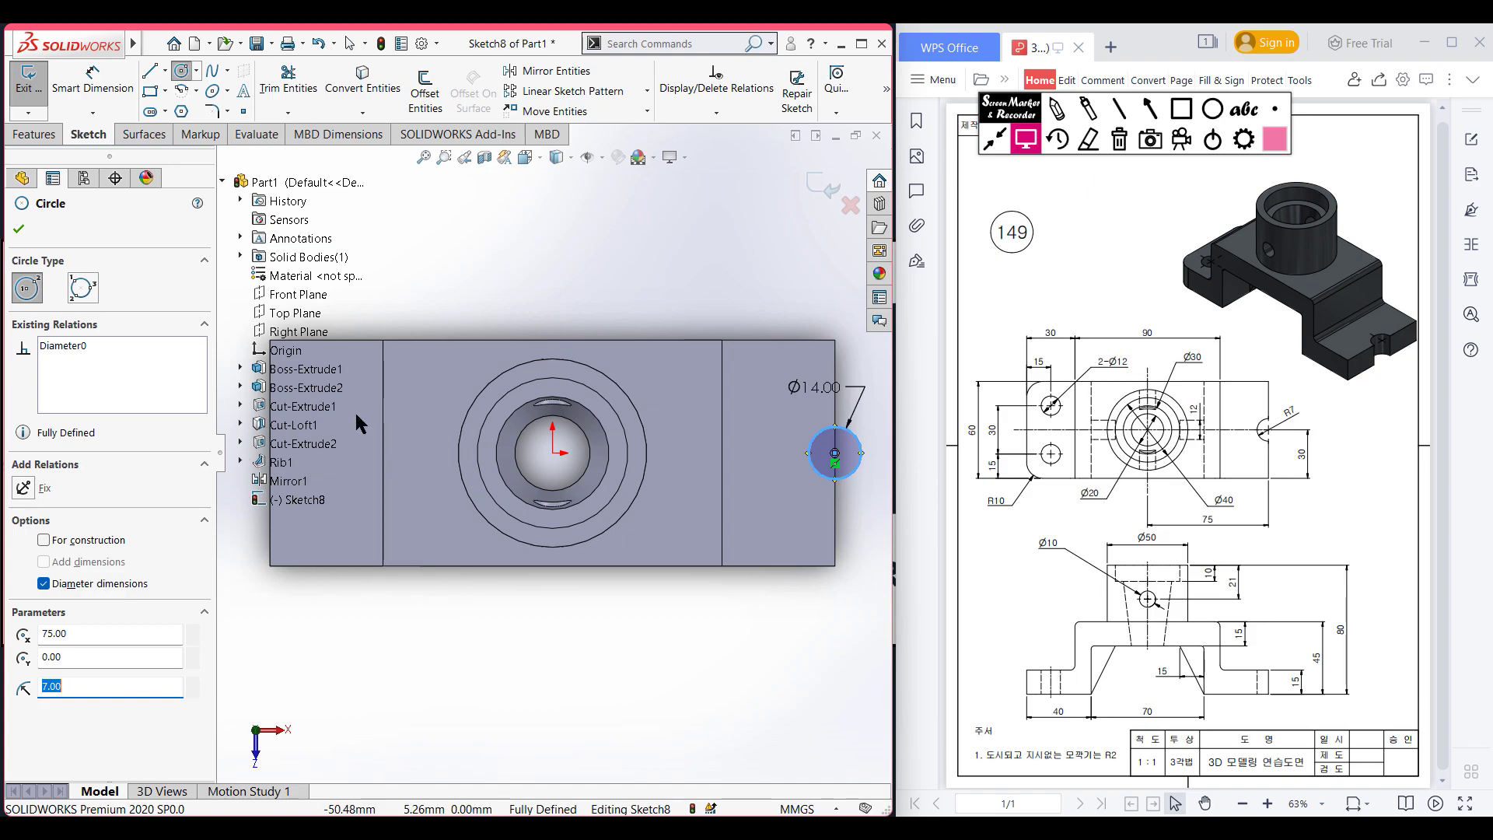
{"action": "left_click", "coordinate": [19, 228]}
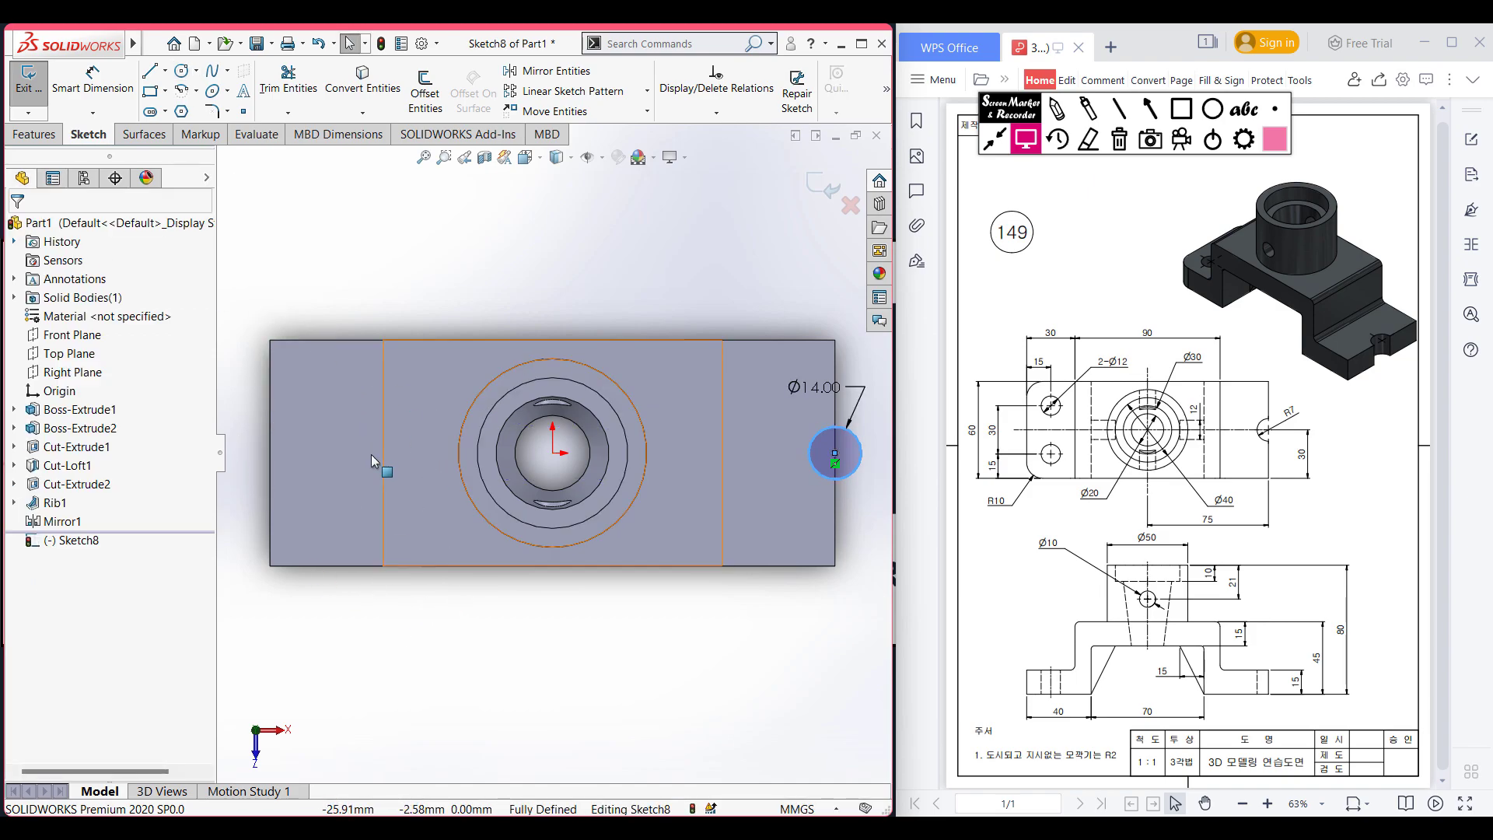
Add a 12 mm diameter circle to the same sketch, on the left foot near its upper outer corner
{"action": "key", "text": "f"}
{"action": "scroll", "coordinate": [358, 455], "scroll_direction": "down", "scroll_amount": 2}
{"action": "scroll", "coordinate": [801, 445], "scroll_direction": "up", "scroll_amount": 3}
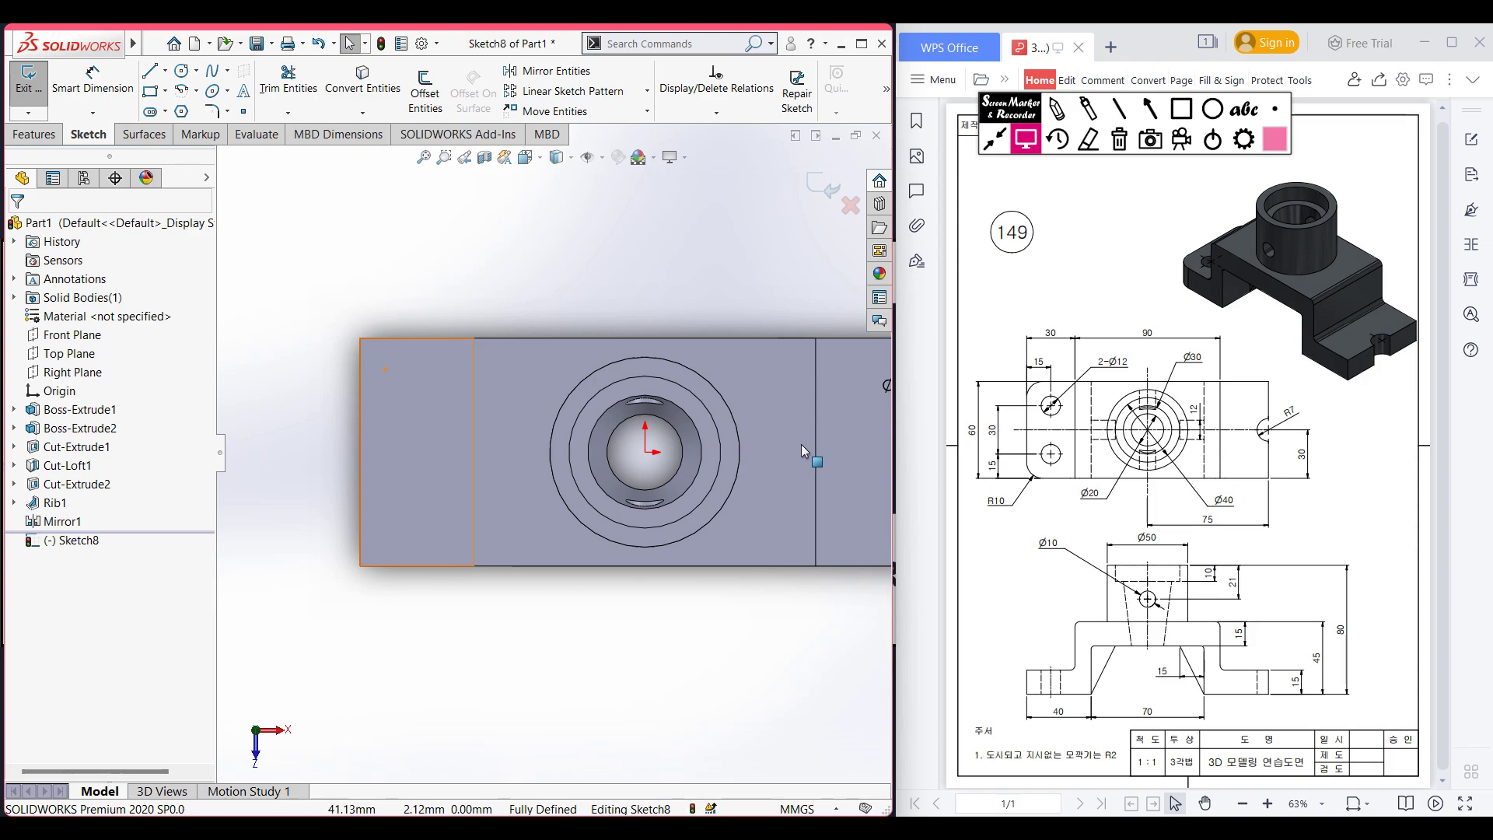
{"action": "key", "text": "c"}
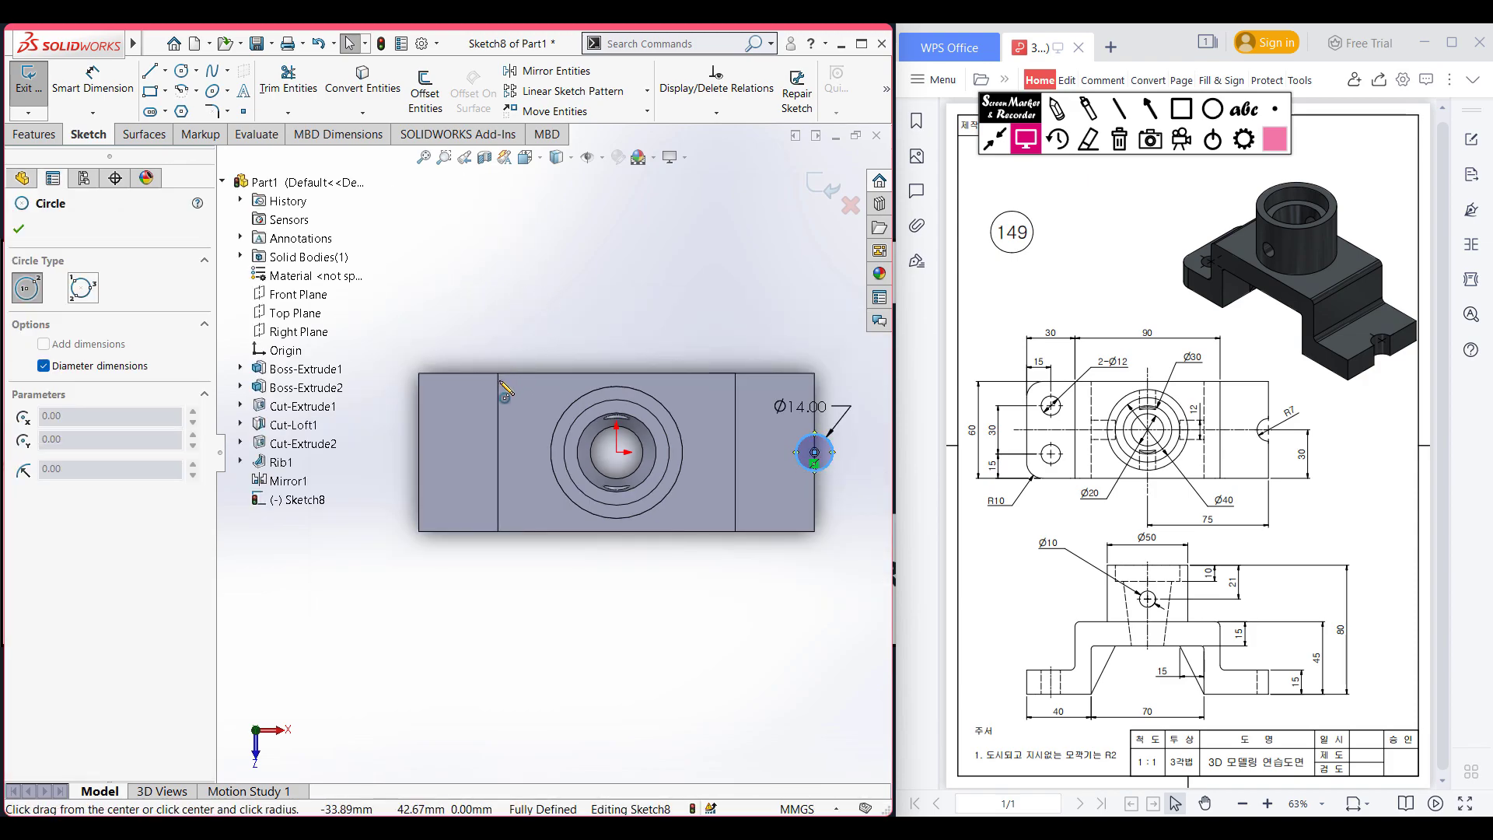
{"action": "scroll", "coordinate": [495, 408], "scroll_direction": "down", "scroll_amount": 1}
{"action": "left_click", "coordinate": [222, 182]}
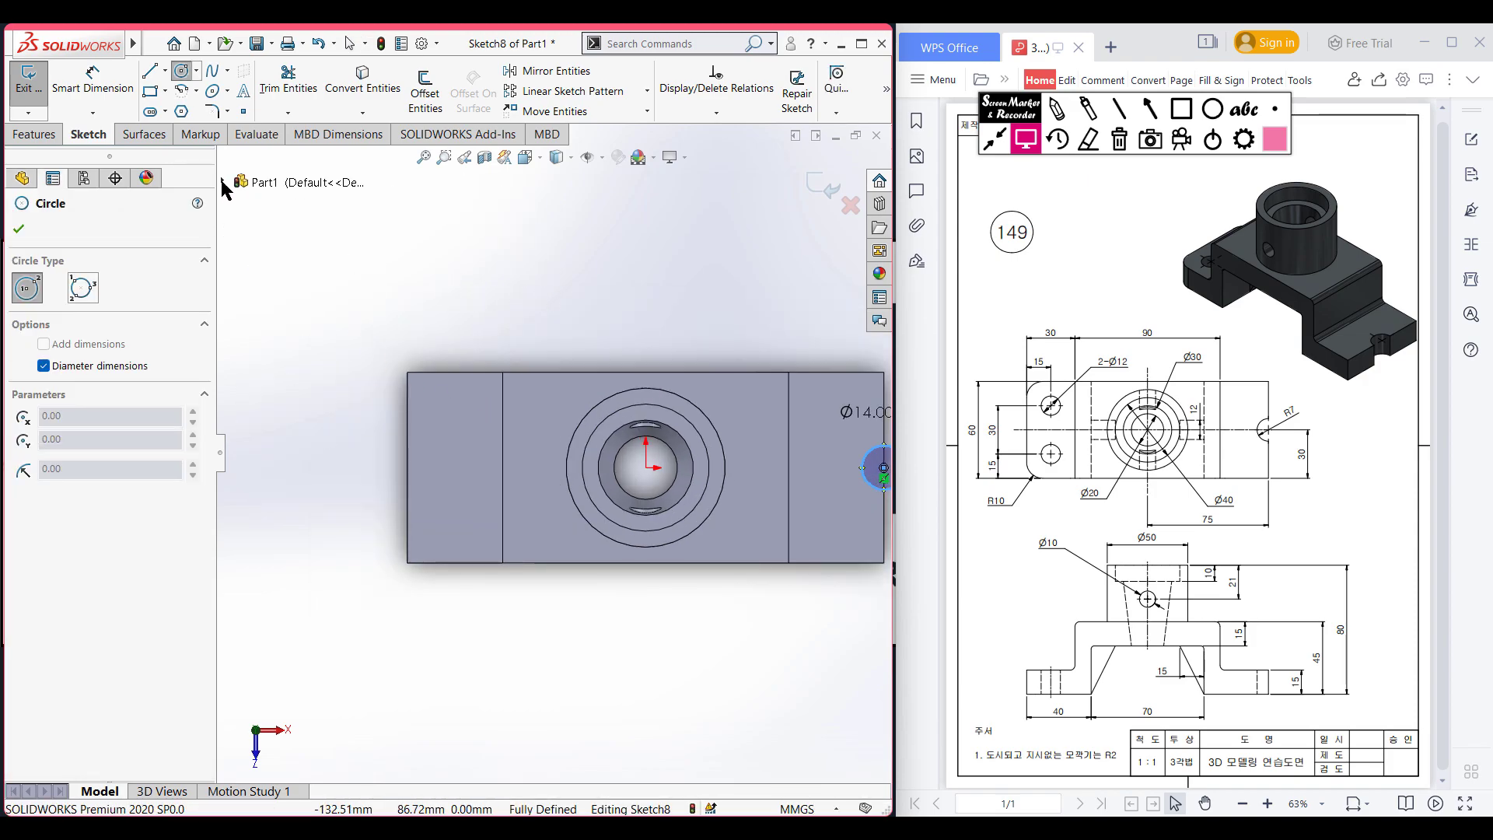
{"action": "scroll", "coordinate": [464, 437], "scroll_direction": "up", "scroll_amount": 1}
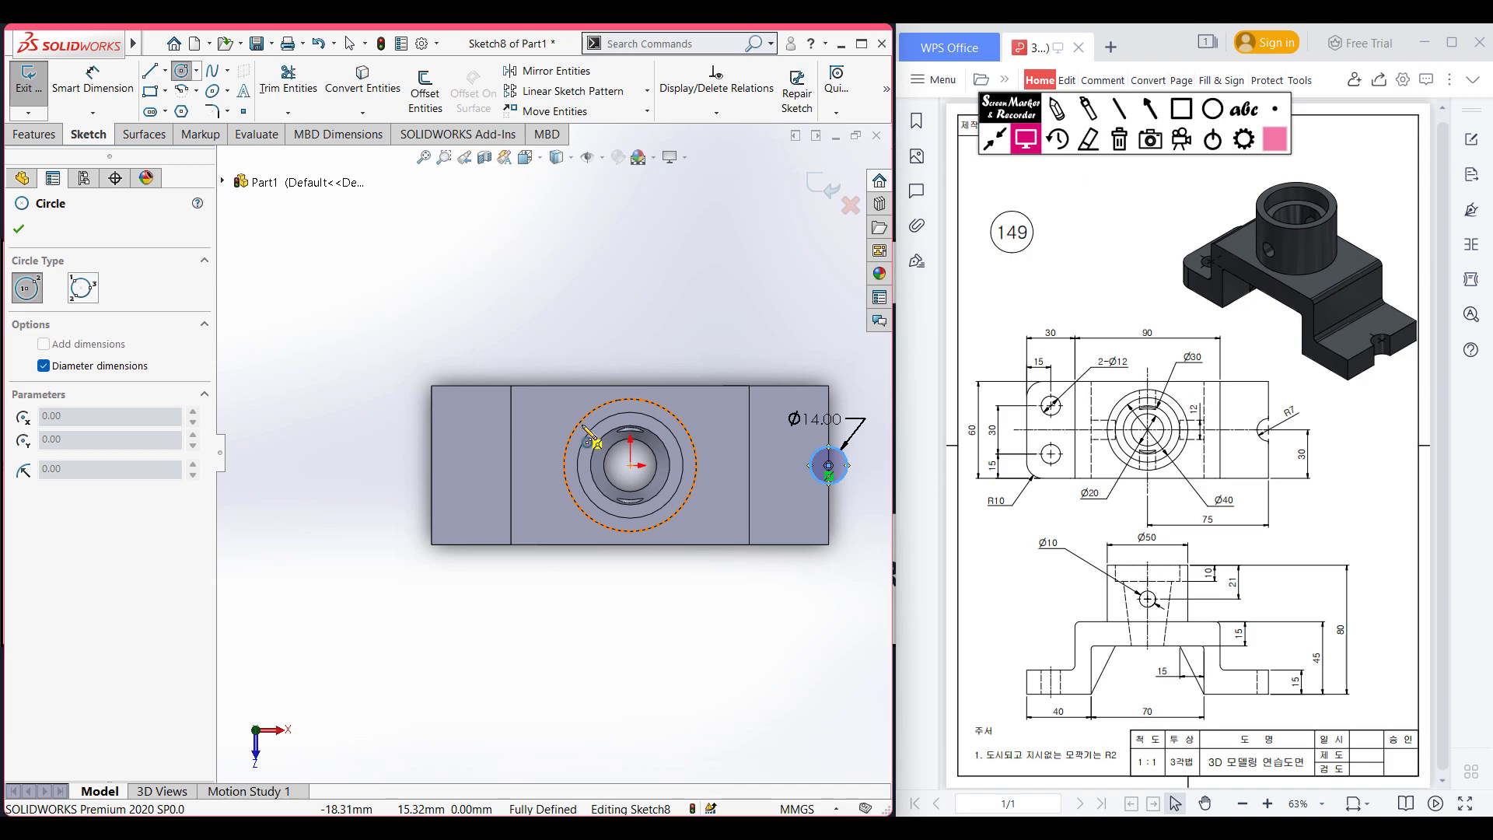
{"action": "scroll", "coordinate": [474, 451], "scroll_direction": "down", "scroll_amount": 1}
{"action": "left_click", "coordinate": [470, 433]}
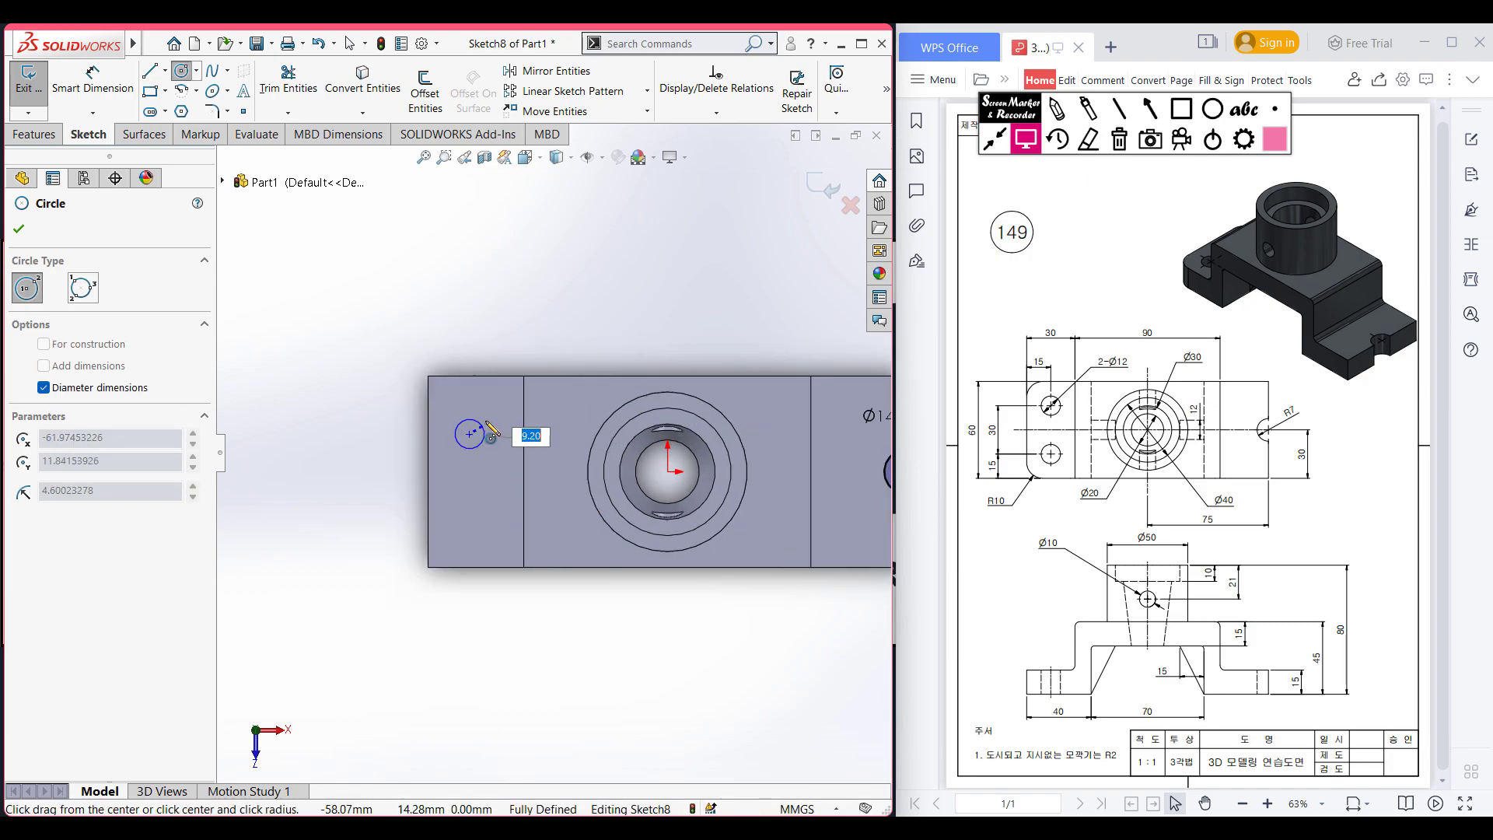
{"action": "type", "text": "1"}
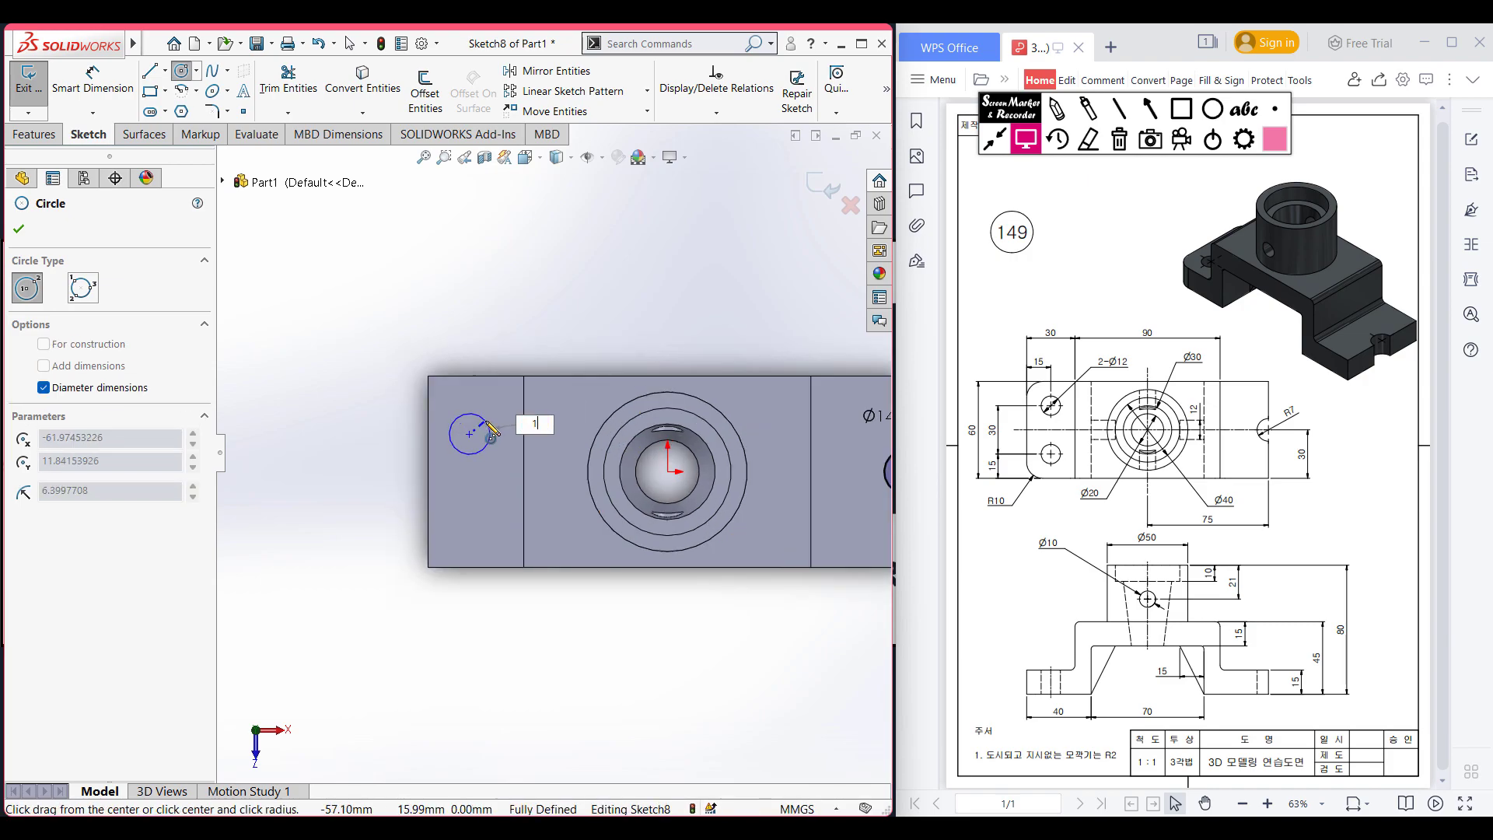
{"action": "type", "text": "2"}
{"action": "key", "text": "Return"}
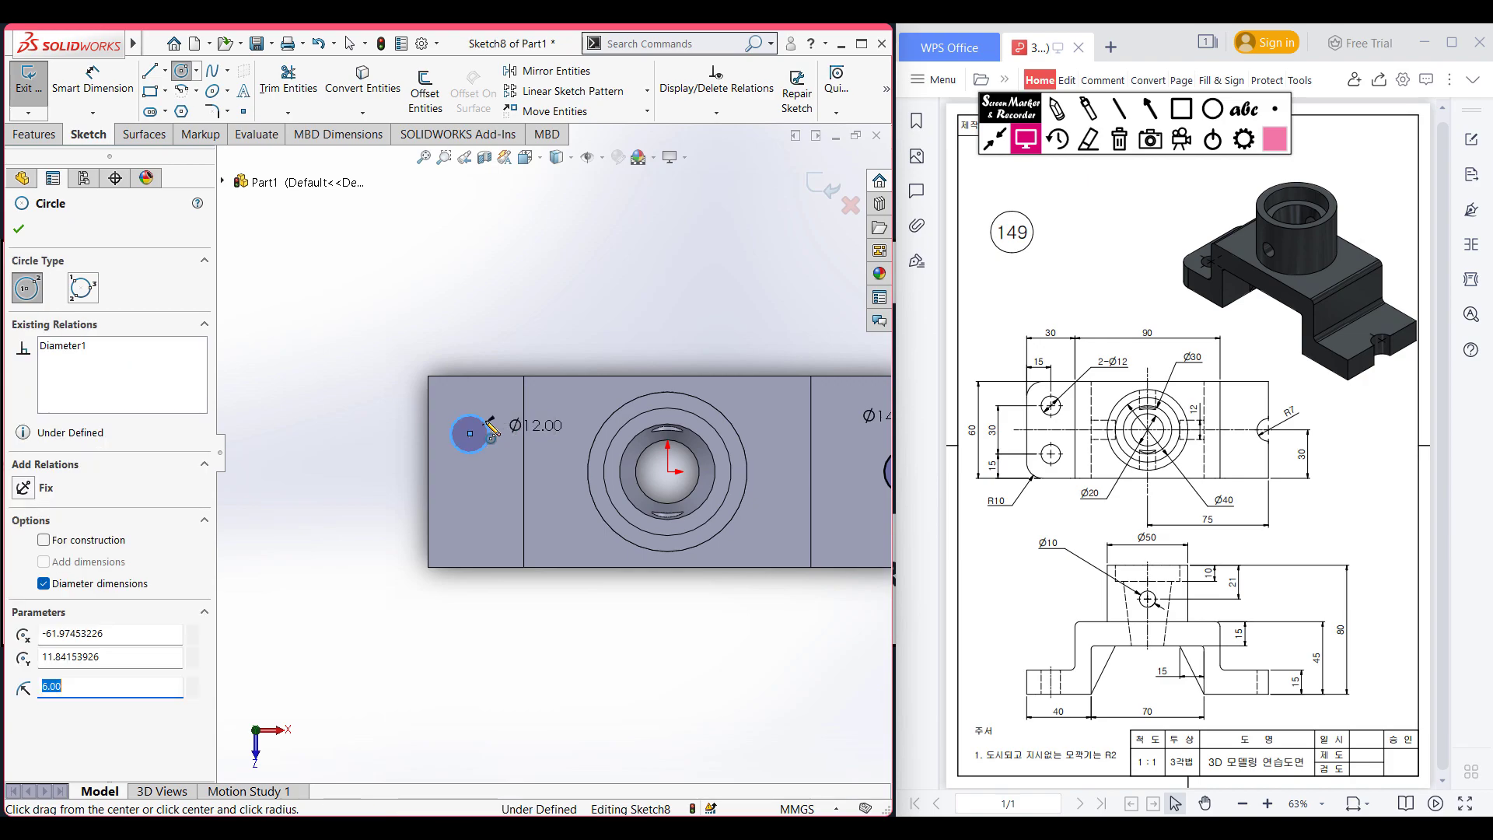
Dimension the 12 mm circle's centre 15 mm from the left foot's outer edge and 15 mm from its upper edge
{"action": "right_click_drag", "start_coordinate": [443, 293], "coordinate": [443, 234]}
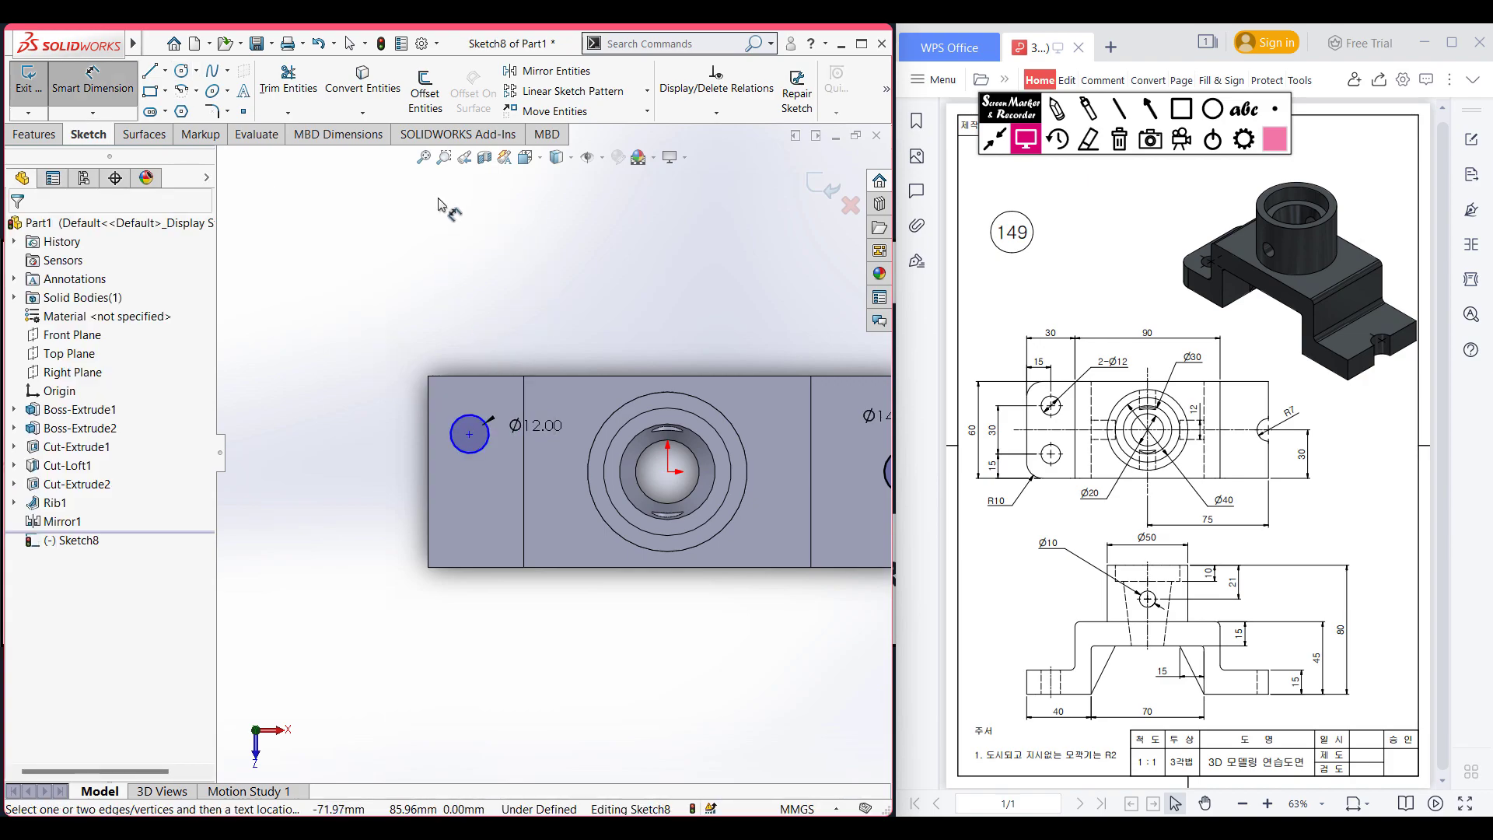
{"action": "left_click", "coordinate": [472, 418]}
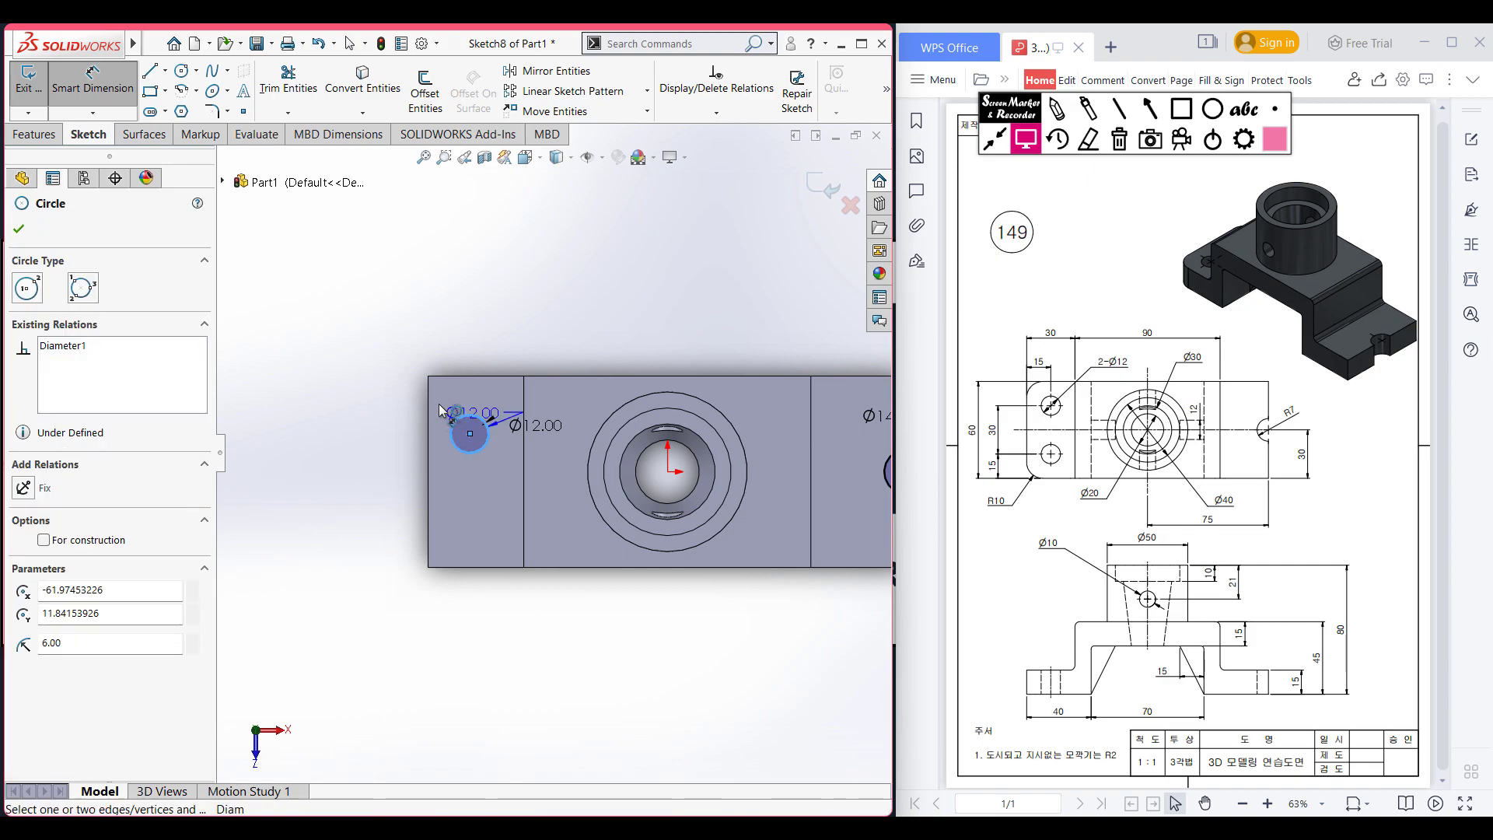
{"action": "left_click", "coordinate": [450, 344]}
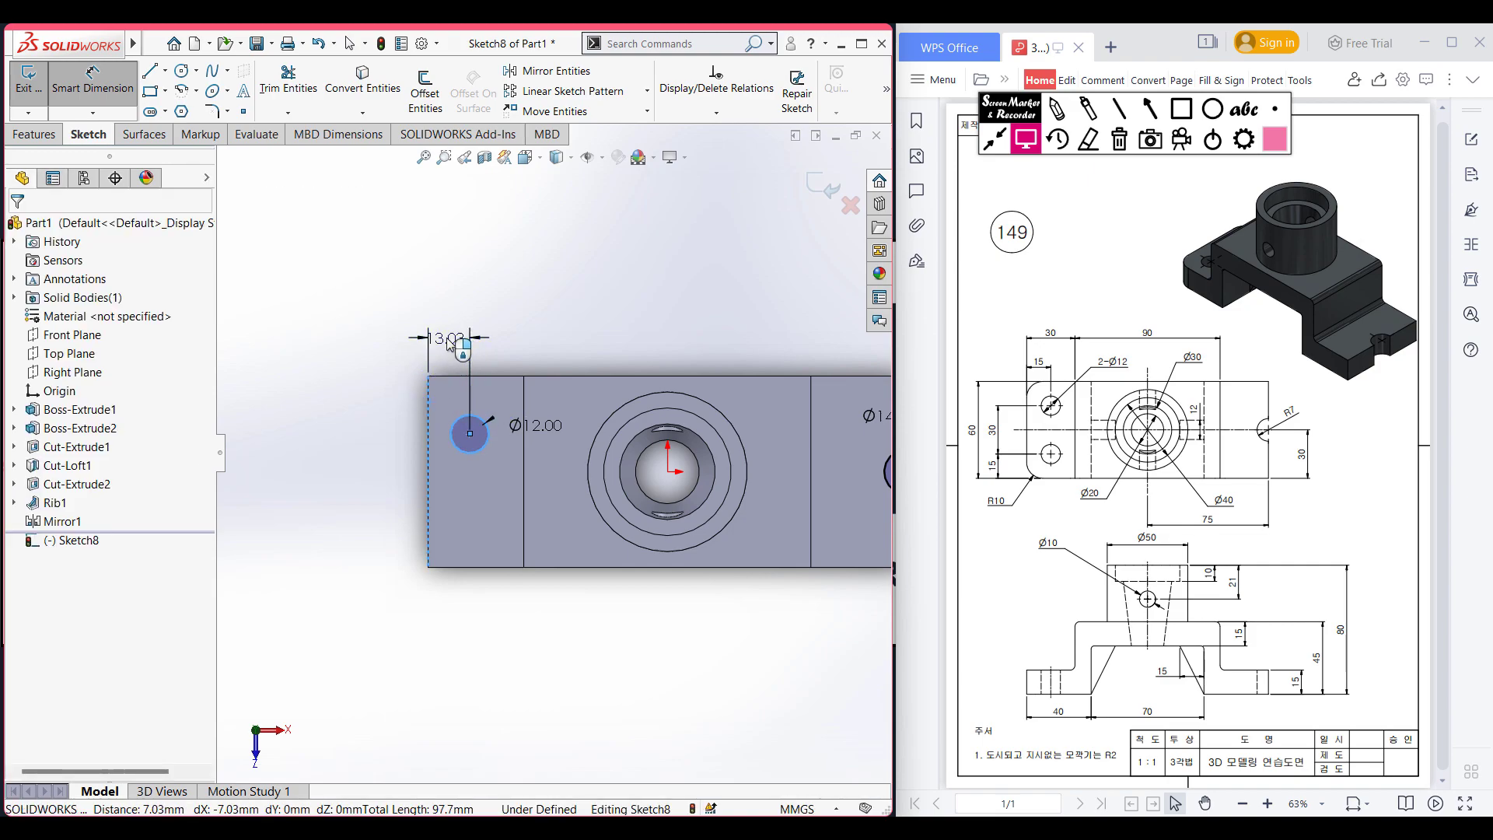
{"action": "type", "text": "15"}
{"action": "key", "text": "Return"}
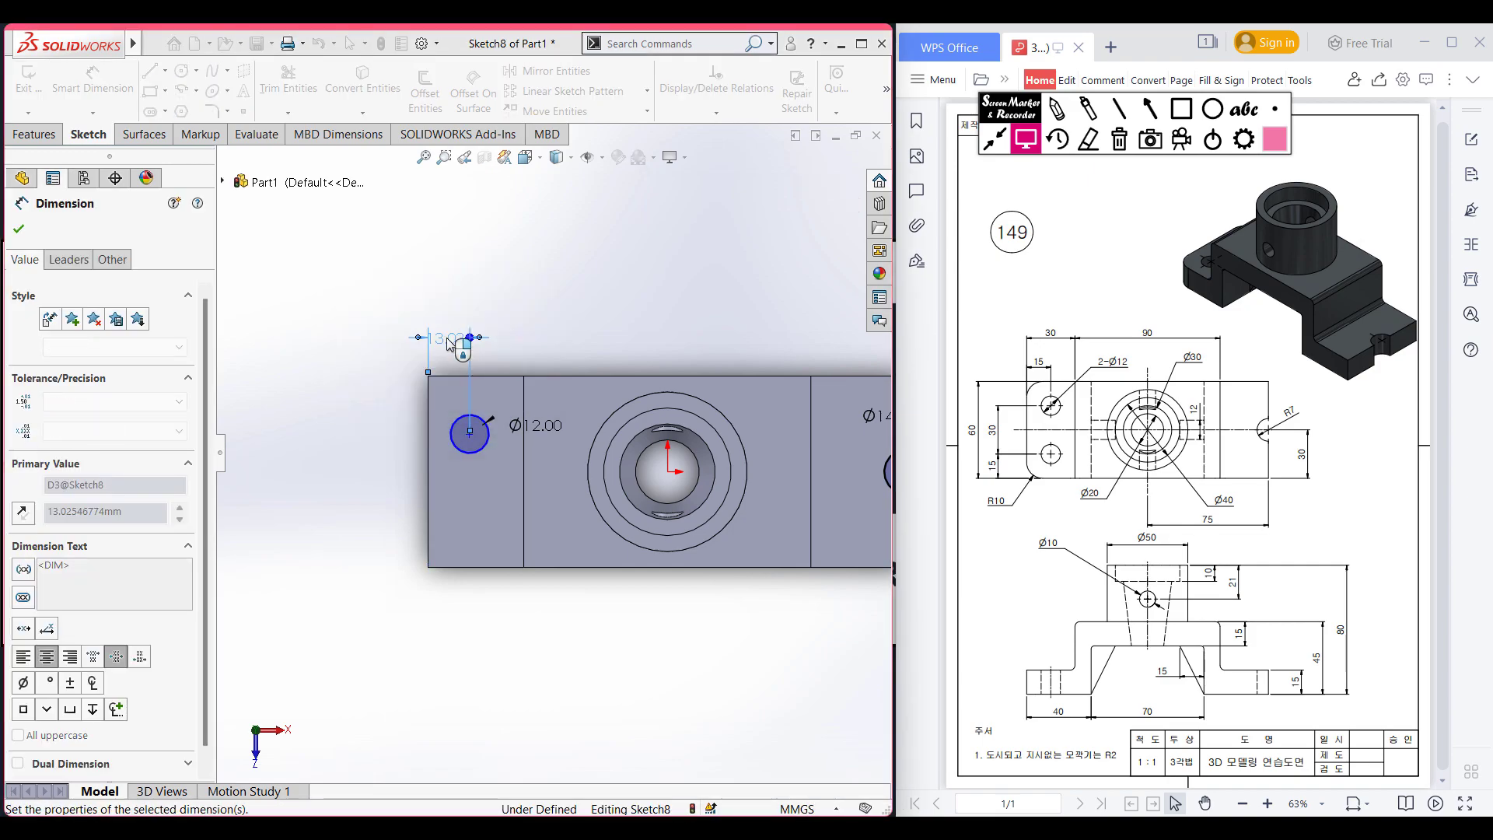
{"action": "left_click", "coordinate": [466, 426]}
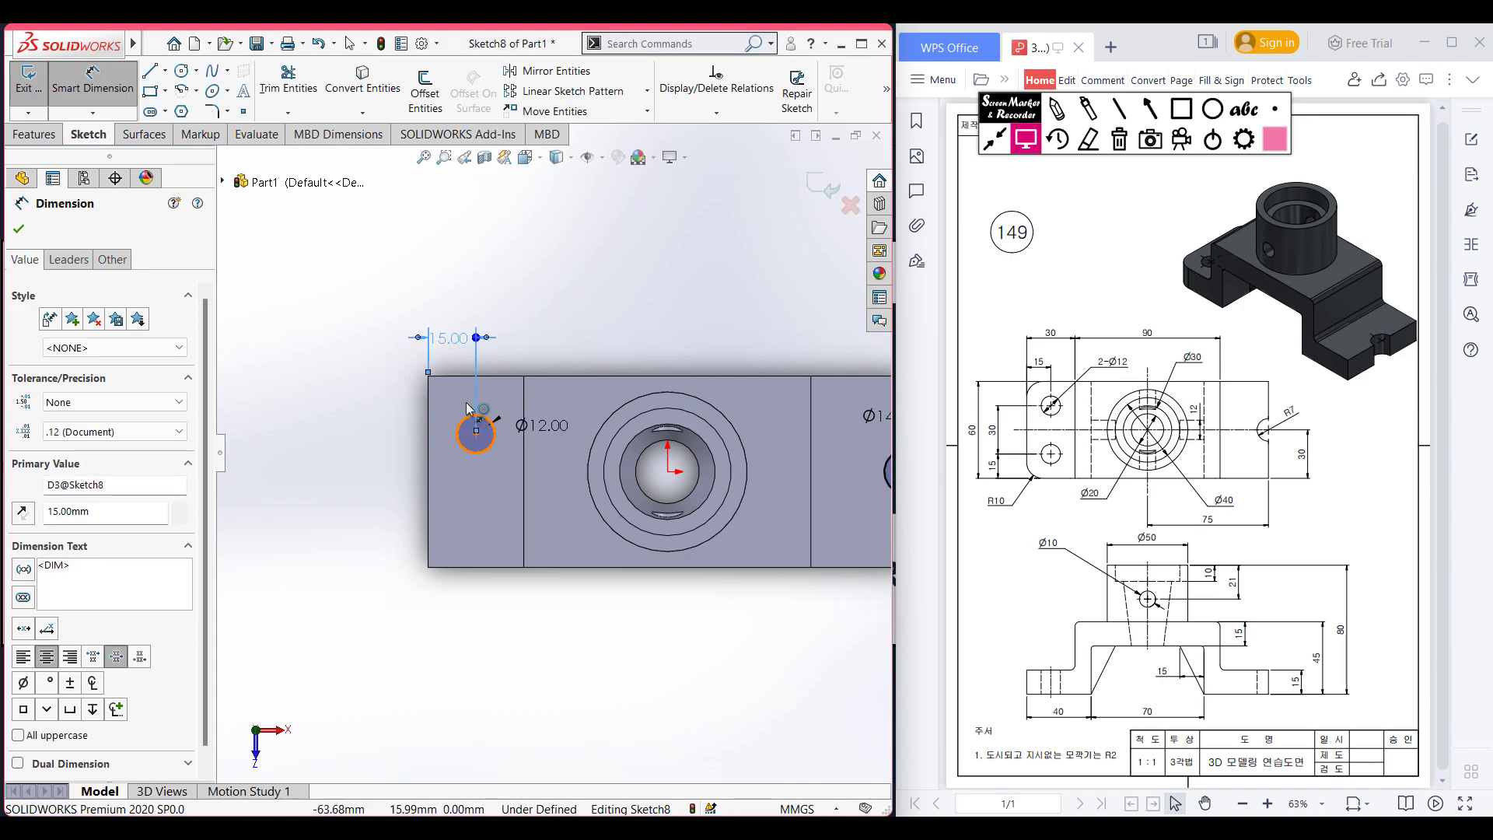
{"action": "left_click", "coordinate": [463, 377]}
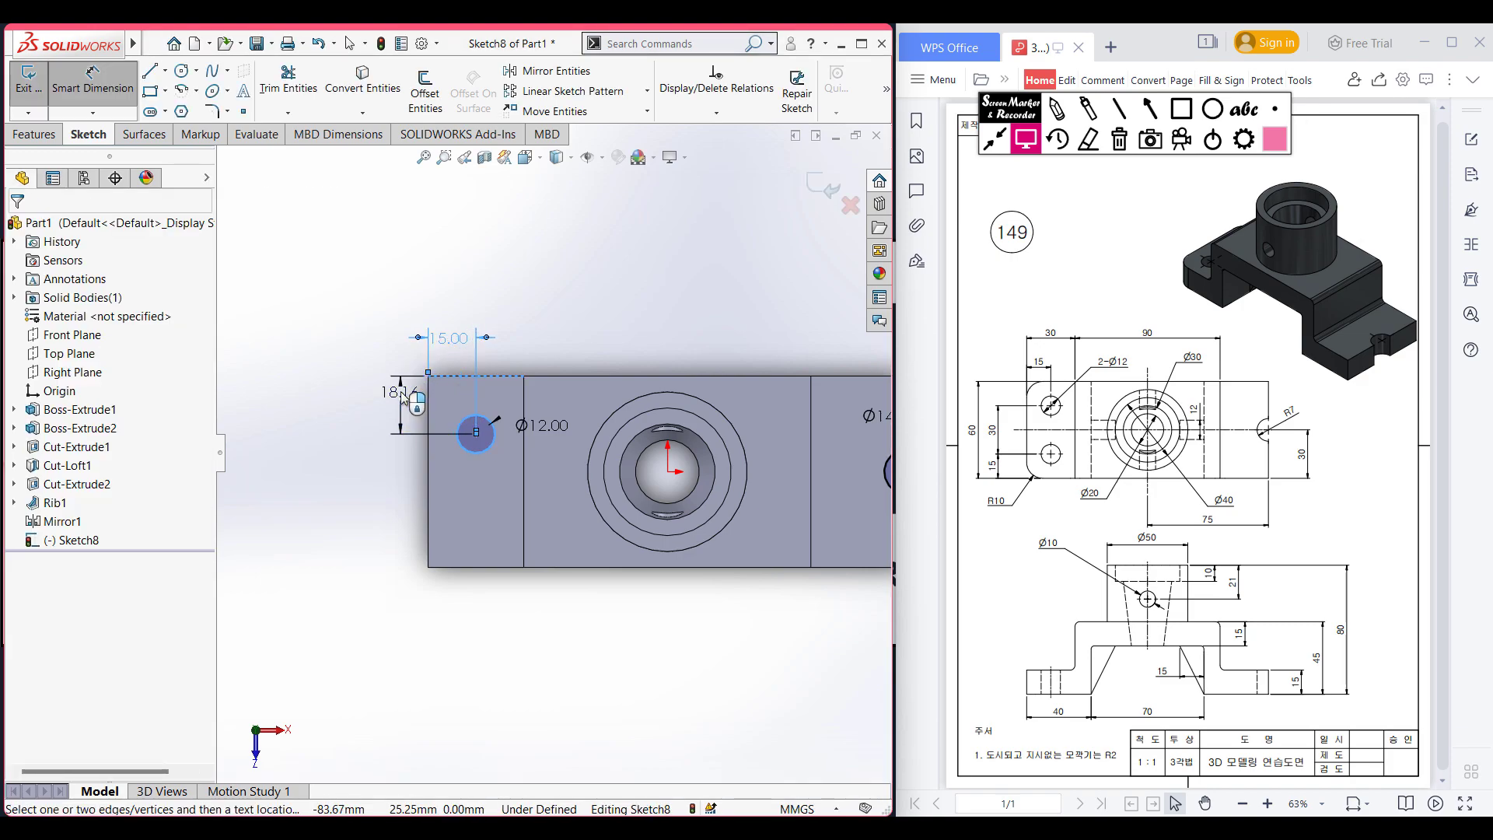
{"action": "left_click", "coordinate": [408, 397]}
{"action": "type", "text": "15"}
{"action": "key", "text": "Return"}
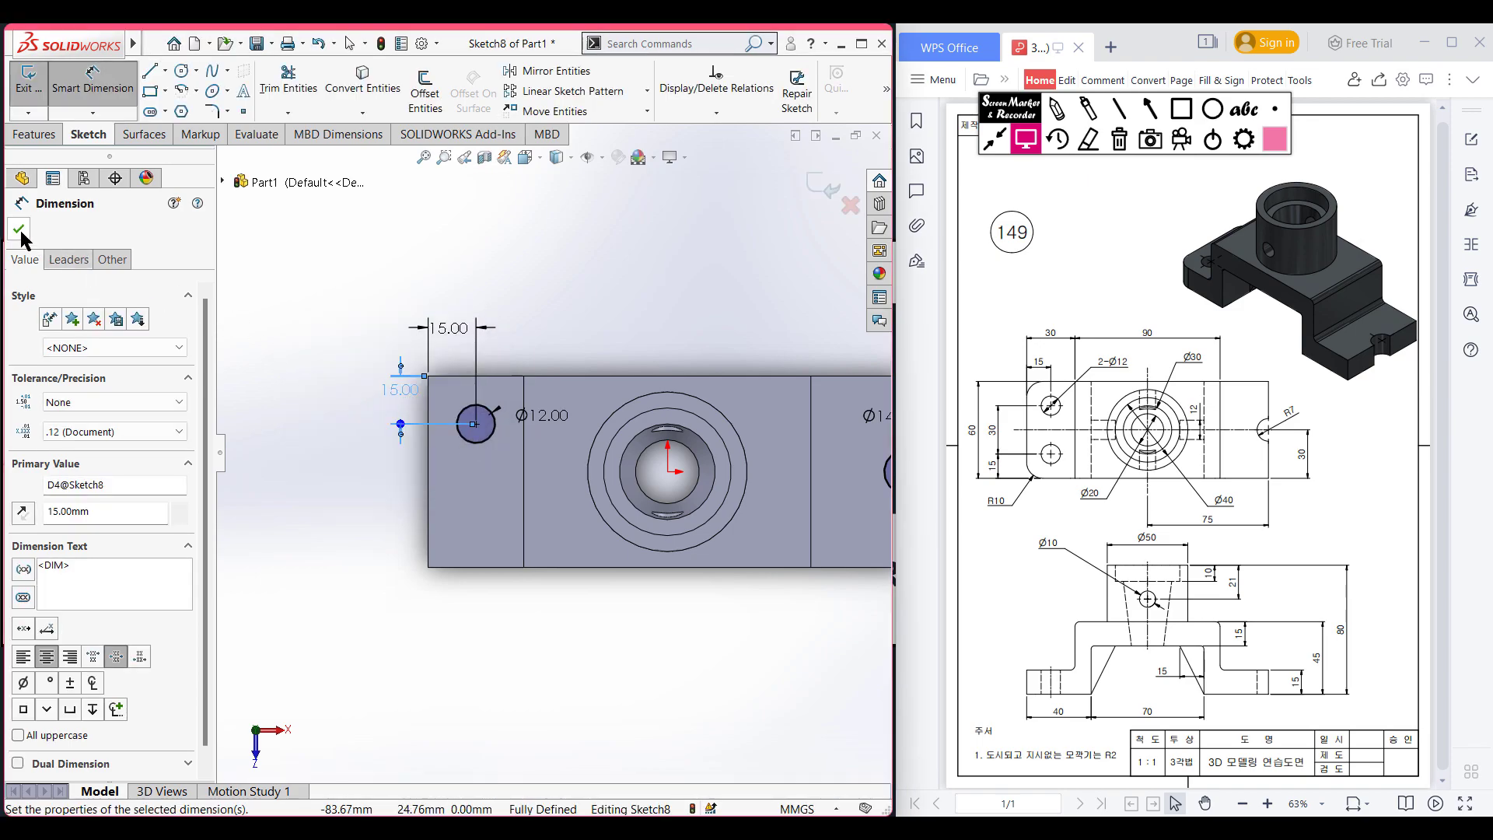
{"action": "left_click", "coordinate": [19, 228]}
Linear-pattern the left foot's 12 mm circle toward the opposite long edge with 2 instances spaced 30 mm, keeping 1 instance along X
{"action": "left_click", "coordinate": [542, 94]}
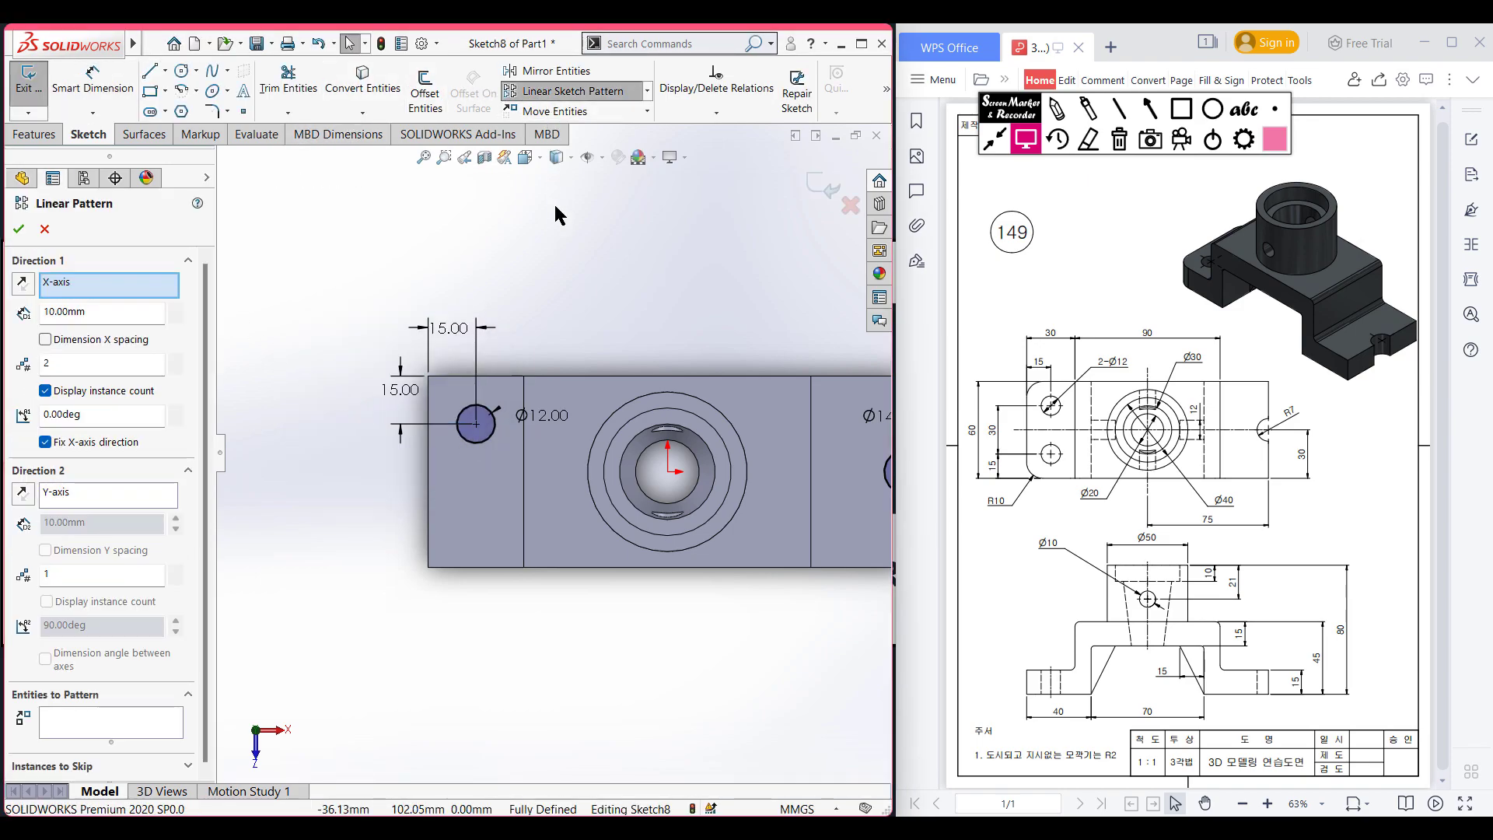
{"action": "double_click", "coordinate": [64, 360]}
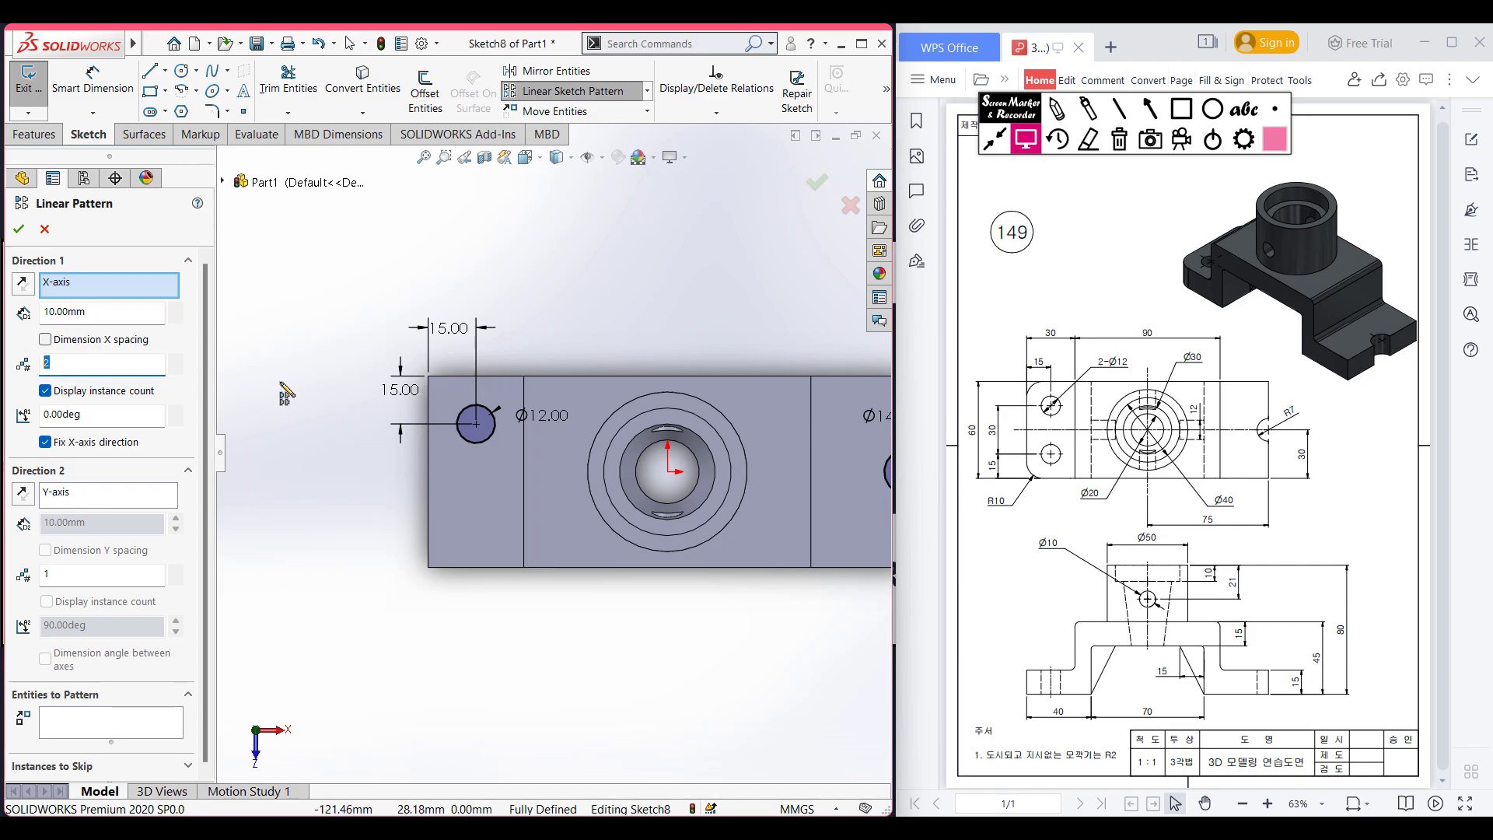
{"action": "type", "text": "1"}
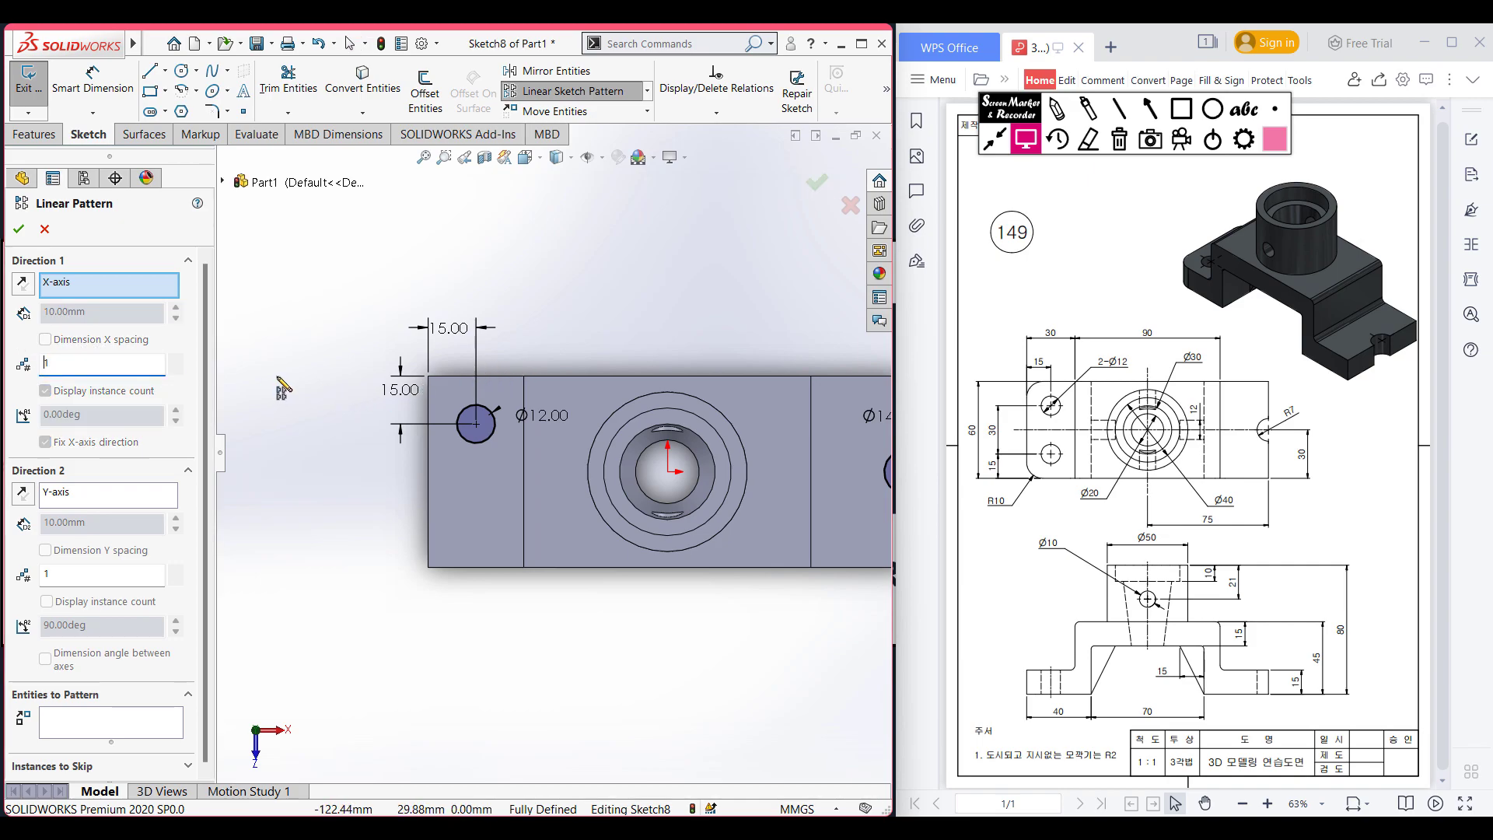
{"action": "double_click", "coordinate": [37, 573]}
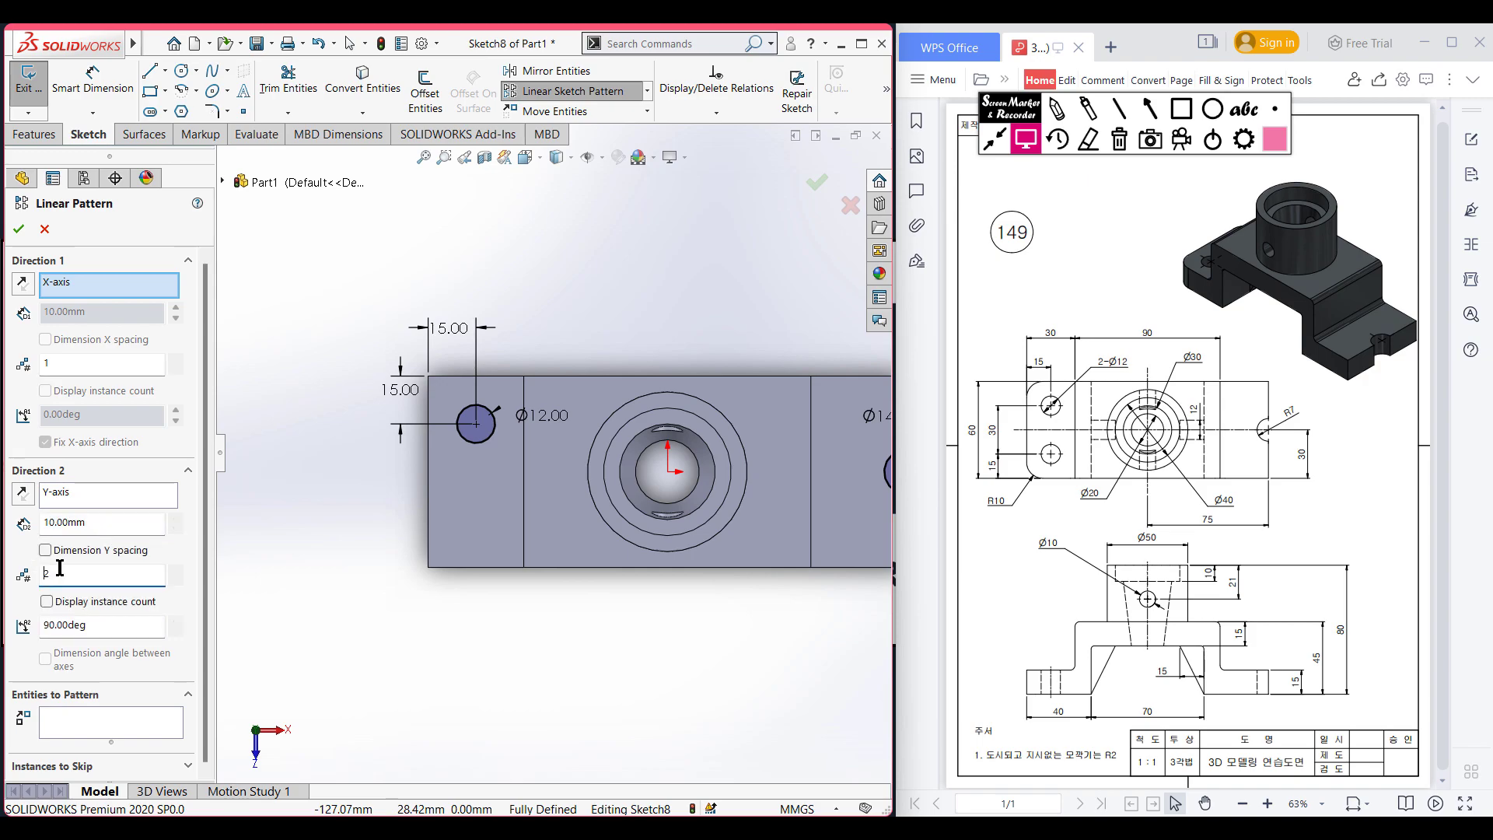
{"action": "left_click_drag", "start_coordinate": [98, 519], "coordinate": [44, 521]}
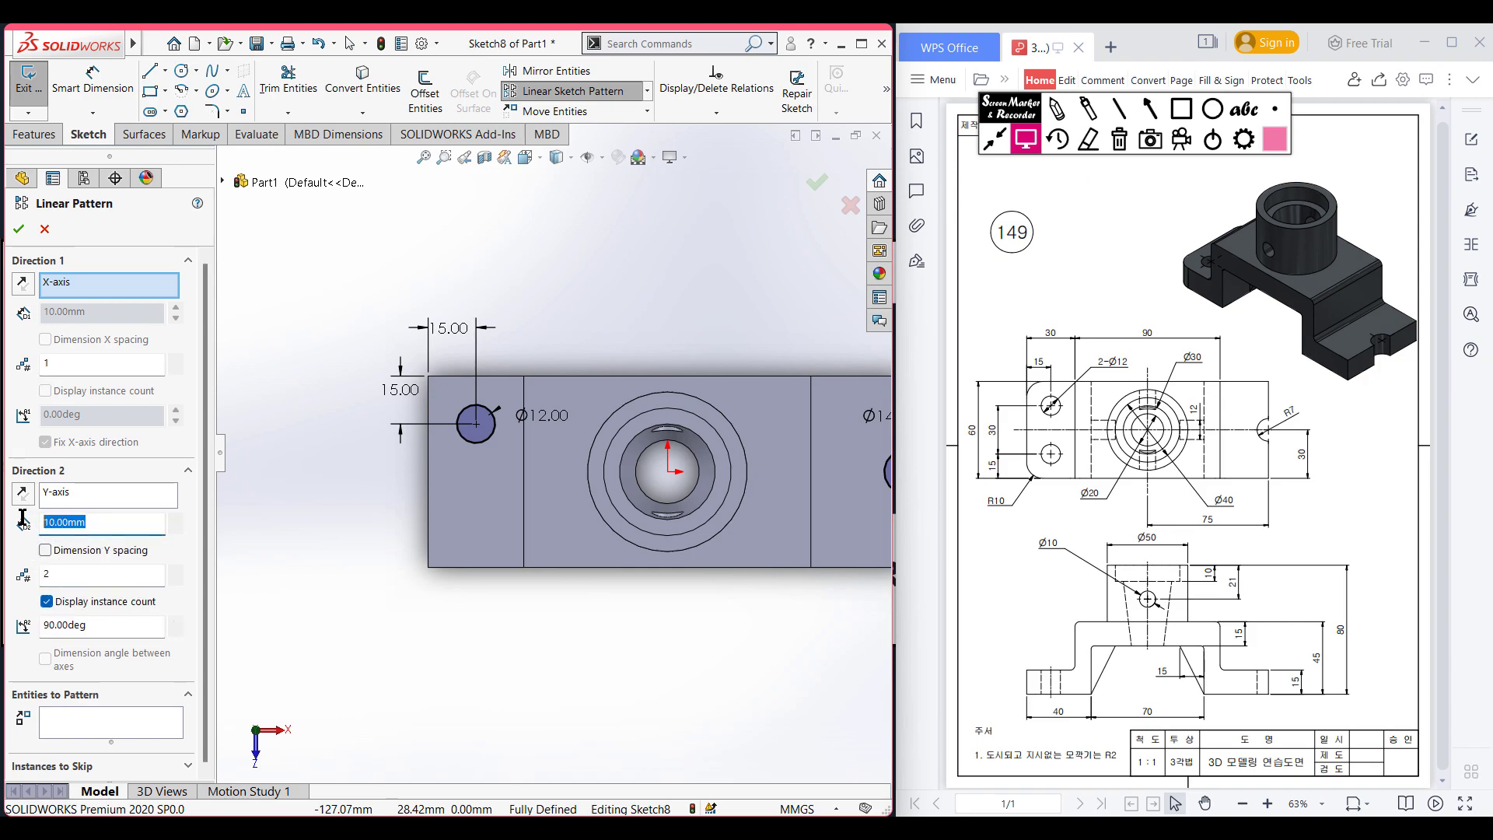
{"action": "type", "text": "30"}
{"action": "left_click", "coordinate": [476, 424]}
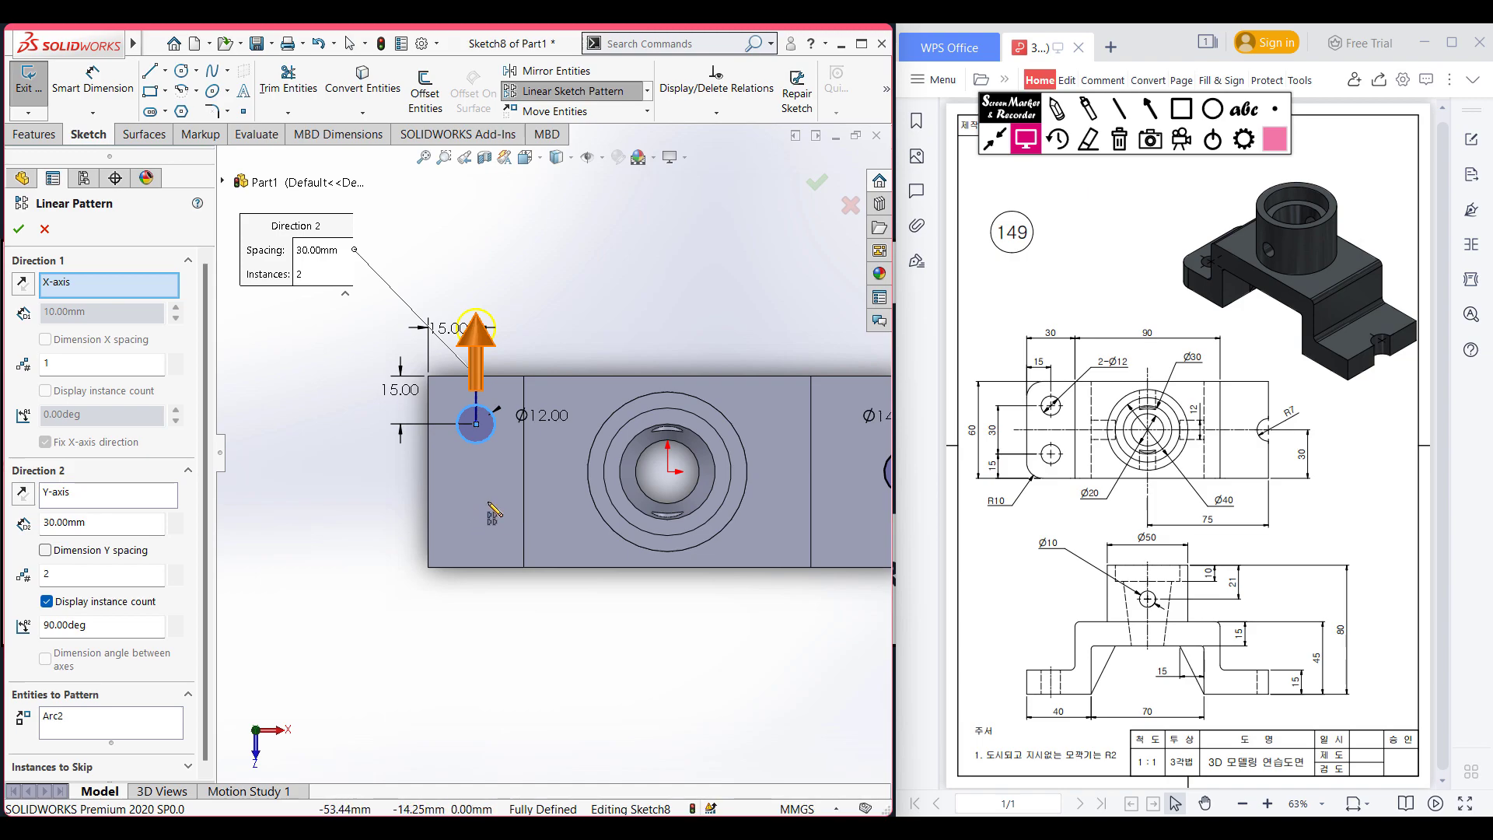
{"action": "left_click", "coordinate": [21, 495]}
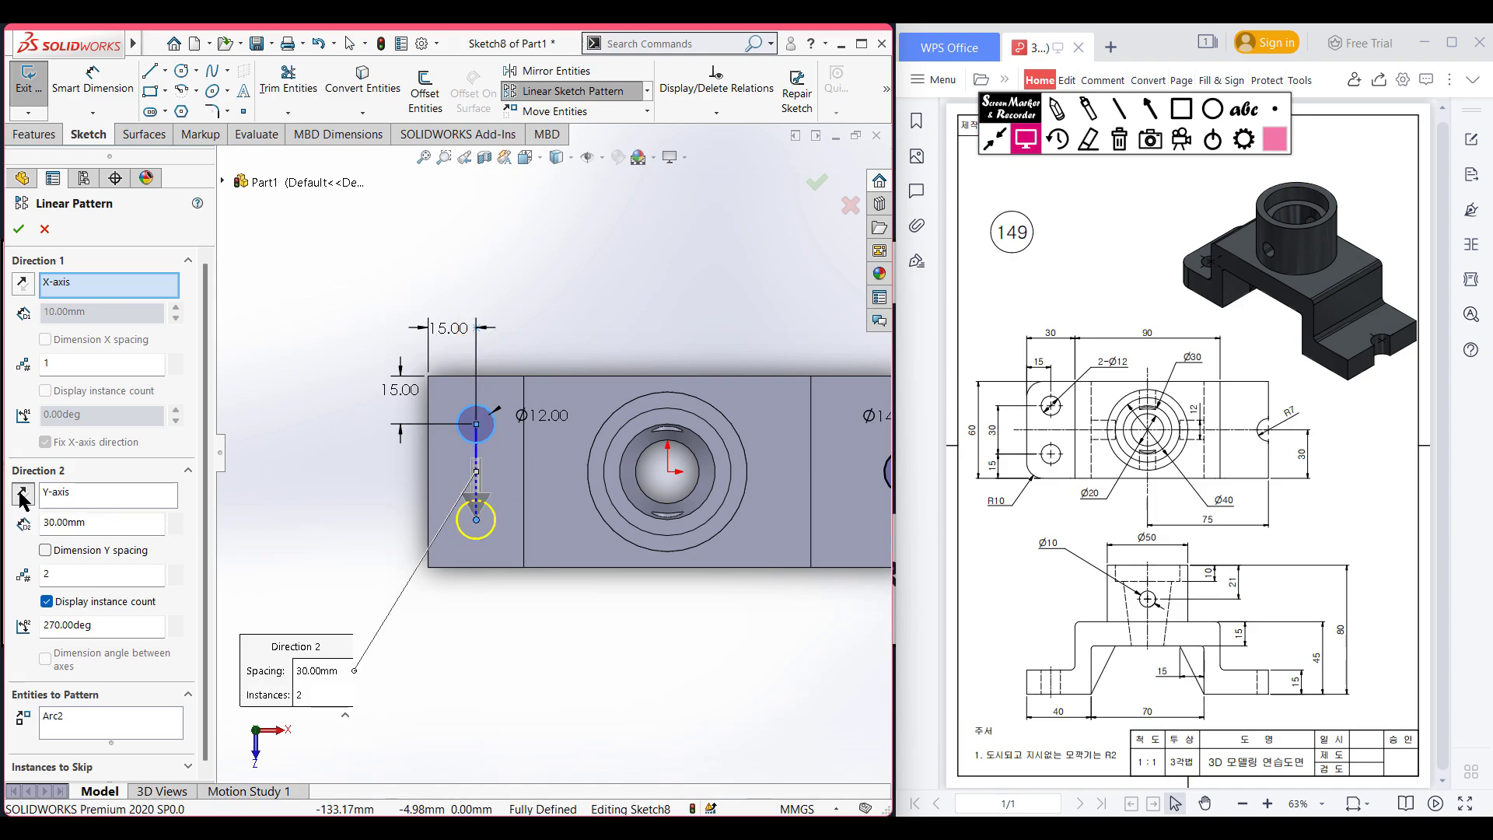
{"action": "left_click", "coordinate": [20, 230]}
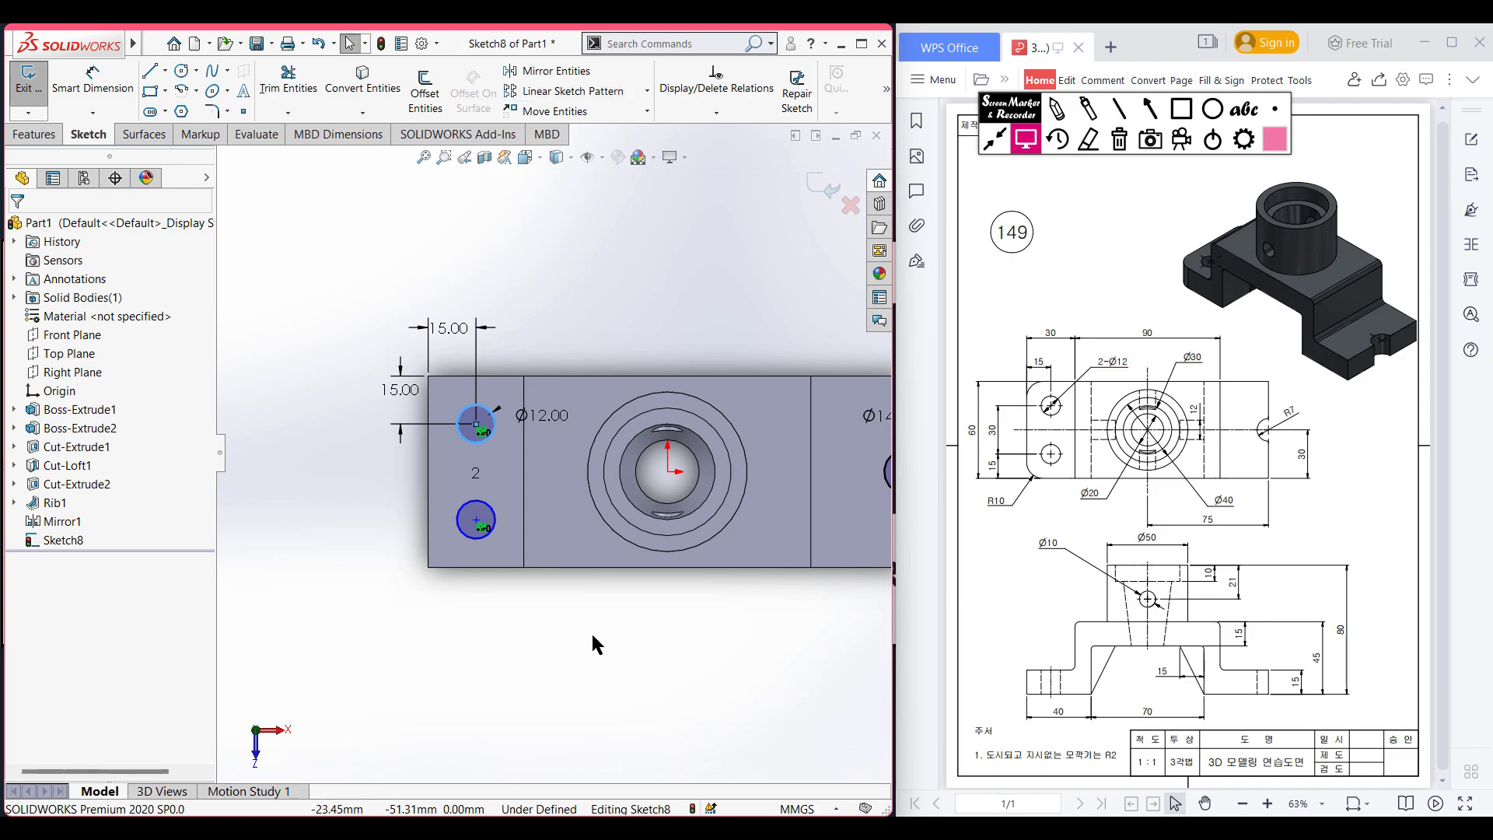
Extrude-cut the notch and two foot-hole circles with a blind depth of 30 mm
{"action": "key", "text": "ctrl+7"}
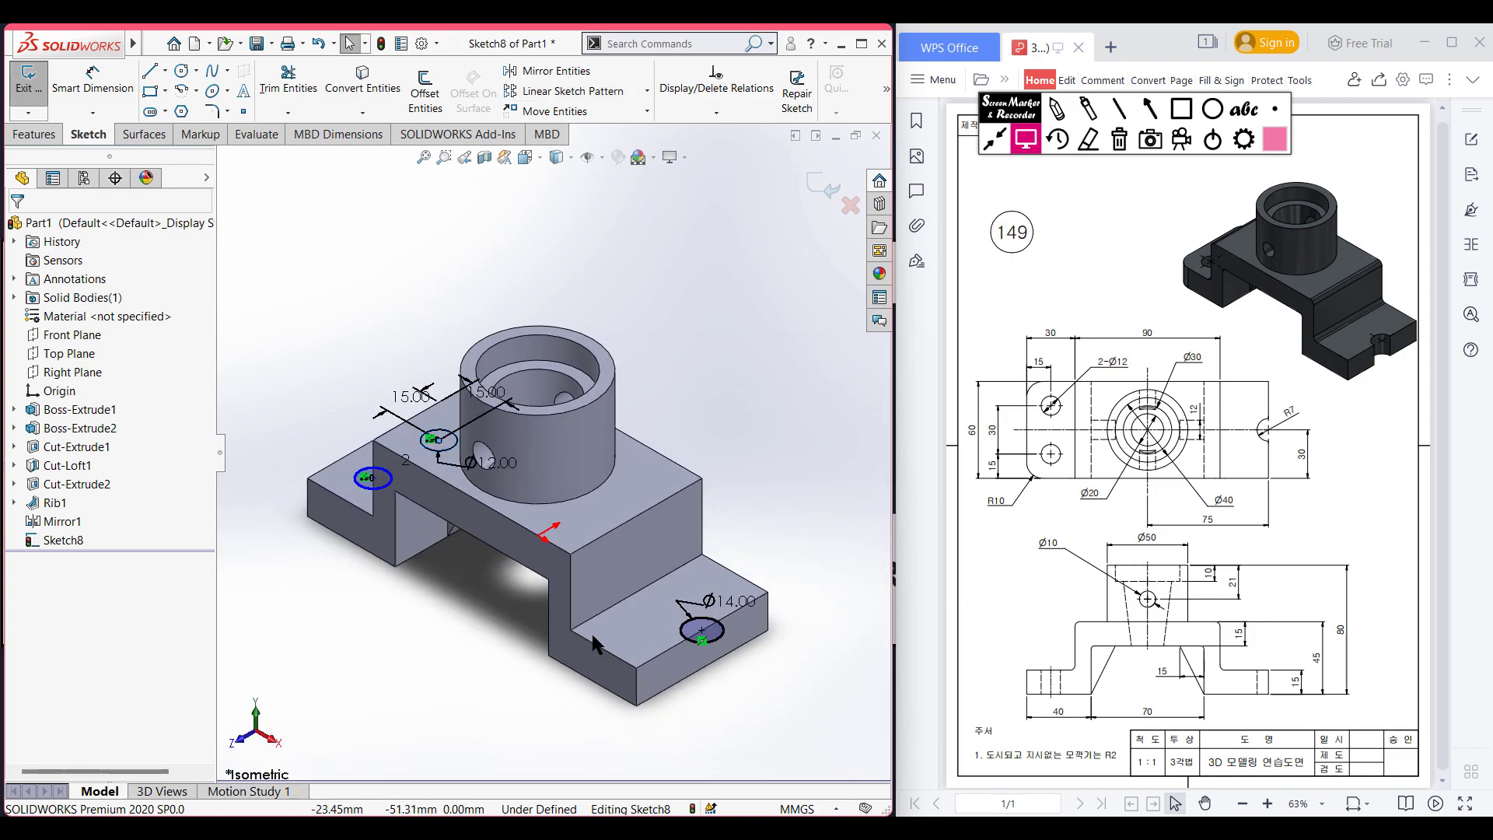
{"action": "left_click", "coordinate": [34, 134]}
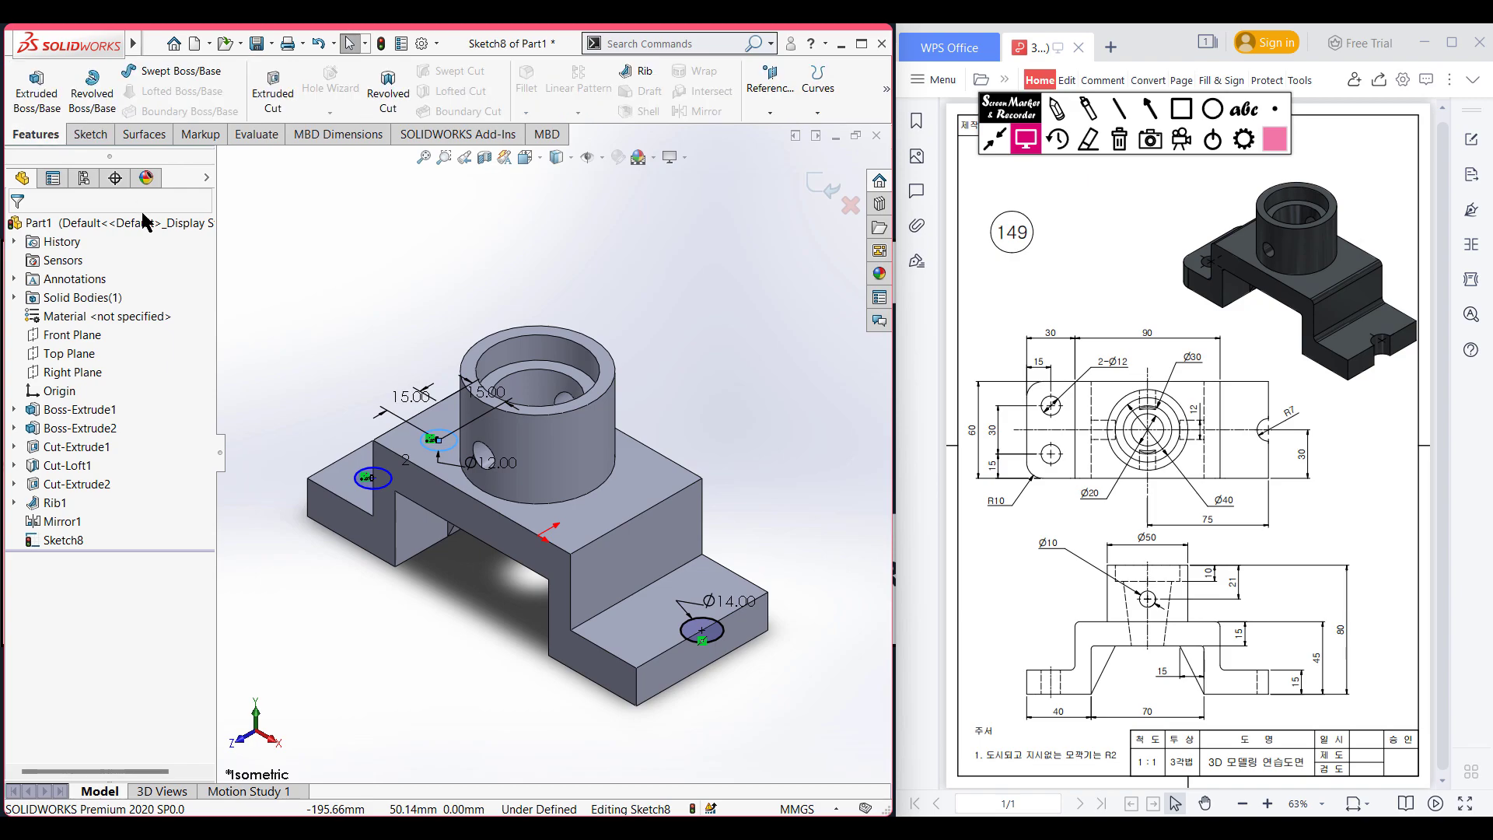
{"action": "left_click", "coordinate": [274, 100]}
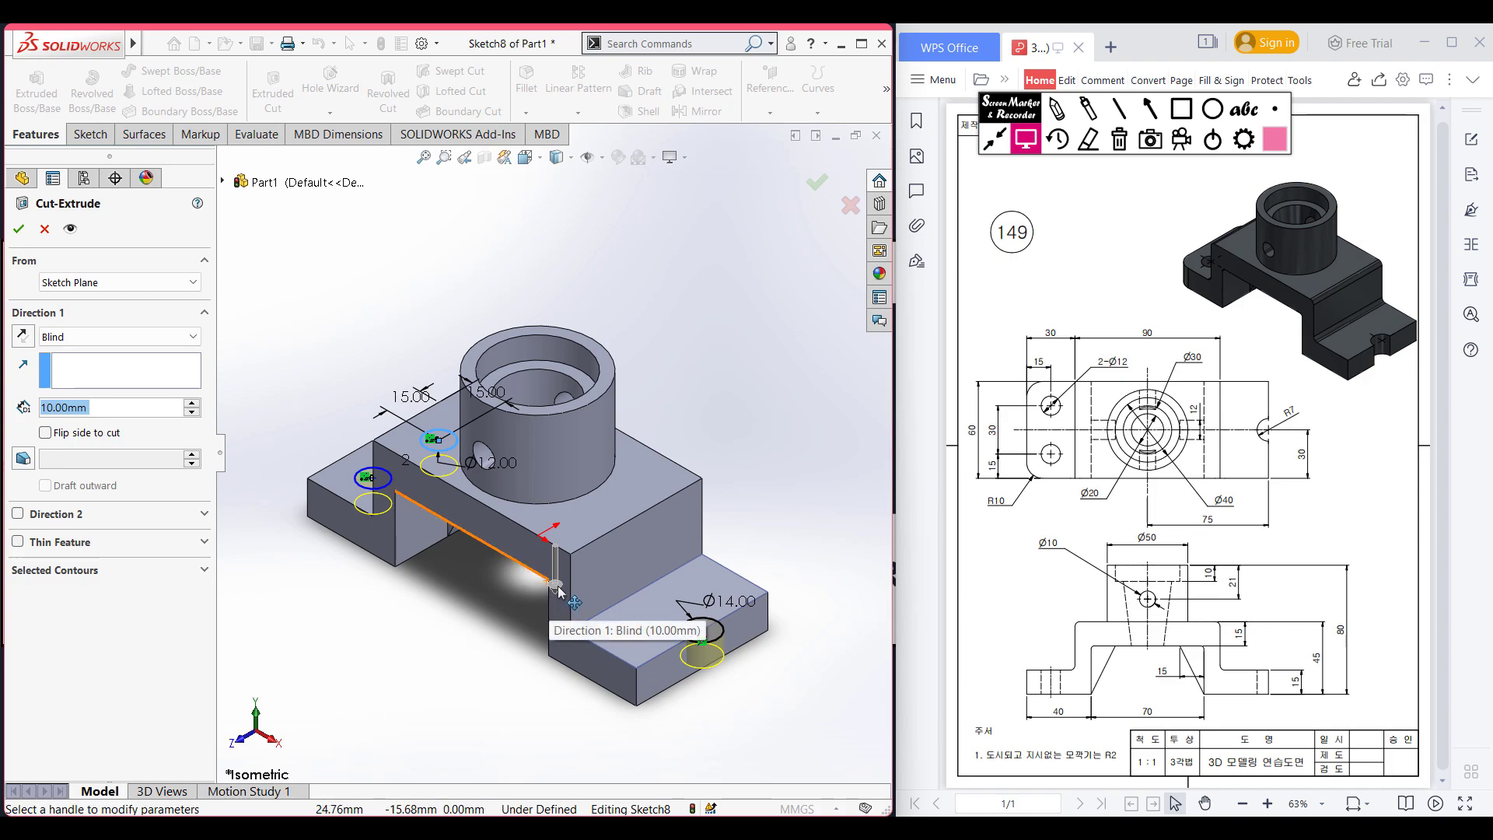
{"action": "left_click", "coordinate": [198, 403]}
{"action": "left_click", "coordinate": [197, 404]}
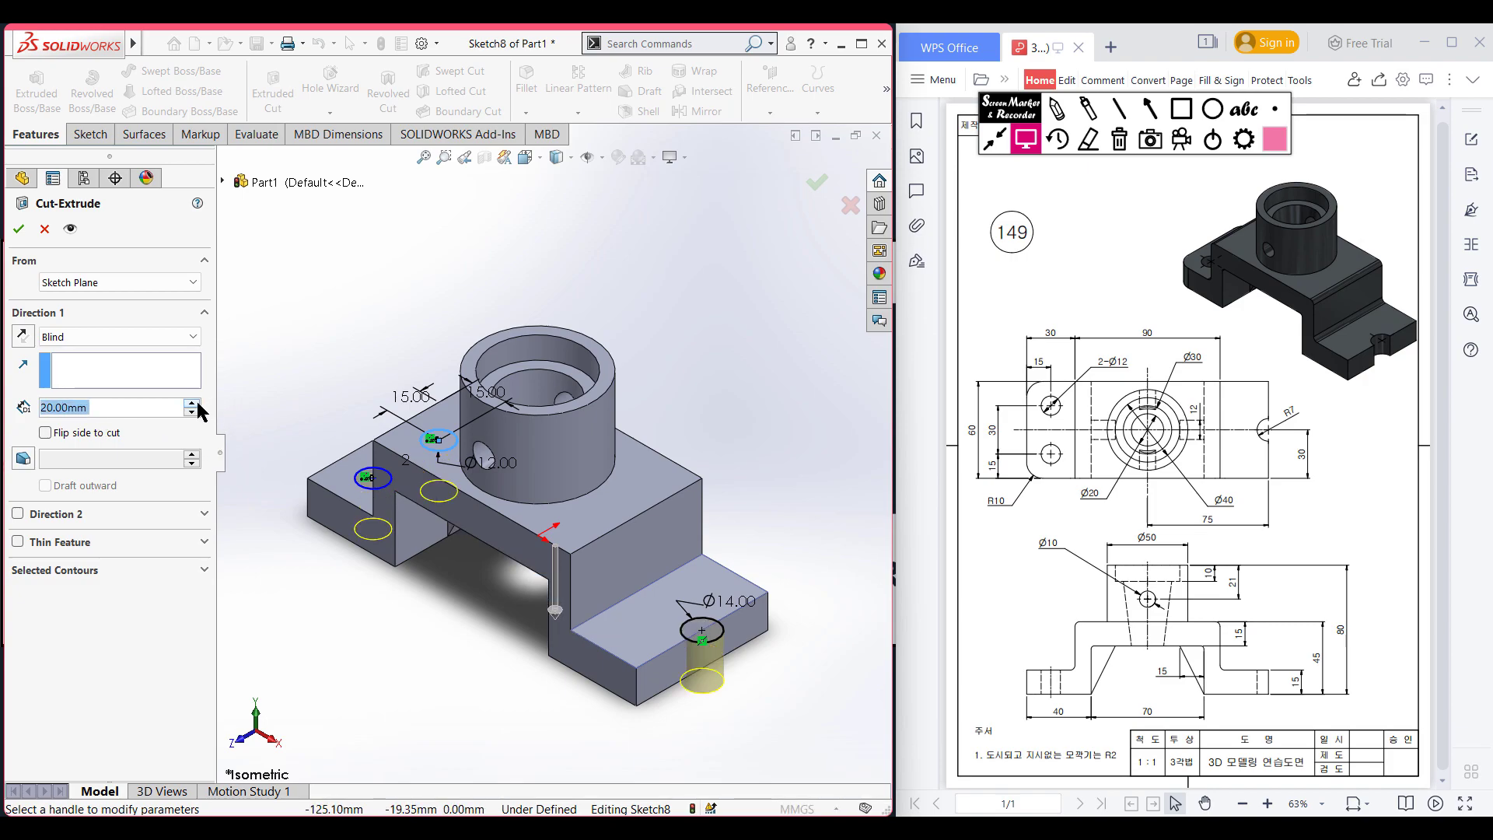
{"action": "left_click", "coordinate": [16, 230]}
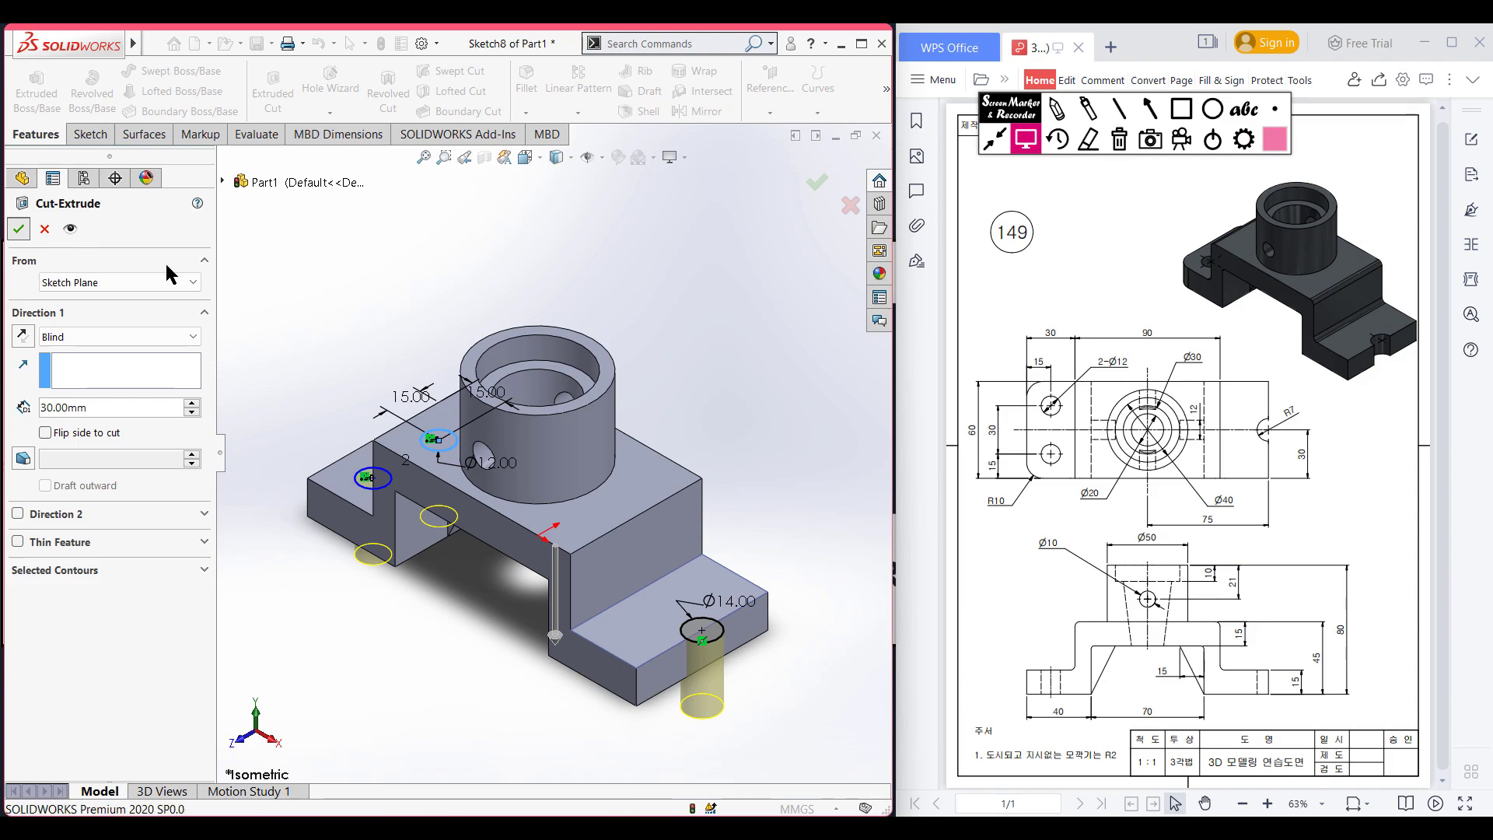
{"action": "middle_click_drag", "start_coordinate": [299, 302], "coordinate": [344, 342]}
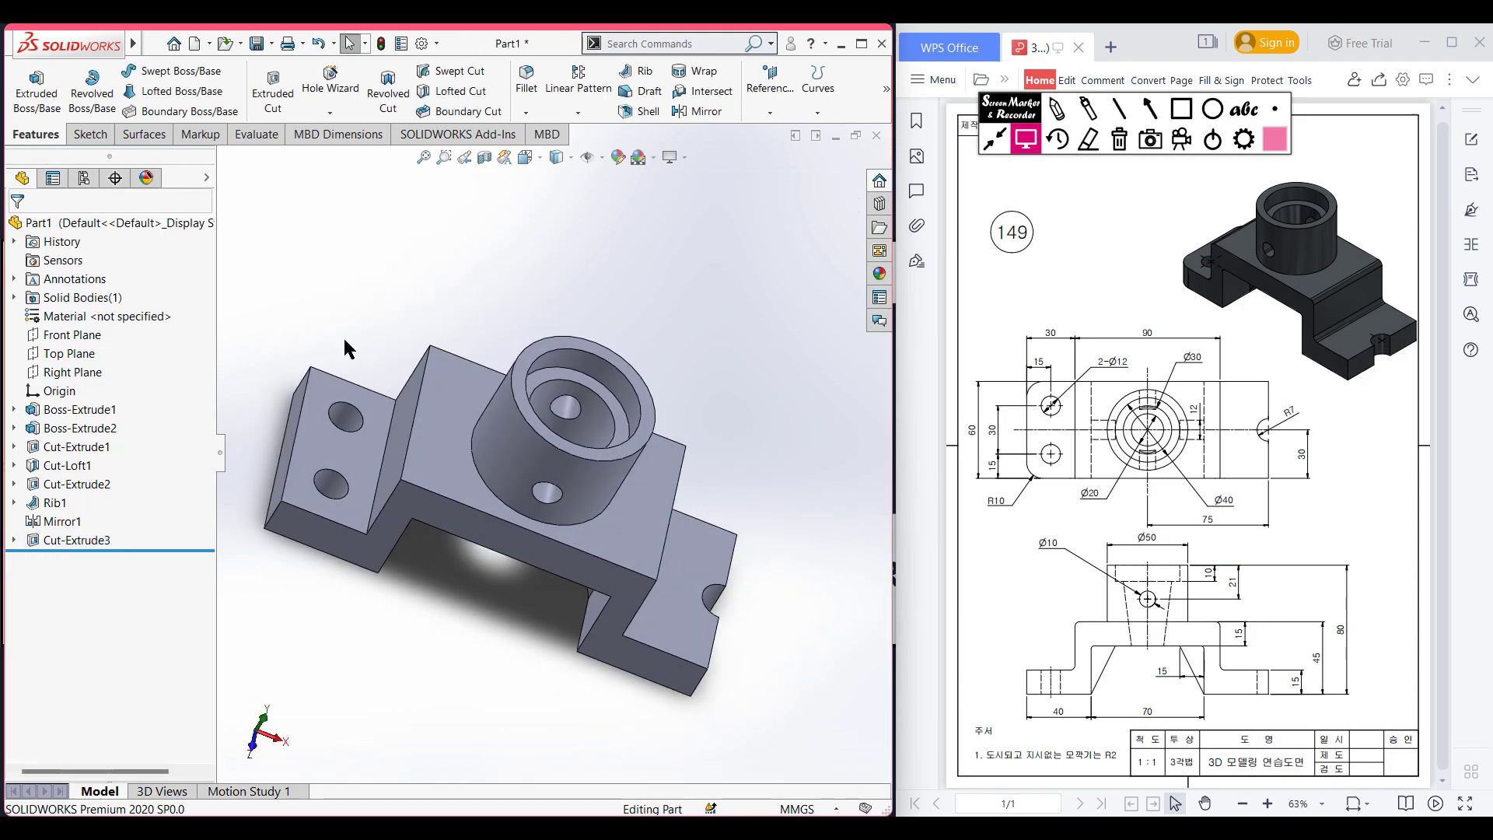
{"action": "key", "text": "ctrl+7"}
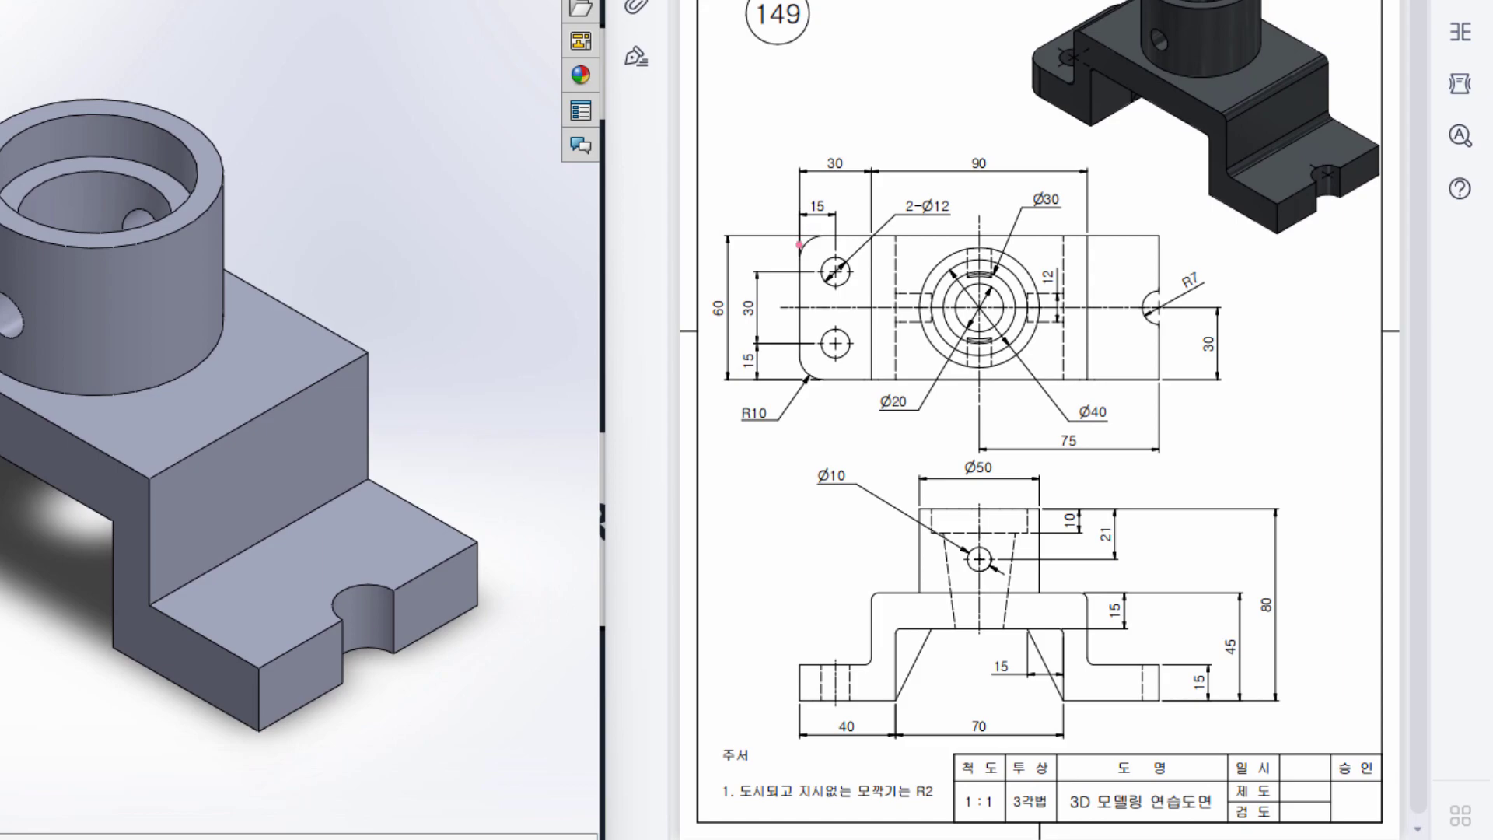
Mark the rounded left corners on the plan view and fillet the left foot's two outer vertical edges with a 10 mm radius
{"action": "left_click_drag", "start_coordinate": [795, 256], "coordinate": [814, 228]}
{"action": "mouse_move", "coordinate": [797, 363]}
{"action": "left_mouse_down"}
{"action": "mouse_move", "coordinate": [821, 392]}
{"action": "mouse_move", "coordinate": [720, 407]}
{"action": "mouse_move", "coordinate": [786, 458]}
{"action": "mouse_move", "coordinate": [792, 427]}
{"action": "left_mouse_up"}
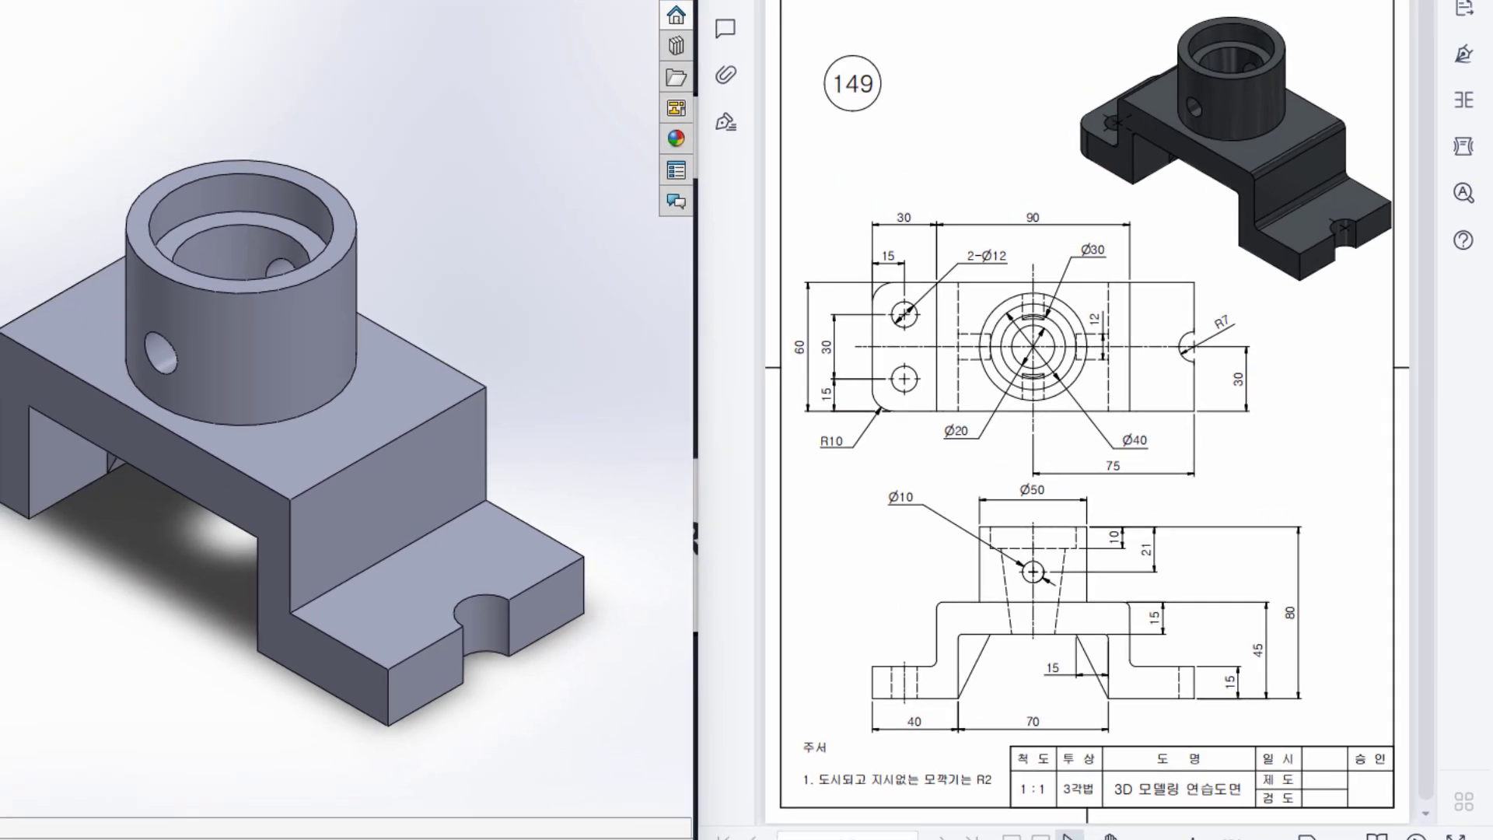
{"action": "left_click", "coordinate": [995, 139]}
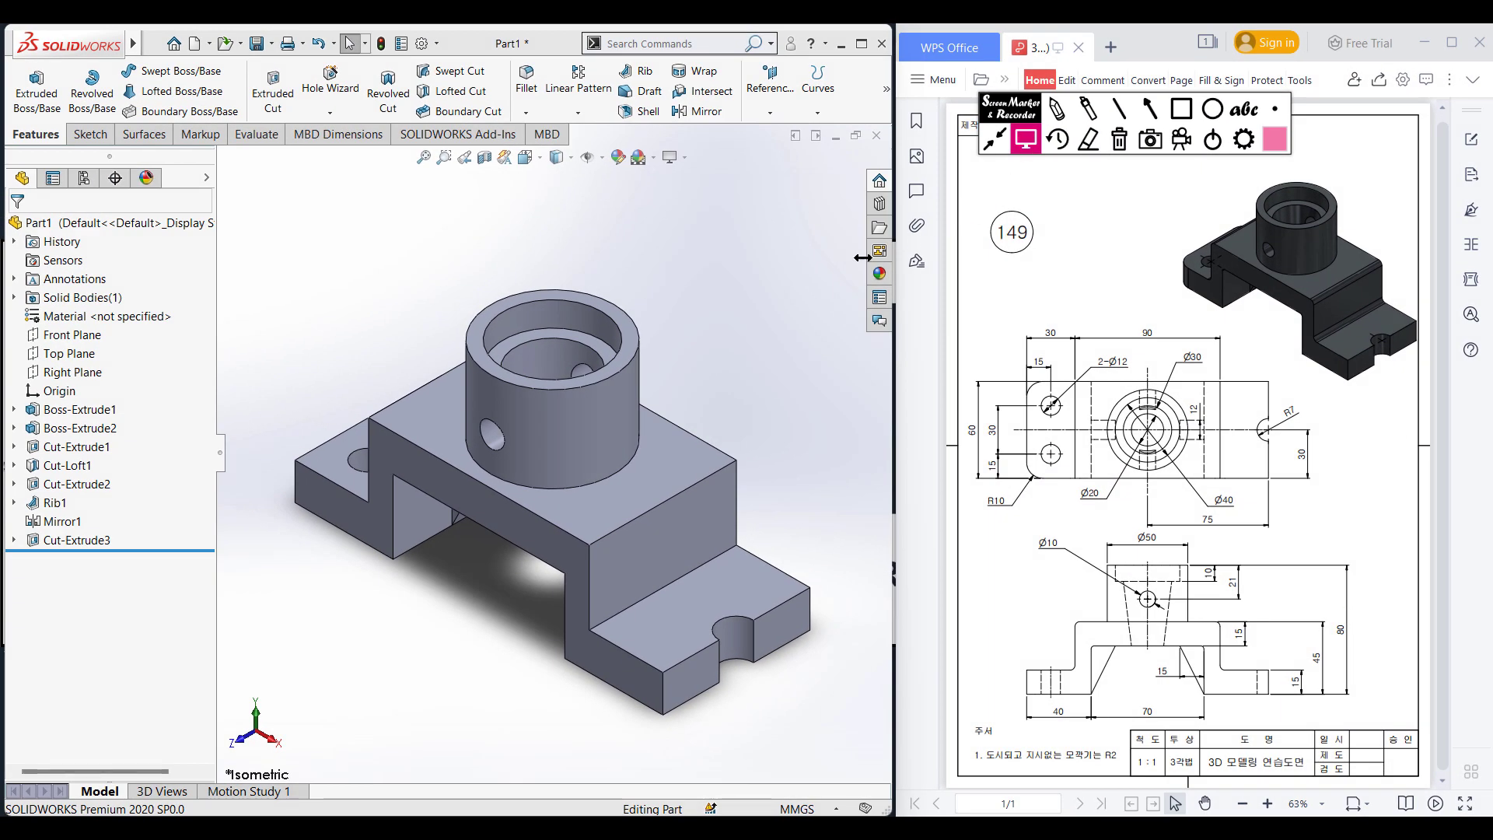
{"action": "left_click", "coordinate": [532, 74]}
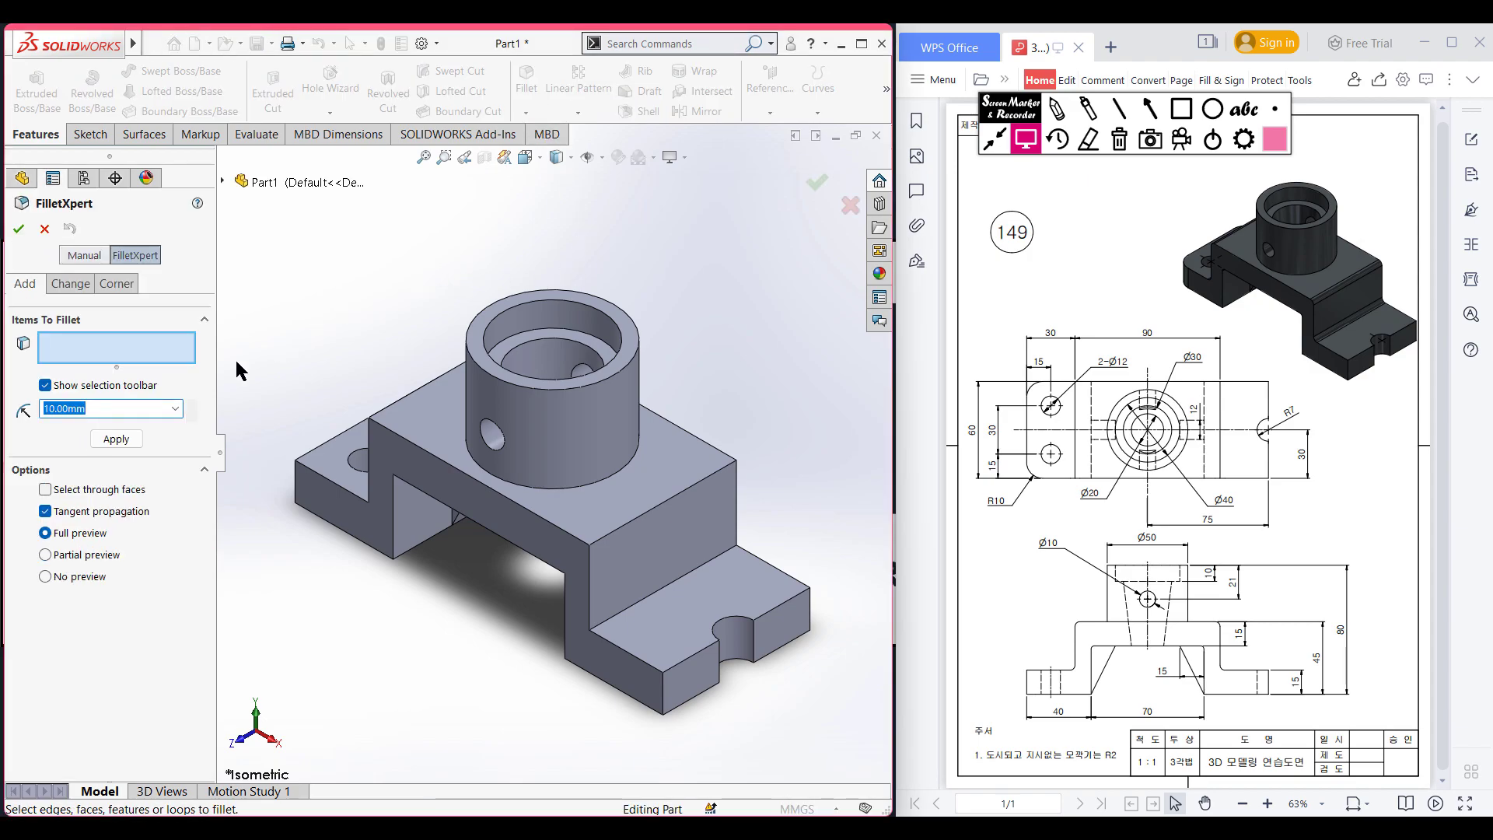
{"action": "middle_click_drag", "start_coordinate": [356, 585], "coordinate": [483, 676]}
{"action": "left_click", "coordinate": [342, 477]}
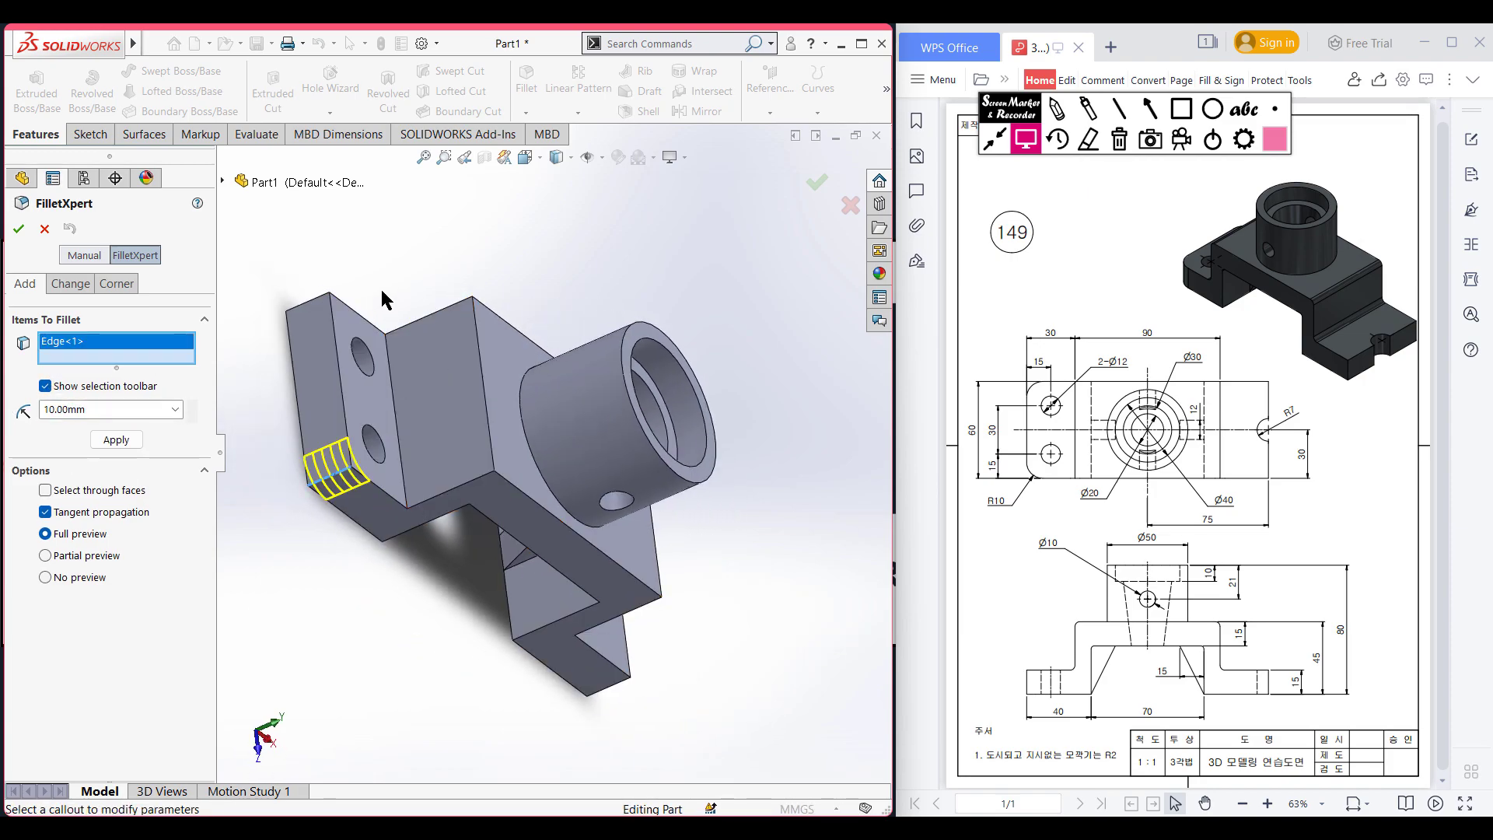
{"action": "middle_click_drag", "start_coordinate": [378, 284], "coordinate": [374, 413]}
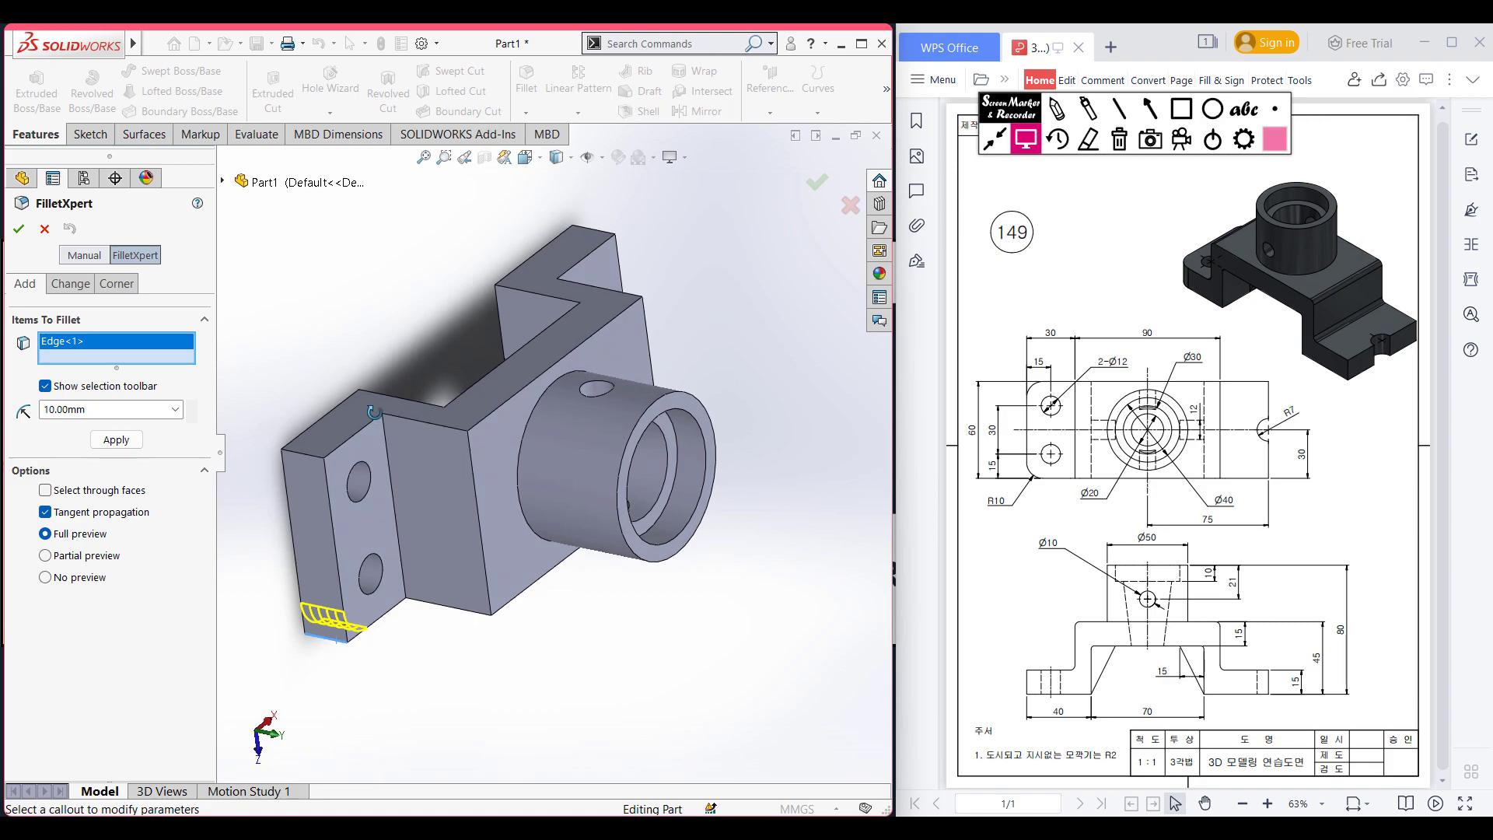
{"action": "left_click", "coordinate": [310, 446]}
{"action": "left_click", "coordinate": [18, 231]}
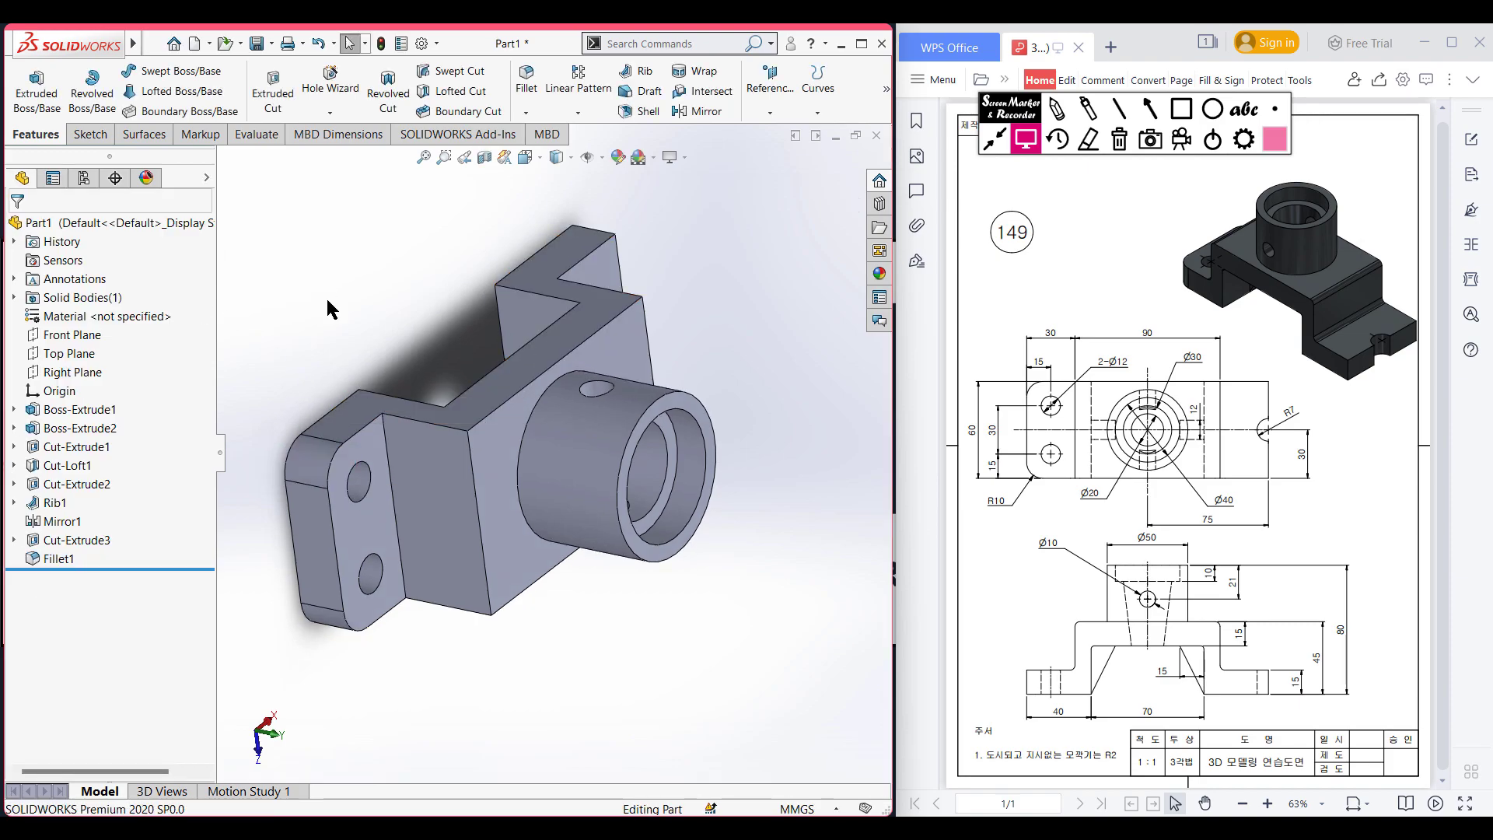
{"action": "key", "text": "ctrl+7"}
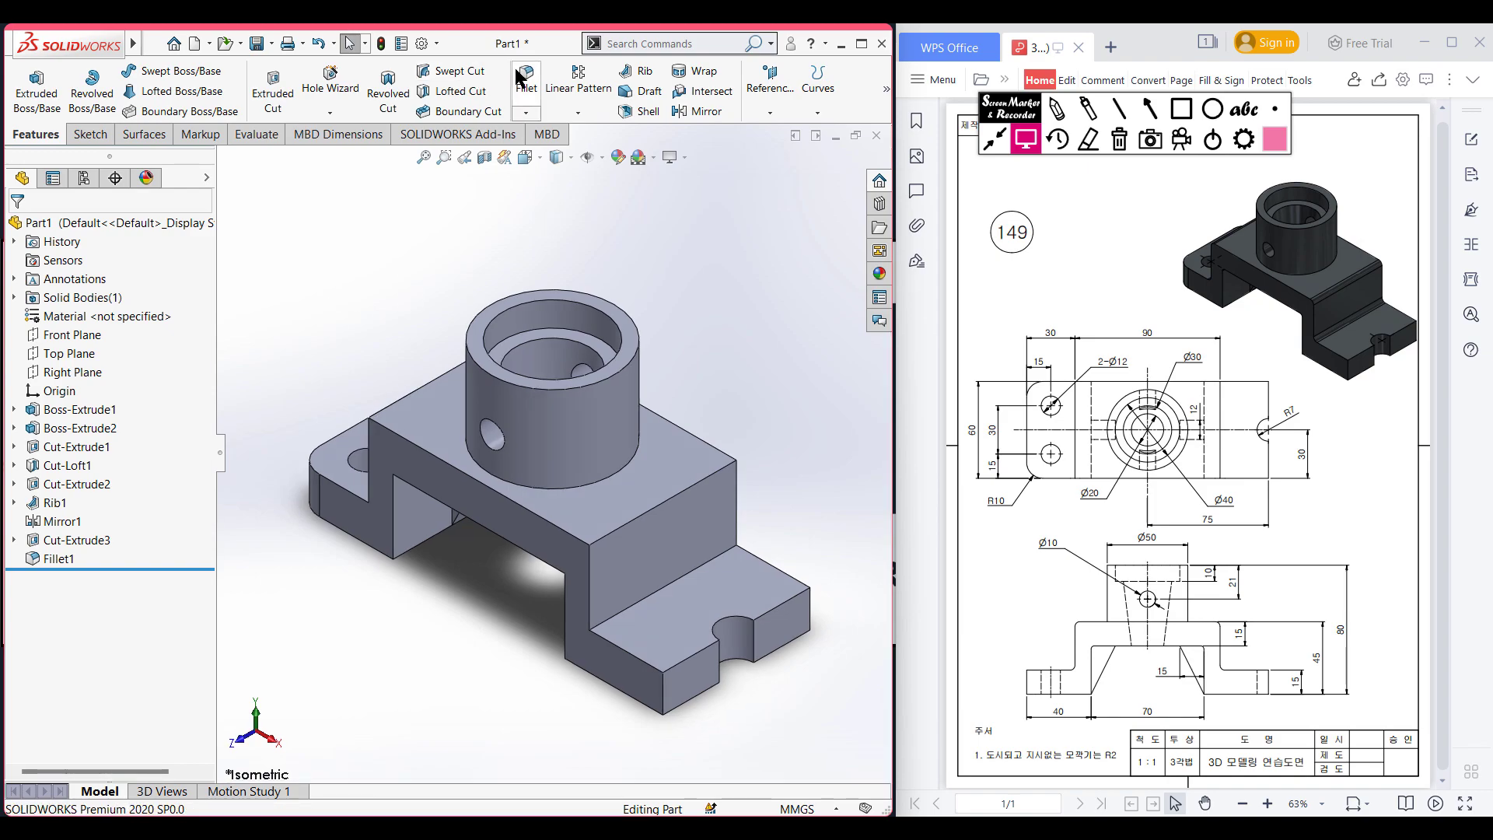
Set up a 3 mm fillet on the right leg's two outer bend edges and the two underside edge segments beside the rib
{"action": "left_click", "coordinate": [527, 84]}
{"action": "type", "text": "3.00mm"}
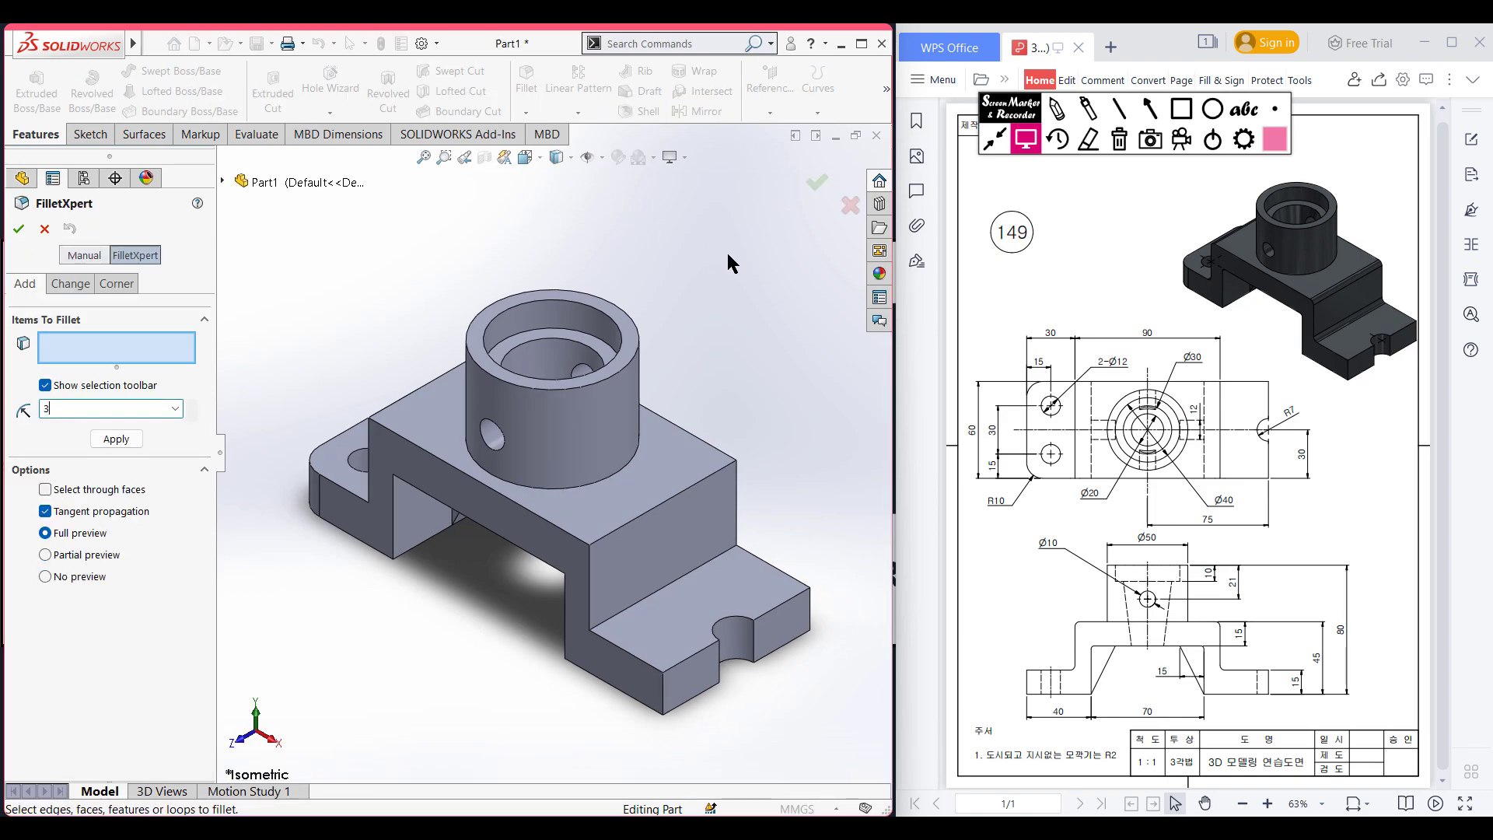
{"action": "left_click", "coordinate": [677, 579]}
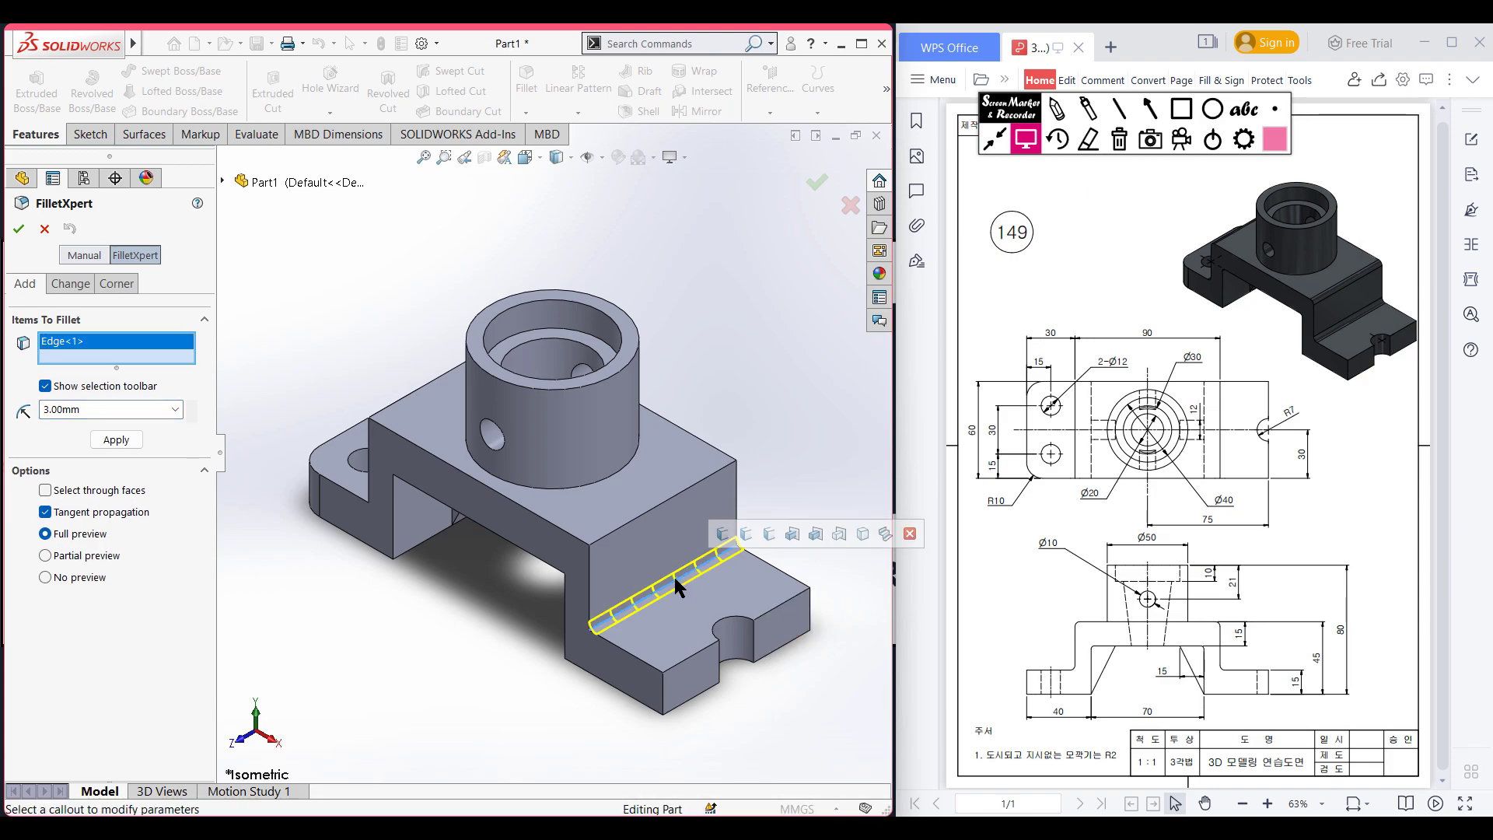
{"action": "left_click", "coordinate": [640, 517]}
{"action": "middle_click_drag", "start_coordinate": [501, 643], "coordinate": [591, 567]}
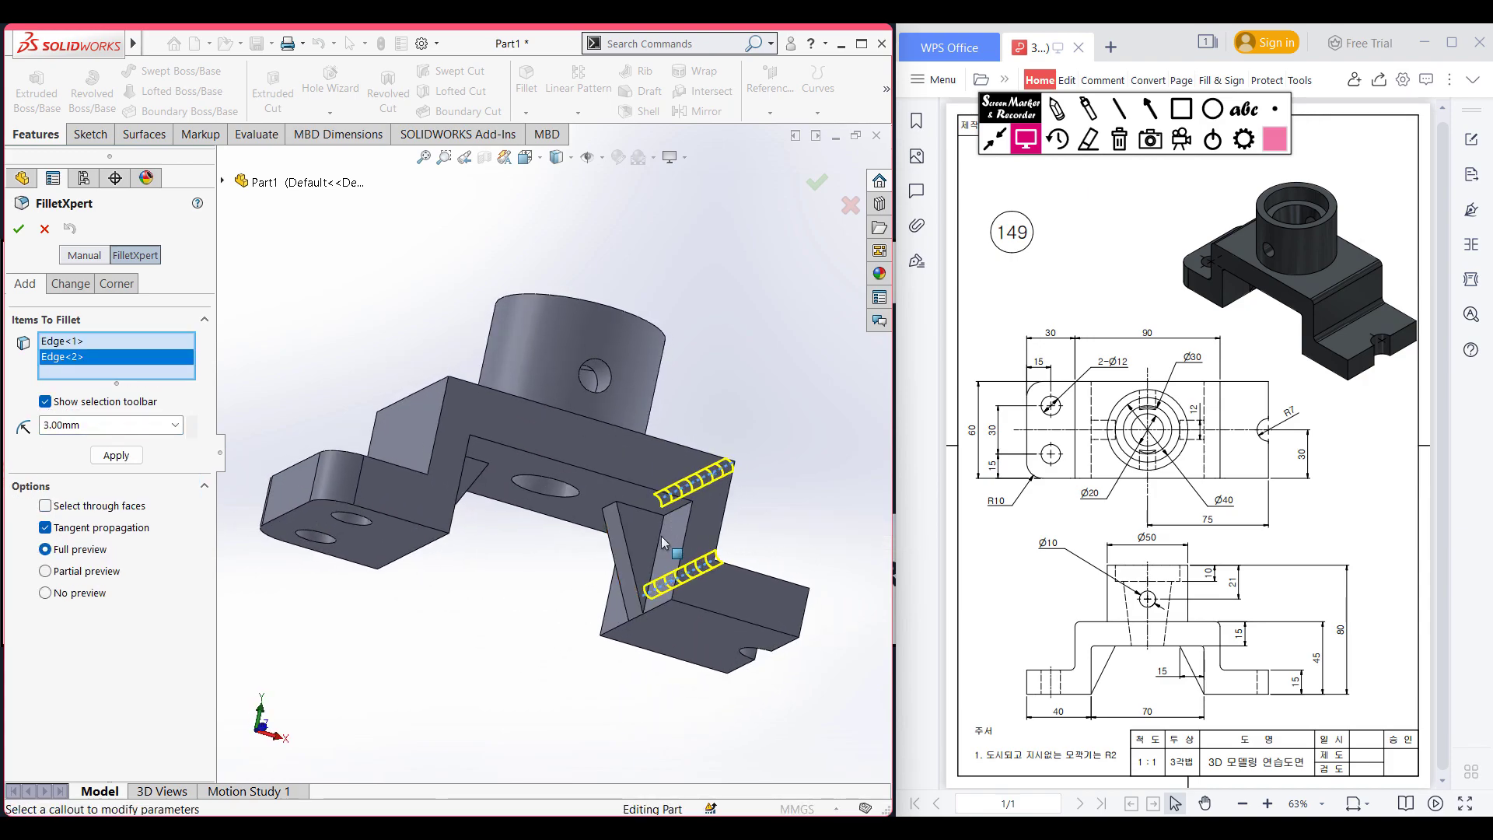
{"action": "left_click", "coordinate": [684, 512]}
{"action": "mouse_move", "coordinate": [495, 632]}
{"action": "middle_mouse_down"}
{"action": "mouse_move", "coordinate": [517, 633]}
{"action": "mouse_move", "coordinate": [565, 549]}
{"action": "mouse_move", "coordinate": [511, 665]}
{"action": "mouse_move", "coordinate": [493, 633]}
{"action": "middle_mouse_up"}
{"action": "left_click", "coordinate": [566, 578]}
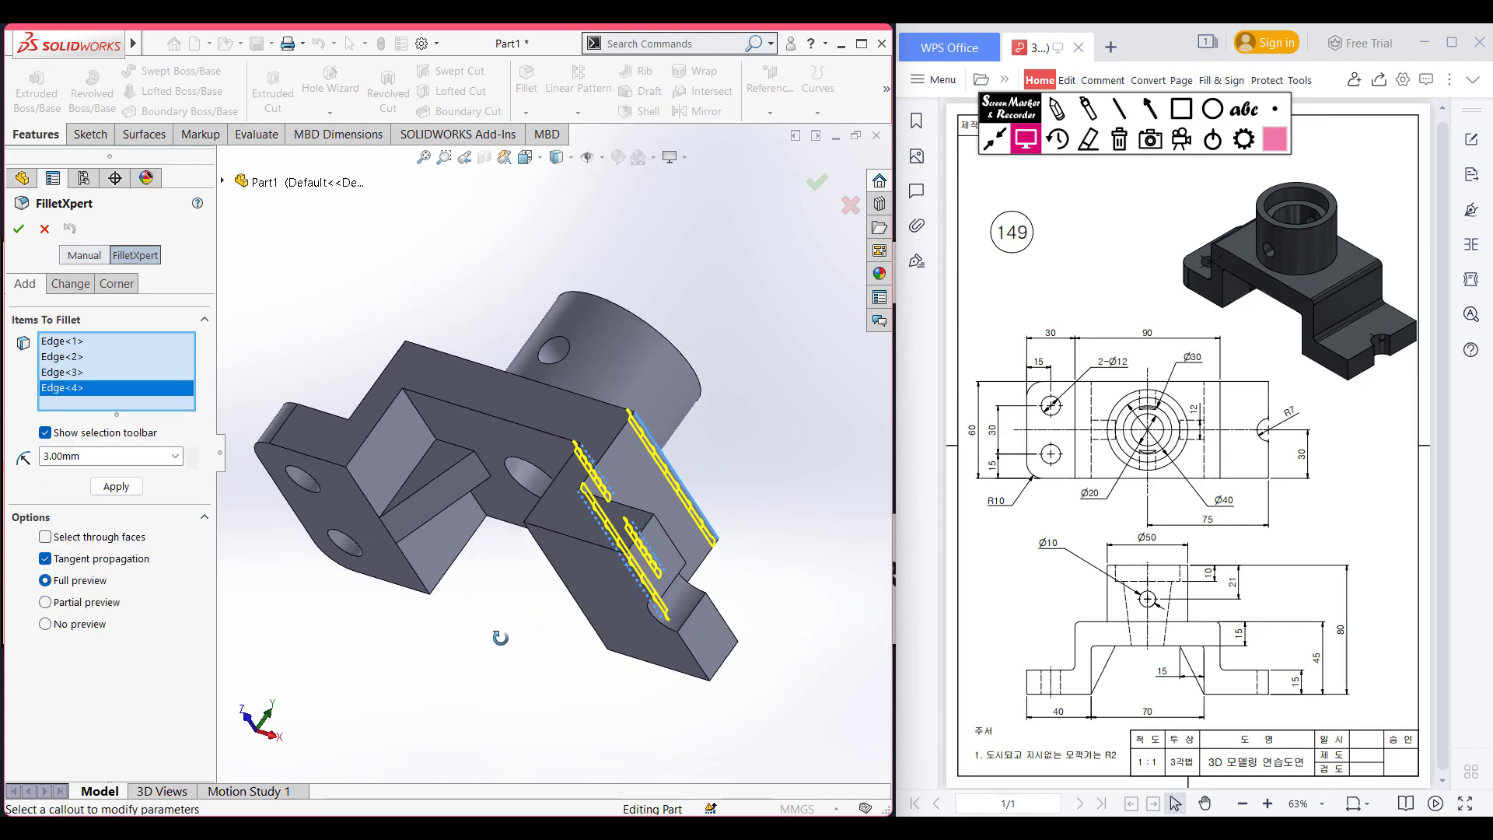
Add the left leg's two underside edge segments beside the rib and its two outer bend edges, and apply the 3 mm fillet
{"action": "left_click", "coordinate": [474, 502]}
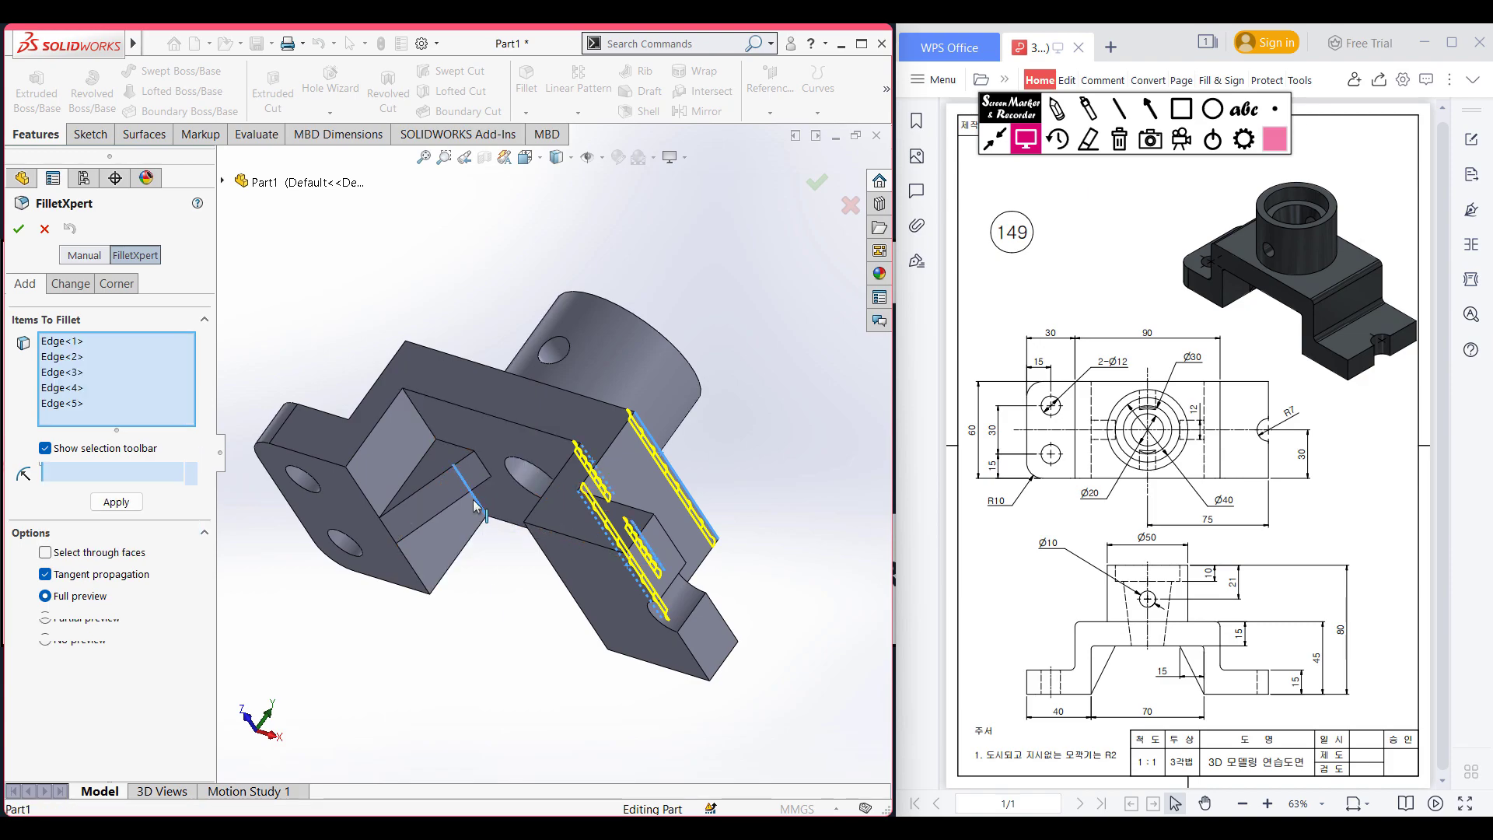
{"action": "left_click", "coordinate": [418, 416]}
{"action": "middle_click_drag", "start_coordinate": [512, 613], "coordinate": [473, 478]}
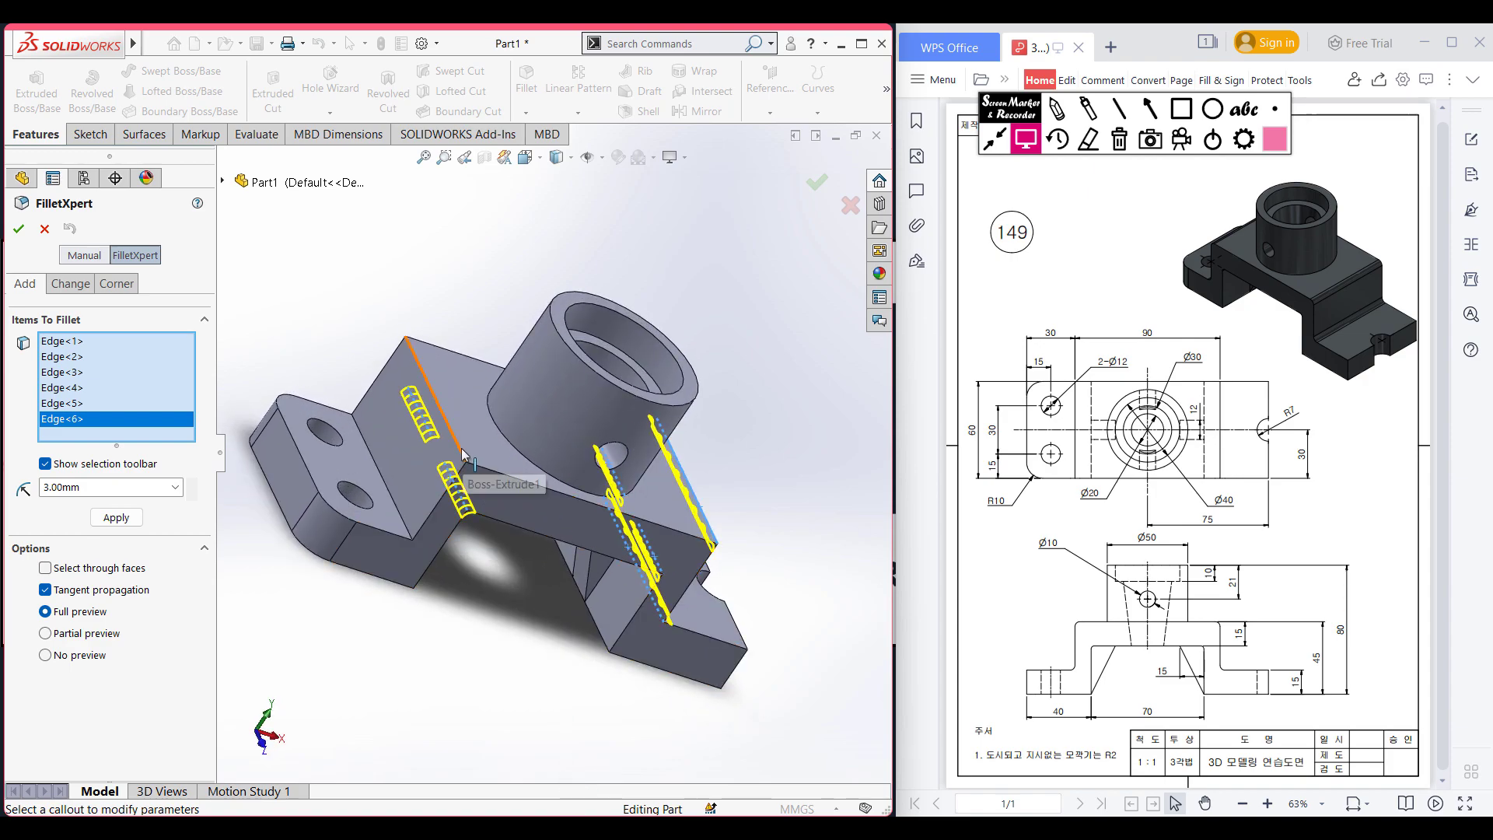
{"action": "left_click", "coordinate": [463, 464]}
{"action": "left_click", "coordinate": [399, 511]}
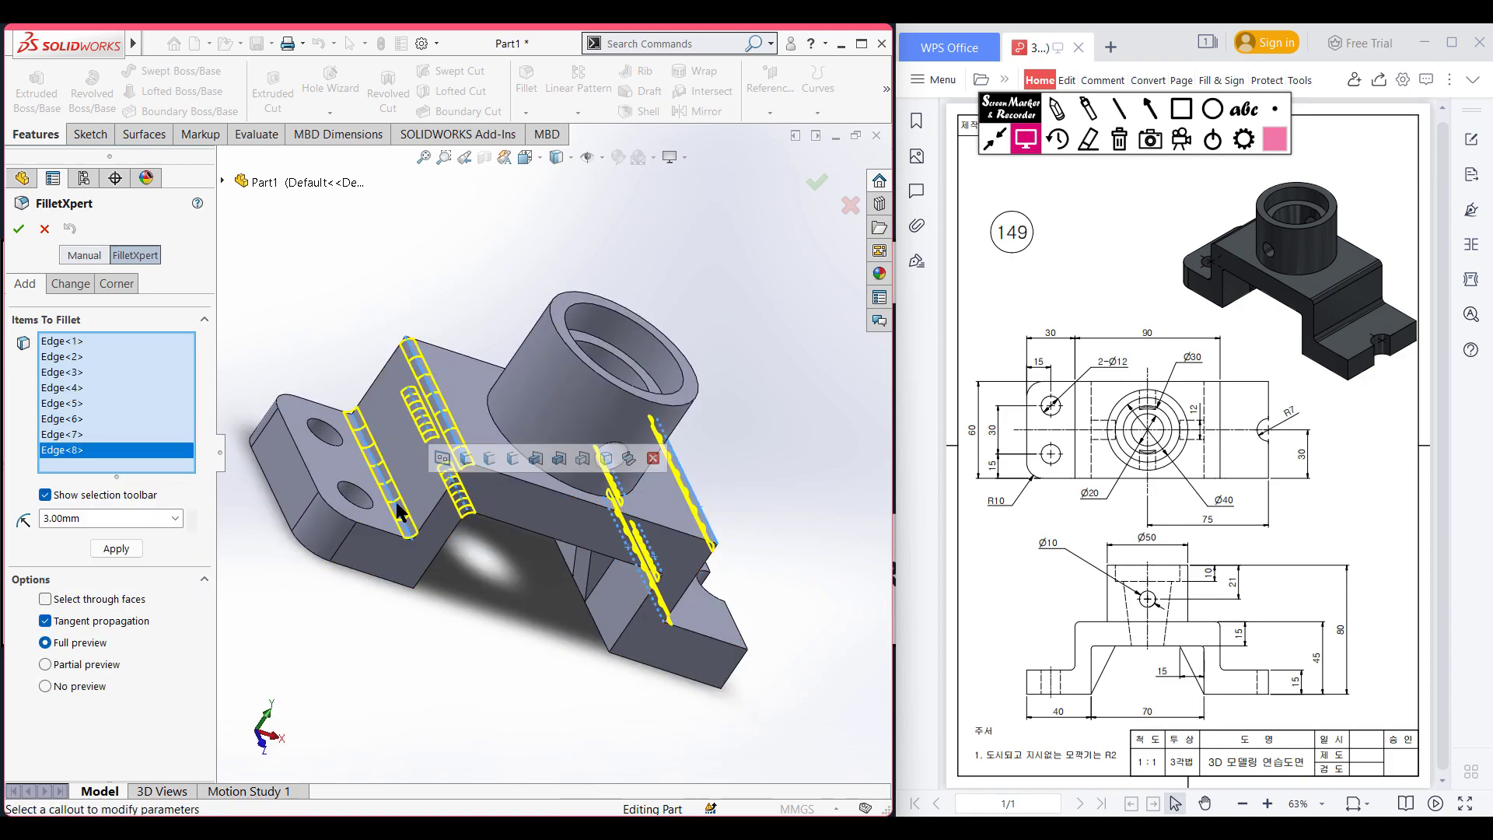
{"action": "key", "text": "Return"}
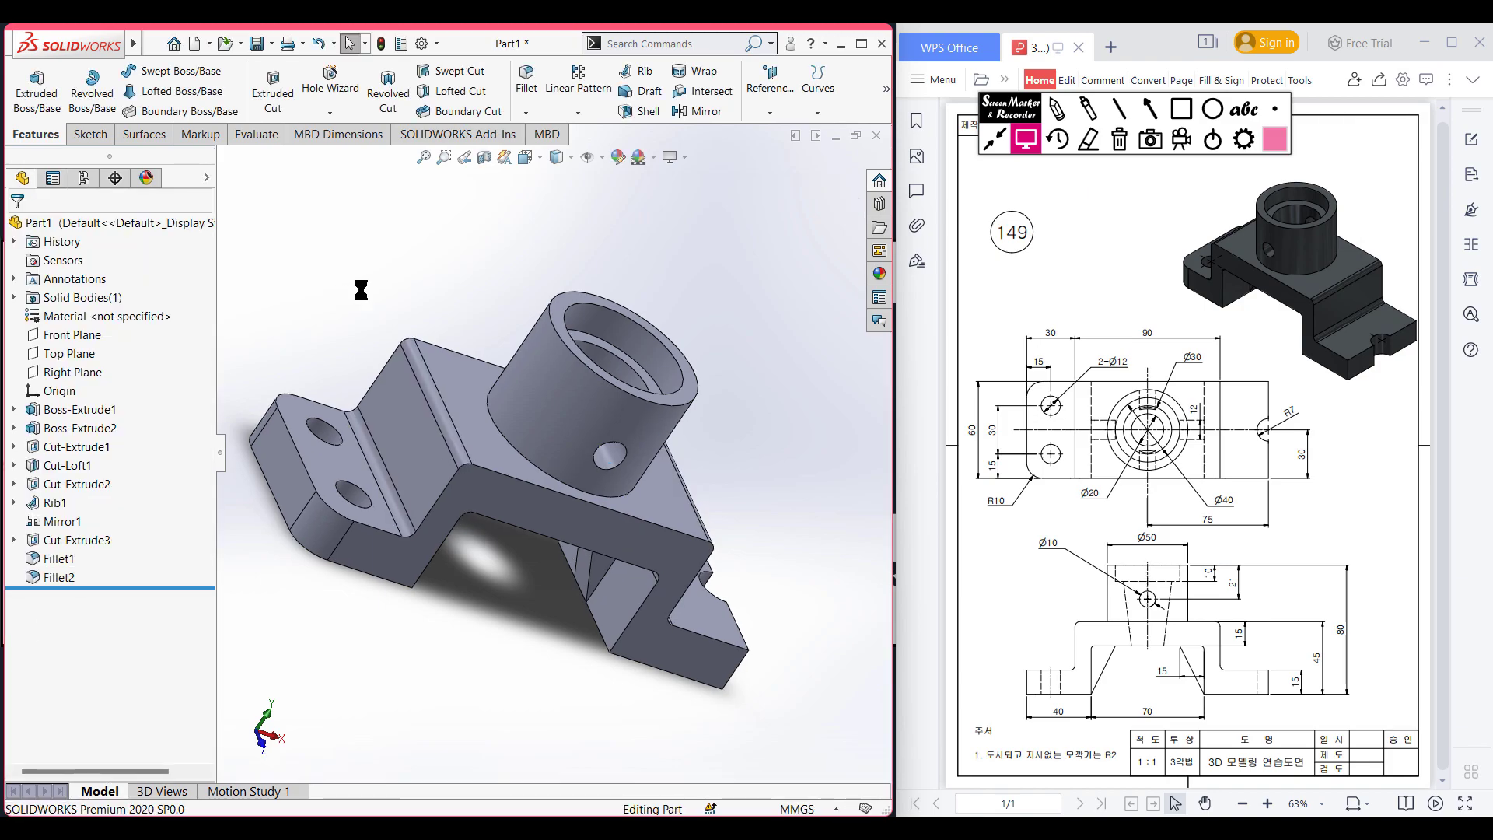
{"action": "key", "text": "ctrl+7"}
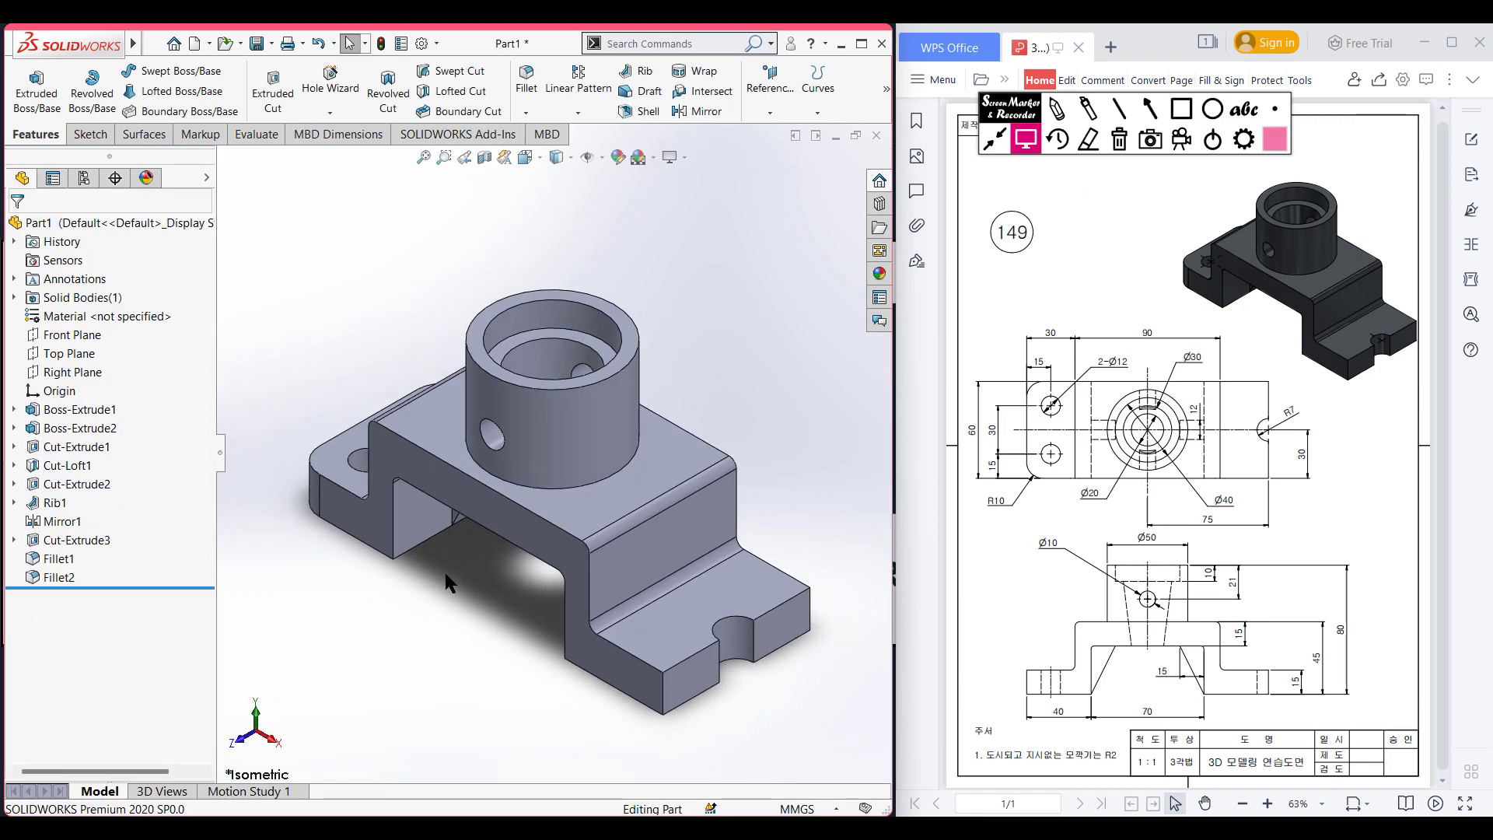